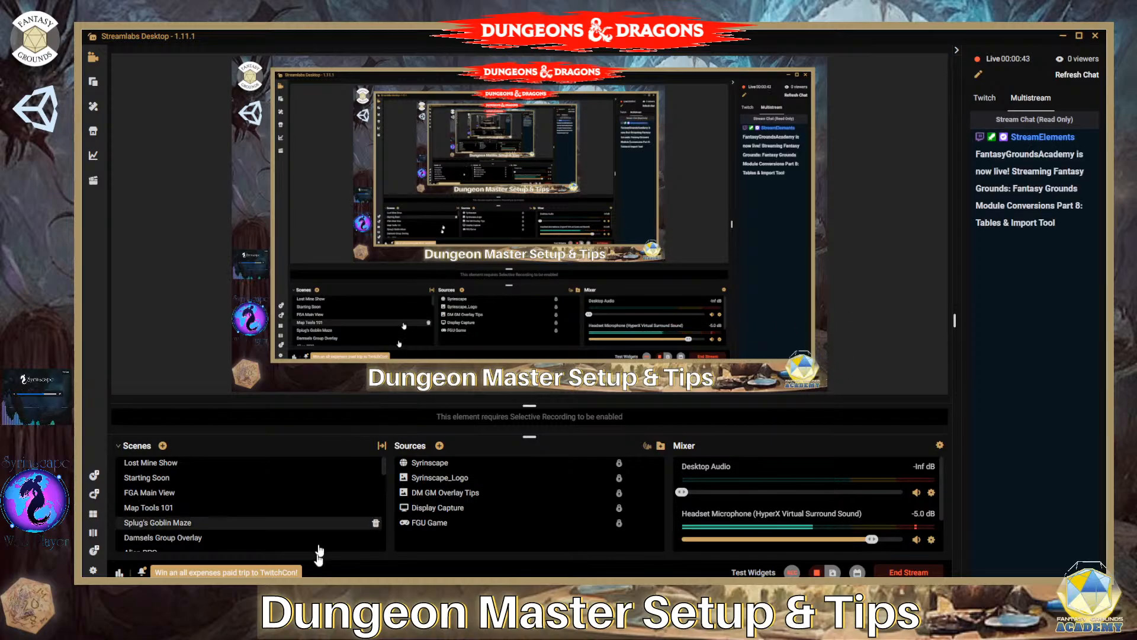
- Switch to Fantasy Grounds and bring up the Breaking Umberlee's Resolve PDF in Adobe Acrobat Reader beside it
{"action": "mouse_move", "coordinate": [302, 592]}
{"action": "left_click", "coordinate": [302, 542]}
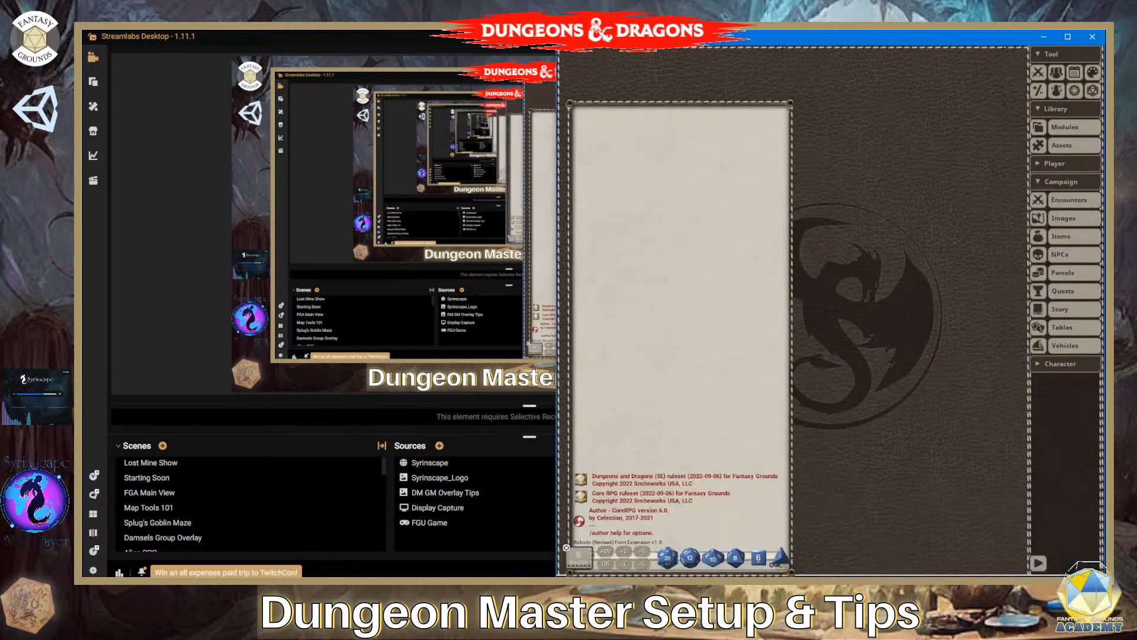
{"action": "left_click", "coordinate": [356, 592]}
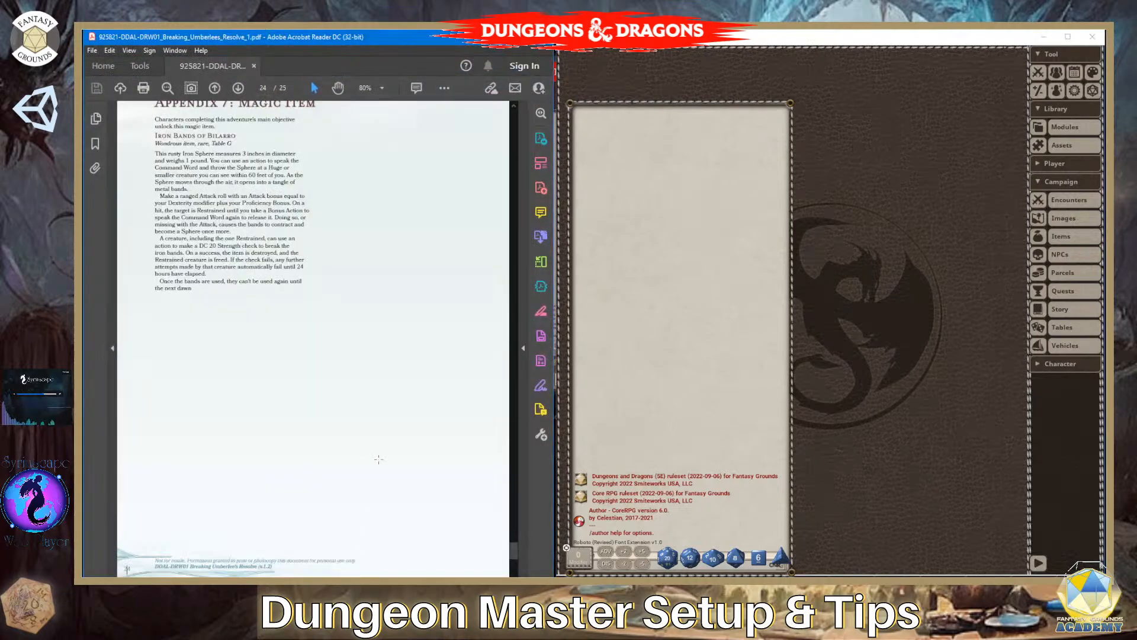
- Skim the adventure PDF backwards from the magic item appendix through the stat blocks and episodes to the cover page
{"action": "scroll", "coordinate": [370, 210], "scroll_direction": "up", "scroll_amount": 1}
{"action": "scroll", "coordinate": [370, 210], "scroll_direction": "up", "scroll_amount": 15}
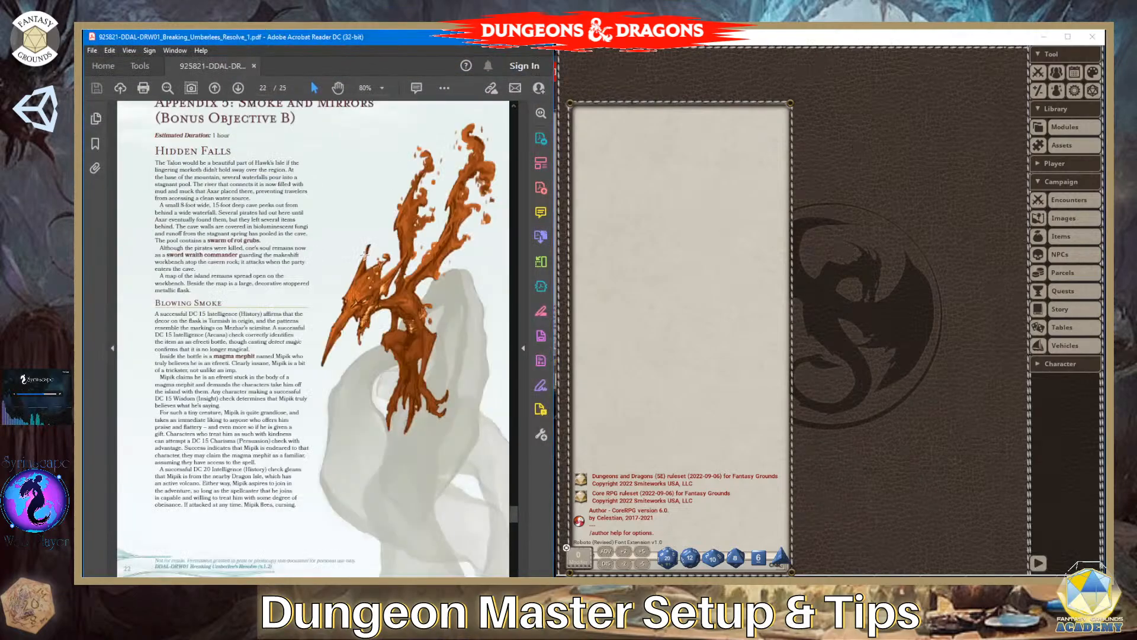
{"action": "scroll", "coordinate": [364, 255], "scroll_direction": "up", "scroll_amount": 20}
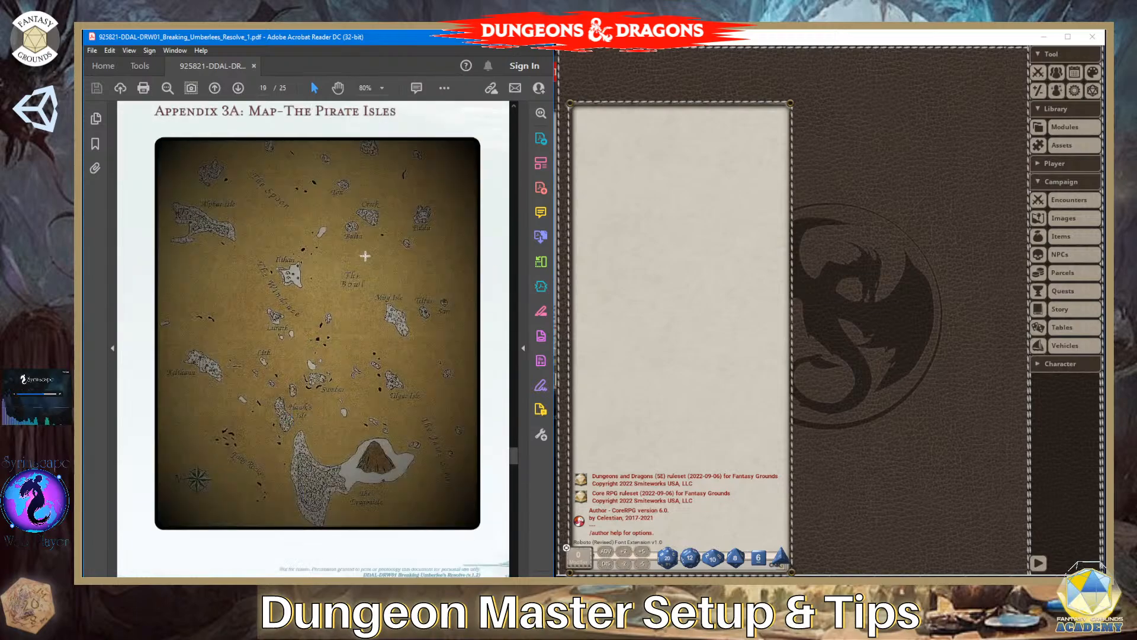
{"action": "scroll", "coordinate": [365, 256], "scroll_direction": "up", "scroll_amount": 5}
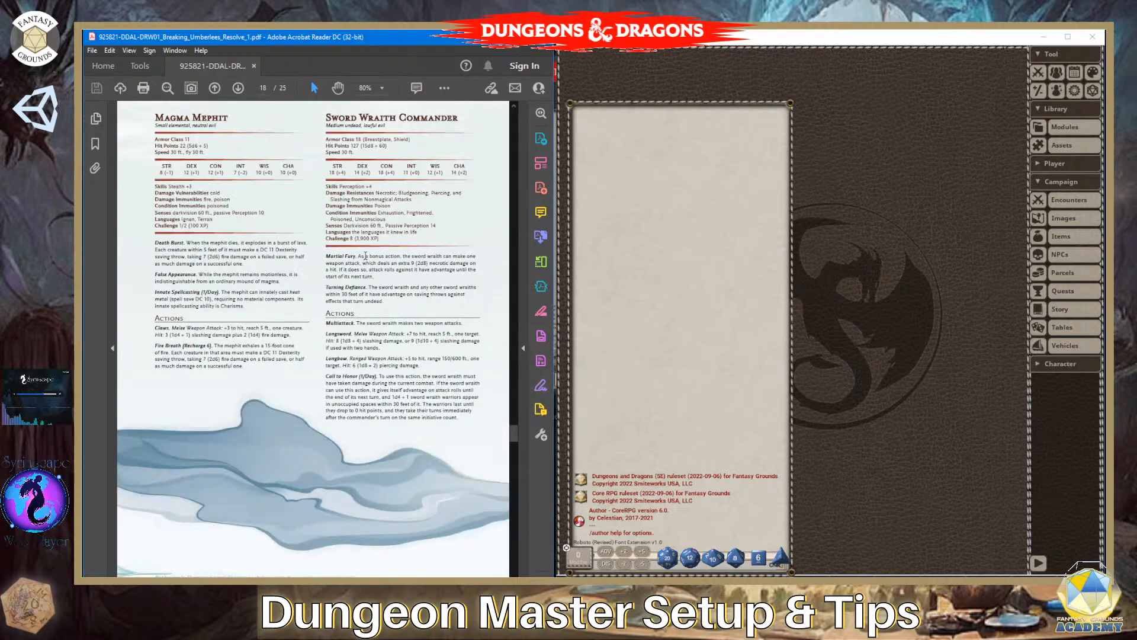
{"action": "scroll", "coordinate": [366, 255], "scroll_direction": "up", "scroll_amount": 6}
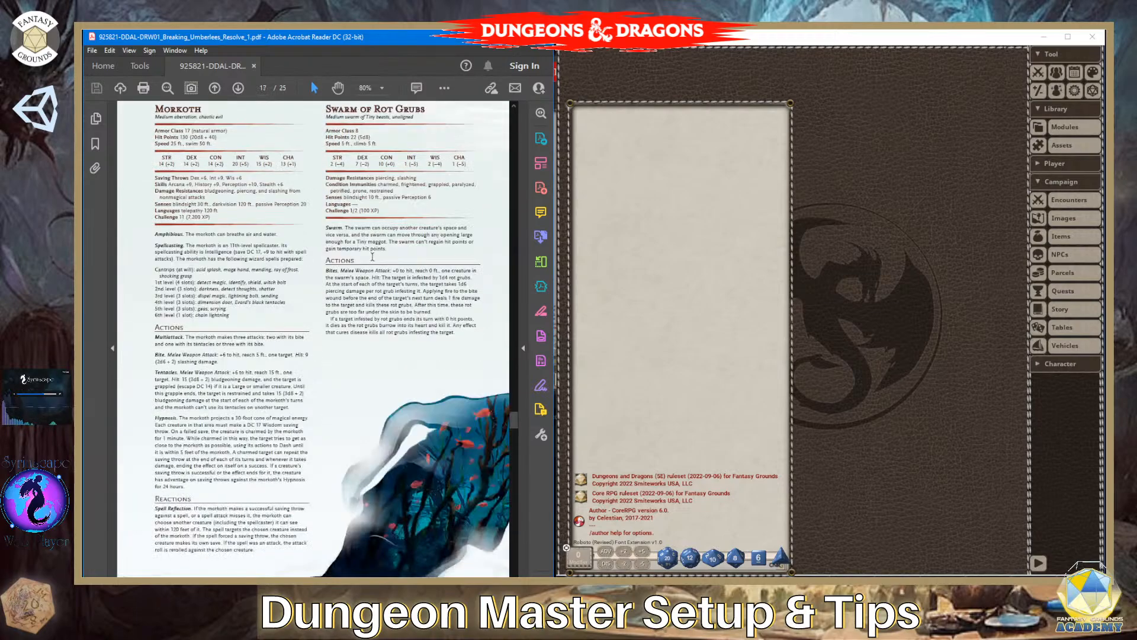
{"action": "scroll", "coordinate": [373, 260], "scroll_direction": "down", "scroll_amount": 6}
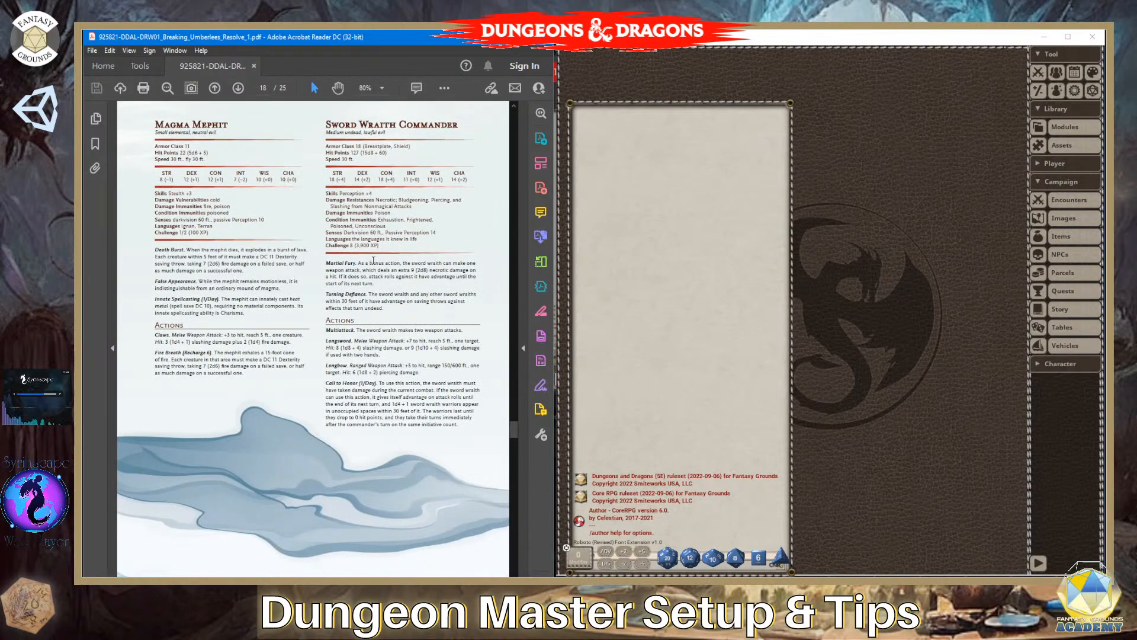
{"action": "scroll", "coordinate": [373, 259], "scroll_direction": "up", "scroll_amount": 15}
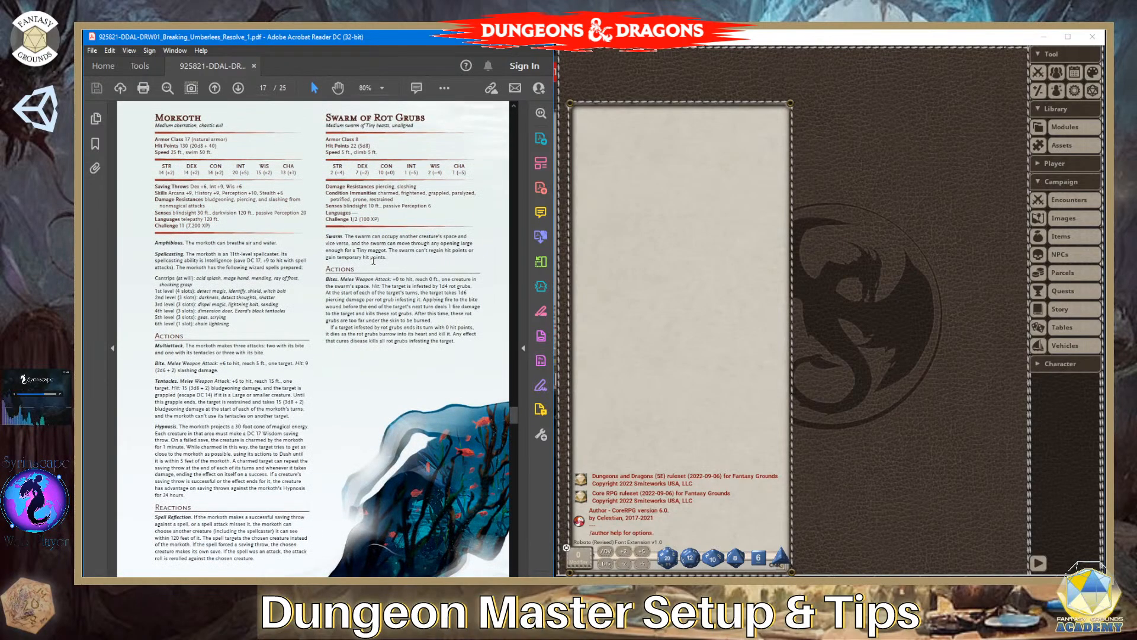
{"action": "scroll", "coordinate": [373, 260], "scroll_direction": "up", "scroll_amount": 15}
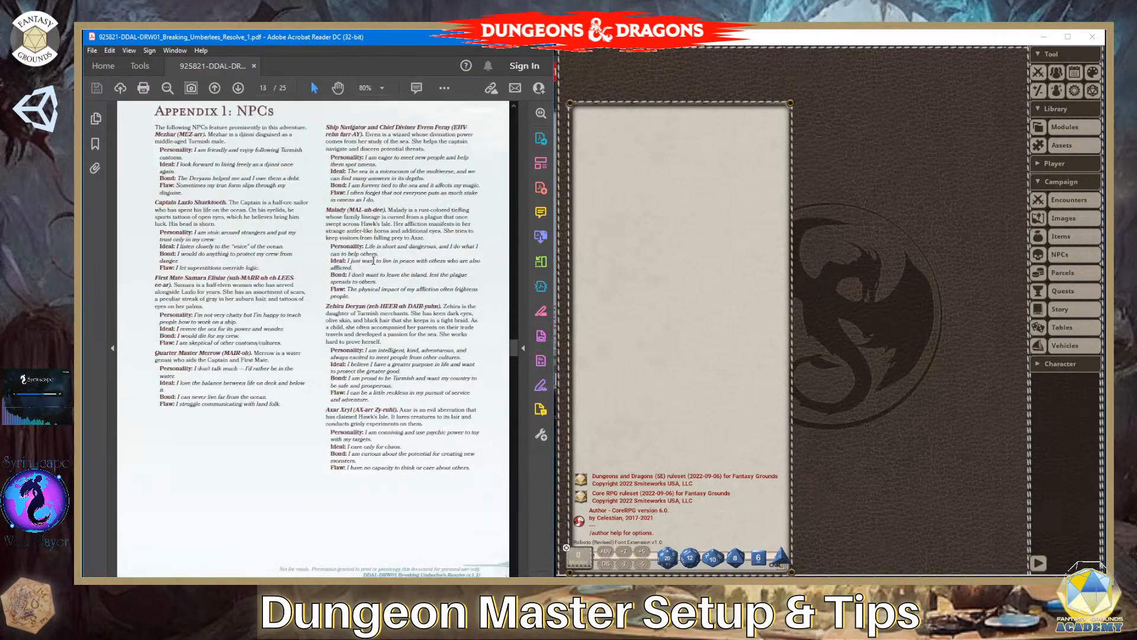
{"action": "scroll", "coordinate": [373, 260], "scroll_direction": "up", "scroll_amount": 10}
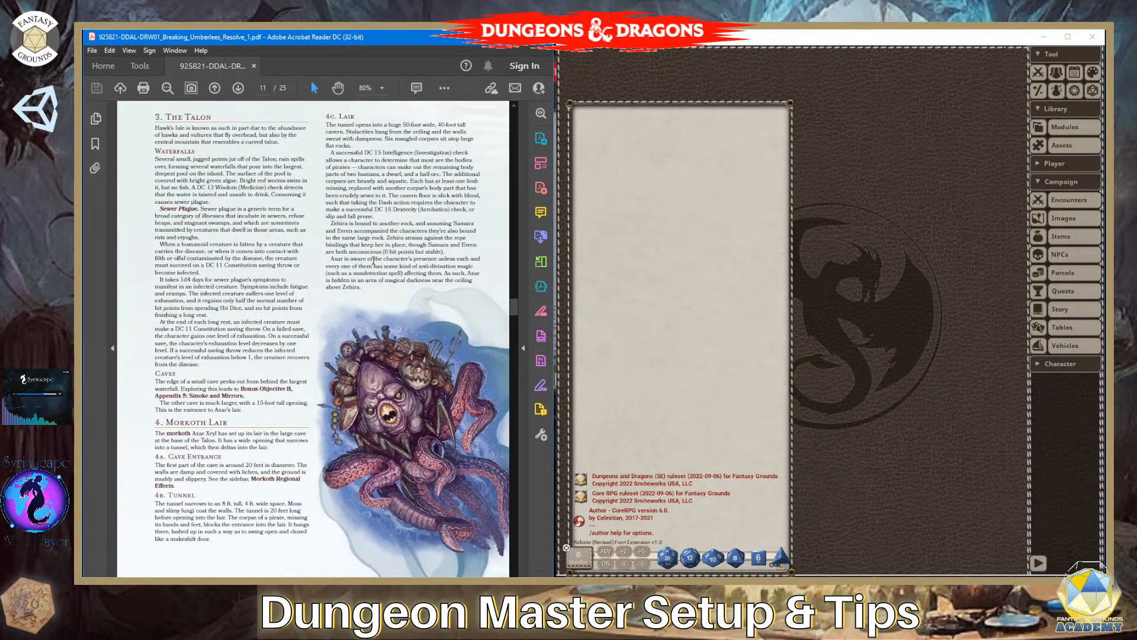
{"action": "scroll", "coordinate": [374, 260], "scroll_direction": "up", "scroll_amount": 1}
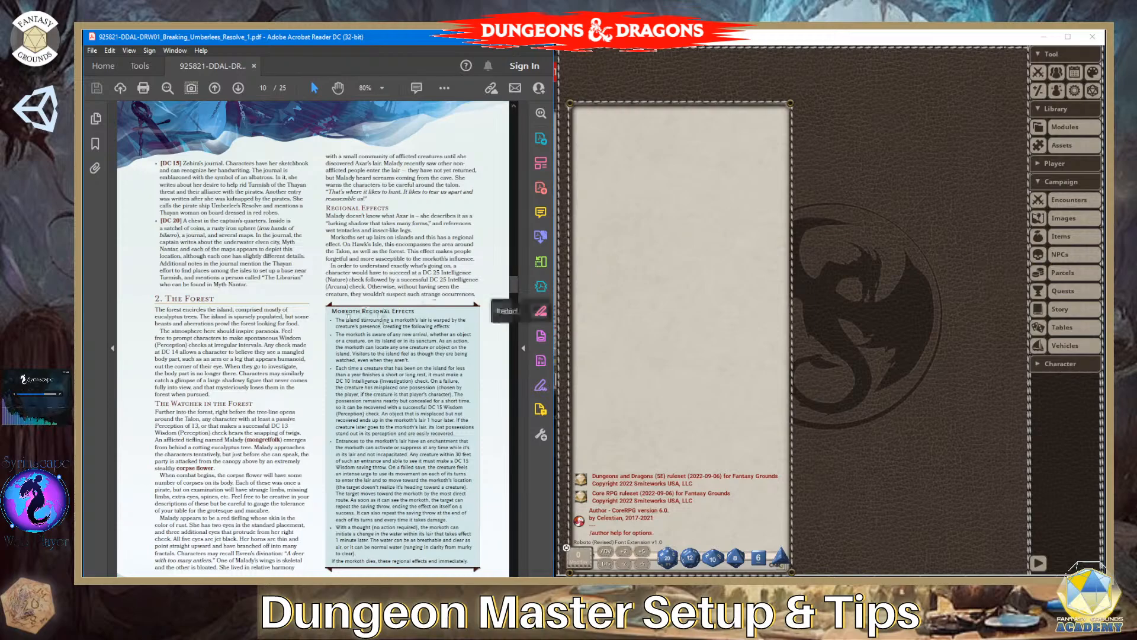
{"action": "scroll", "coordinate": [348, 293], "scroll_direction": "up", "scroll_amount": 20}
{"action": "scroll", "coordinate": [348, 293], "scroll_direction": "up", "scroll_amount": 20}
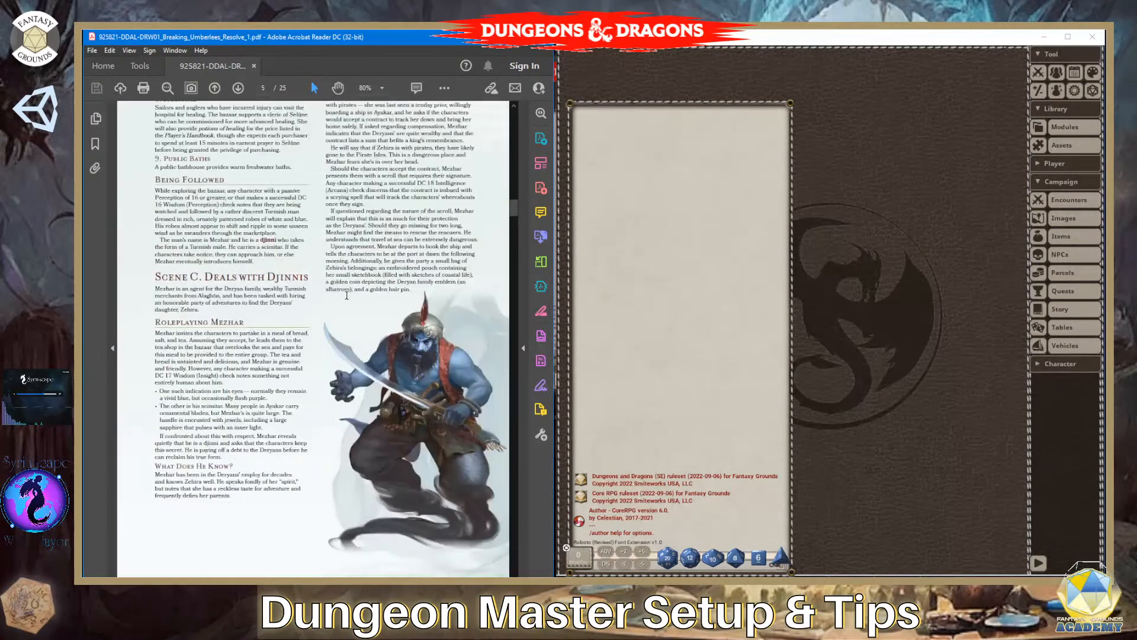
{"action": "scroll", "coordinate": [349, 289], "scroll_direction": "down", "scroll_amount": 8}
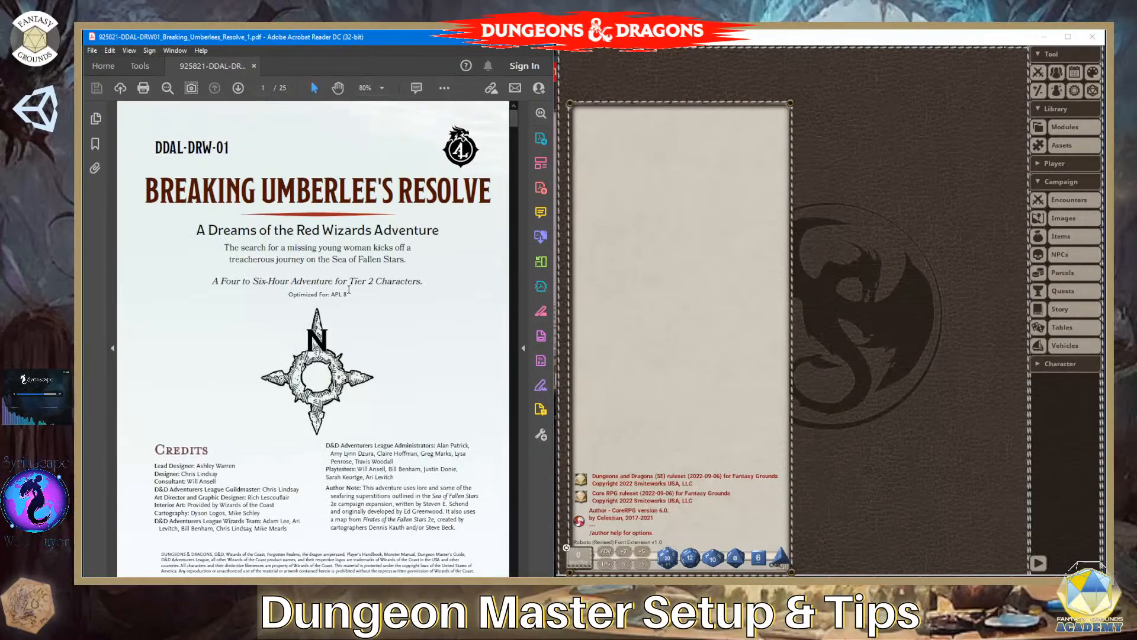
- Examine the Episode Flowchart on page 3, highlighting the text of its boxes and clearing the selection
{"action": "scroll", "coordinate": [349, 290], "scroll_direction": "down", "scroll_amount": 8}
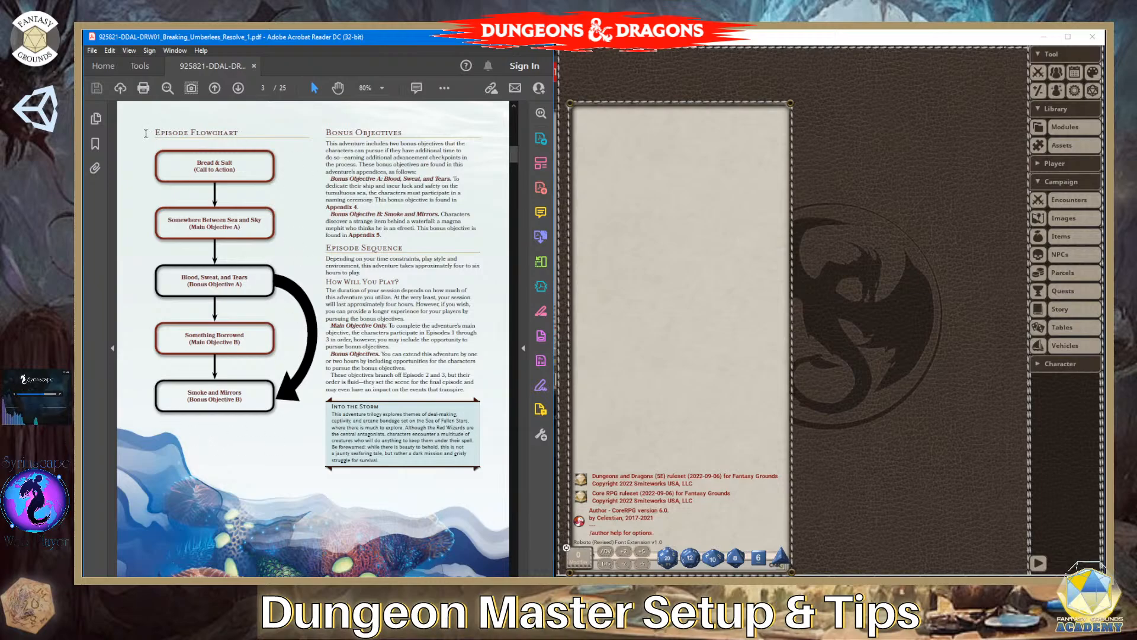
{"action": "left_click_drag", "start_coordinate": [147, 131], "coordinate": [226, 282]}
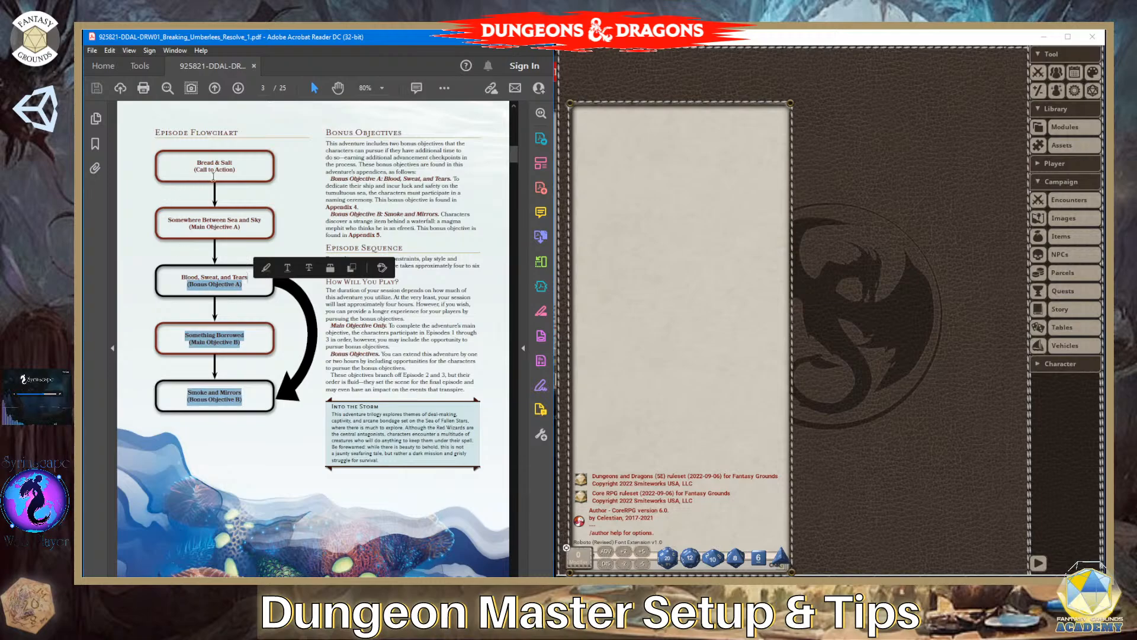
{"action": "left_click_drag", "start_coordinate": [190, 162], "coordinate": [239, 402]}
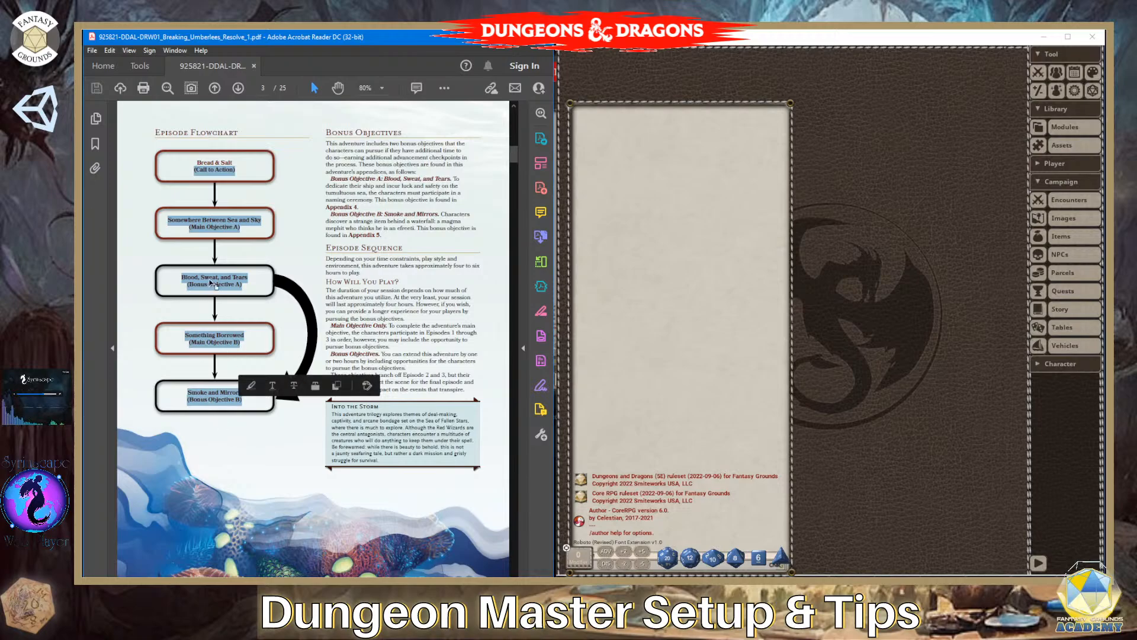
{"action": "left_click", "coordinate": [308, 200]}
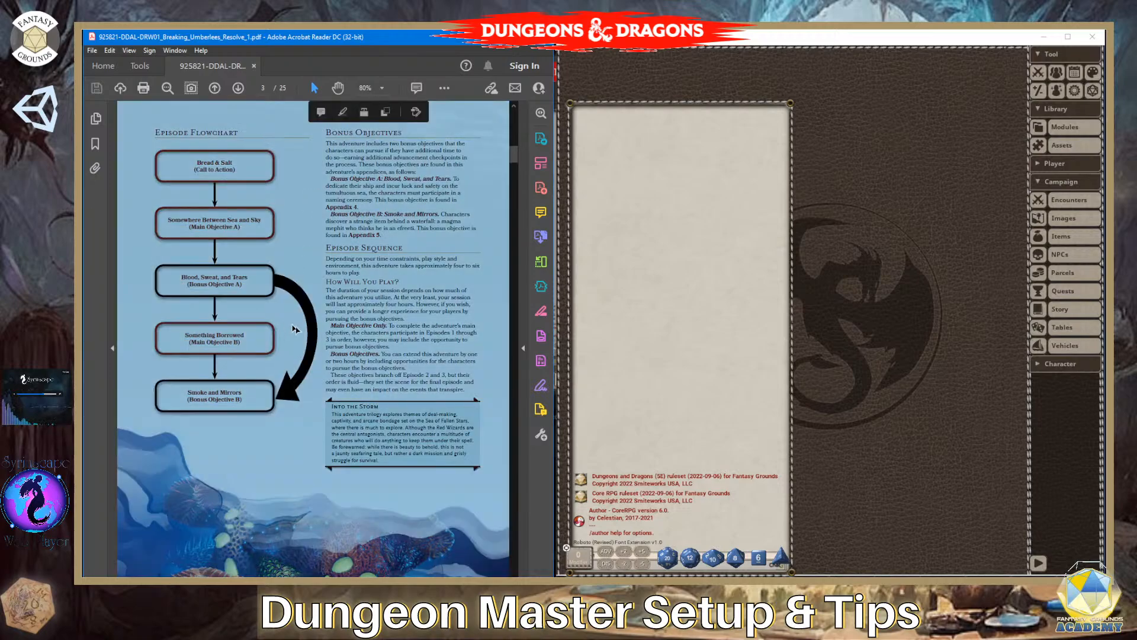
{"action": "left_click", "coordinate": [279, 285]}
- Look through Episodes 1 and 2 for tables, examining Evren's Divination and the Storm Mishaps Table
{"action": "scroll", "coordinate": [408, 414], "scroll_direction": "down", "scroll_amount": 5}
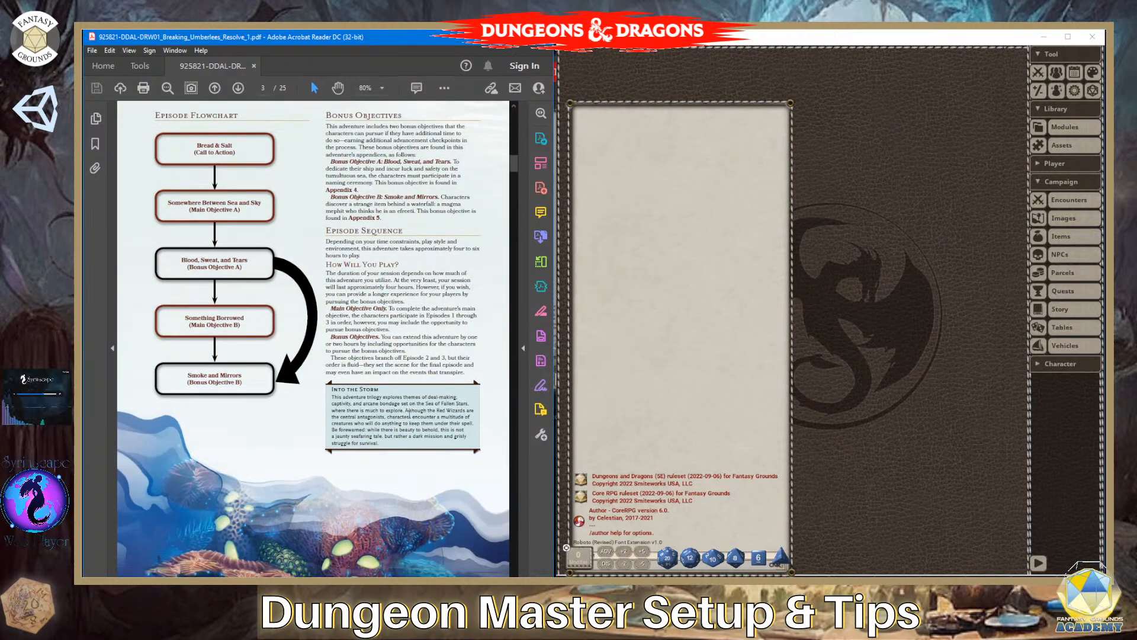
{"action": "scroll", "coordinate": [409, 415], "scroll_direction": "down", "scroll_amount": 6}
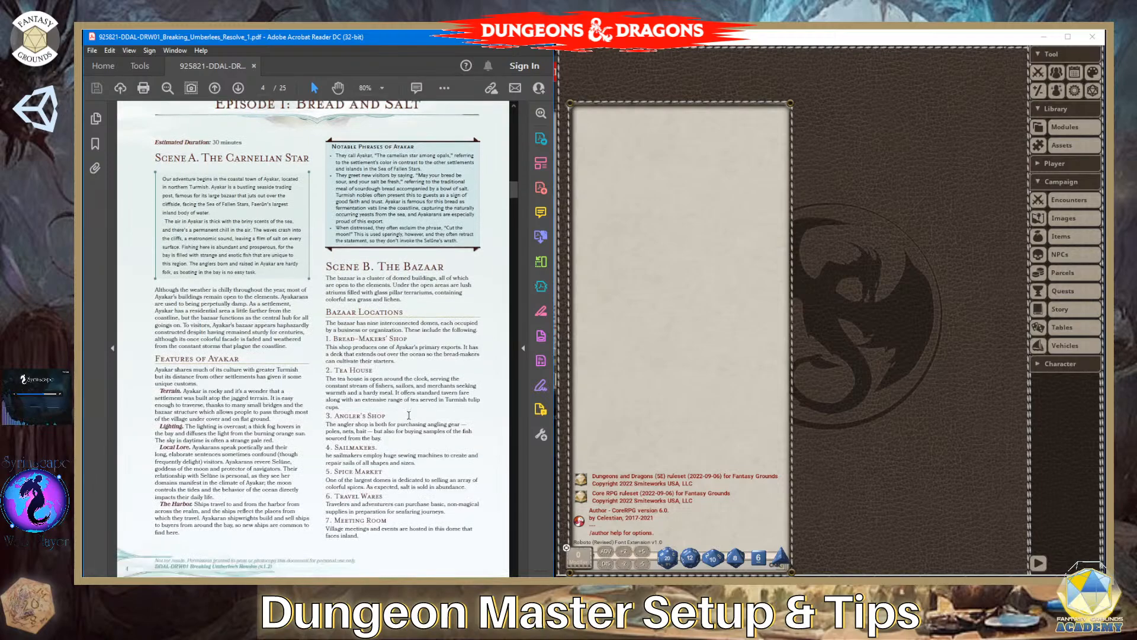
{"action": "scroll", "coordinate": [409, 415], "scroll_direction": "down", "scroll_amount": 6}
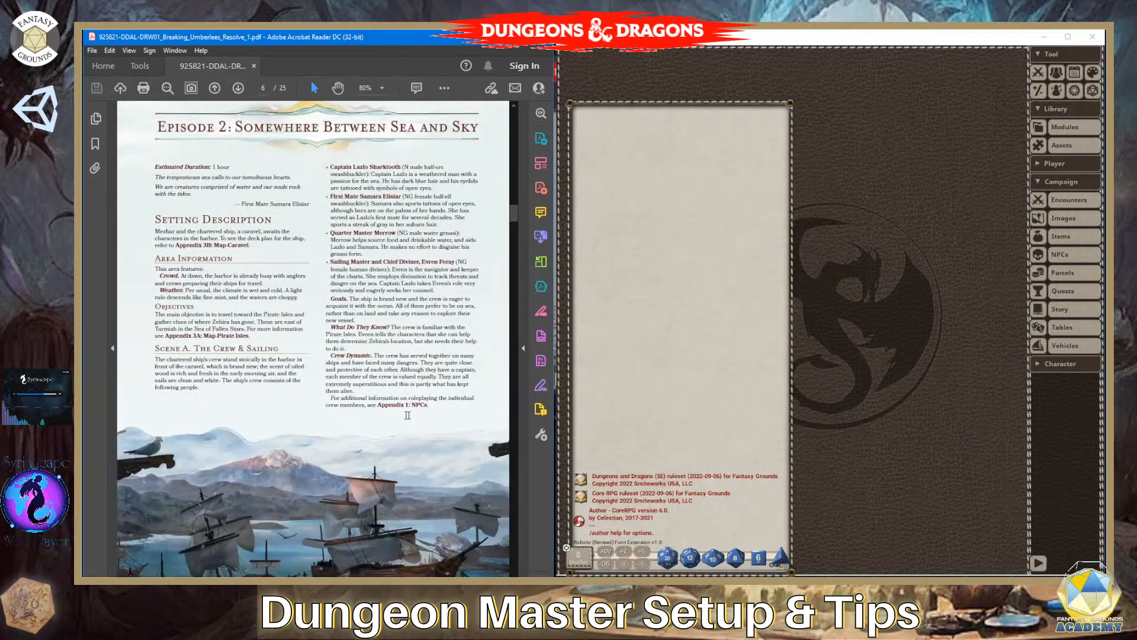
{"action": "scroll", "coordinate": [410, 415], "scroll_direction": "down", "scroll_amount": 6}
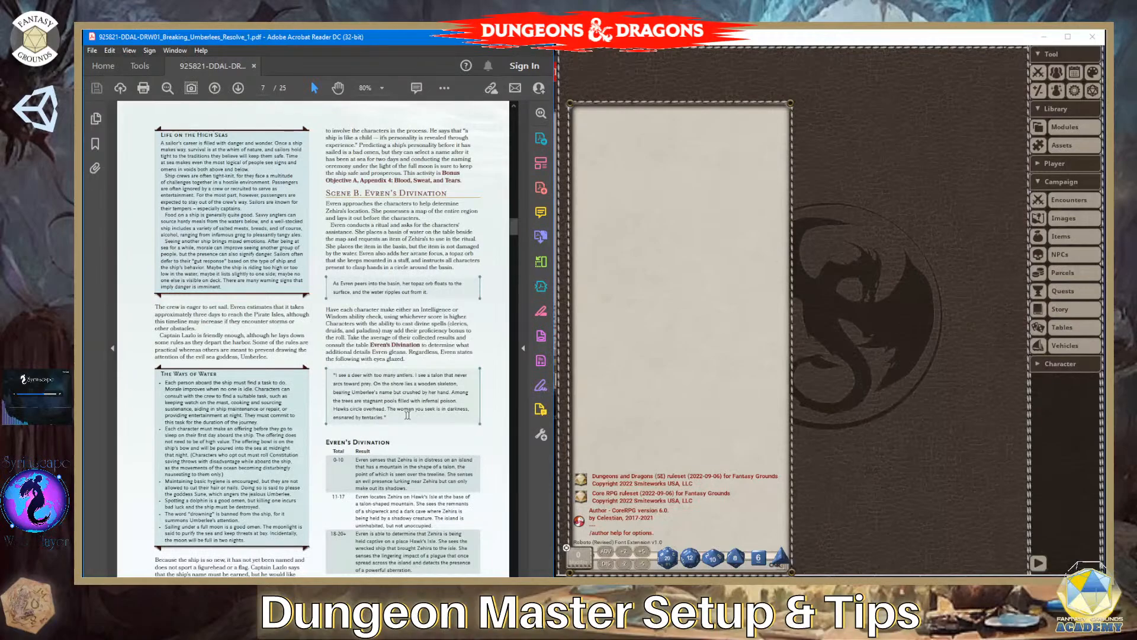
{"action": "scroll", "coordinate": [408, 415], "scroll_direction": "down", "scroll_amount": 1}
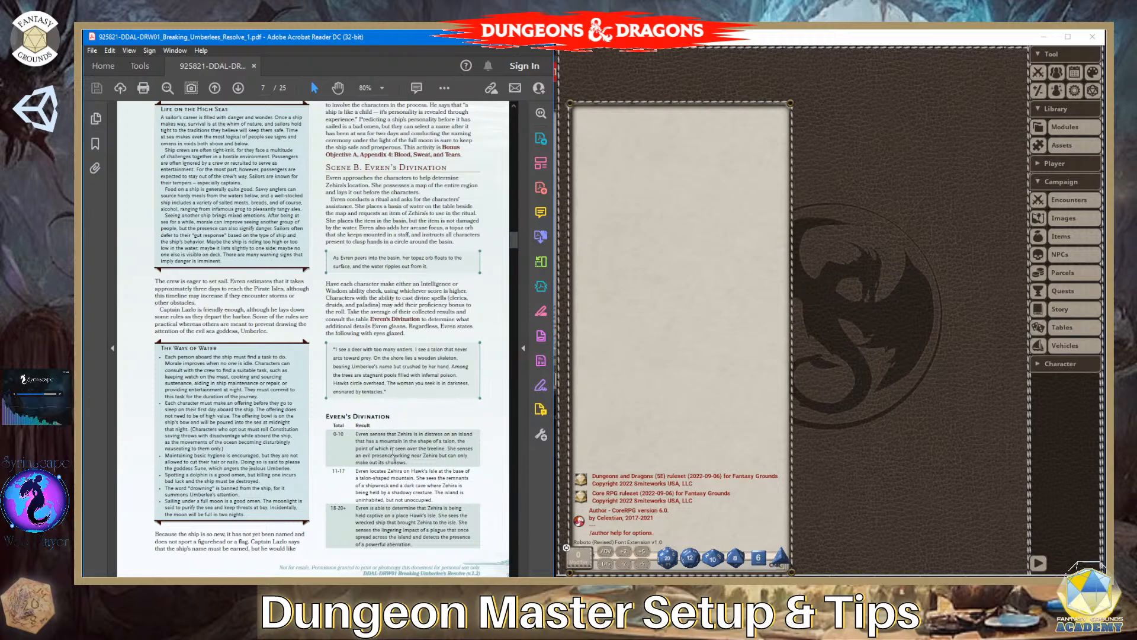
{"action": "scroll", "coordinate": [417, 522], "scroll_direction": "down", "scroll_amount": 1}
{"action": "scroll", "coordinate": [417, 522], "scroll_direction": "down", "scroll_amount": 3}
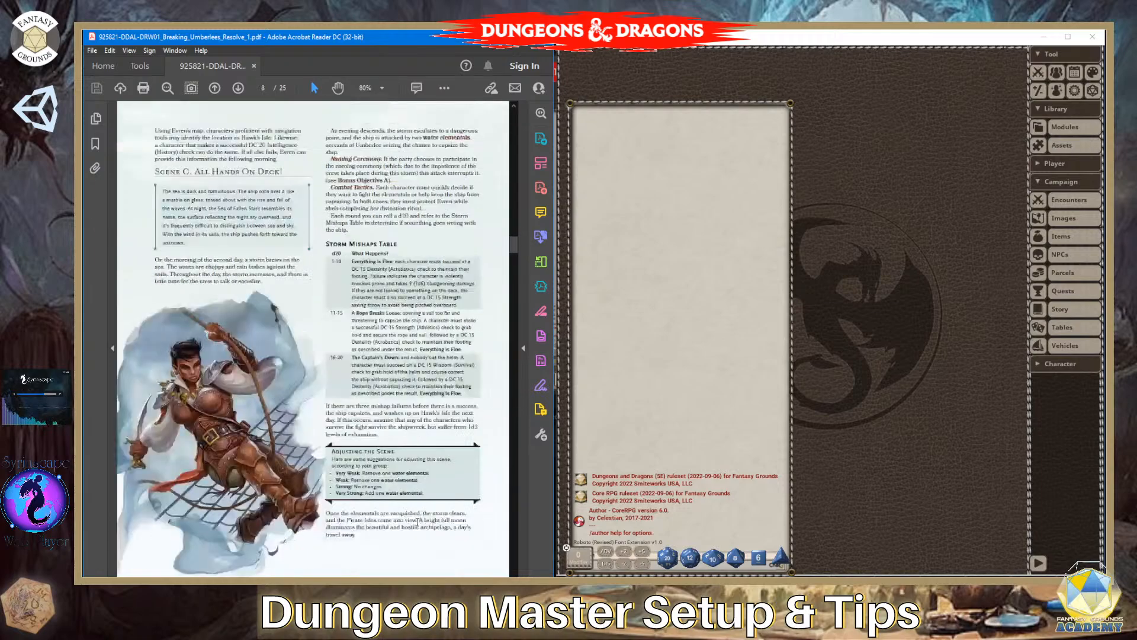
{"action": "scroll", "coordinate": [418, 522], "scroll_direction": "down", "scroll_amount": 1}
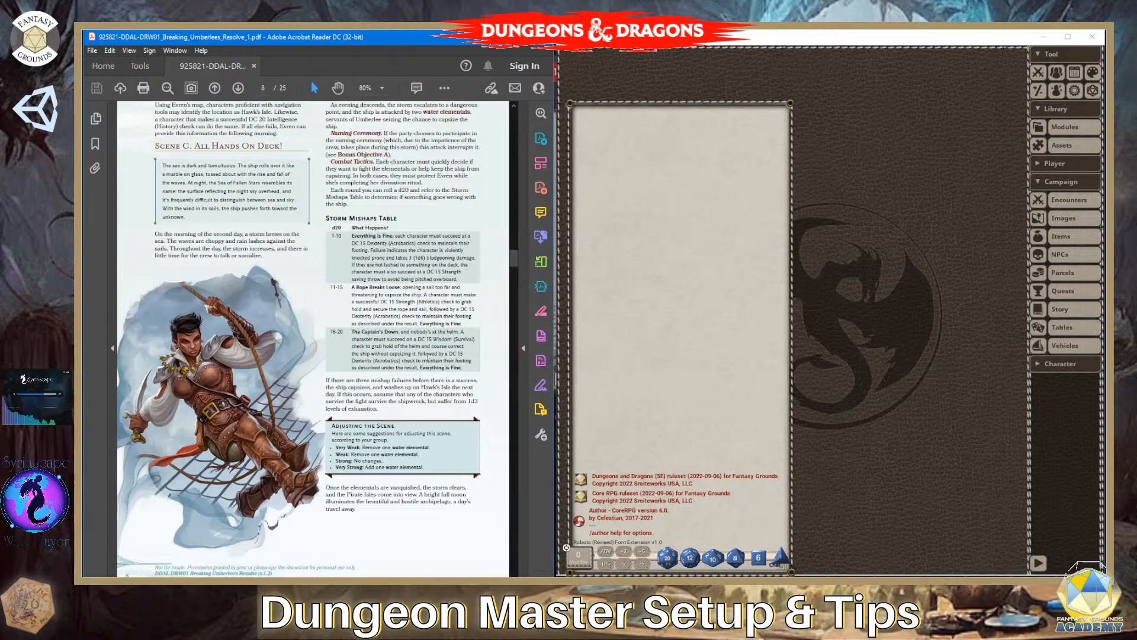
- Review Episode 3, the rewards and the appendices for further tables, up to the Name Table in Appendix 4
{"action": "scroll", "coordinate": [428, 359], "scroll_direction": "down", "scroll_amount": 5}
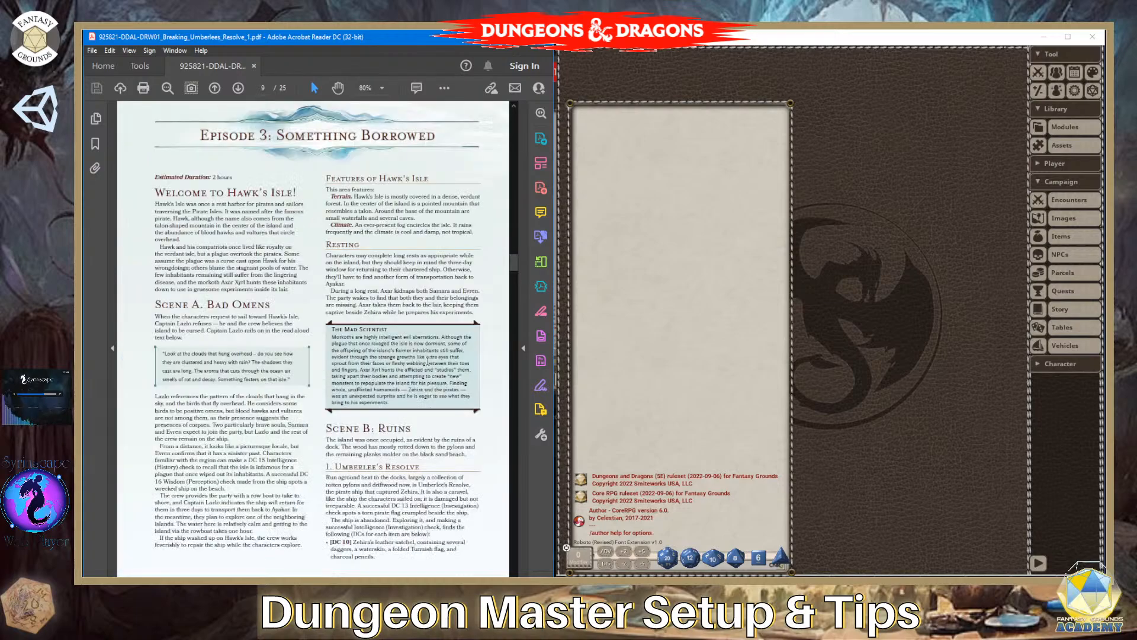
{"action": "scroll", "coordinate": [428, 362], "scroll_direction": "down", "scroll_amount": 1}
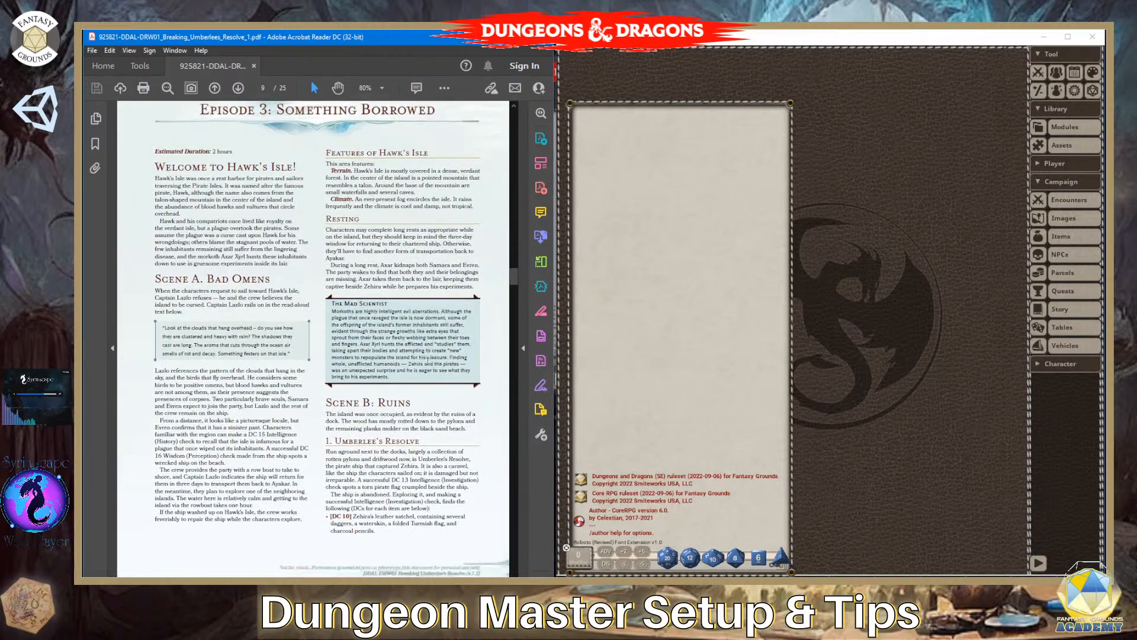
{"action": "scroll", "coordinate": [428, 359], "scroll_direction": "down", "scroll_amount": 2}
{"action": "scroll", "coordinate": [428, 361], "scroll_direction": "down", "scroll_amount": 1}
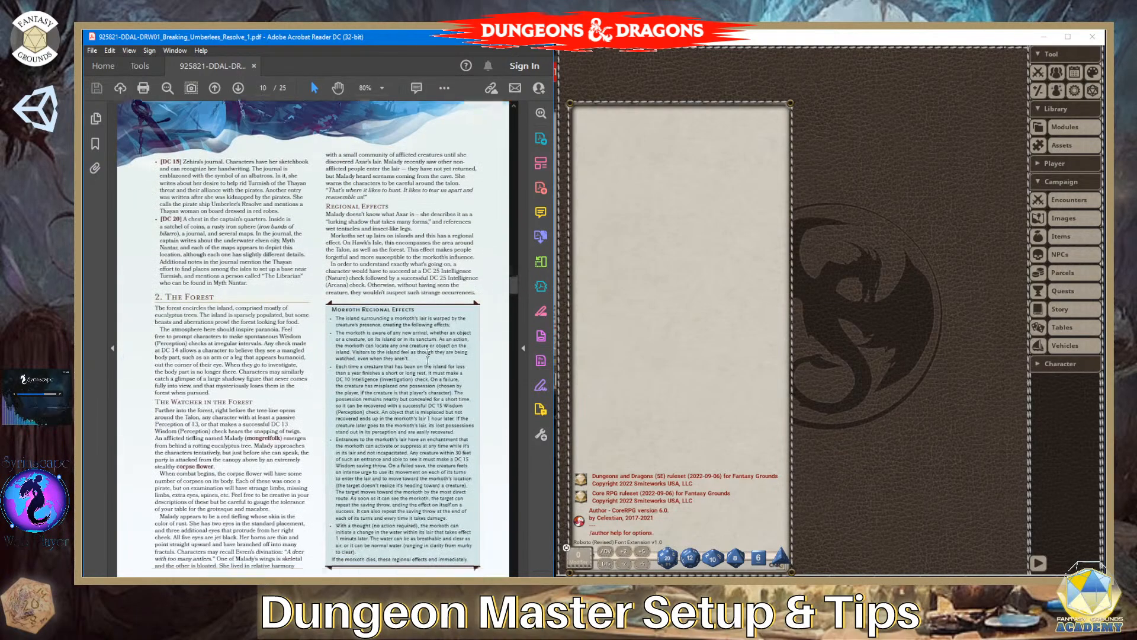
{"action": "scroll", "coordinate": [428, 361], "scroll_direction": "down", "scroll_amount": 4}
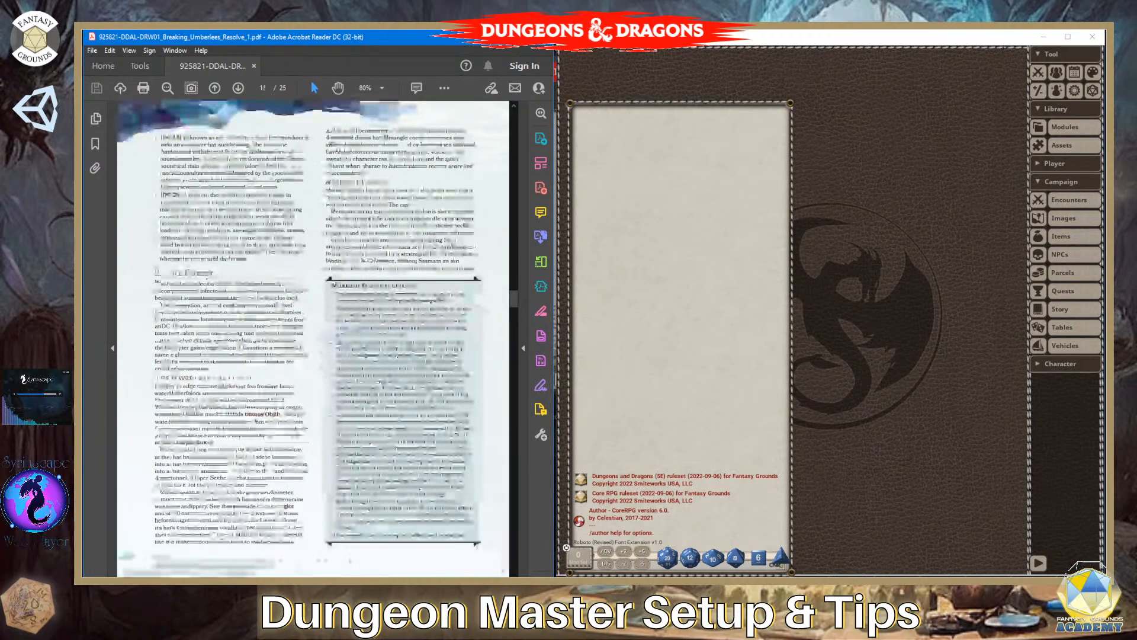
{"action": "scroll", "coordinate": [429, 359], "scroll_direction": "down", "scroll_amount": 4}
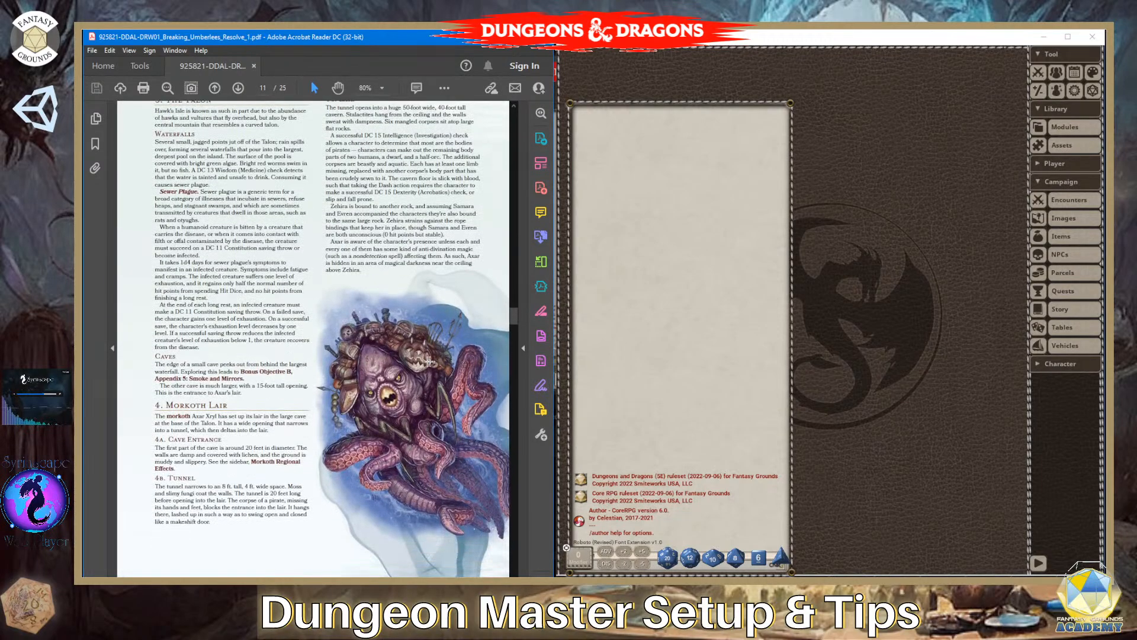
{"action": "scroll", "coordinate": [426, 361], "scroll_direction": "down", "scroll_amount": 5}
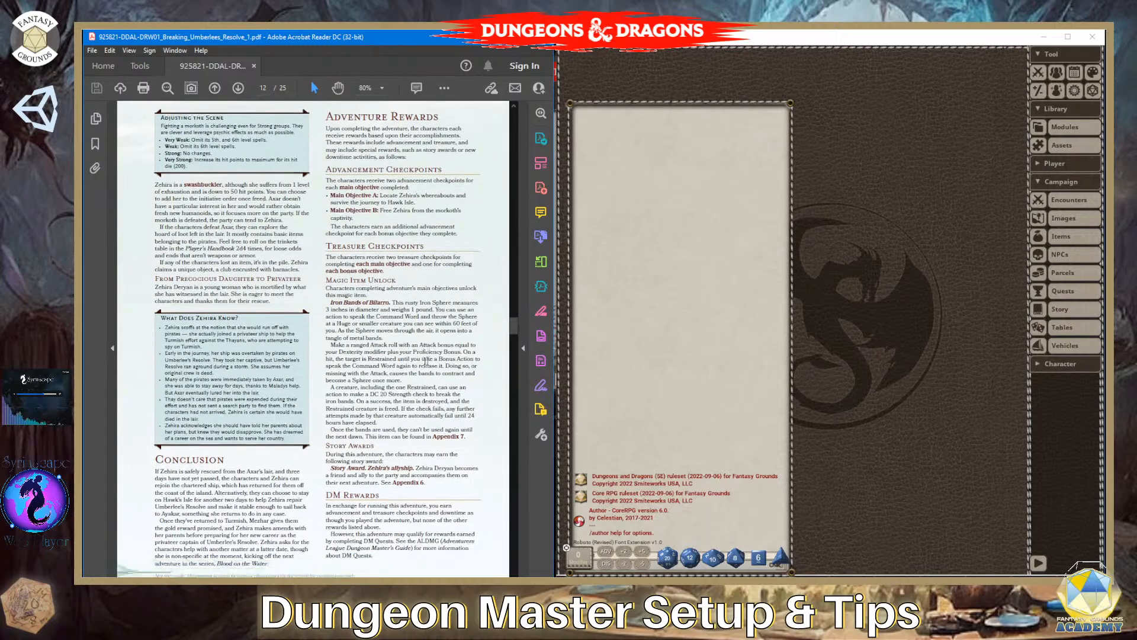
{"action": "scroll", "coordinate": [429, 361], "scroll_direction": "down", "scroll_amount": 6}
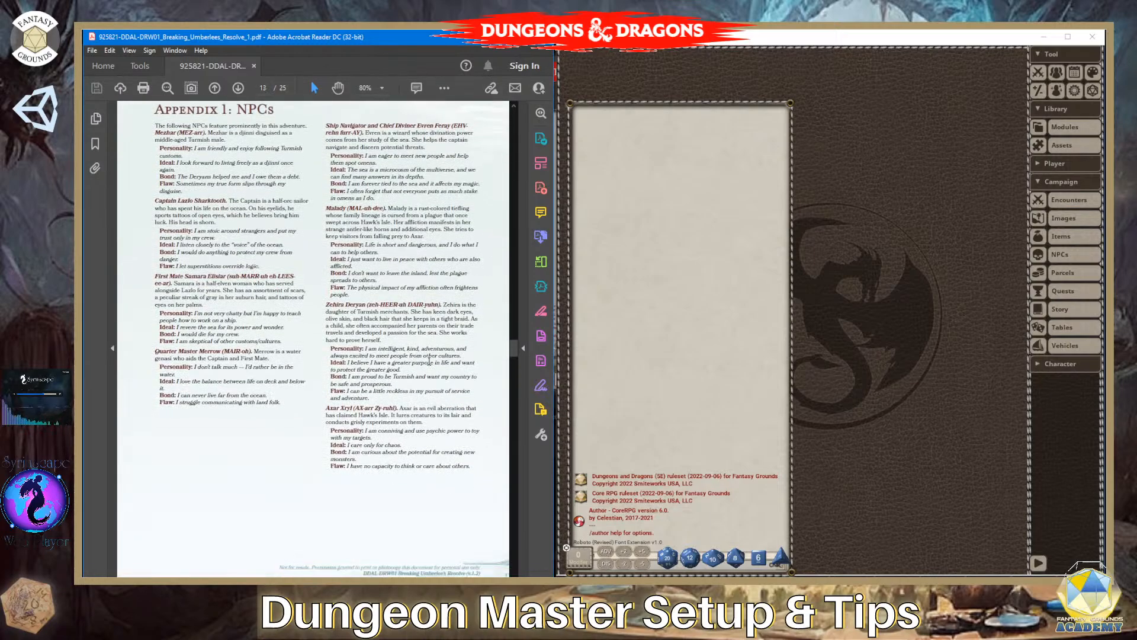
{"action": "scroll", "coordinate": [430, 361], "scroll_direction": "down", "scroll_amount": 8}
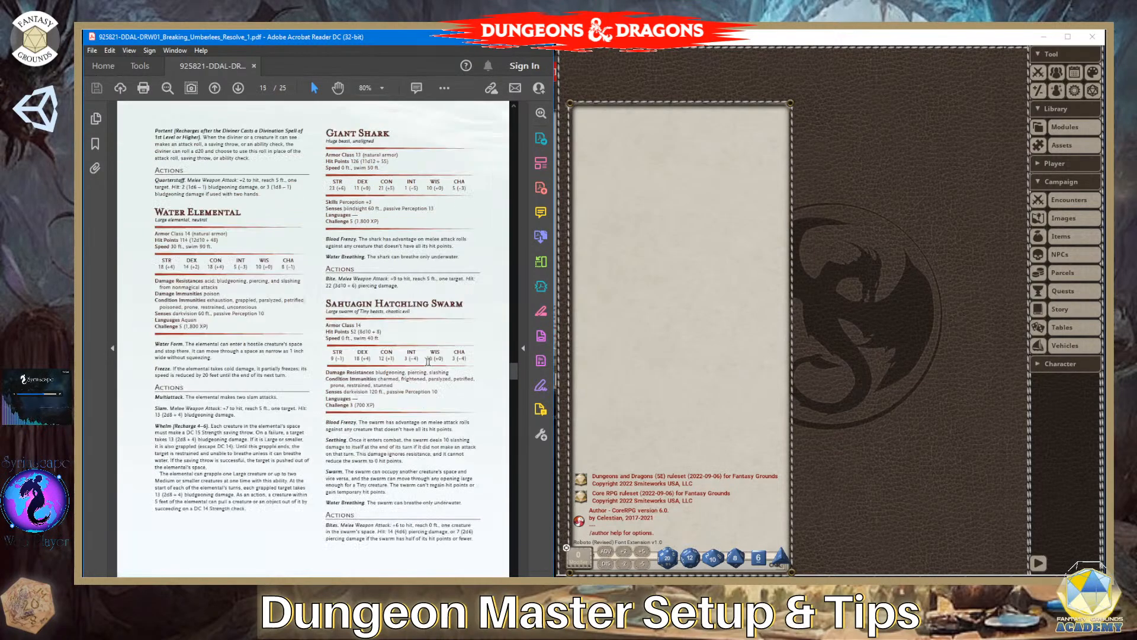
{"action": "scroll", "coordinate": [430, 362], "scroll_direction": "down", "scroll_amount": 8}
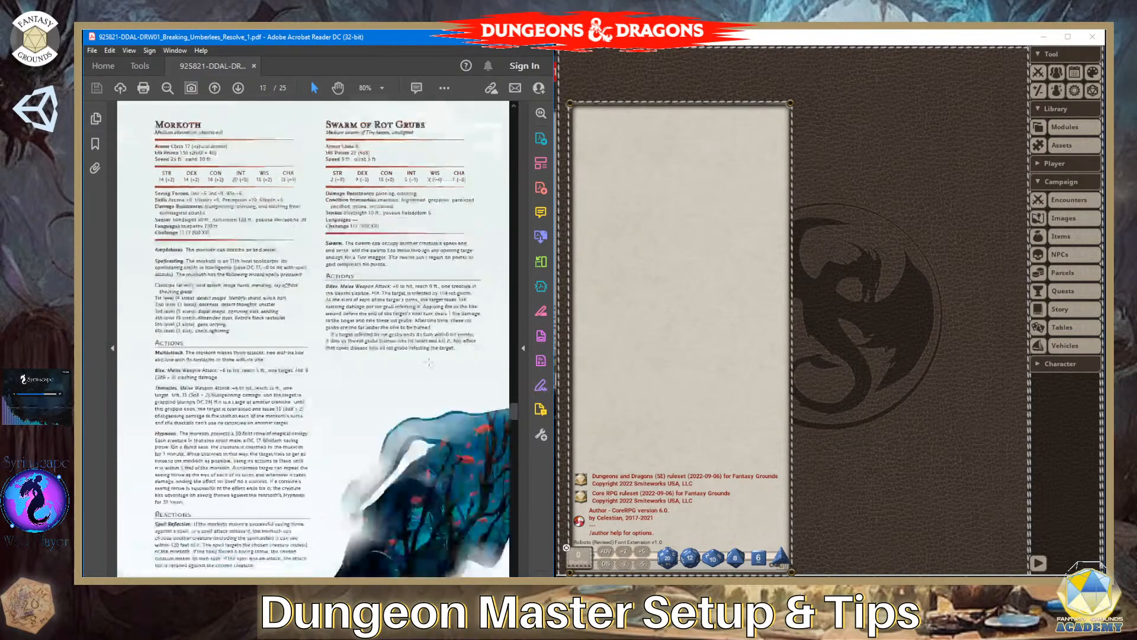
{"action": "scroll", "coordinate": [430, 361], "scroll_direction": "down", "scroll_amount": 8}
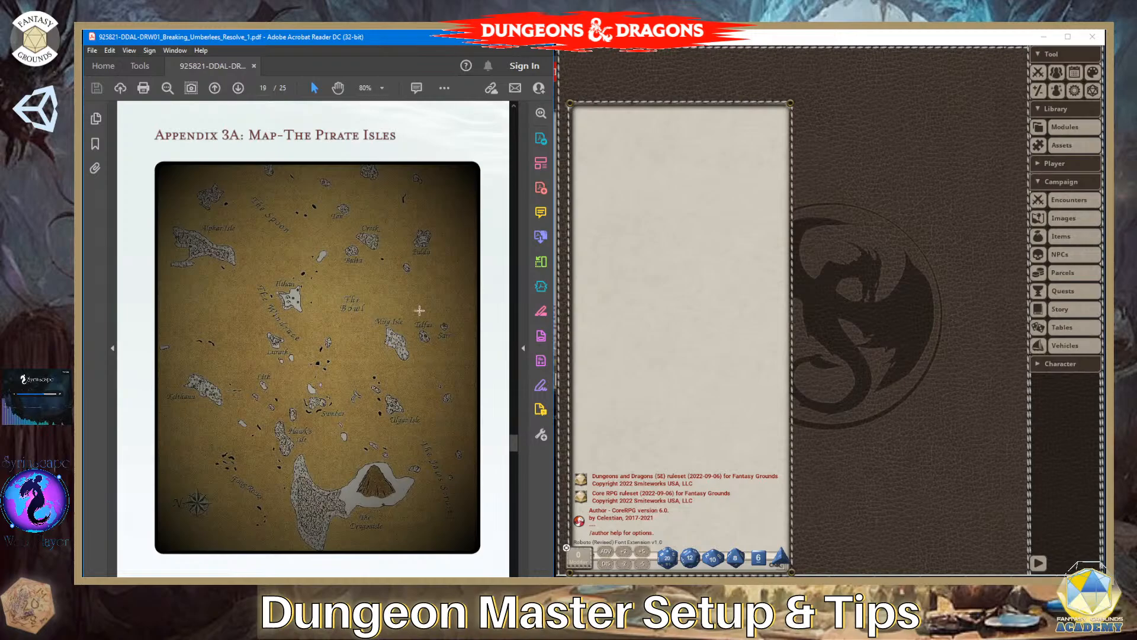
{"action": "scroll", "coordinate": [372, 339], "scroll_direction": "down", "scroll_amount": 2}
{"action": "scroll", "coordinate": [370, 350], "scroll_direction": "down", "scroll_amount": 10}
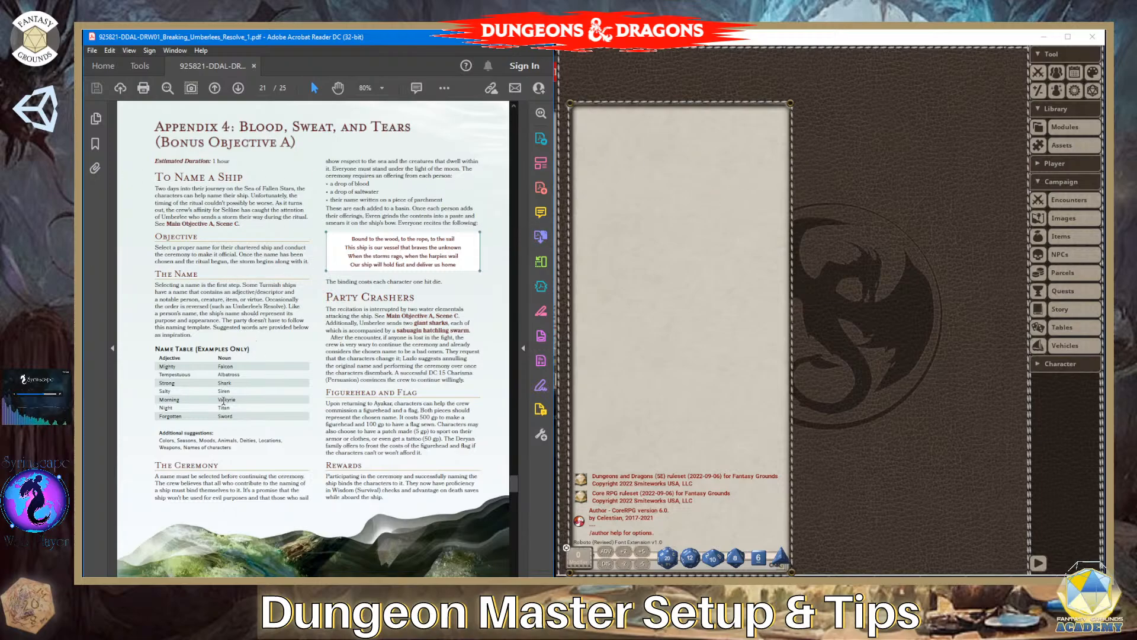
- Examine the Name Table and the surrounding ship-naming text in Appendix 4 of the PDF
{"action": "scroll", "coordinate": [259, 425], "scroll_direction": "down", "scroll_amount": 3}
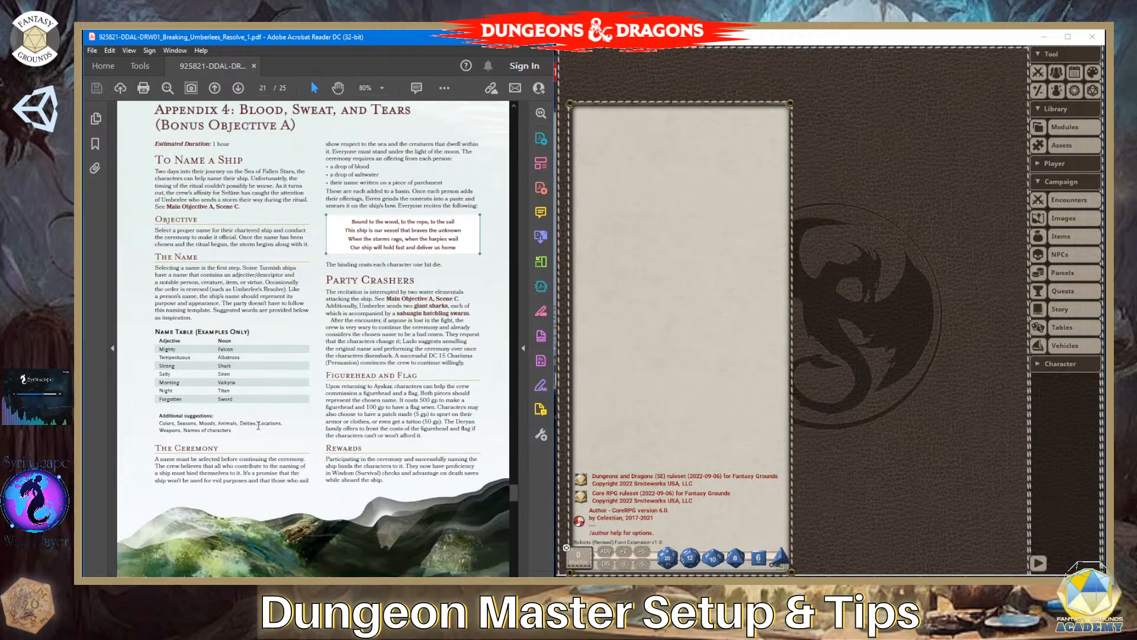
{"action": "scroll", "coordinate": [258, 425], "scroll_direction": "up", "scroll_amount": 2}
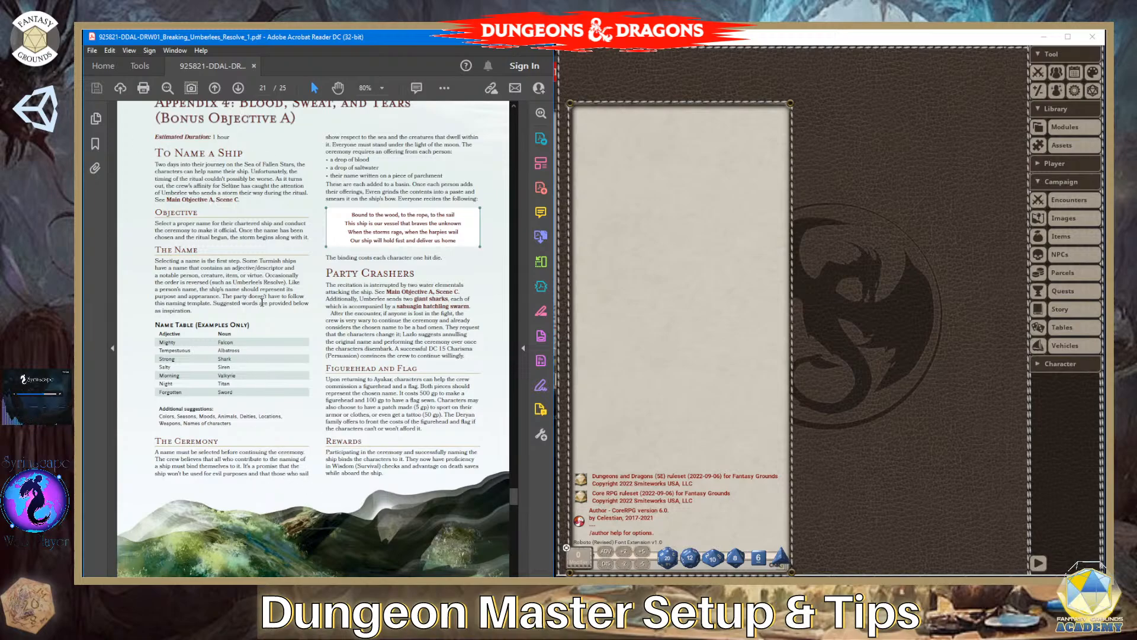
{"action": "scroll", "coordinate": [263, 306], "scroll_direction": "up", "scroll_amount": 1}
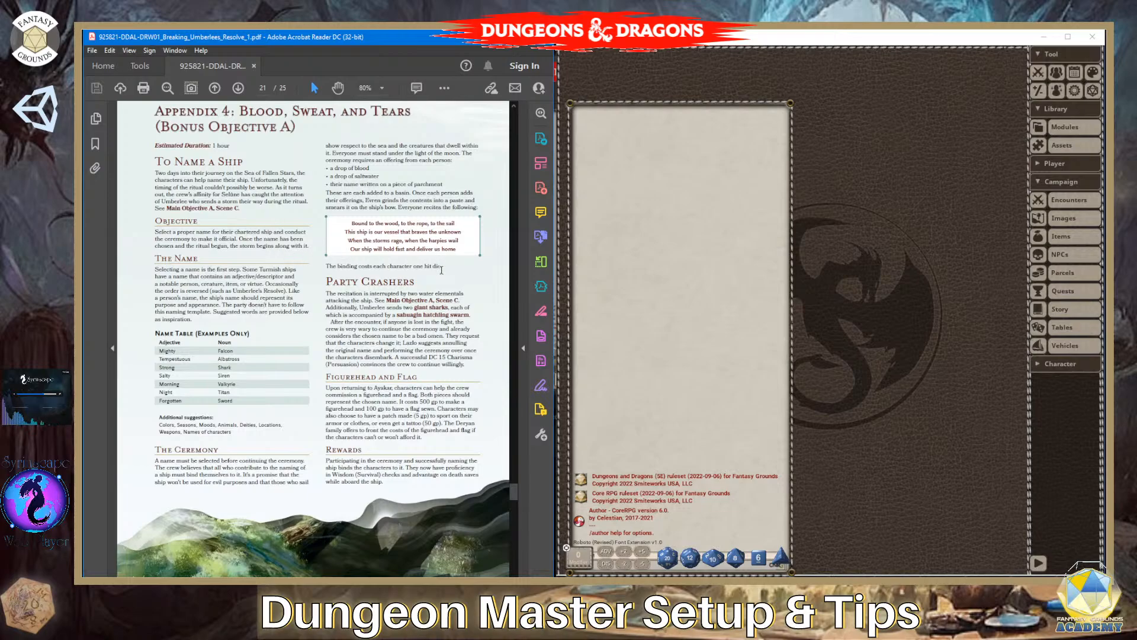
{"action": "scroll", "coordinate": [465, 430], "scroll_direction": "down", "scroll_amount": 2}
{"action": "scroll", "coordinate": [468, 451], "scroll_direction": "up", "scroll_amount": 1}
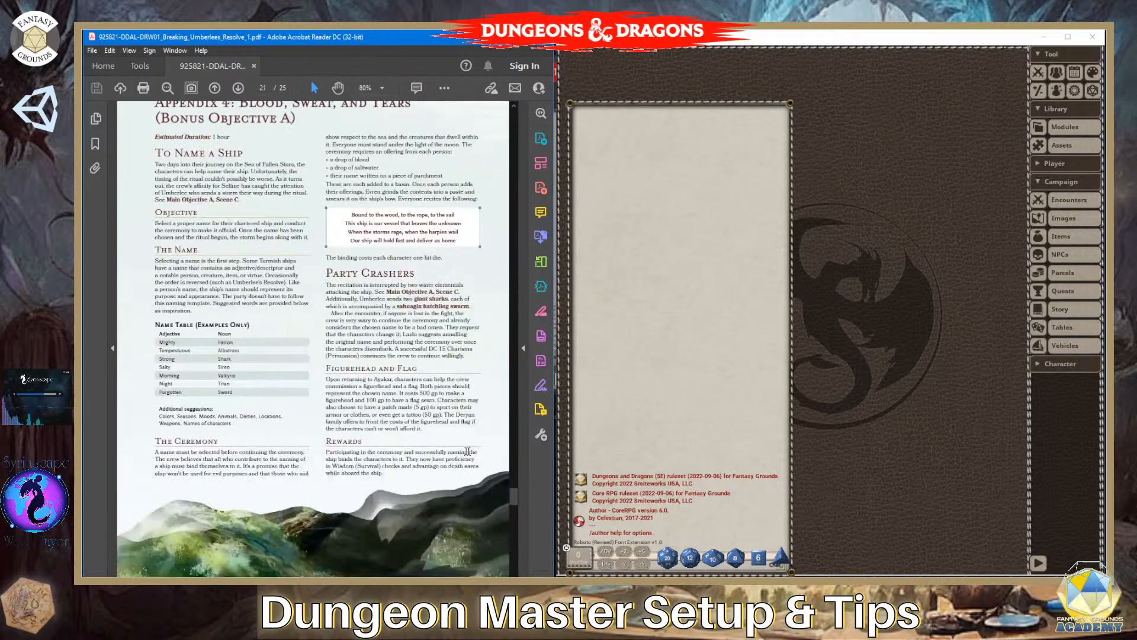
{"action": "scroll", "coordinate": [469, 443], "scroll_direction": "up", "scroll_amount": 1}
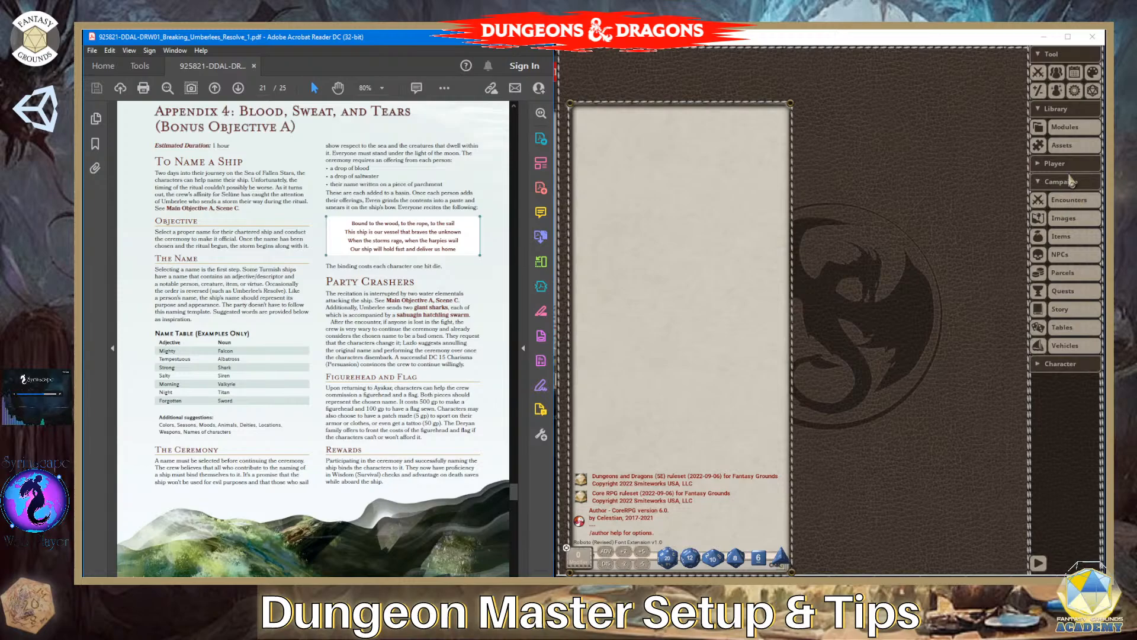
- Correct the title of Fantasy Grounds story entry 19.00 to "Appendix 3A: Map-The Pirate Isles" and close the entry
{"action": "left_click", "coordinate": [1060, 310]}
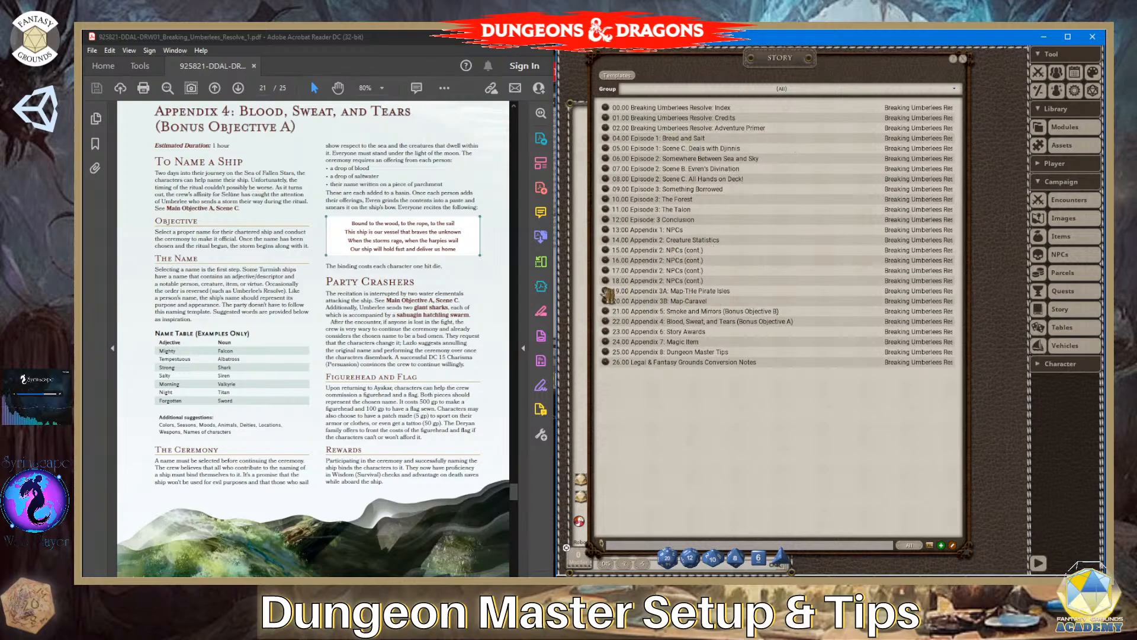
{"action": "left_click", "coordinate": [605, 292]}
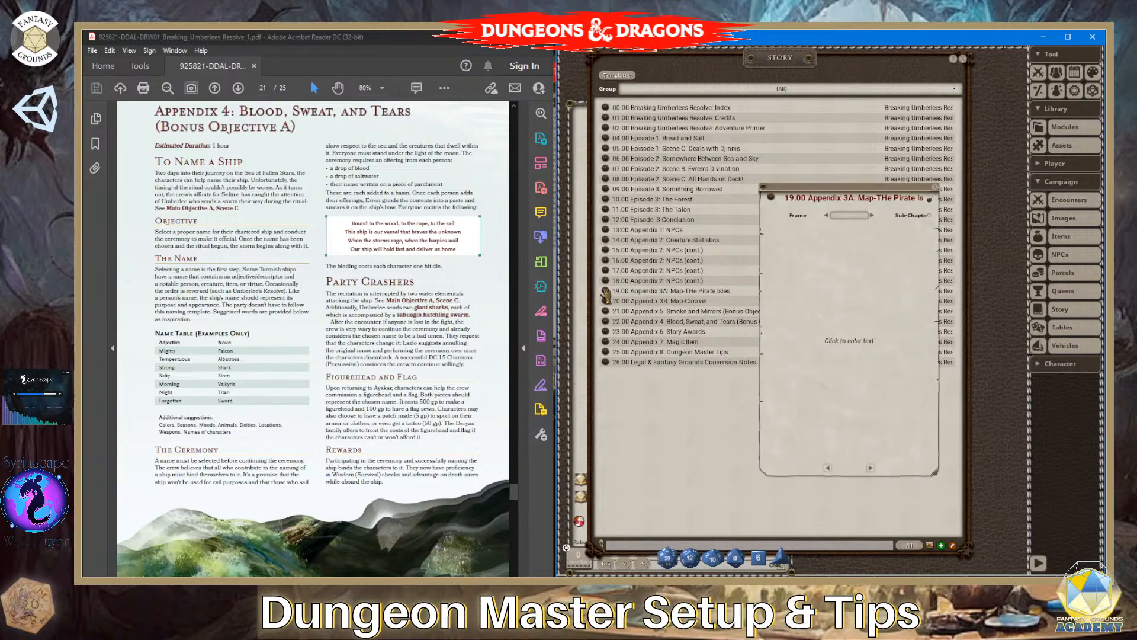
{"action": "left_click", "coordinate": [885, 202]}
{"action": "key", "text": "BackSpace"}
{"action": "type", "text": "h"}
{"action": "left_click", "coordinate": [932, 202]}
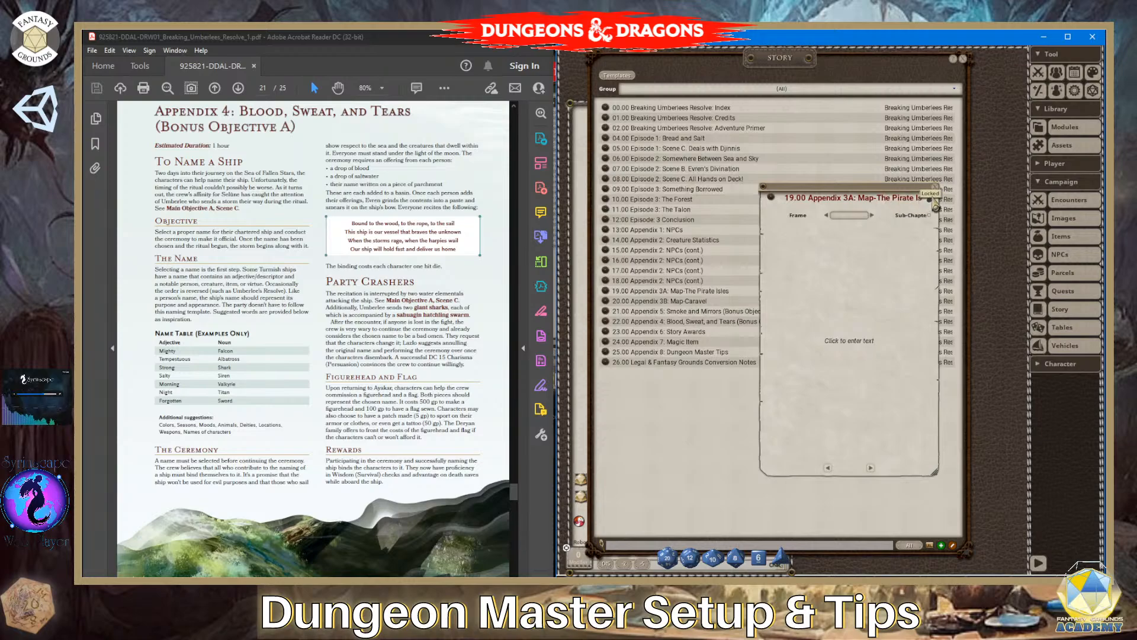
{"action": "left_click", "coordinate": [937, 190]}
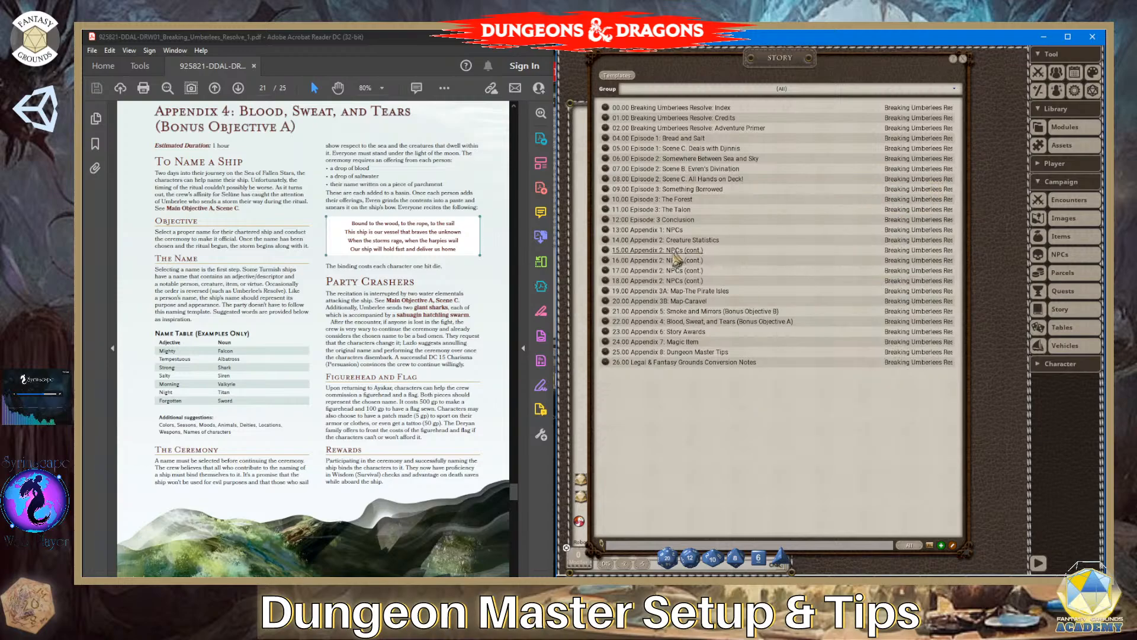
- Open story entry 21.00 Appendix 5: Smoke and Mirrors and enlarge its window to cover most of the workspace
{"action": "left_click", "coordinate": [605, 312]}
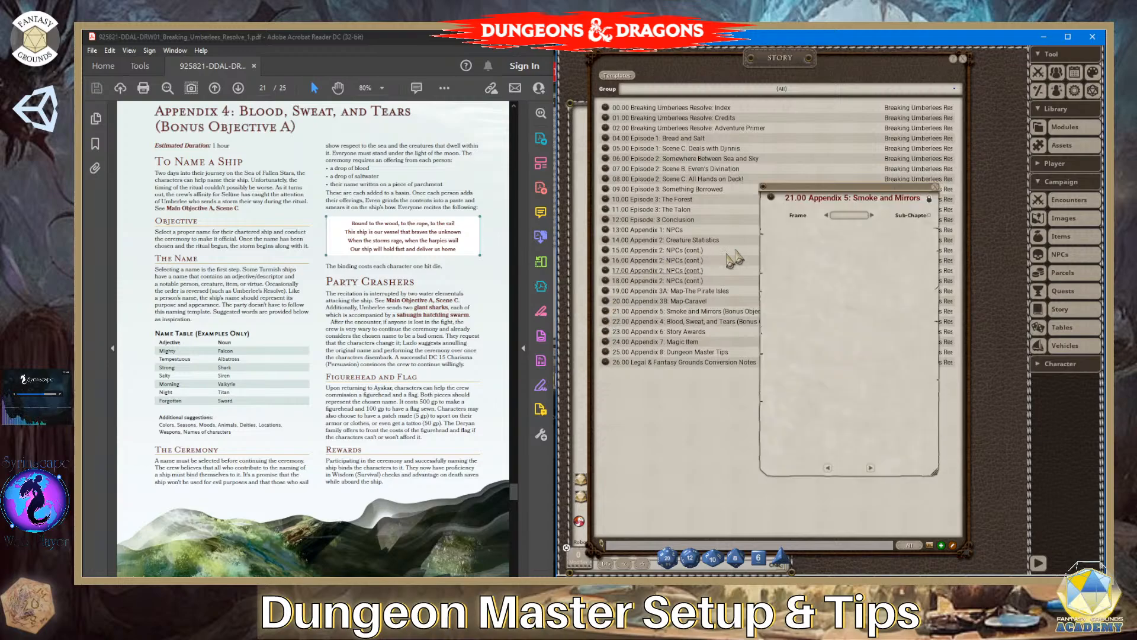
{"action": "left_click_drag", "start_coordinate": [821, 188], "coordinate": [630, 39]}
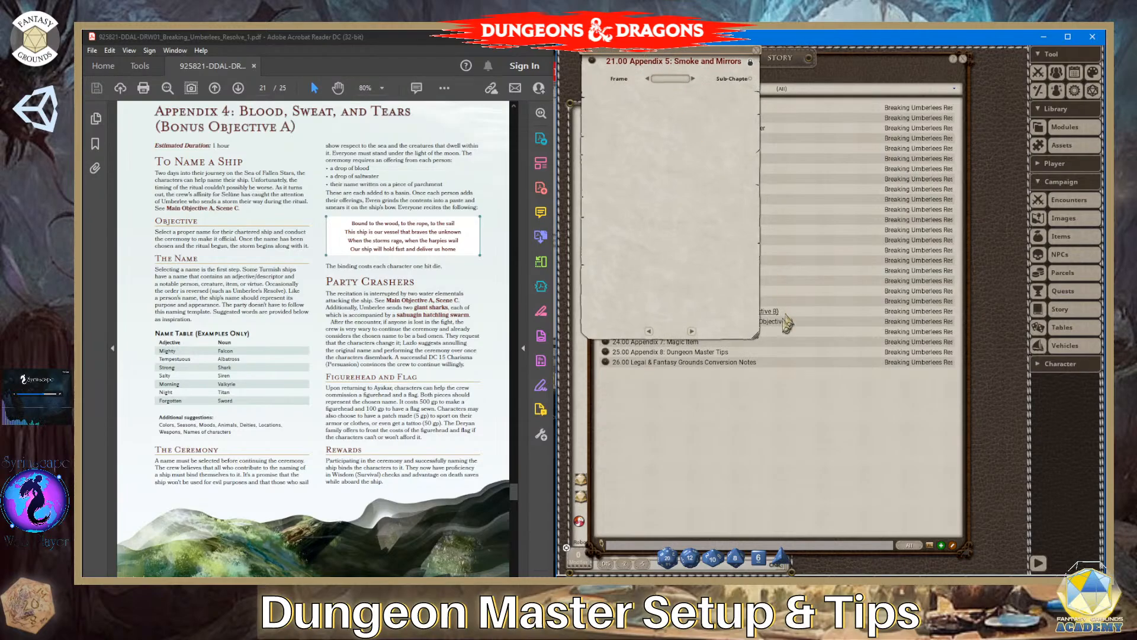
{"action": "left_click_drag", "start_coordinate": [758, 337], "coordinate": [991, 537]}
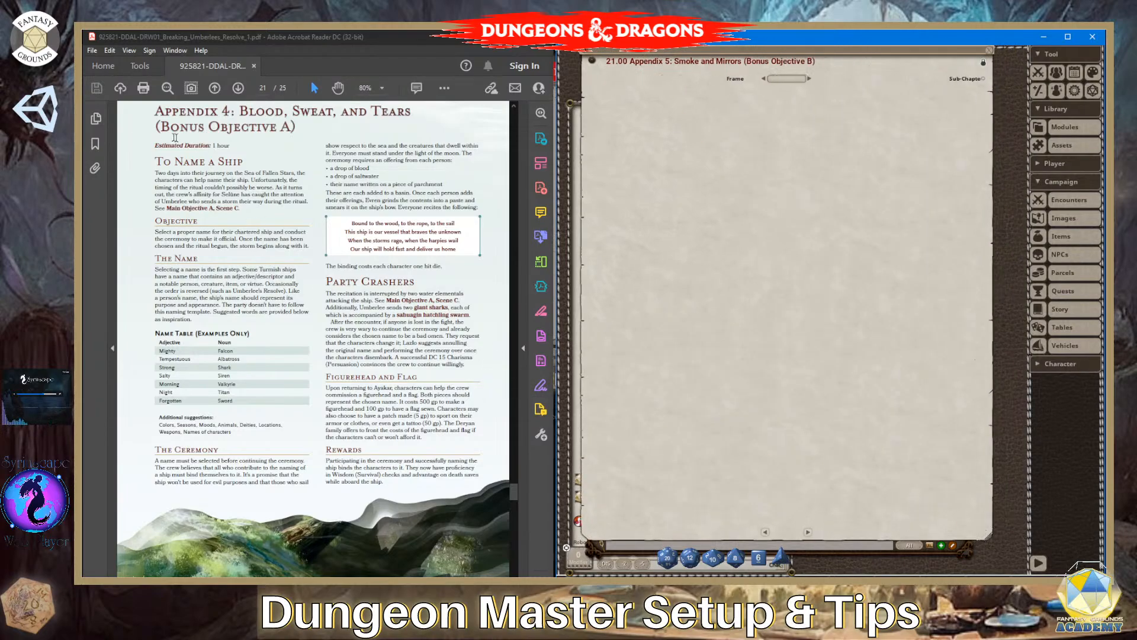
- Copy the Appendix 4 text from Estimated Duration through the additional suggestions into the unlocked, empty story entry
{"action": "left_click_drag", "start_coordinate": [156, 143], "coordinate": [227, 439]}
{"action": "key", "text": "ctrl+c"}
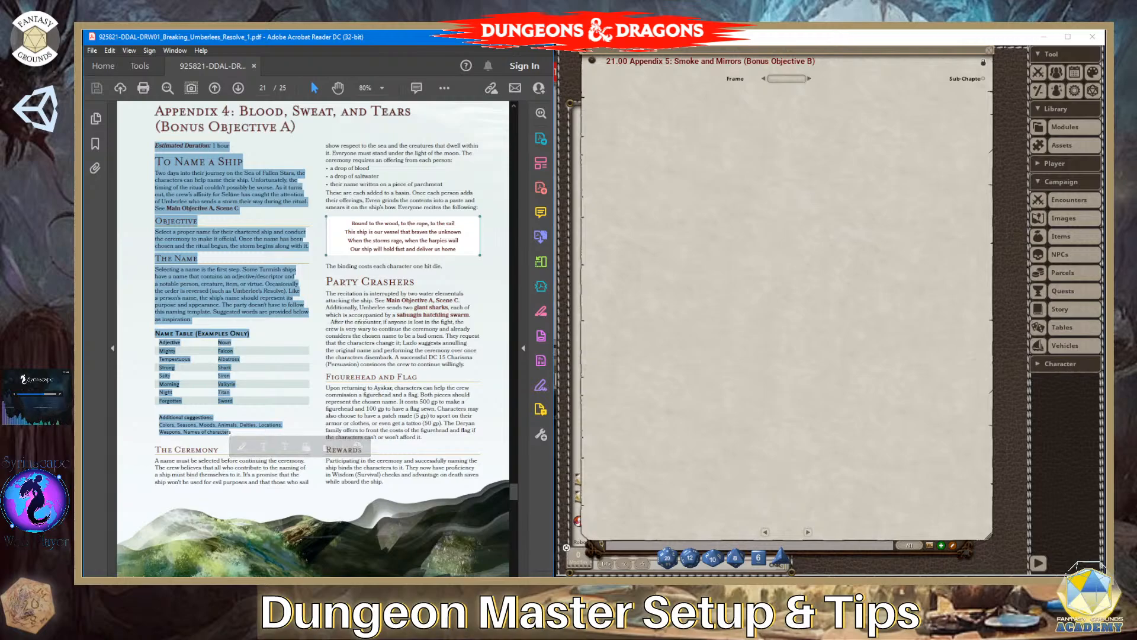
{"action": "left_click", "coordinate": [637, 120]}
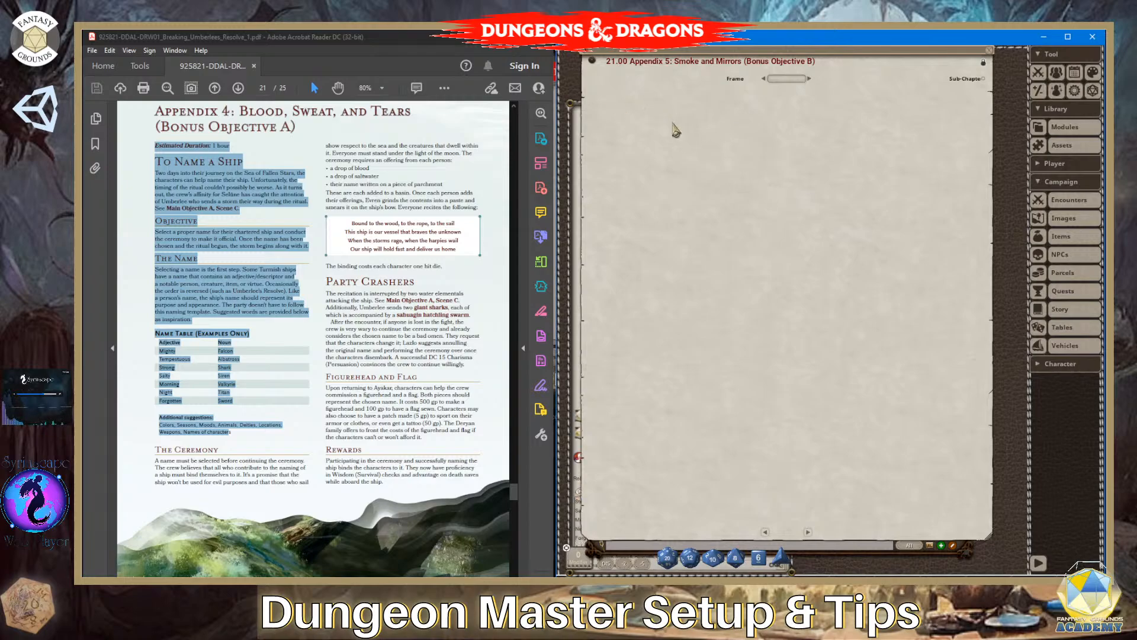
{"action": "left_click", "coordinate": [985, 61]}
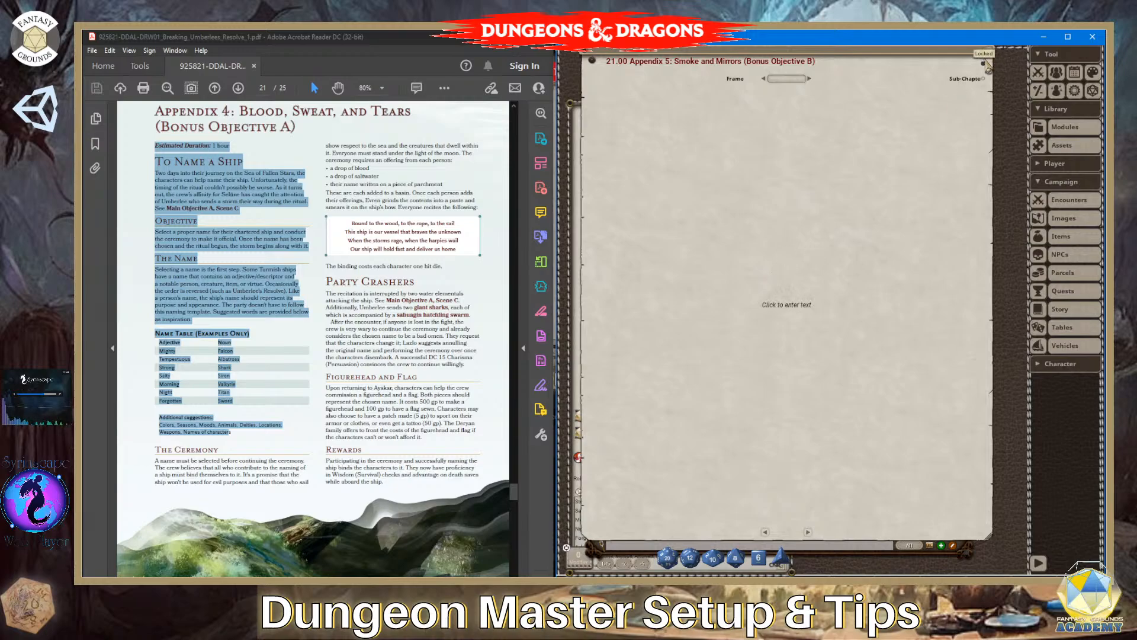
{"action": "left_click", "coordinate": [642, 197]}
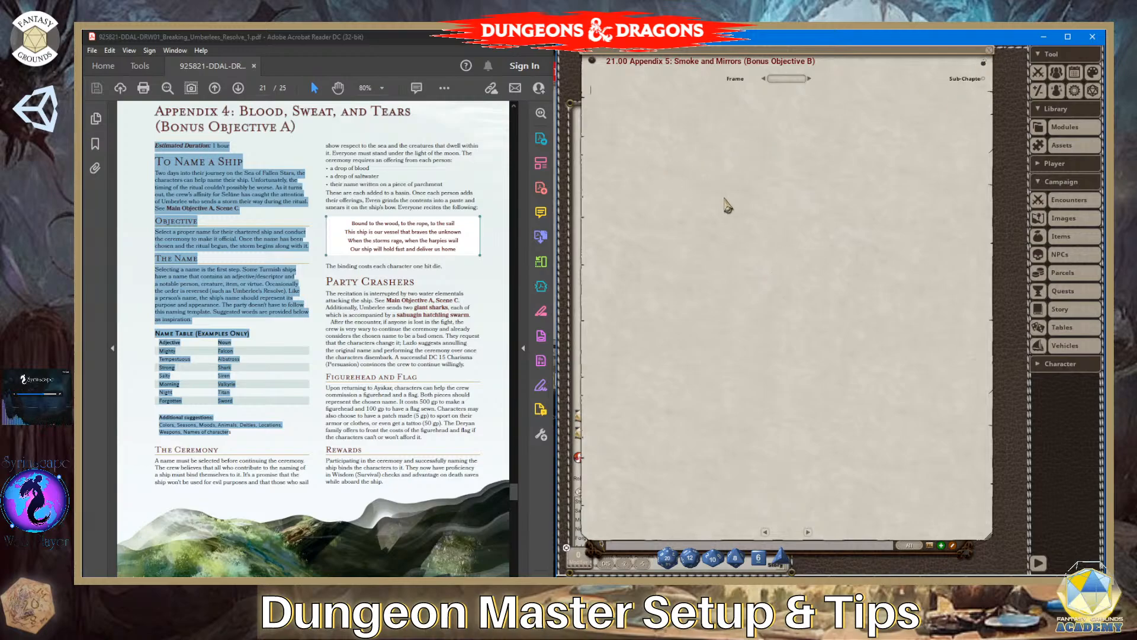
{"action": "key", "text": "ctrl+v"}
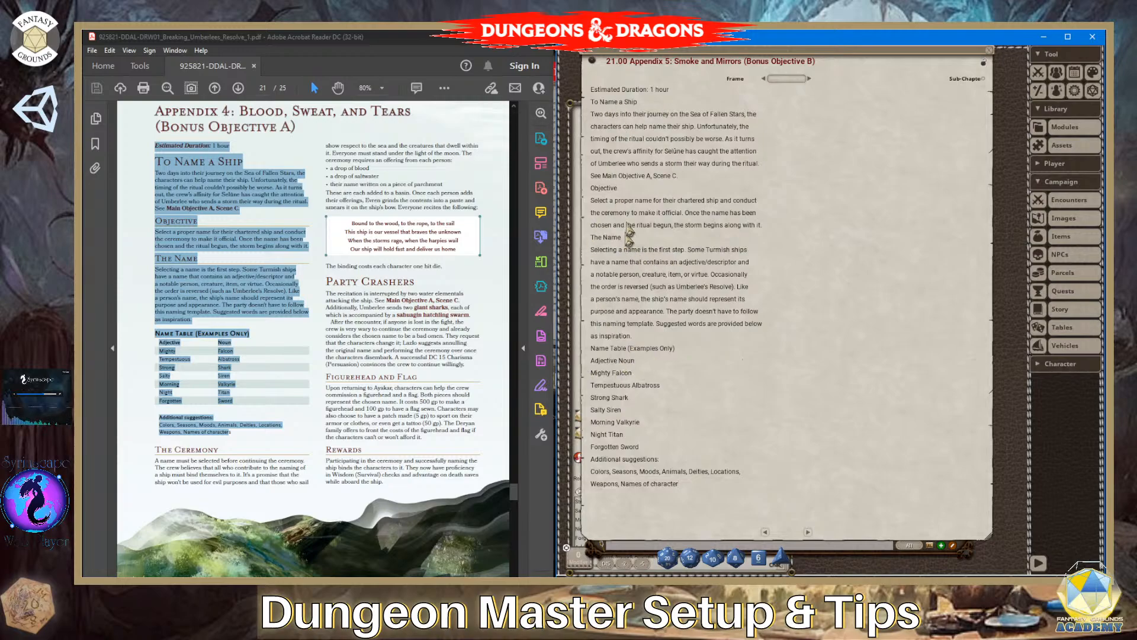
{"action": "left_click", "coordinate": [232, 145]}
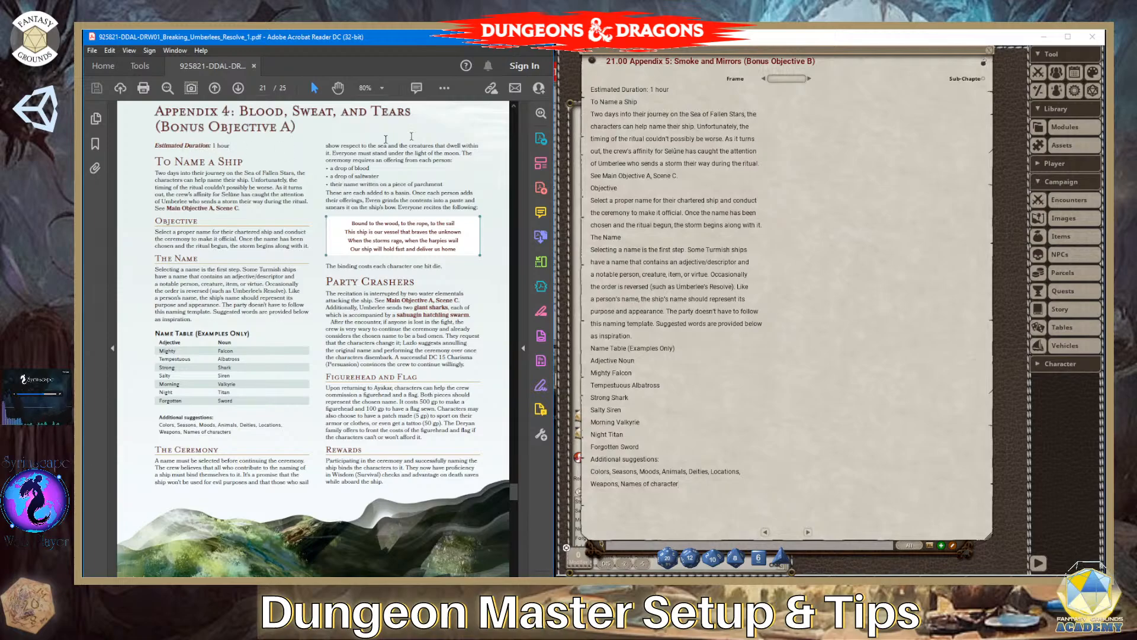
- Make "Estimated Duration:" bold and format "To Name a Ship" as a heading in the story entry
{"action": "left_click_drag", "start_coordinate": [650, 90], "coordinate": [591, 90]}
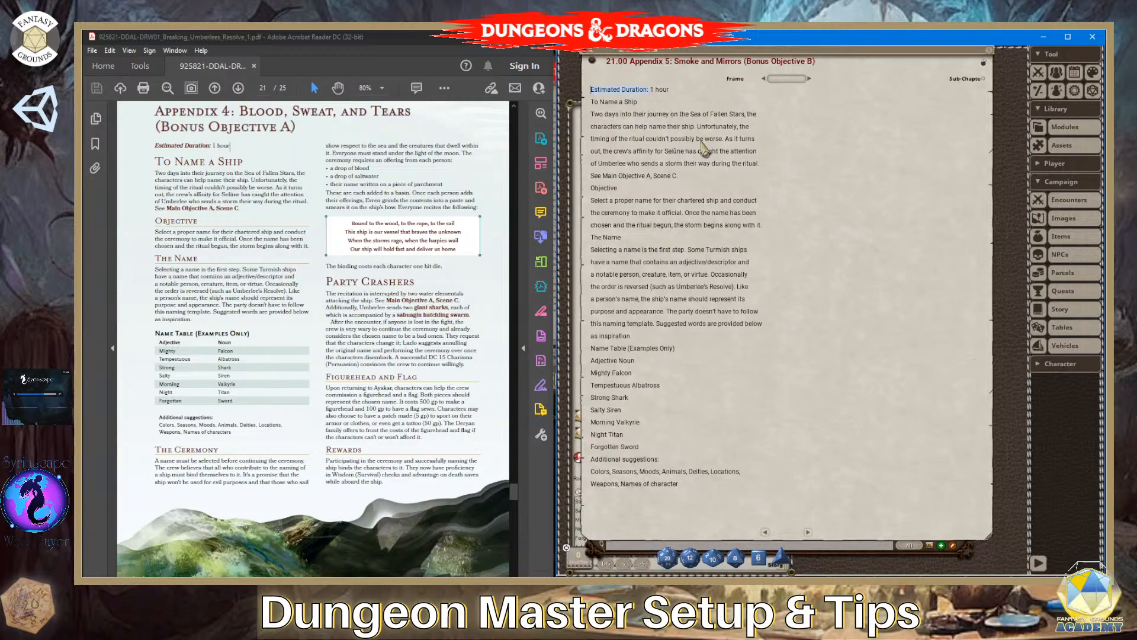
{"action": "key", "text": "ctrl+b"}
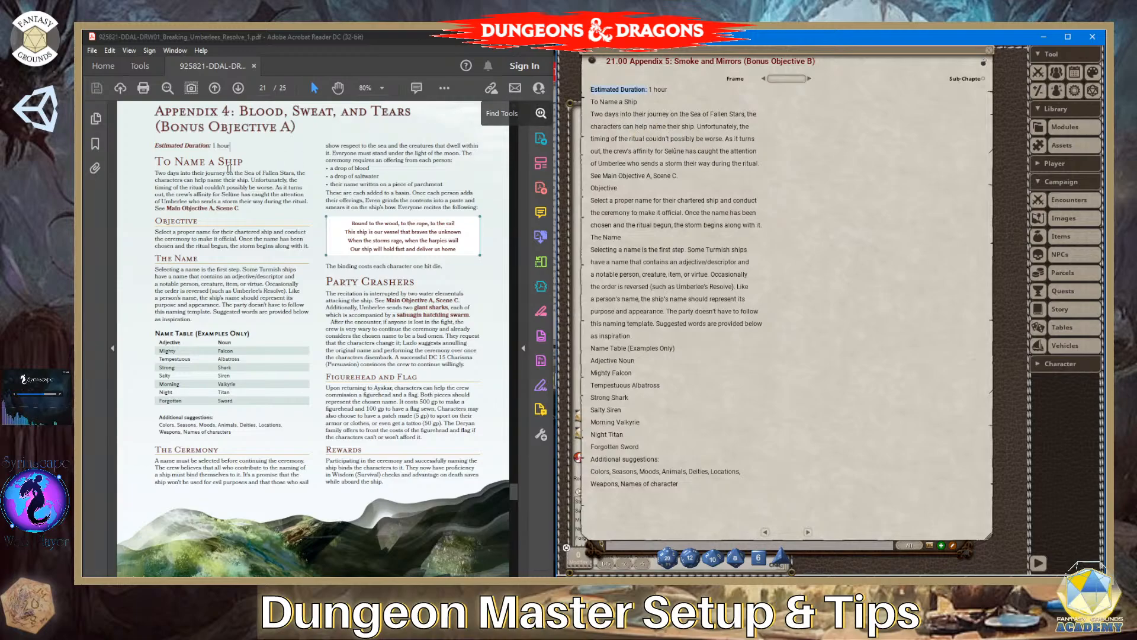
{"action": "left_click_drag", "start_coordinate": [646, 102], "coordinate": [585, 113]}
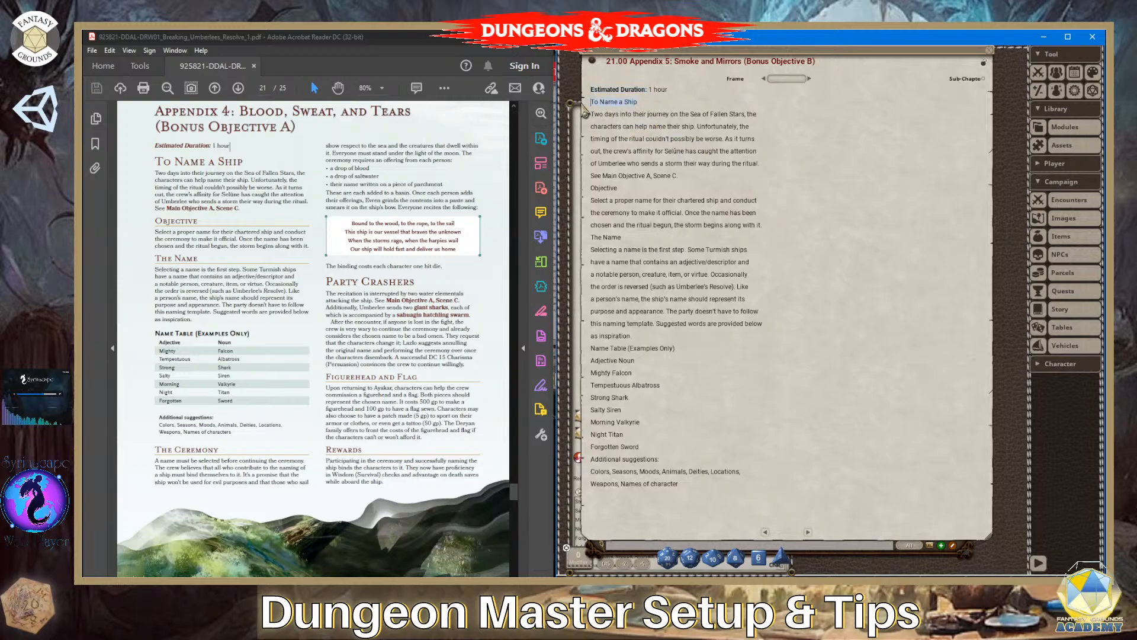
{"action": "key", "text": "ctrl+1"}
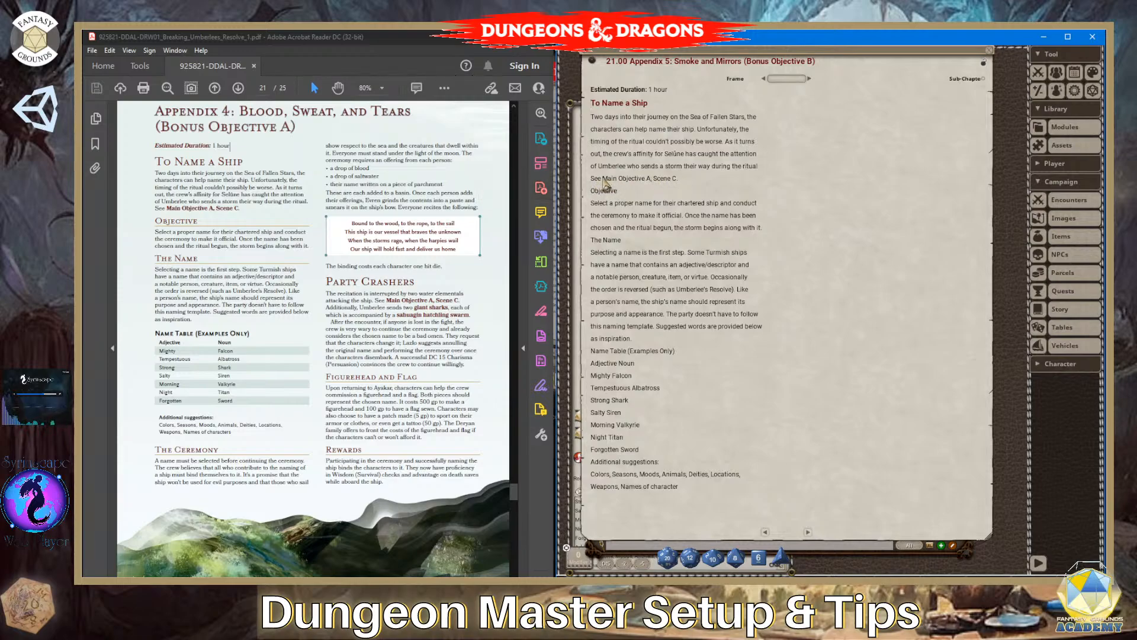
- Bold "Main Objective A, Scene C" and merge the broken lines under To Name a Ship into one paragraph
{"action": "left_click_drag", "start_coordinate": [605, 180], "coordinate": [675, 192]}
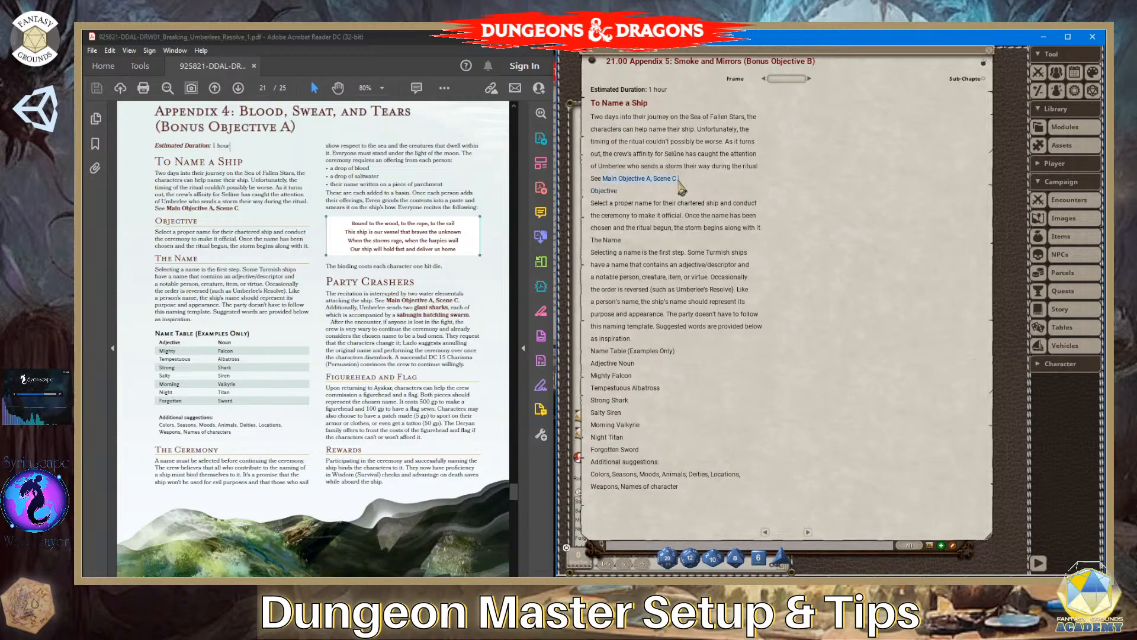
{"action": "key", "text": "ctrl+b"}
{"action": "left_click_drag", "start_coordinate": [687, 185], "coordinate": [588, 126]}
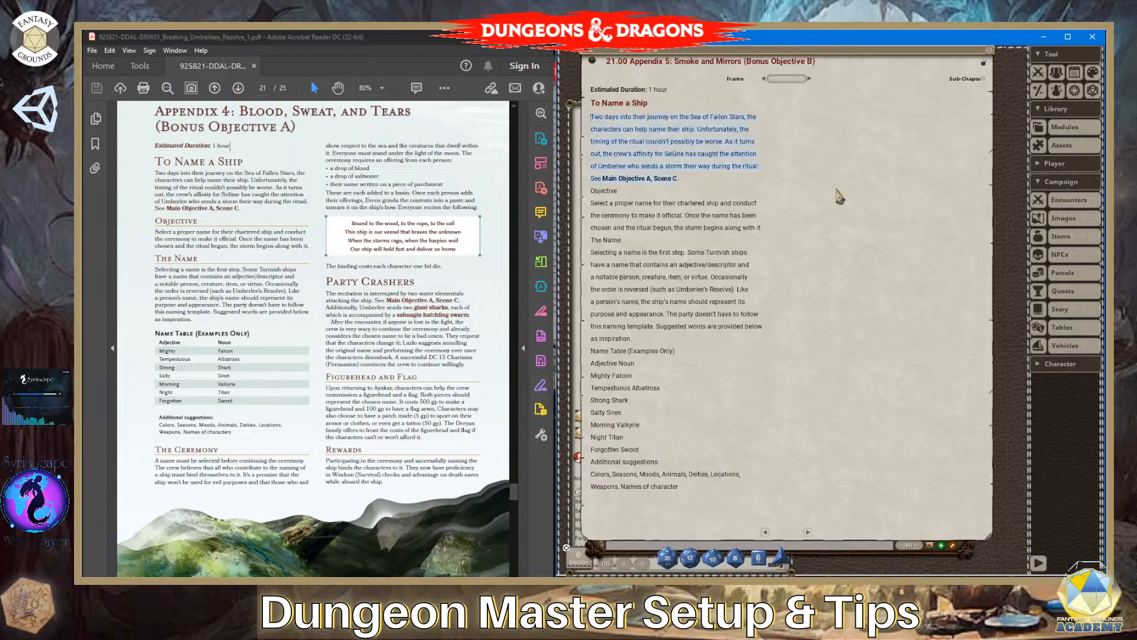
{"action": "key", "text": "ctrl+m"}
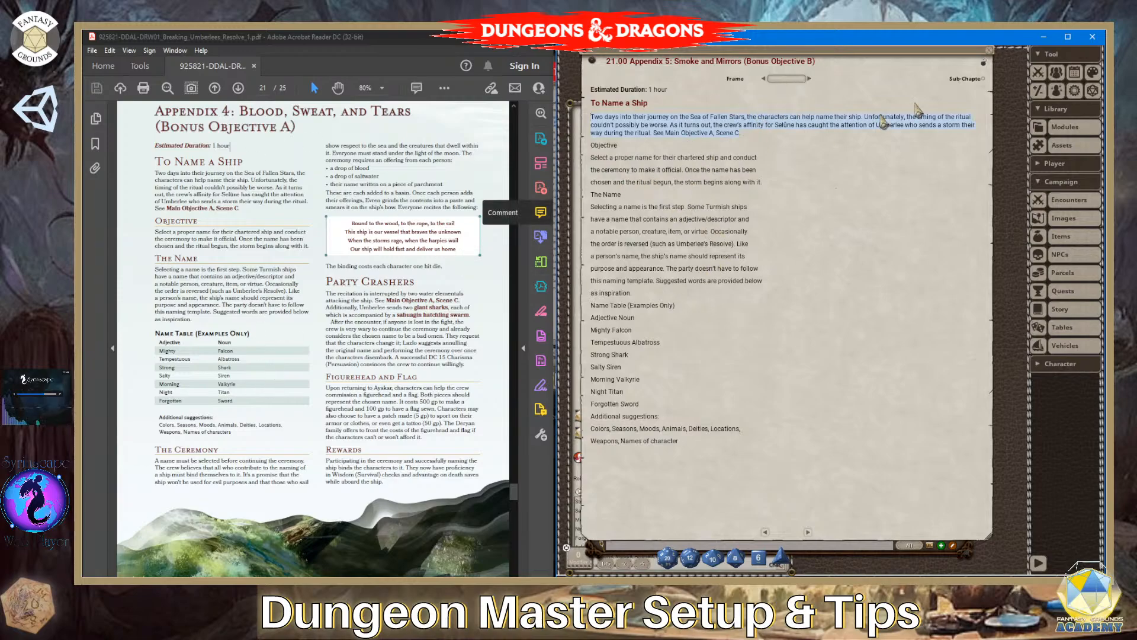
- Format "Objective" as a heading and merge the broken lines beneath it into one paragraph
{"action": "left_click_drag", "start_coordinate": [625, 145], "coordinate": [593, 144]}
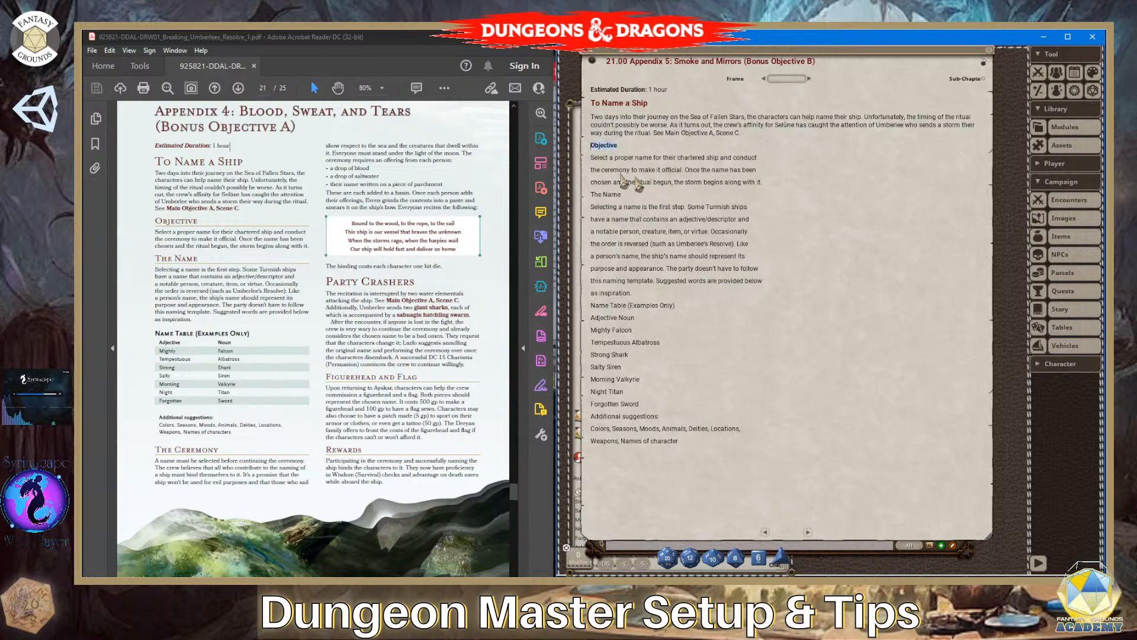
{"action": "left_click", "coordinate": [630, 146]}
{"action": "left_click_drag", "start_coordinate": [630, 147], "coordinate": [577, 149]}
{"action": "key", "text": "ctrl+1"}
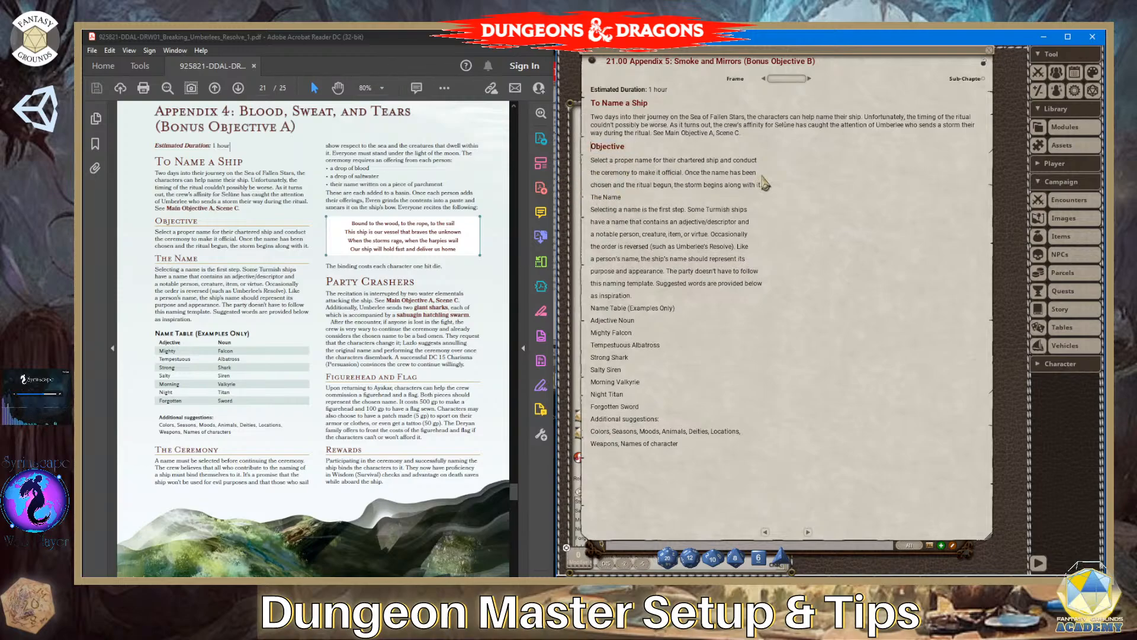
{"action": "left_click_drag", "start_coordinate": [773, 186], "coordinate": [592, 163]}
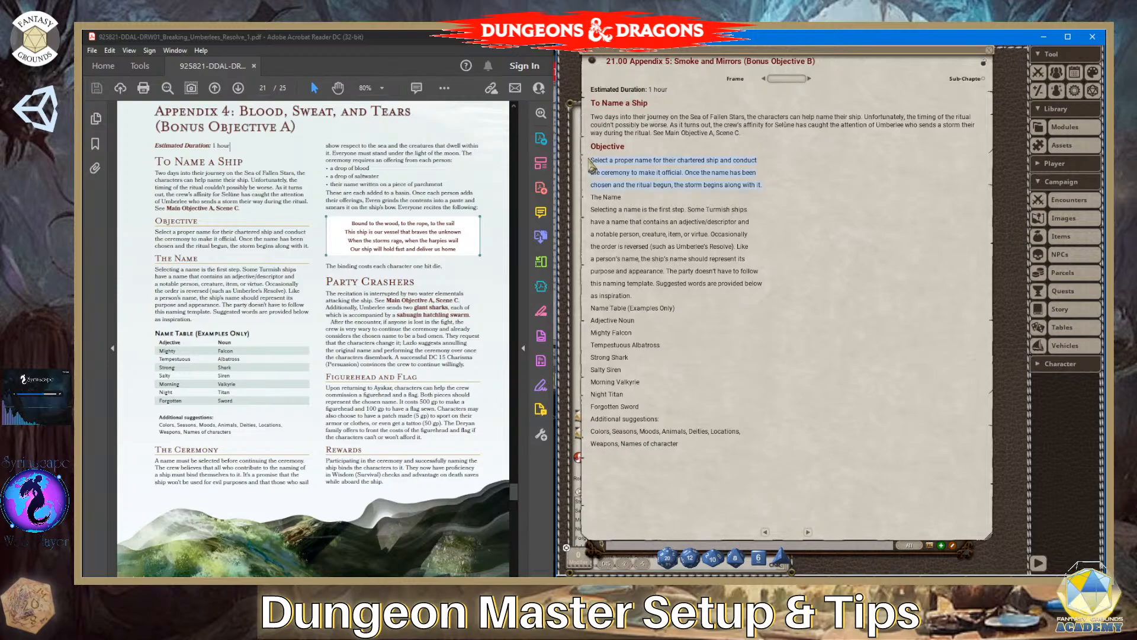
{"action": "key", "text": "ctrl+m"}
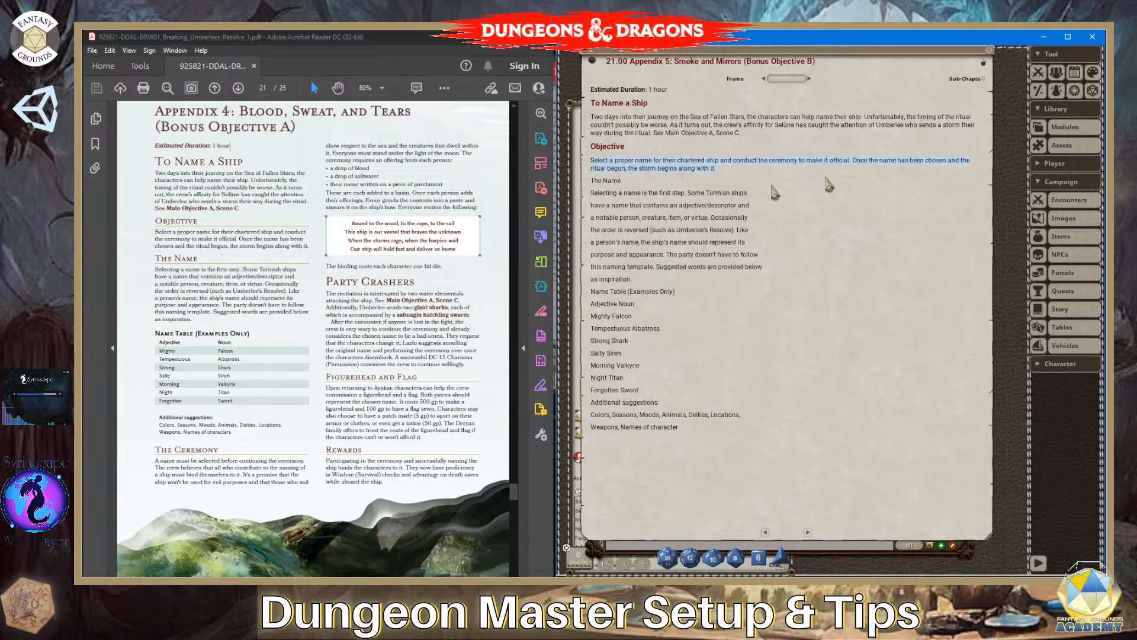
- Format "The Name" as a heading and merge the broken lines beneath it into one paragraph
{"action": "left_click_drag", "start_coordinate": [623, 183], "coordinate": [590, 185]}
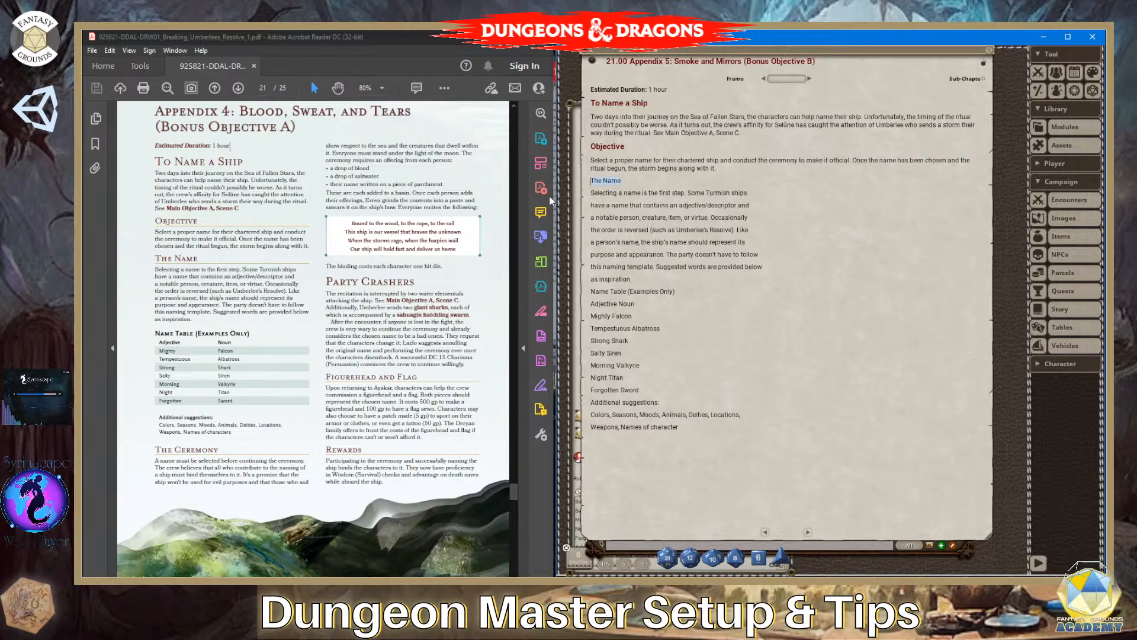
{"action": "key", "text": "ctrl+1"}
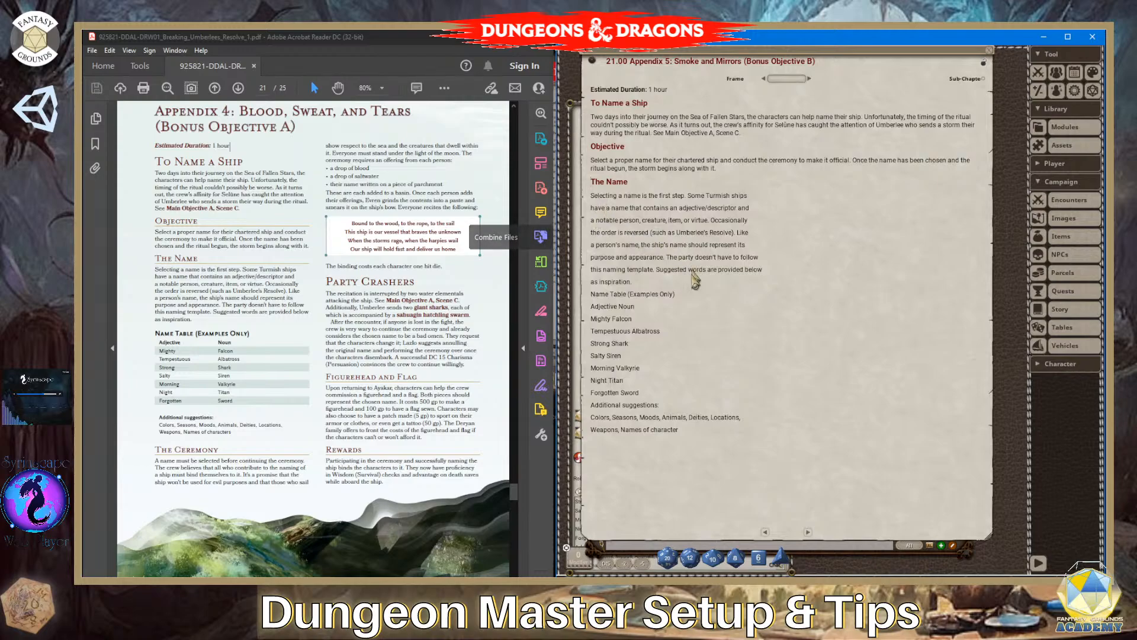
{"action": "left_click_drag", "start_coordinate": [633, 283], "coordinate": [591, 196]}
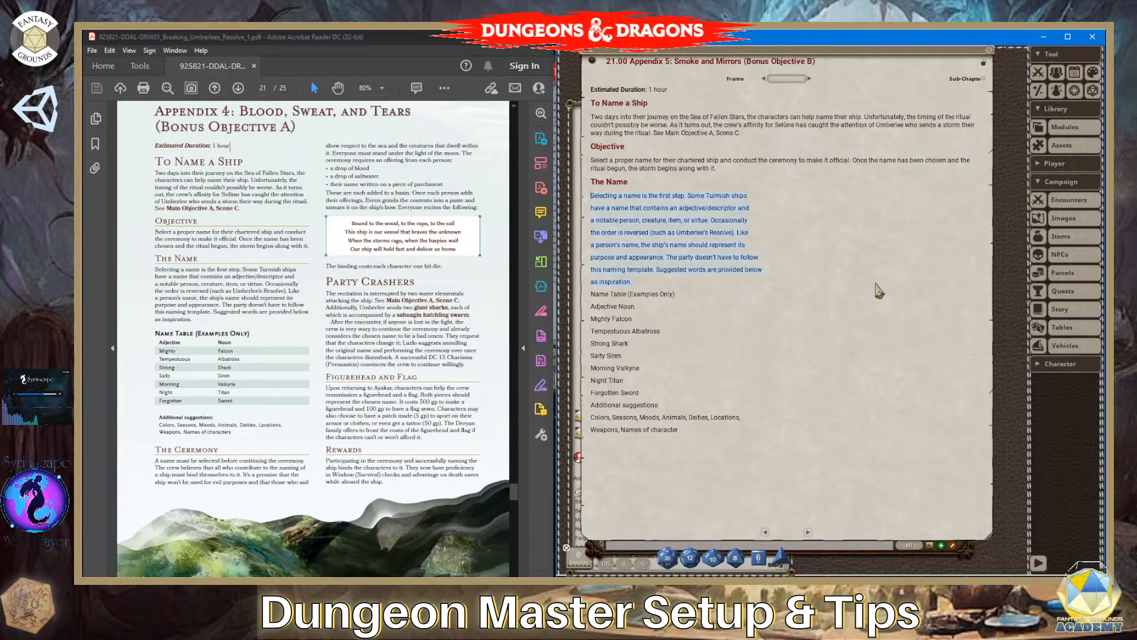
{"action": "key", "text": "ctrl+m"}
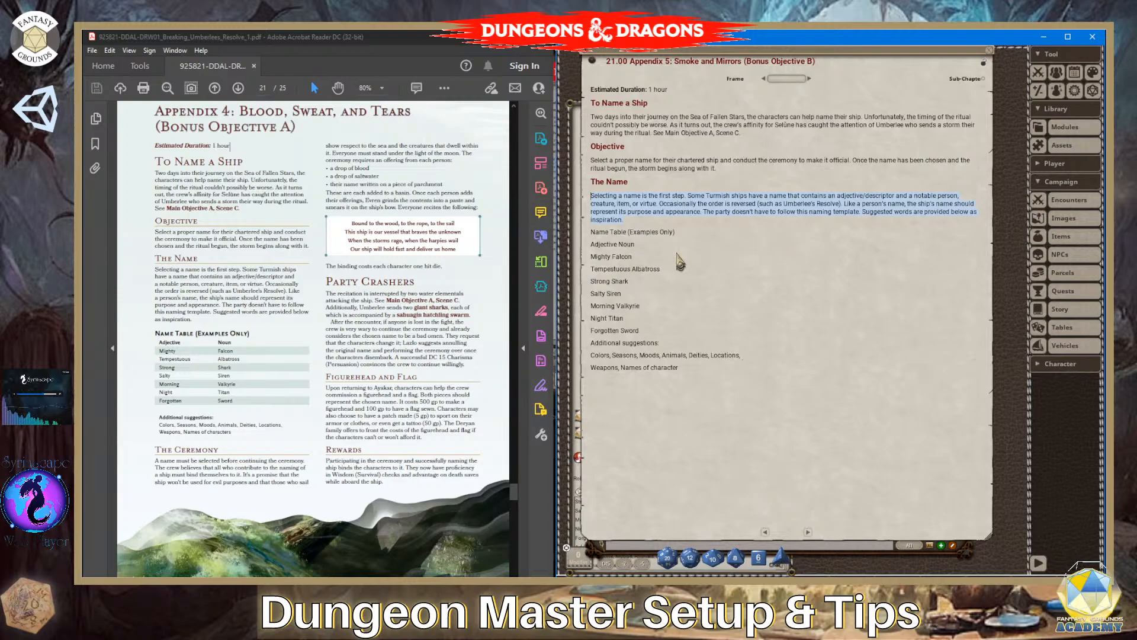
- Make the "Name Table (Examples Only)" title bold
{"action": "left_click_drag", "start_coordinate": [678, 232], "coordinate": [588, 237]}
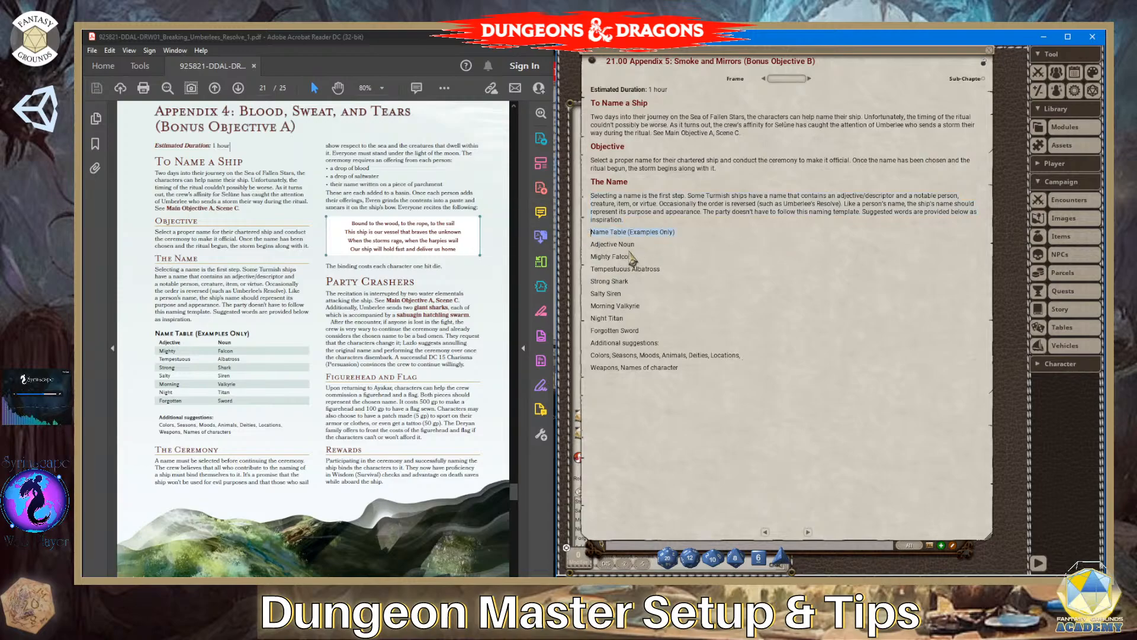
{"action": "key", "text": "ctrl+b"}
{"action": "left_click", "coordinate": [687, 253]}
- Insert a tab between the adjective and the noun in the table rows from "Adjective Noun" through "Strong Shark"
{"action": "left_click", "coordinate": [620, 244]}
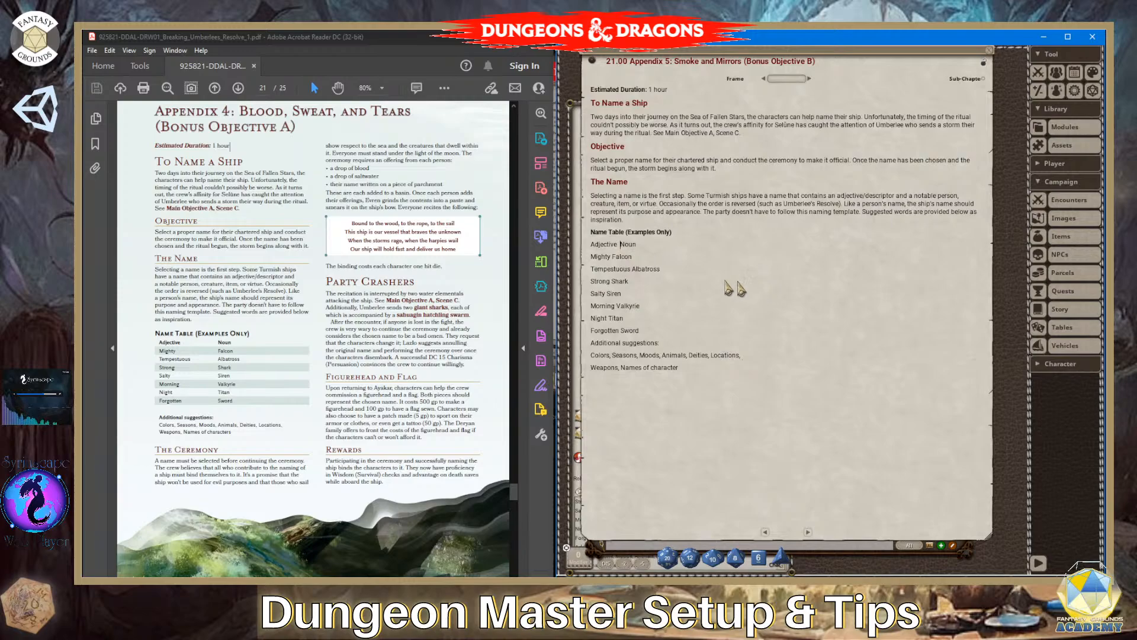
{"action": "key", "text": "Tab"}
{"action": "left_click", "coordinate": [612, 257]}
{"action": "key", "text": "Tab"}
{"action": "left_click", "coordinate": [631, 269]}
{"action": "key", "text": "Tab"}
{"action": "left_click", "coordinate": [612, 281]}
{"action": "key", "text": "Tab"}
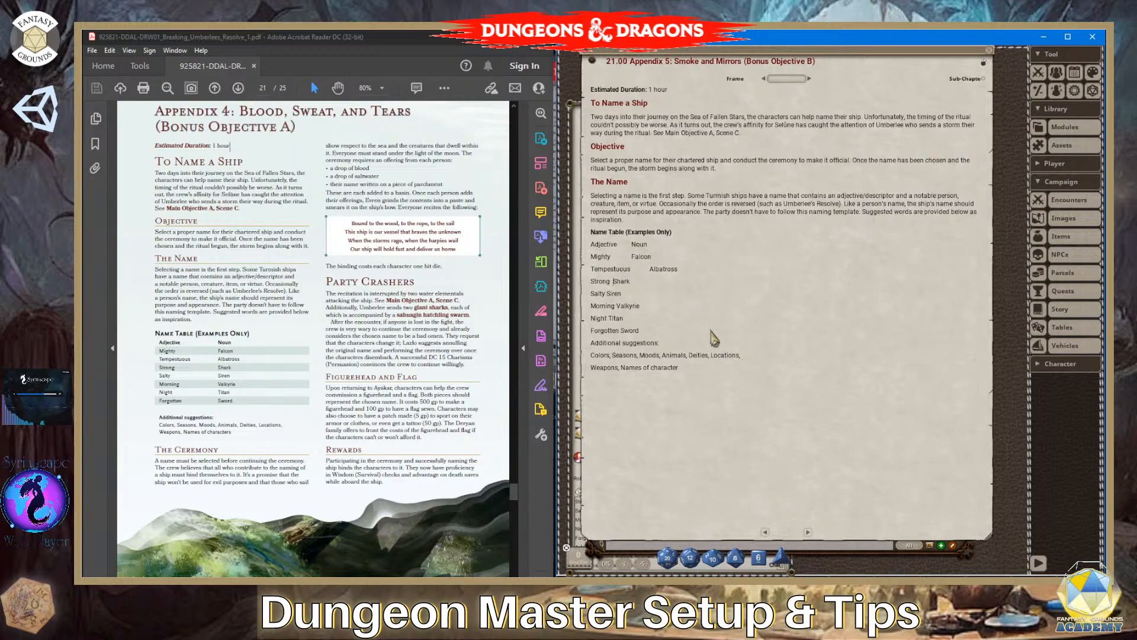
- Insert two blank lines above "Additional suggestions:" and make that label bold
{"action": "left_click", "coordinate": [592, 343]}
{"action": "key", "text": "Return"}
{"action": "key", "text": "Return"}
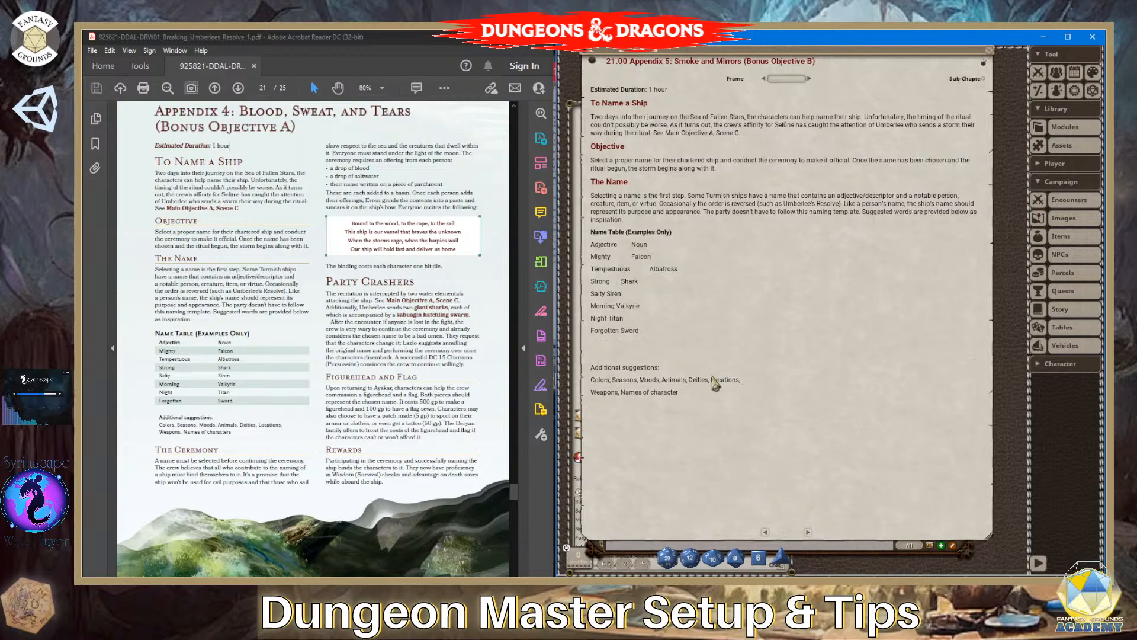
{"action": "left_click_drag", "start_coordinate": [660, 367], "coordinate": [597, 373]}
{"action": "left_click_drag", "start_coordinate": [231, 433], "coordinate": [155, 415]}
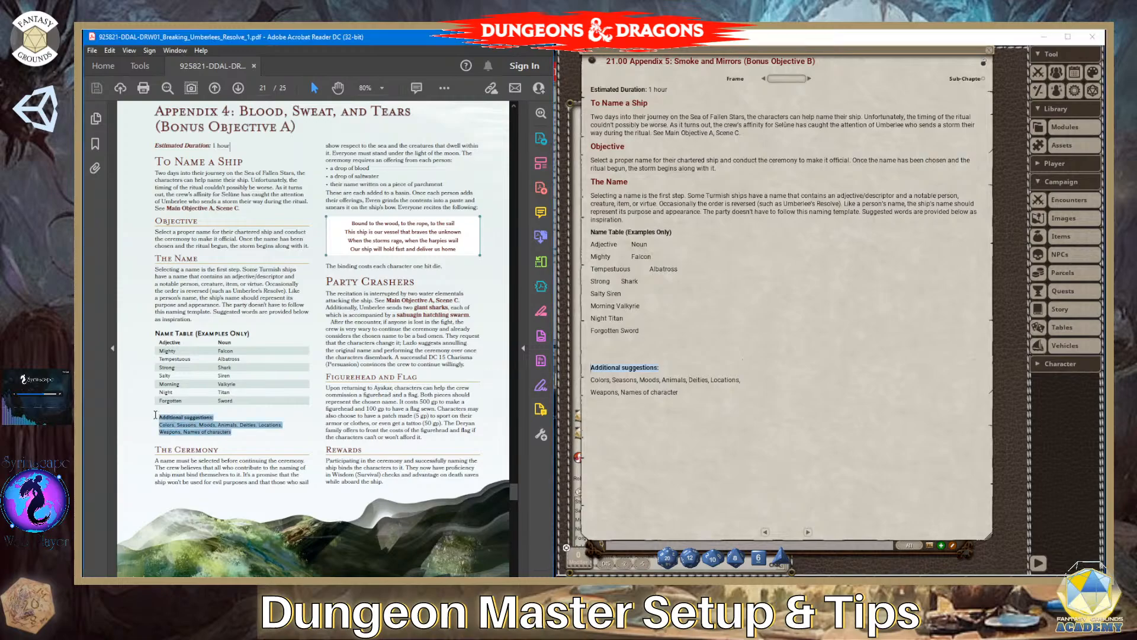
{"action": "key", "text": "ctrl+a"}
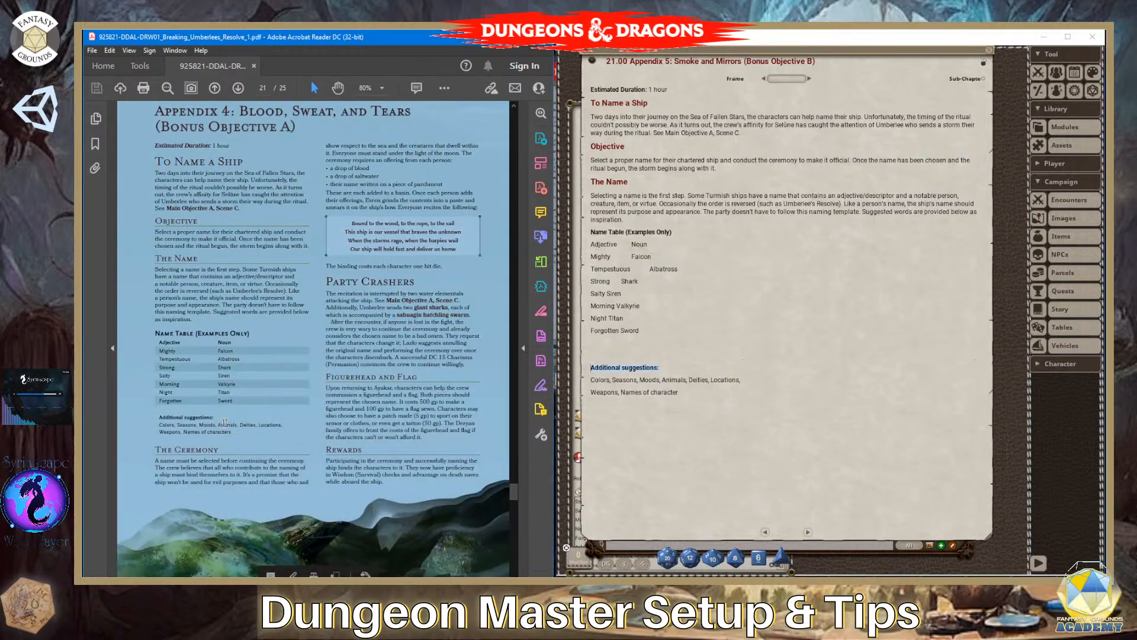
{"action": "left_click", "coordinate": [141, 525]}
- Launch PointerFocus and turn on its pointer highlight
{"action": "key", "text": "super"}
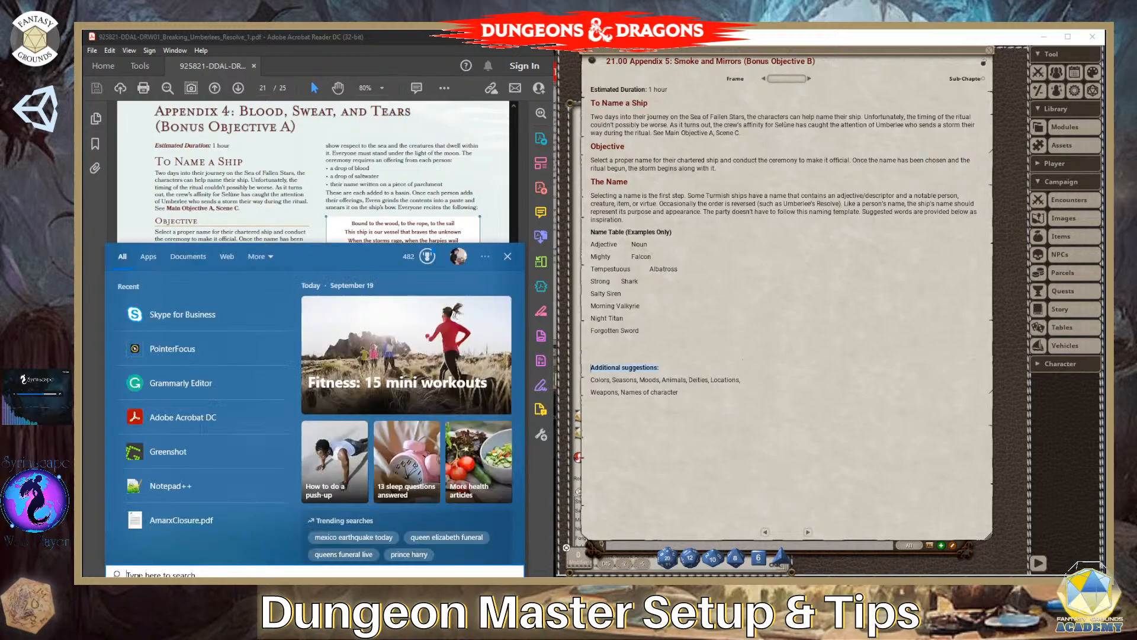
{"action": "type", "text": "poin"}
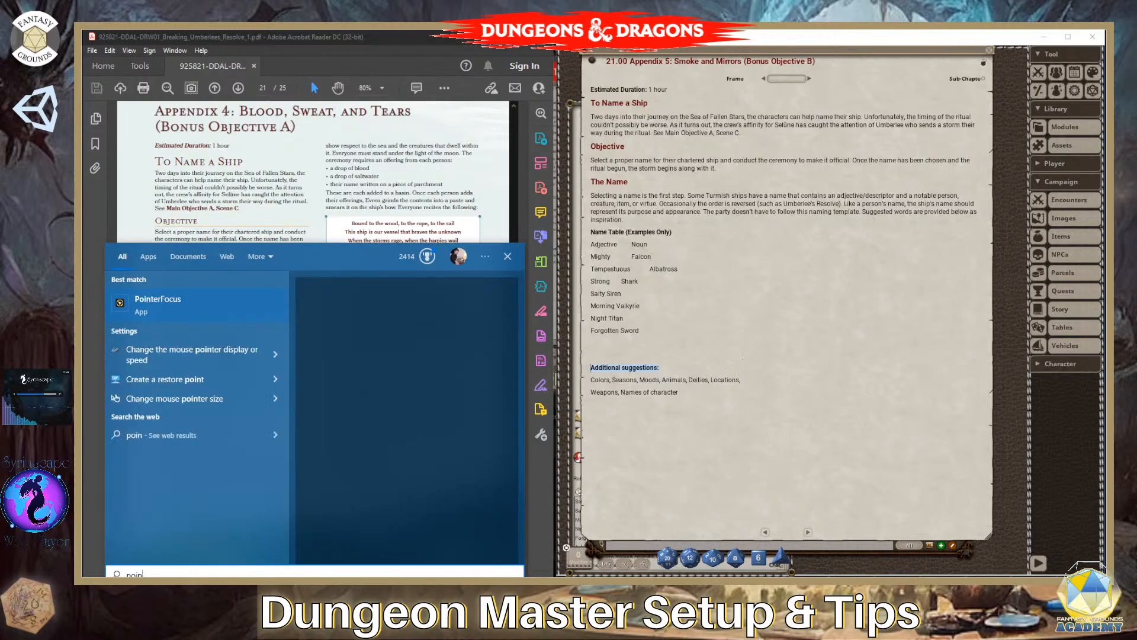
{"action": "left_click", "coordinate": [153, 304]}
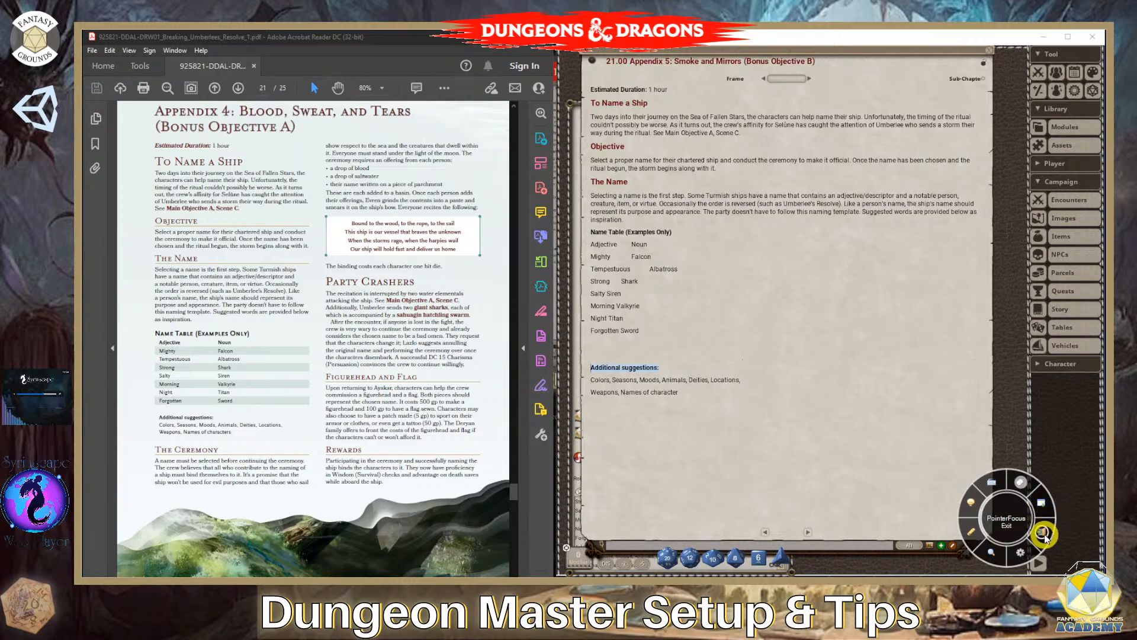
{"action": "left_click", "coordinate": [1043, 503]}
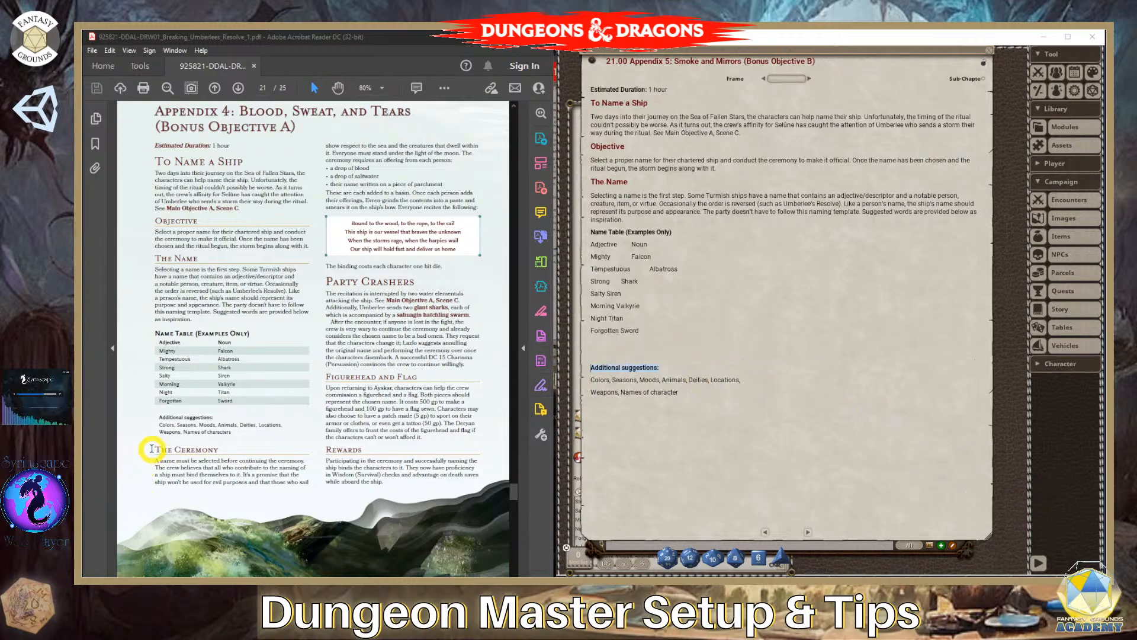
{"action": "left_click_drag", "start_coordinate": [156, 448], "coordinate": [296, 461]}
{"action": "left_click", "coordinate": [256, 437]}
{"action": "left_click_drag", "start_coordinate": [236, 435], "coordinate": [156, 419]}
{"action": "left_click", "coordinate": [683, 433]}
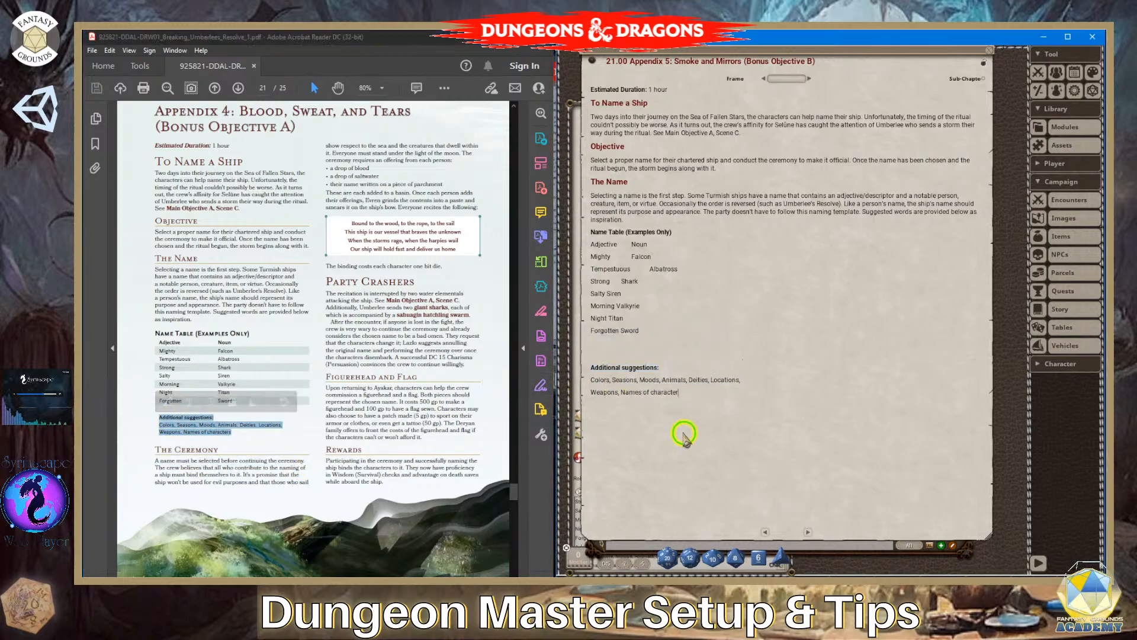
- Delete the tabbed name rows from "Adjective Noun" through "Forgotten Sword" and place the cursor on the blank line below the table title
{"action": "left_click", "coordinate": [695, 323]}
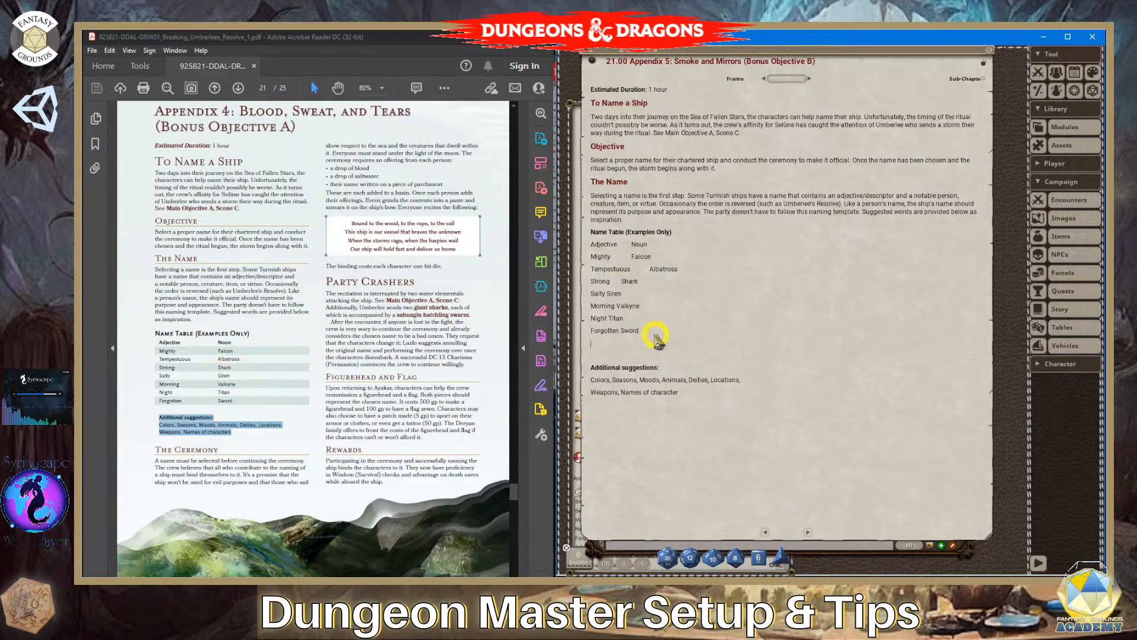
{"action": "left_click_drag", "start_coordinate": [649, 332], "coordinate": [789, 296]}
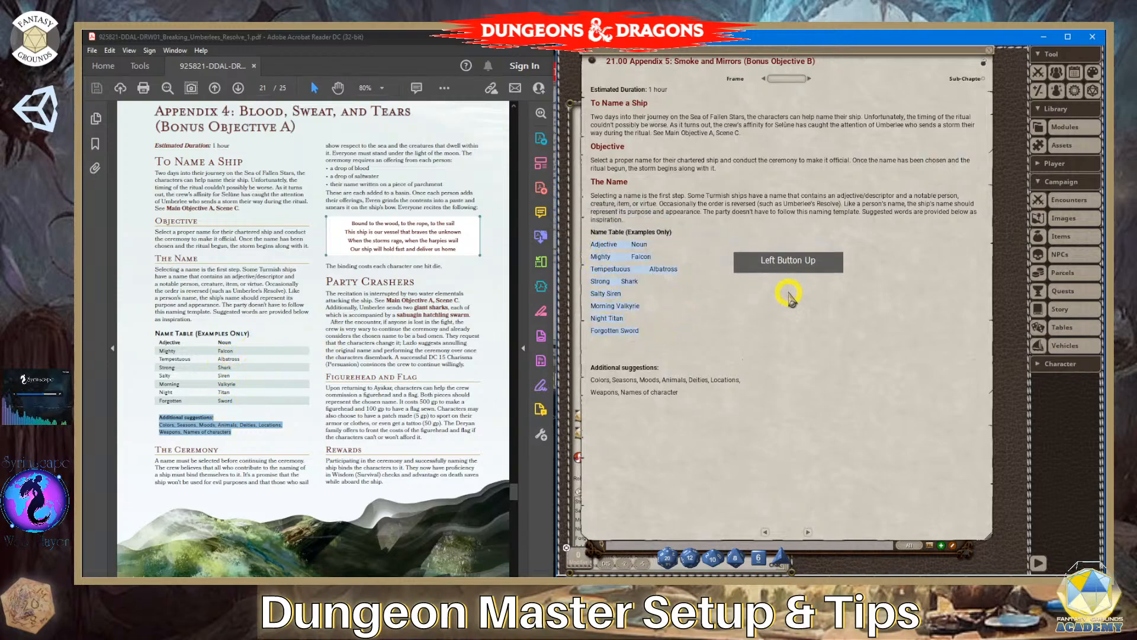
{"action": "key", "text": "Delete"}
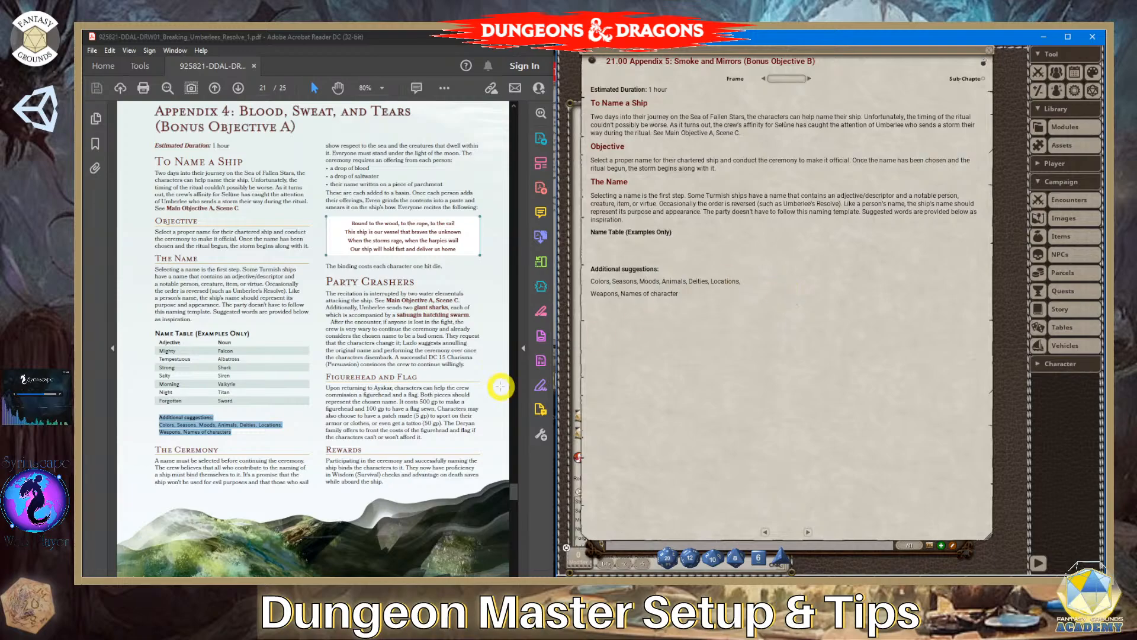
{"action": "left_click_drag", "start_coordinate": [155, 350], "coordinate": [200, 355]}
{"action": "left_click", "coordinate": [185, 357]}
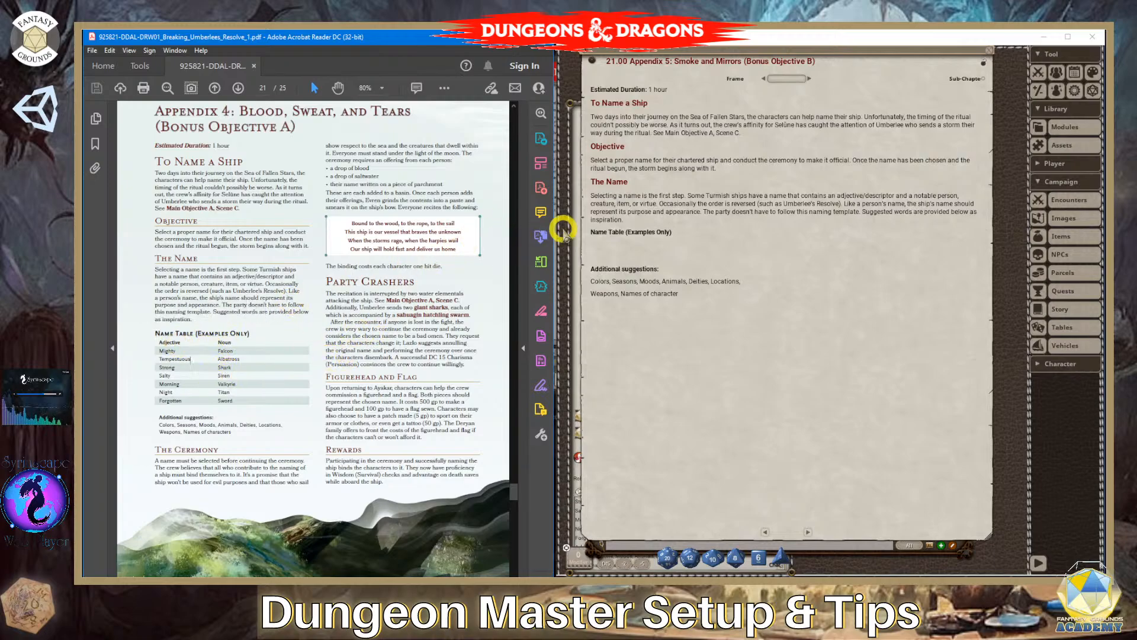
{"action": "left_click", "coordinate": [617, 244]}
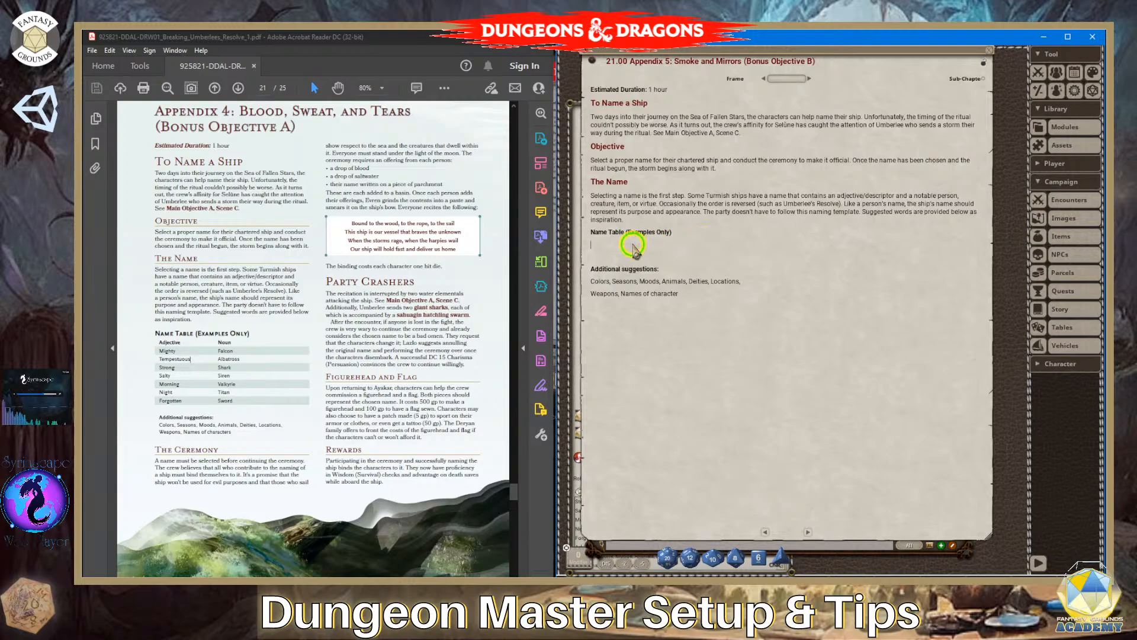
{"action": "left_click", "coordinate": [680, 268]}
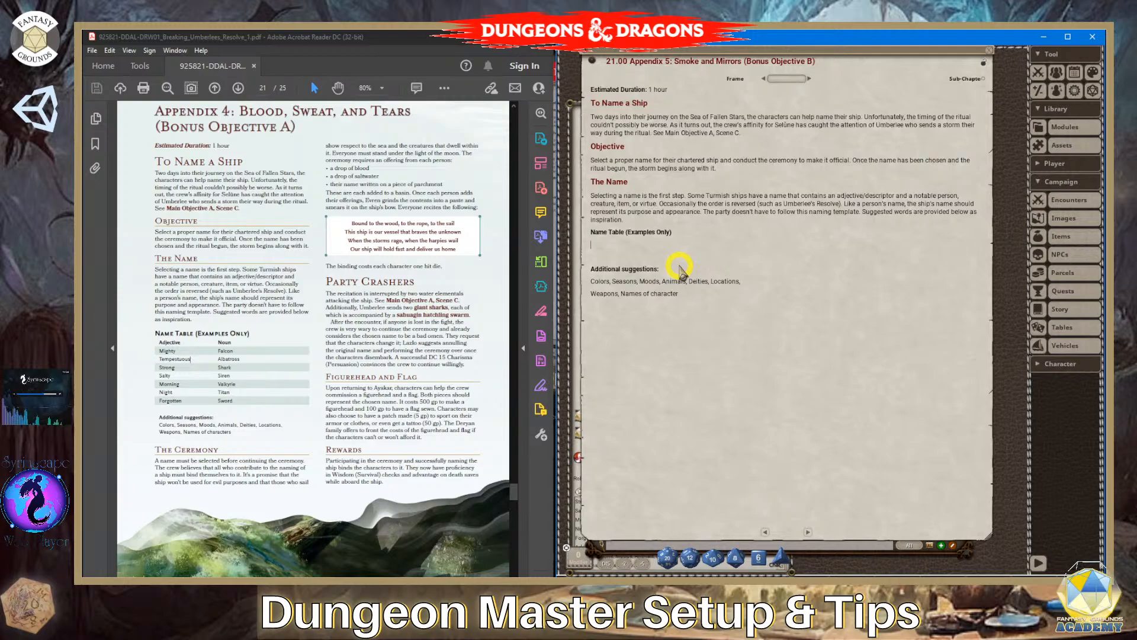
{"action": "key", "text": "ctrl+4"}
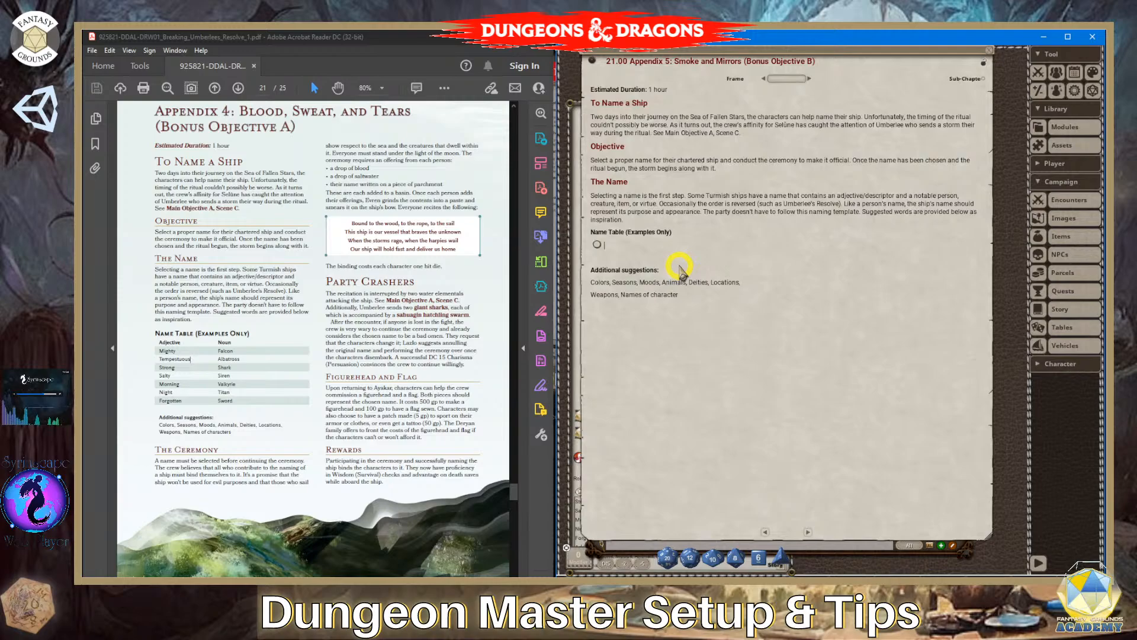
{"action": "key", "text": "BackSpace"}
{"action": "key", "text": "ctrl+3"}
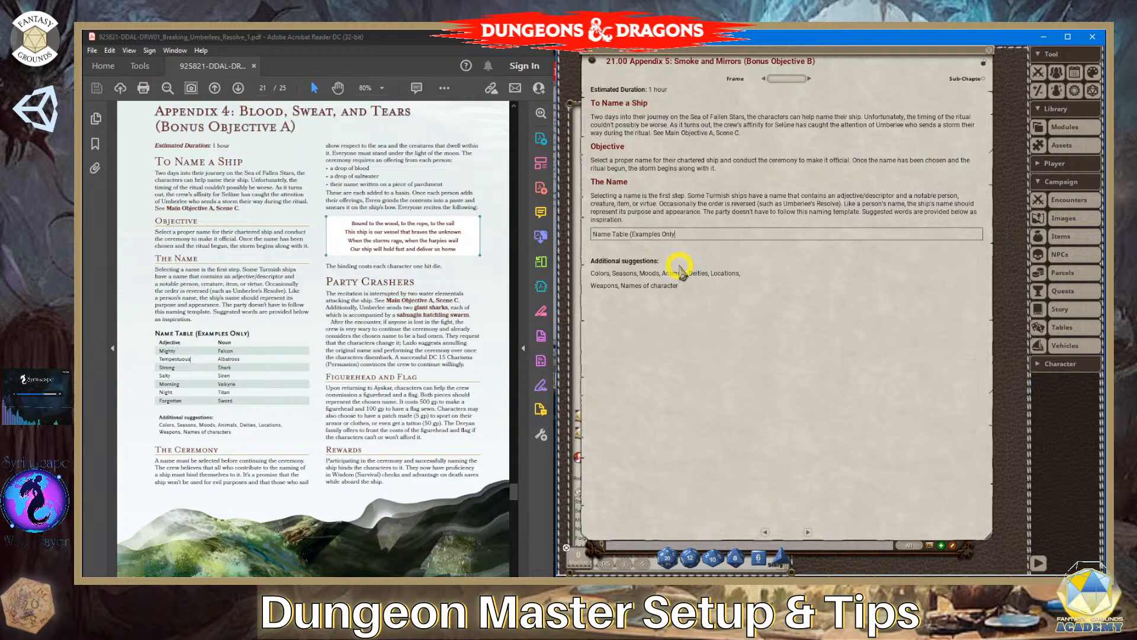
{"action": "key", "text": "ctrl+z"}
{"action": "key", "text": "Return"}
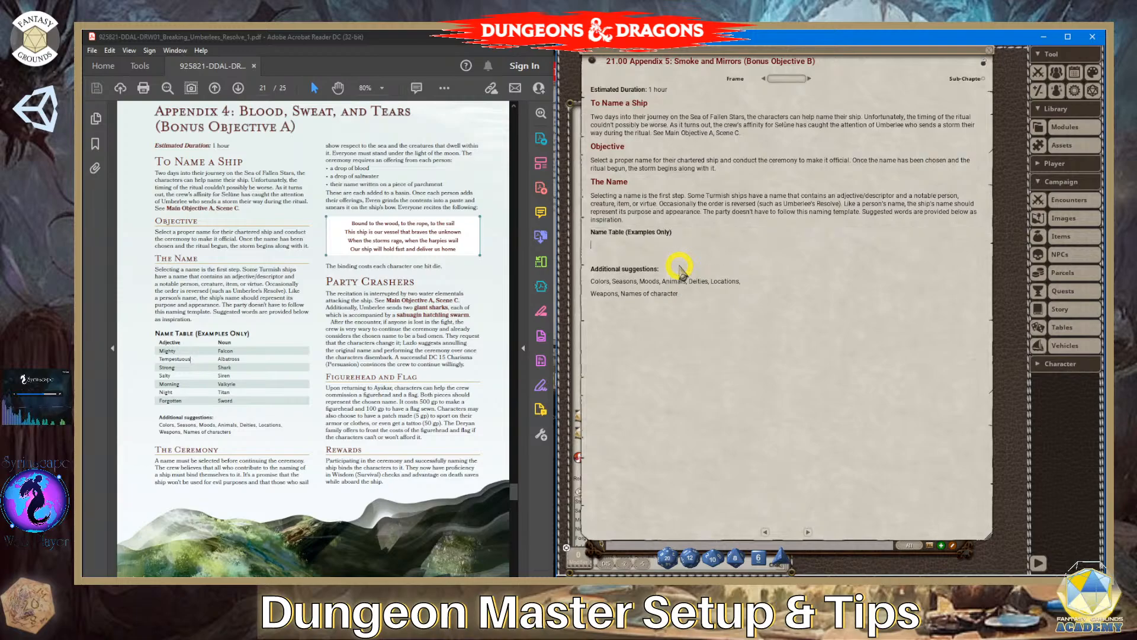
- Insert a seven-row table below "Name Table (Examples Only)" with two cells in its first row
{"action": "key", "text": "ctrl+3"}
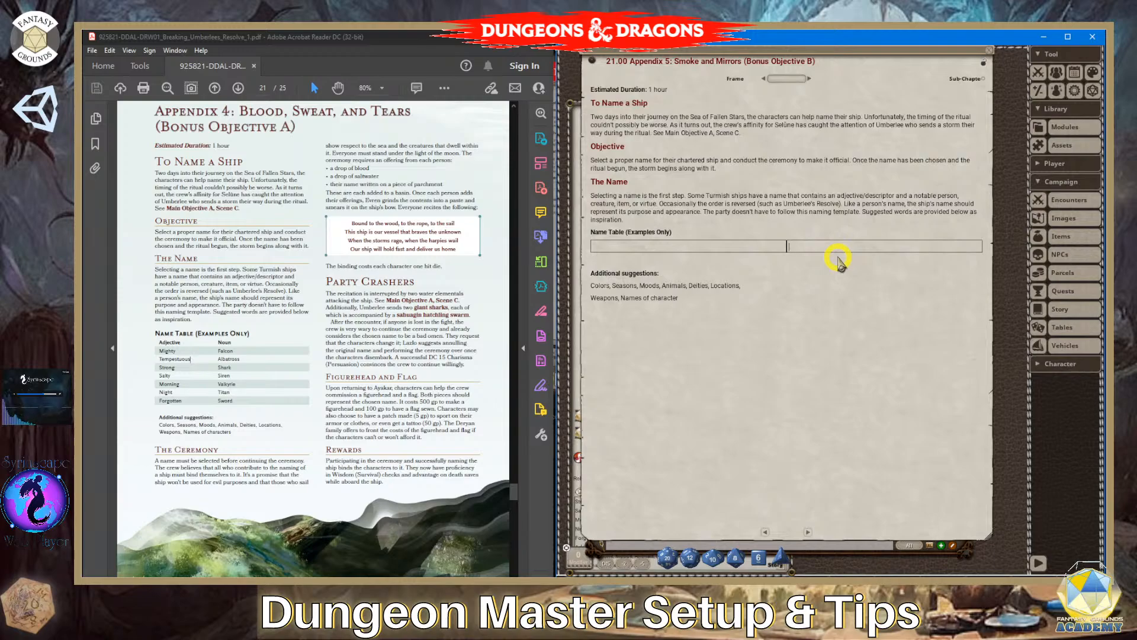
{"action": "key", "text": "Tab"}
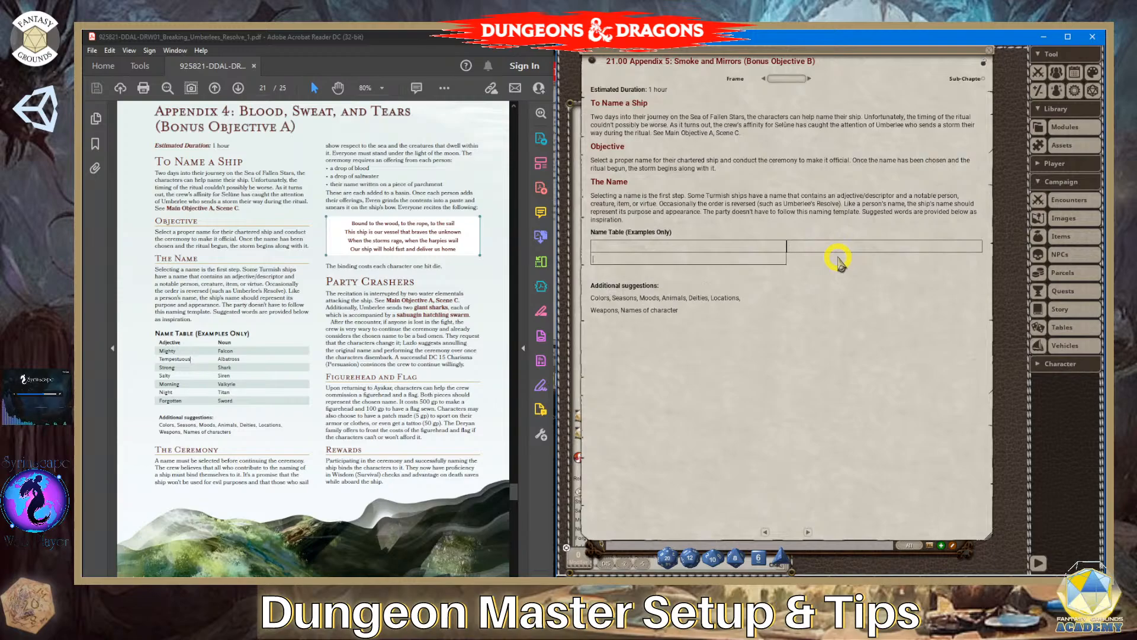
{"action": "key", "text": "Return"}
{"action": "key", "text": "Return"}
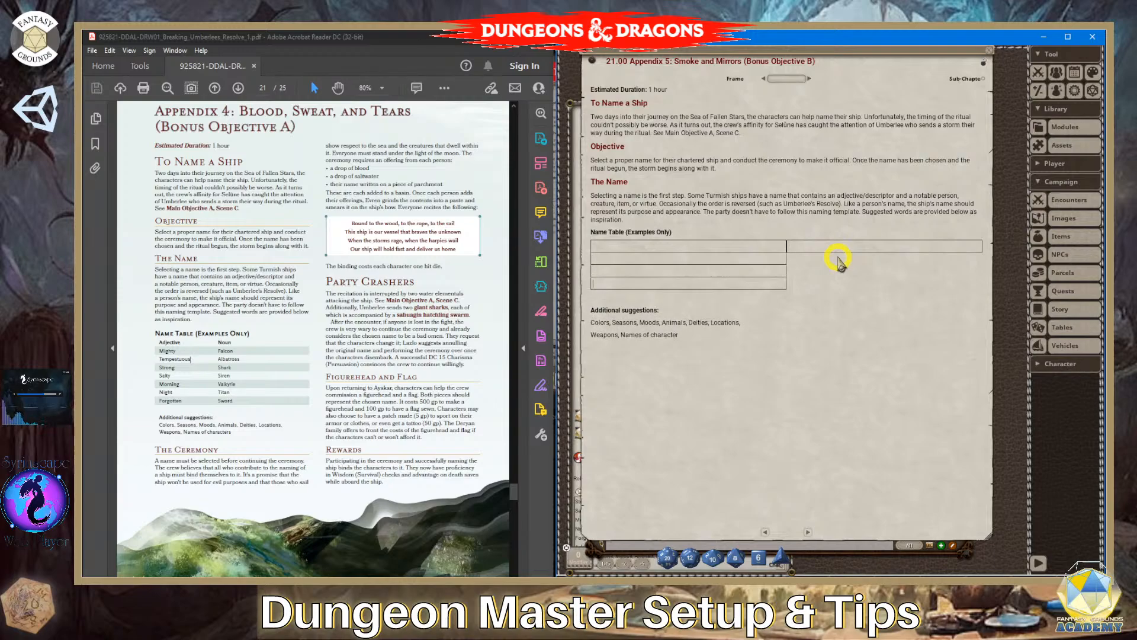
{"action": "key", "text": "Return"}
{"action": "key", "text": "Return"}
{"action": "key", "text": "Return"}
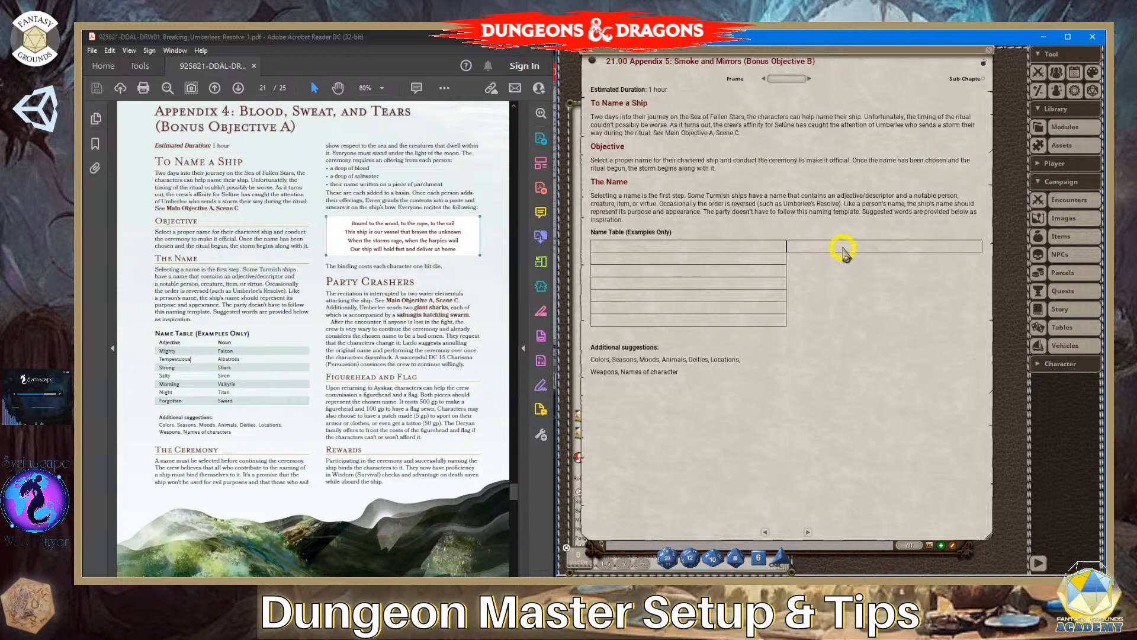
{"action": "left_click", "coordinate": [876, 264]}
{"action": "key", "text": "Return"}
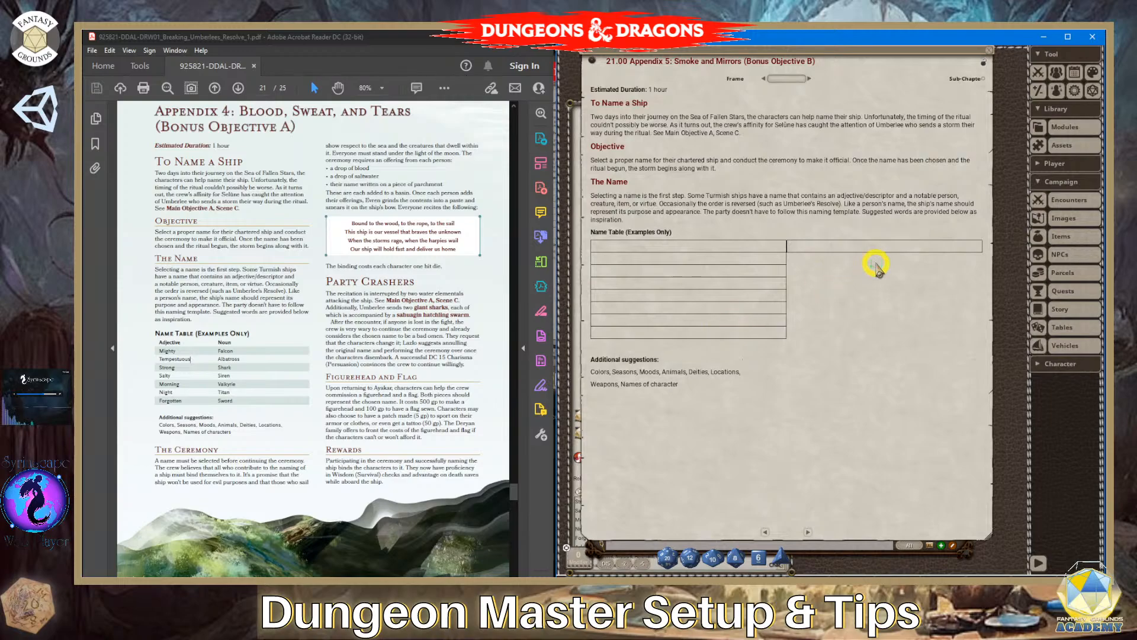
{"action": "key", "text": "BackSpace"}
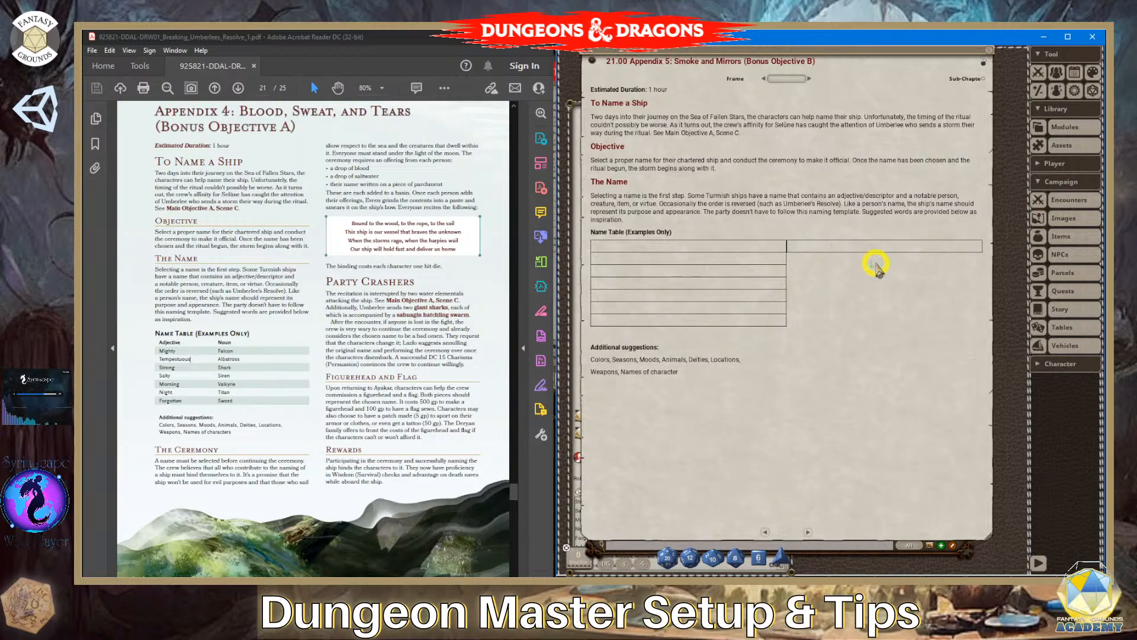
{"action": "key", "text": "Tab"}
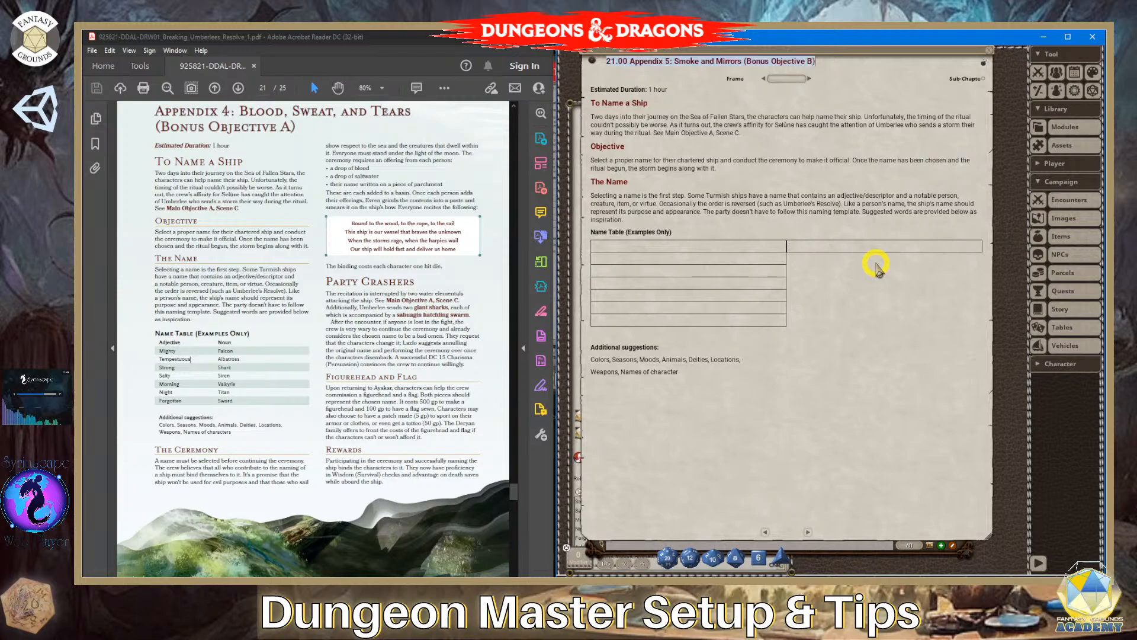
- Add a second cell to the second row of the name table
{"action": "left_click", "coordinate": [732, 261]}
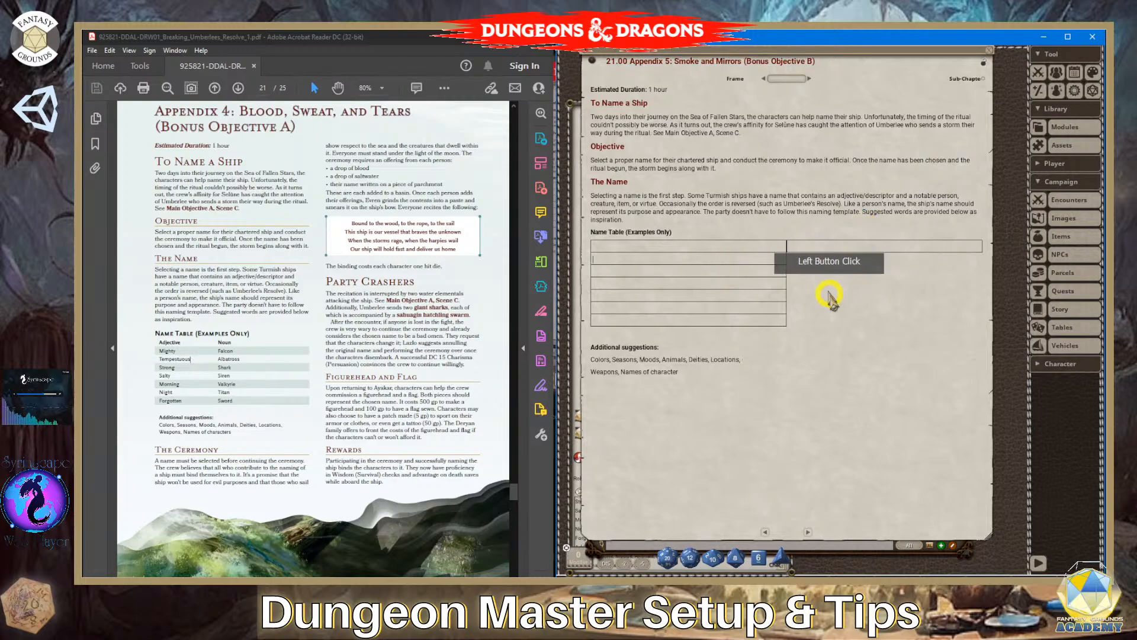
{"action": "left_click", "coordinate": [752, 261]}
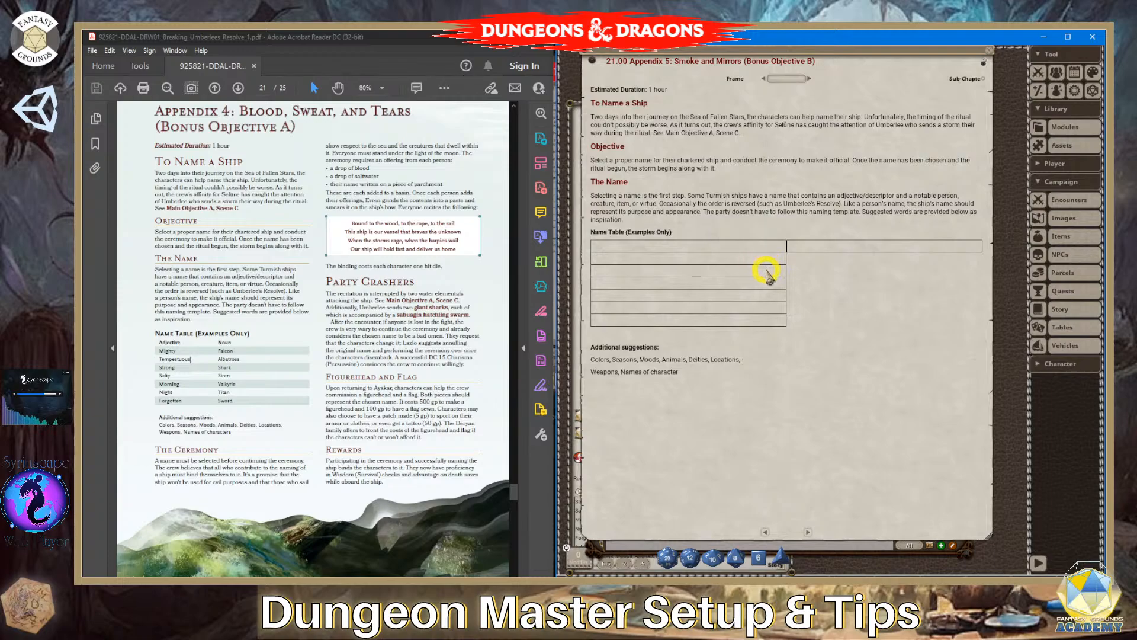
{"action": "key", "text": "Tab"}
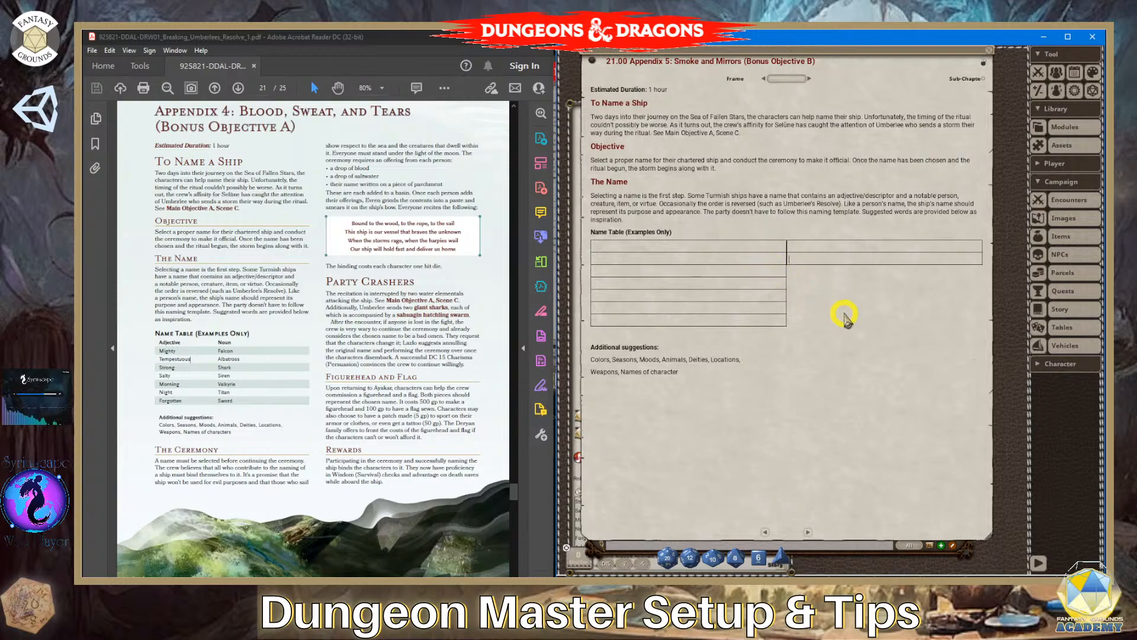
{"action": "key", "text": "Tab"}
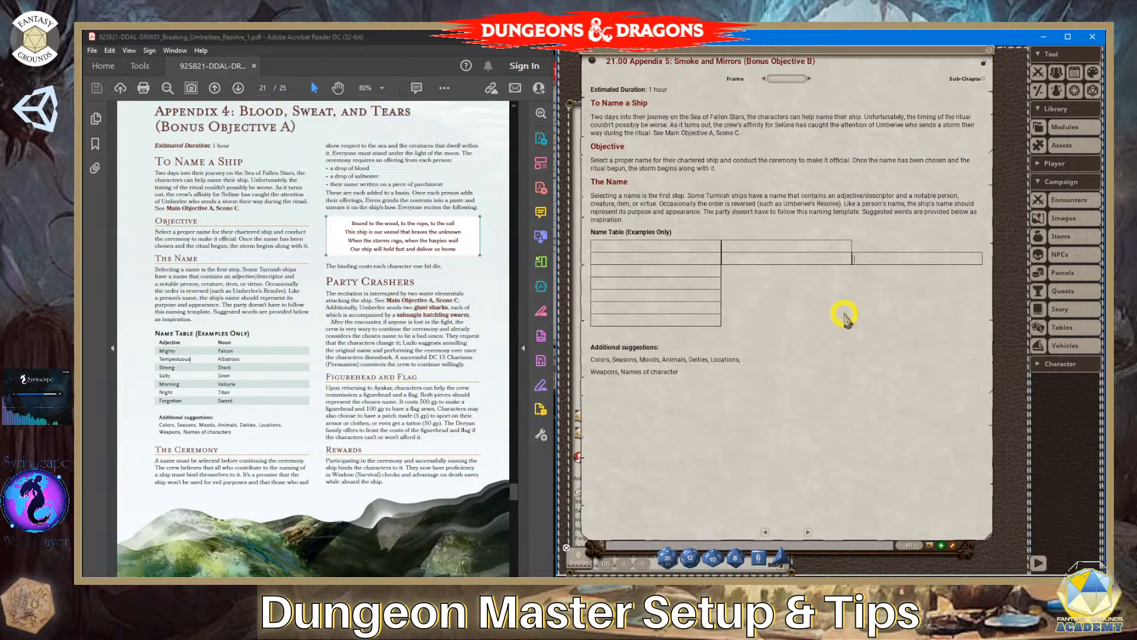
{"action": "key", "text": "BackSpace"}
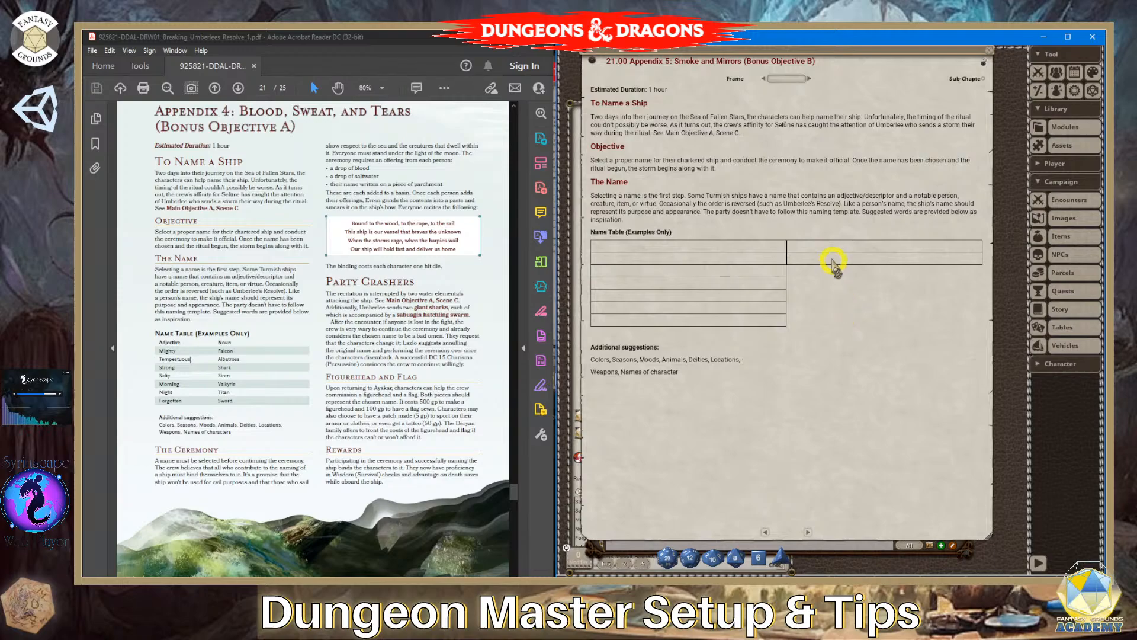
- Add a second cell to each name table row from the third through the seventh
{"action": "left_click", "coordinate": [762, 272]}
{"action": "left_click", "coordinate": [754, 272]}
{"action": "left_click", "coordinate": [763, 274]}
{"action": "left_click", "coordinate": [738, 286]}
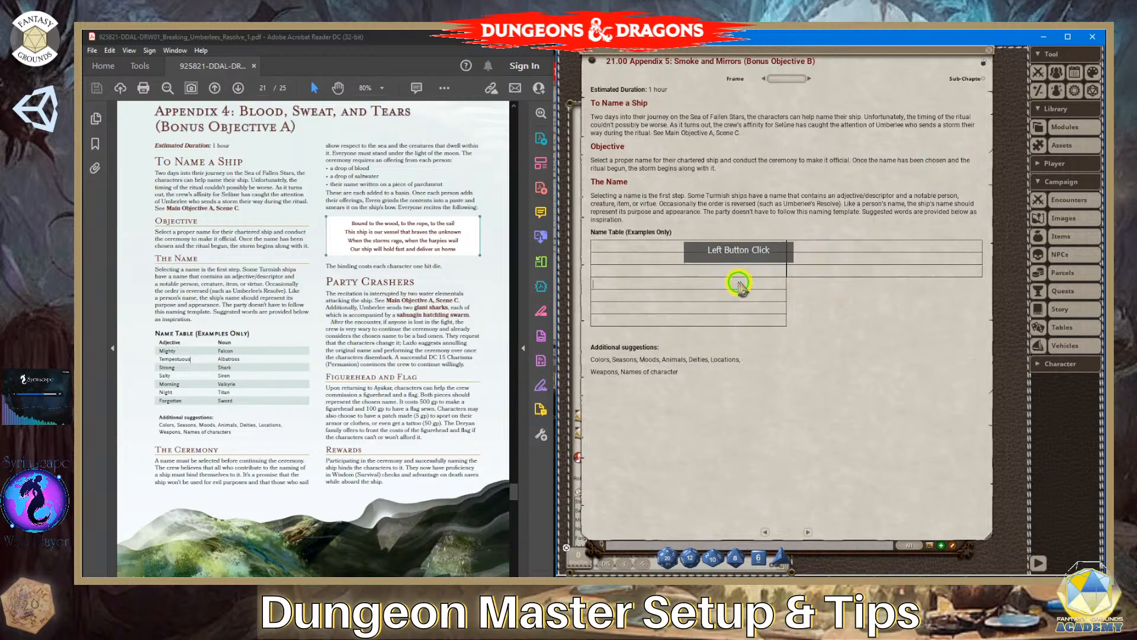
{"action": "left_click", "coordinate": [804, 277]}
{"action": "left_click", "coordinate": [746, 295]}
{"action": "left_click", "coordinate": [788, 317]}
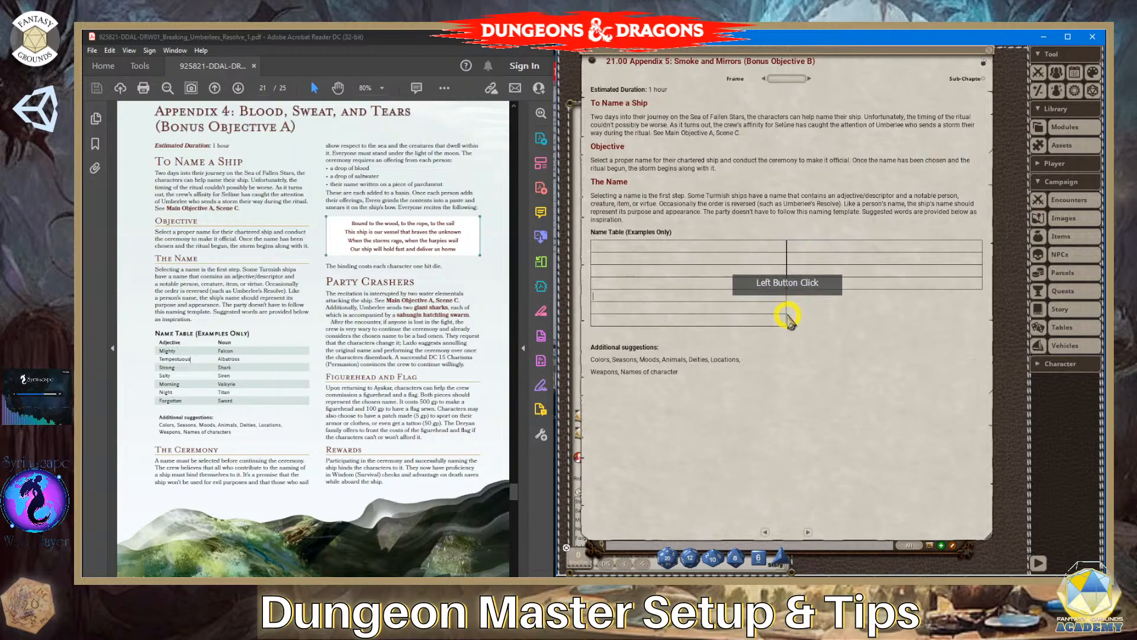
{"action": "left_click", "coordinate": [781, 325]}
{"action": "left_click", "coordinate": [831, 341]}
{"action": "left_click", "coordinate": [770, 339]}
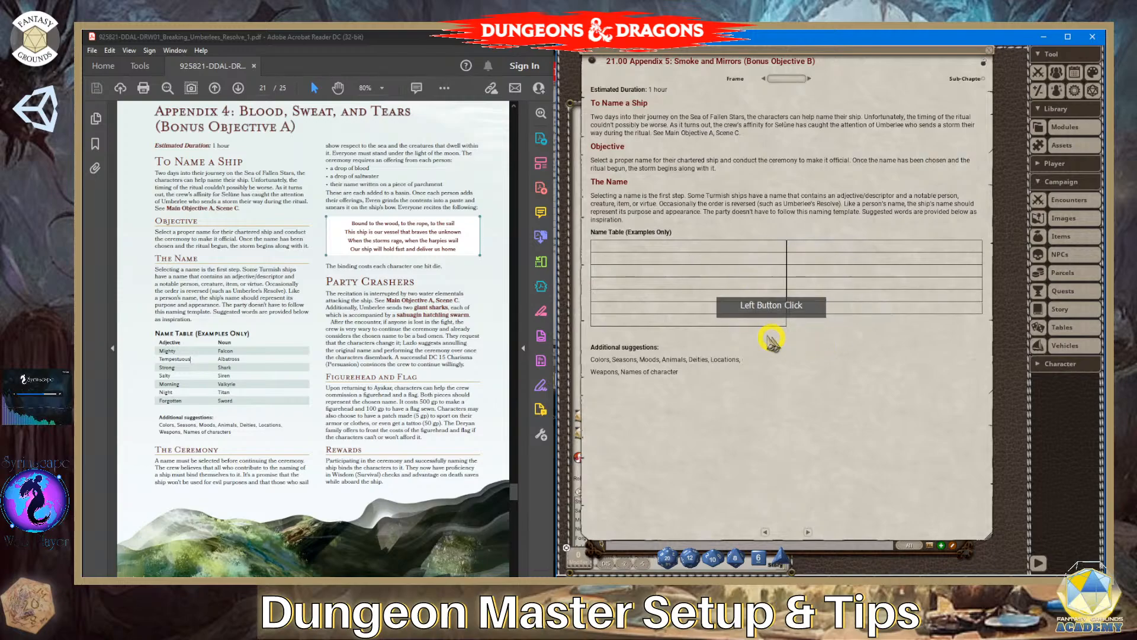
{"action": "left_click", "coordinate": [844, 354]}
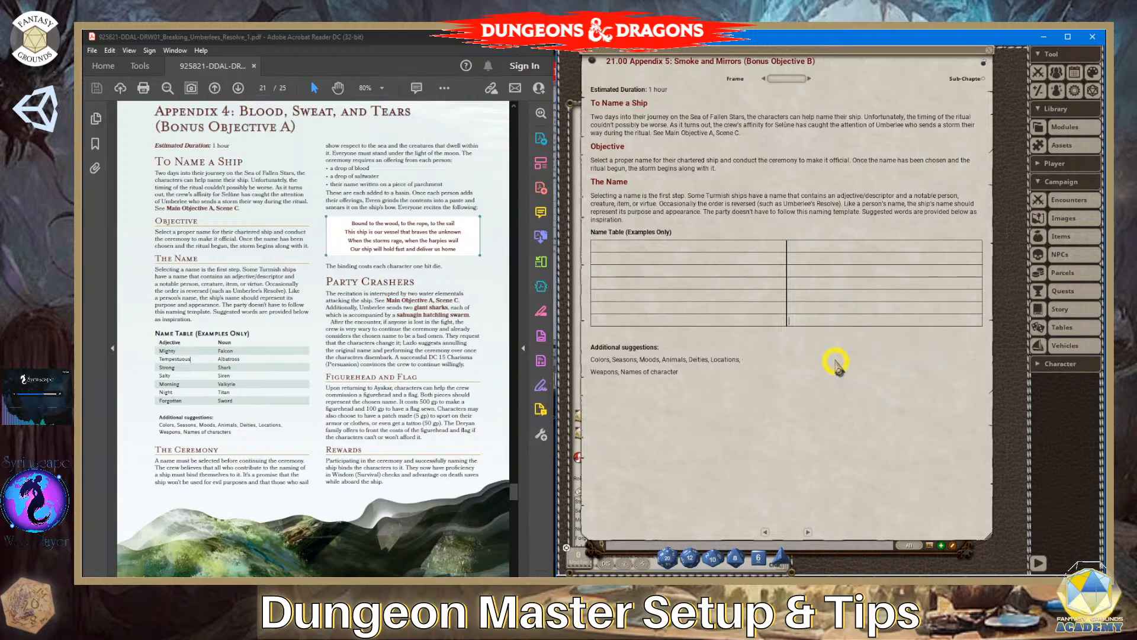
{"action": "left_click", "coordinate": [808, 246]}
{"action": "left_click", "coordinate": [922, 258]}
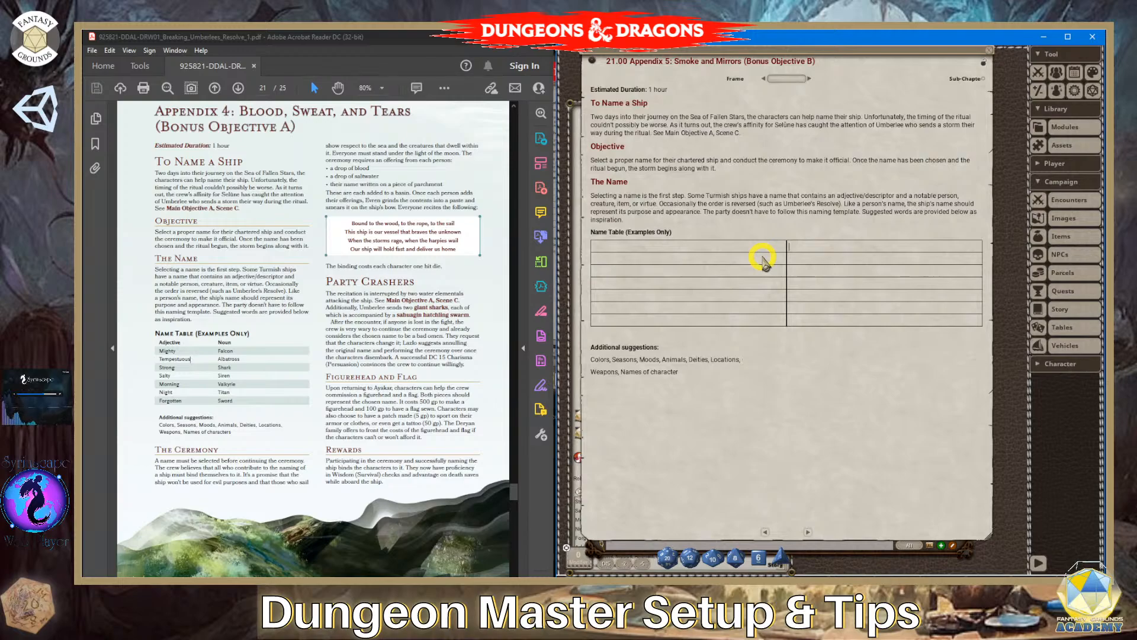
{"action": "key", "text": "ctrl+Right"}
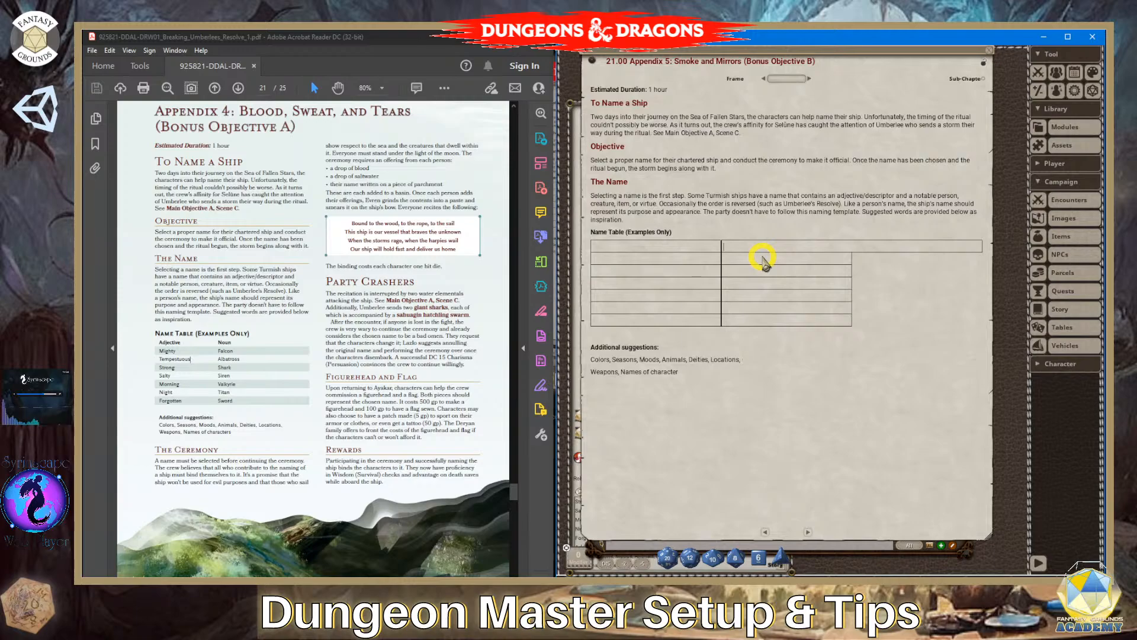
{"action": "key", "text": "ctrl+Left"}
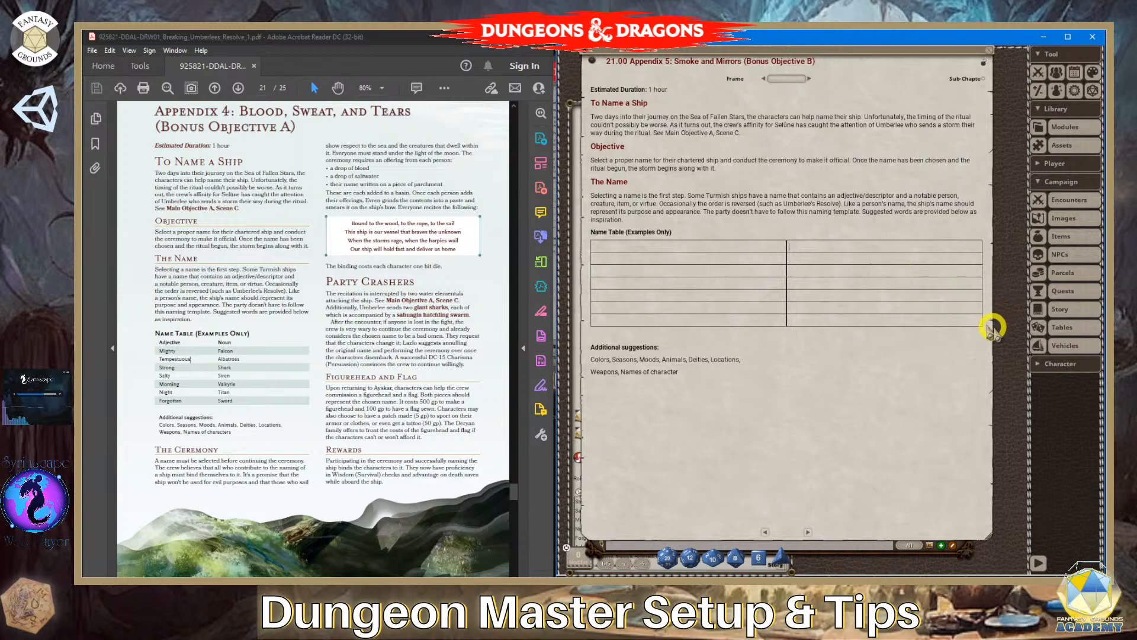
- Make the story window slightly smaller and copy "Adjective" from the PDF's Name Table into the first header cell
{"action": "left_click_drag", "start_coordinate": [992, 336], "coordinate": [980, 312]}
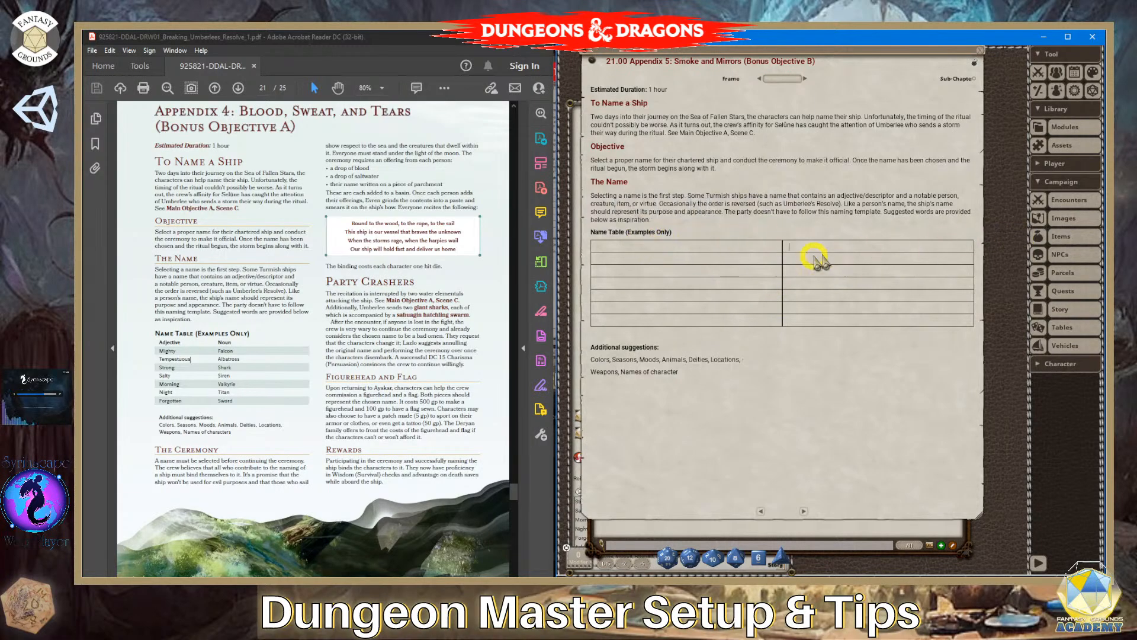
{"action": "left_click", "coordinate": [679, 254]}
{"action": "left_click_drag", "start_coordinate": [157, 350], "coordinate": [208, 343]}
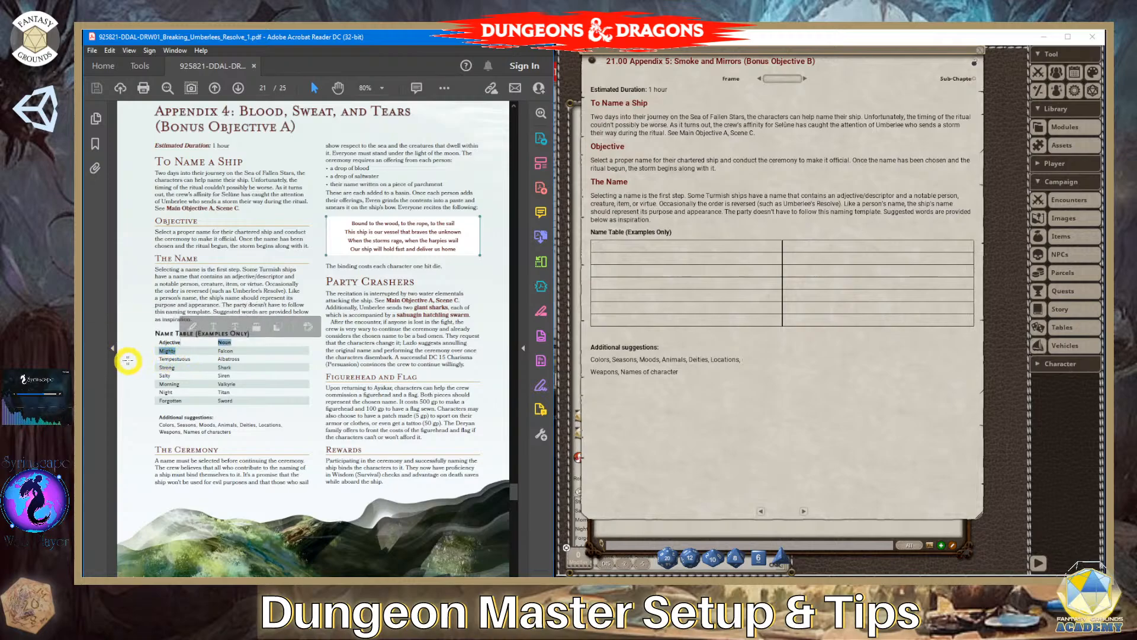
{"action": "left_click", "coordinate": [180, 349]}
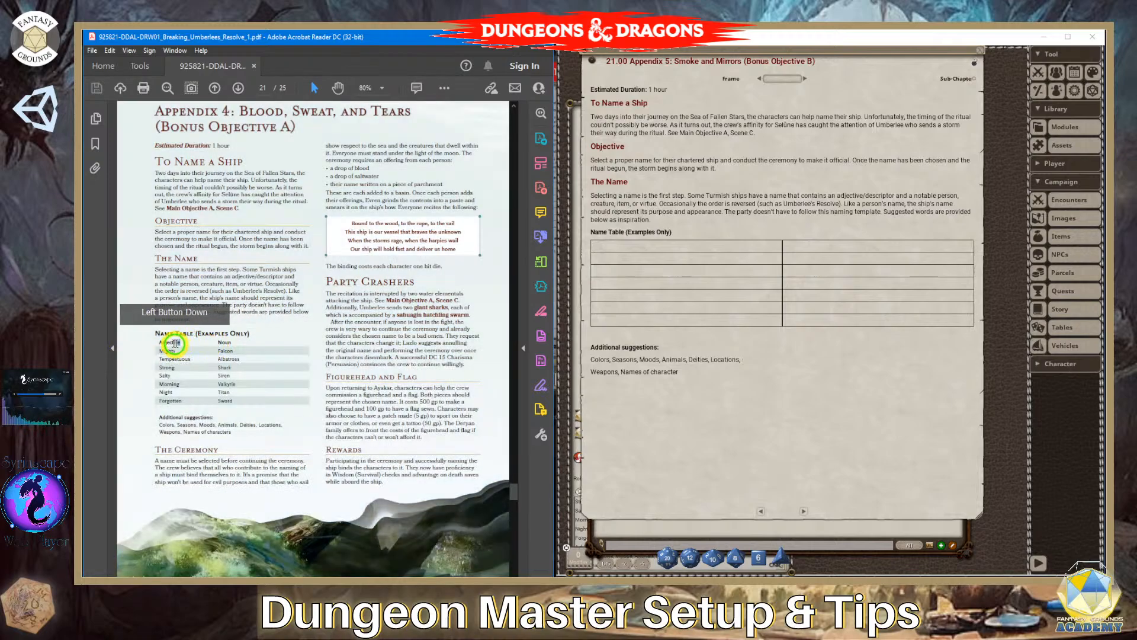
{"action": "left_click", "coordinate": [160, 345]}
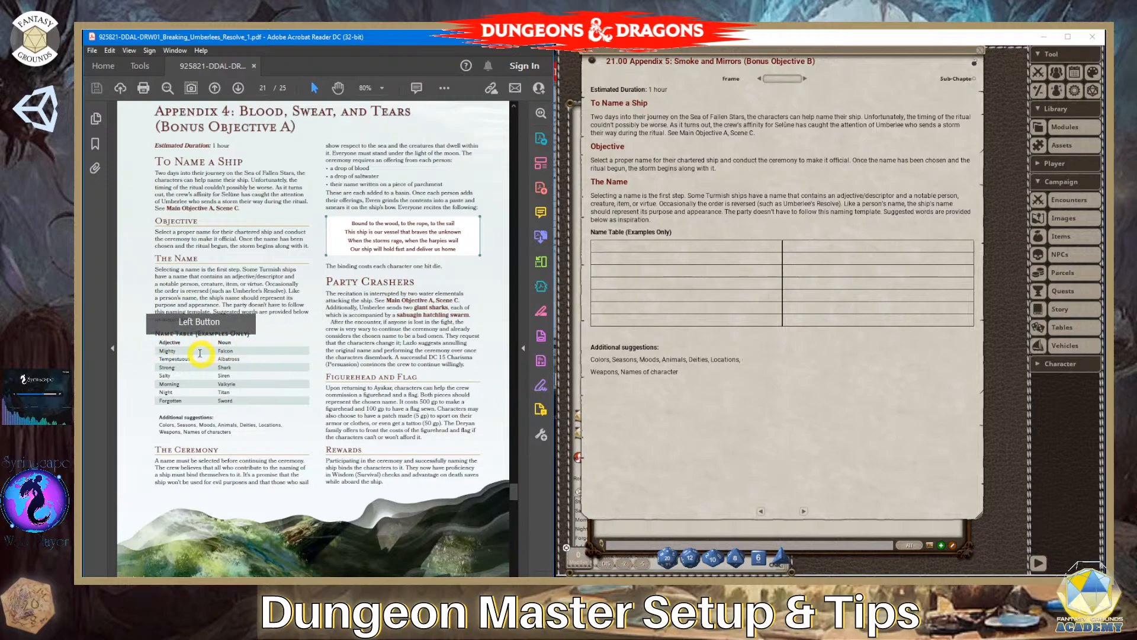
{"action": "left_click_drag", "start_coordinate": [181, 342], "coordinate": [158, 343]}
{"action": "key", "text": "ctrl+c"}
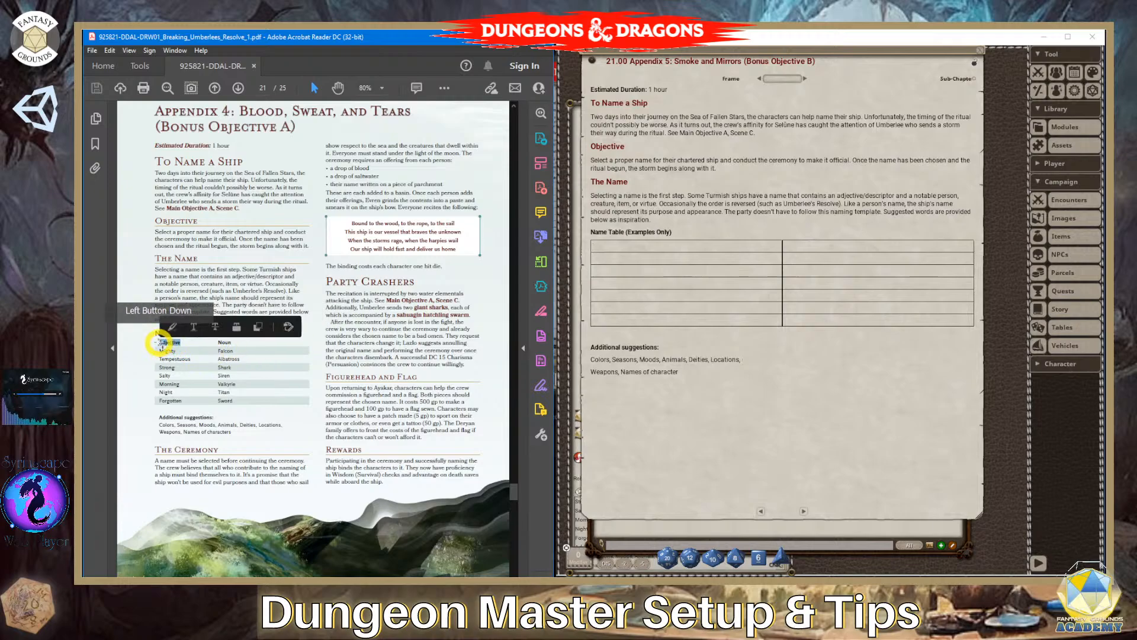
{"action": "left_click", "coordinate": [622, 246]}
{"action": "key", "text": "ctrl+v"}
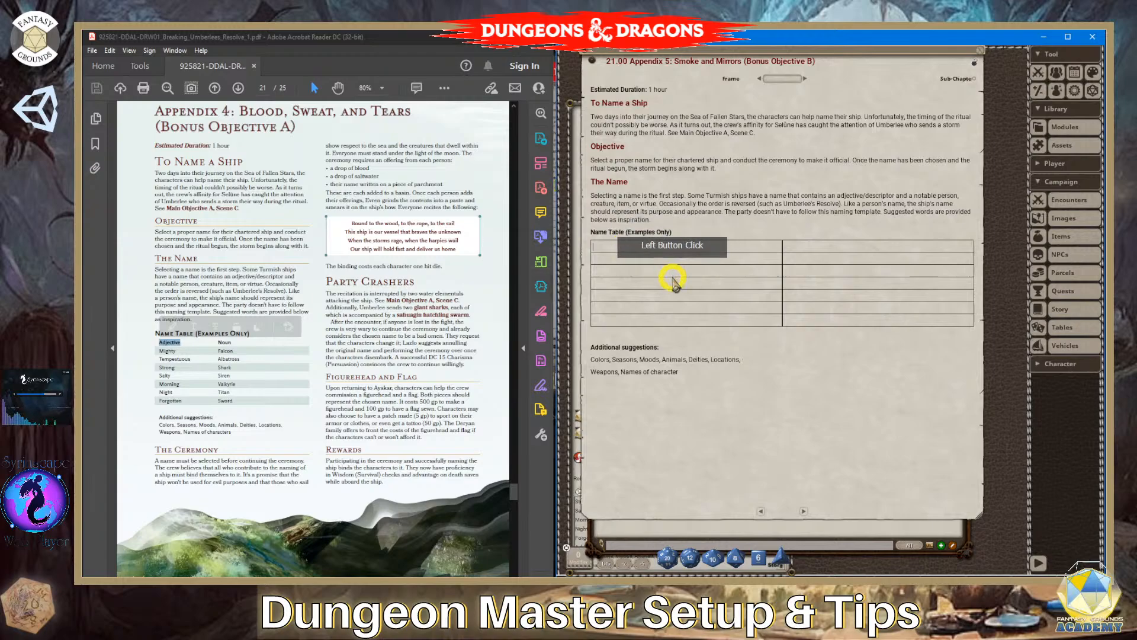
- Copy the "Noun" heading from the PDF into the second cell of the table's first row
{"action": "left_click_drag", "start_coordinate": [240, 333], "coordinate": [218, 342]}
{"action": "key", "text": "ctrl+c"}
{"action": "left_click", "coordinate": [243, 343]}
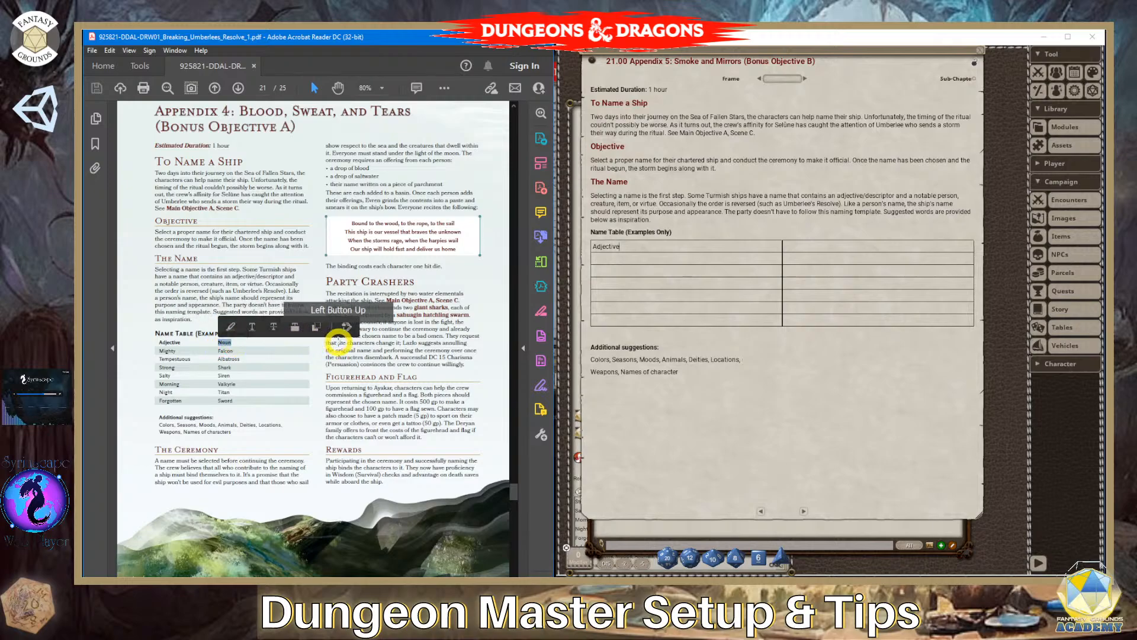
{"action": "left_click", "coordinate": [825, 247]}
{"action": "key", "text": "ctrl+v"}
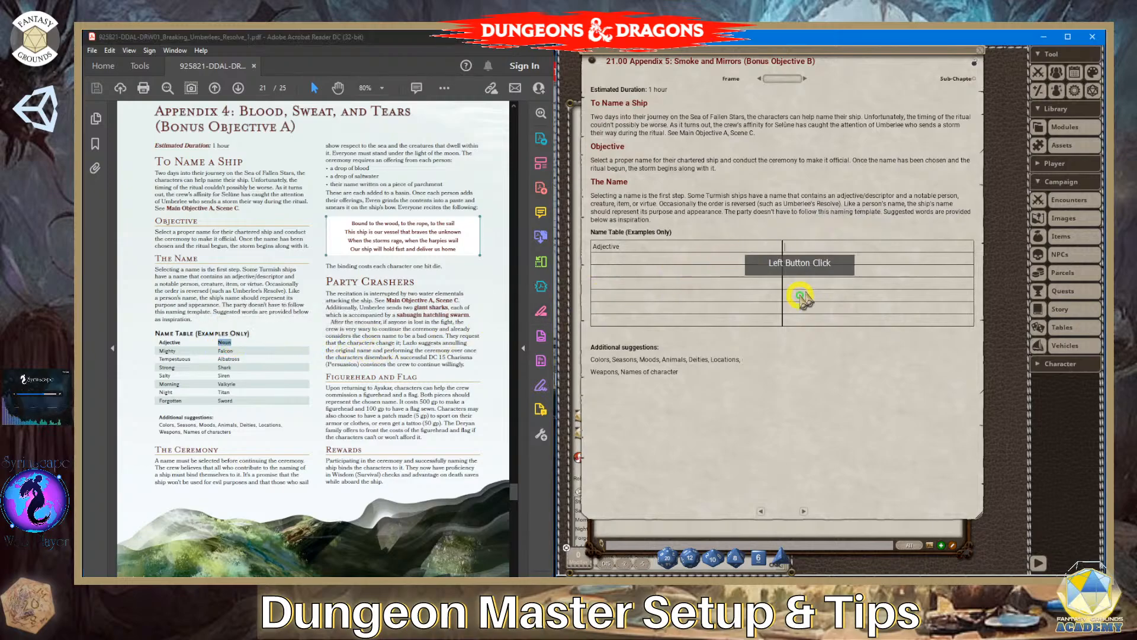
- Copy "Mighty" from the PDF into the Adjective cell of the table's second row
{"action": "left_click", "coordinate": [635, 259]}
{"action": "left_click_drag", "start_coordinate": [185, 356], "coordinate": [158, 351]}
{"action": "key", "text": "ctrl+c"}
{"action": "left_click", "coordinate": [183, 355]}
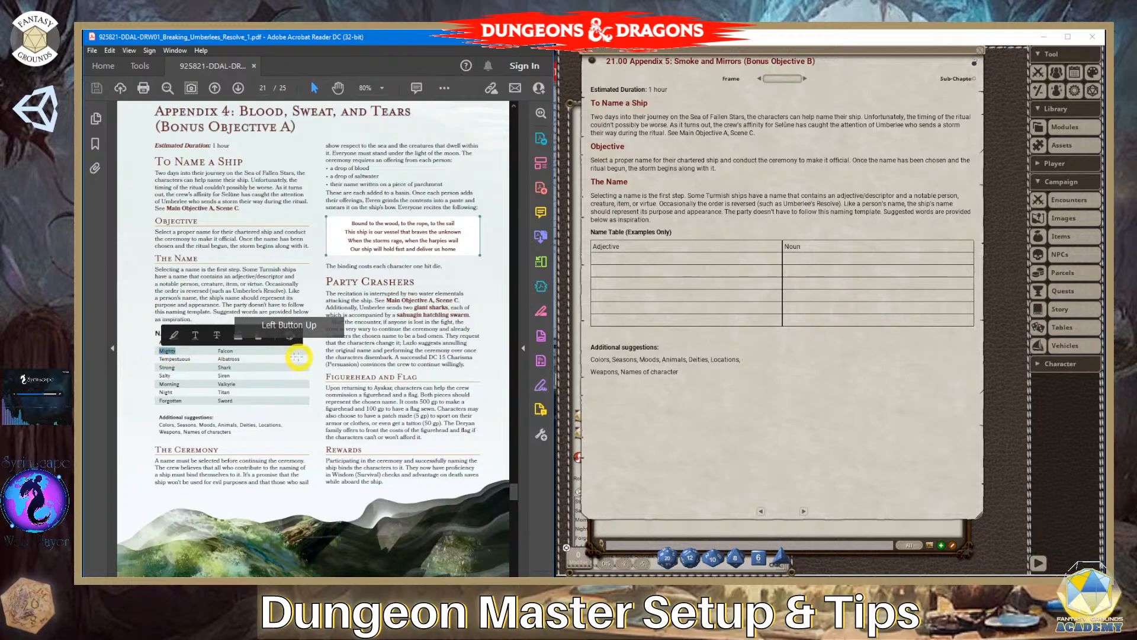
{"action": "left_click", "coordinate": [633, 265]}
{"action": "key", "text": "ctrl+v"}
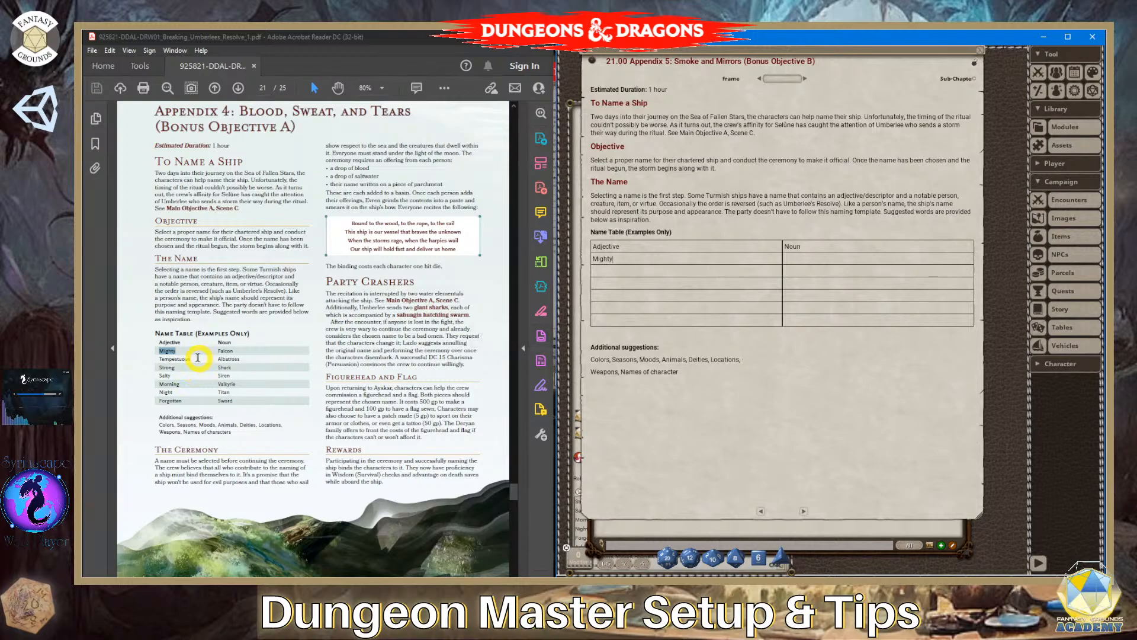
- Copy the third row's adjective from the PDF into the story table so that the cell reads "Tempestuous"
{"action": "left_click_drag", "start_coordinate": [198, 357], "coordinate": [161, 358]}
{"action": "key", "text": "ctrl+c"}
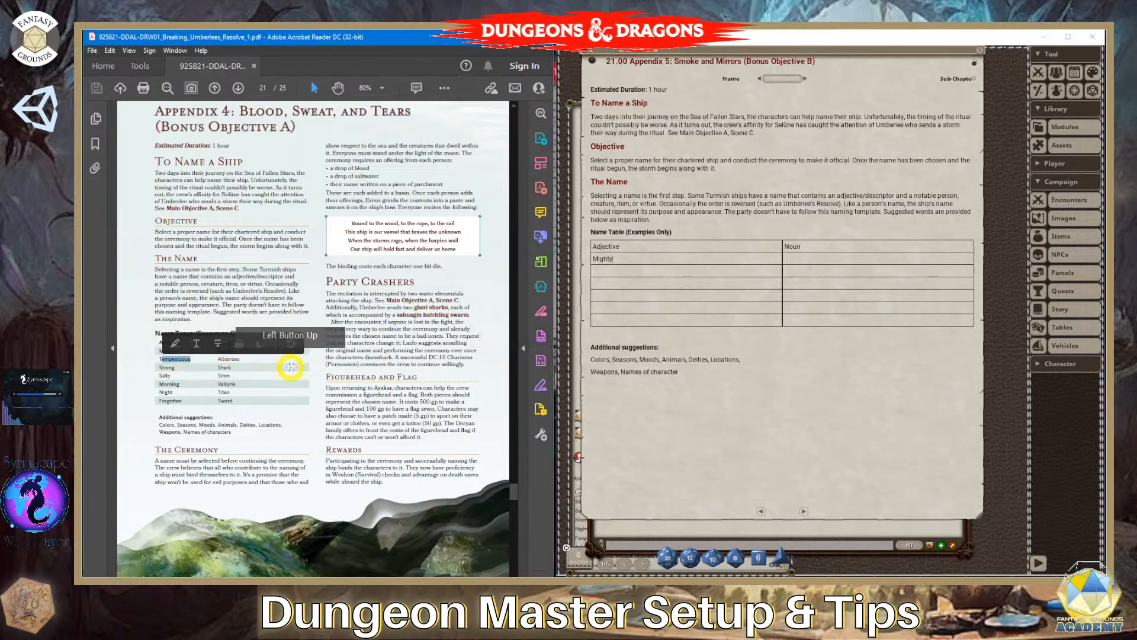
{"action": "left_click", "coordinate": [626, 272]}
{"action": "key", "text": "ctrl+v"}
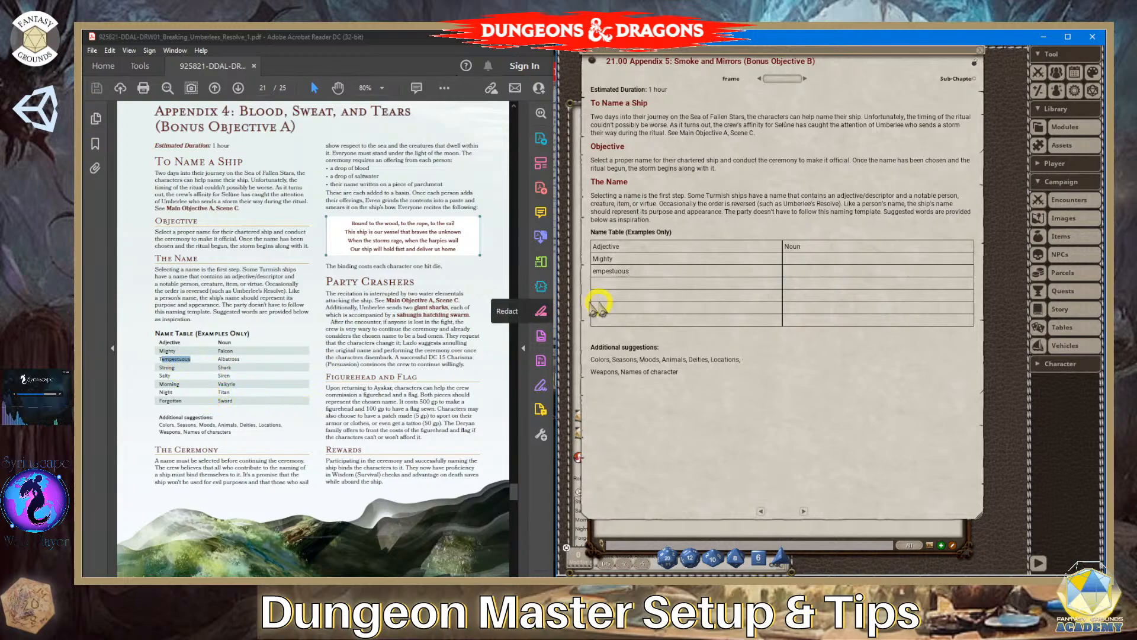
{"action": "left_click", "coordinate": [594, 273]}
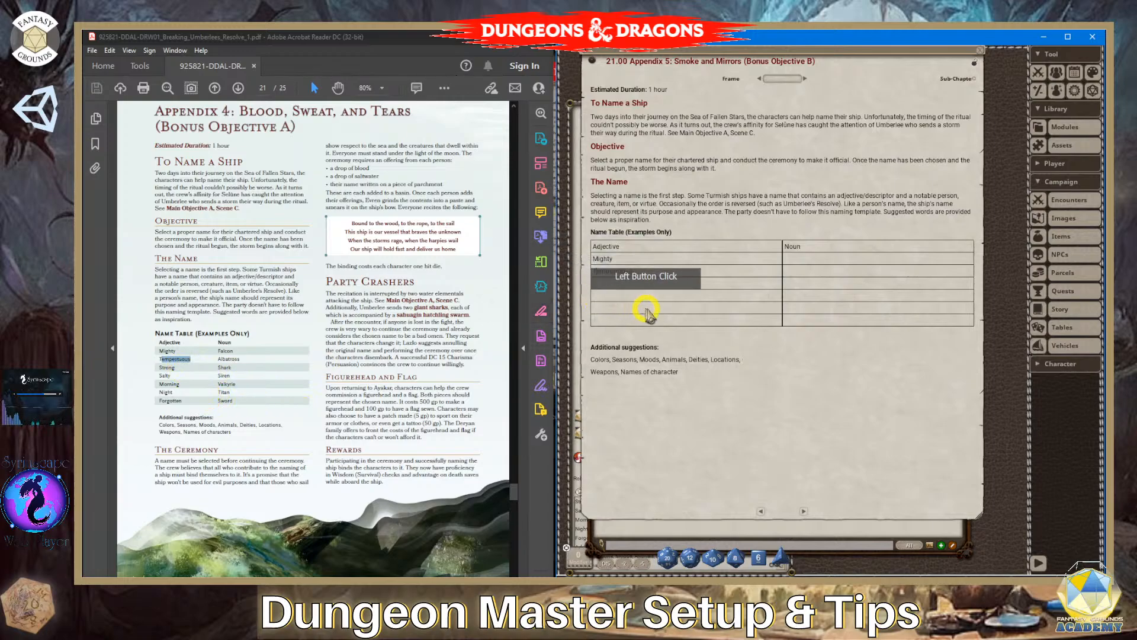
{"action": "type", "text": "Tempestuous"}
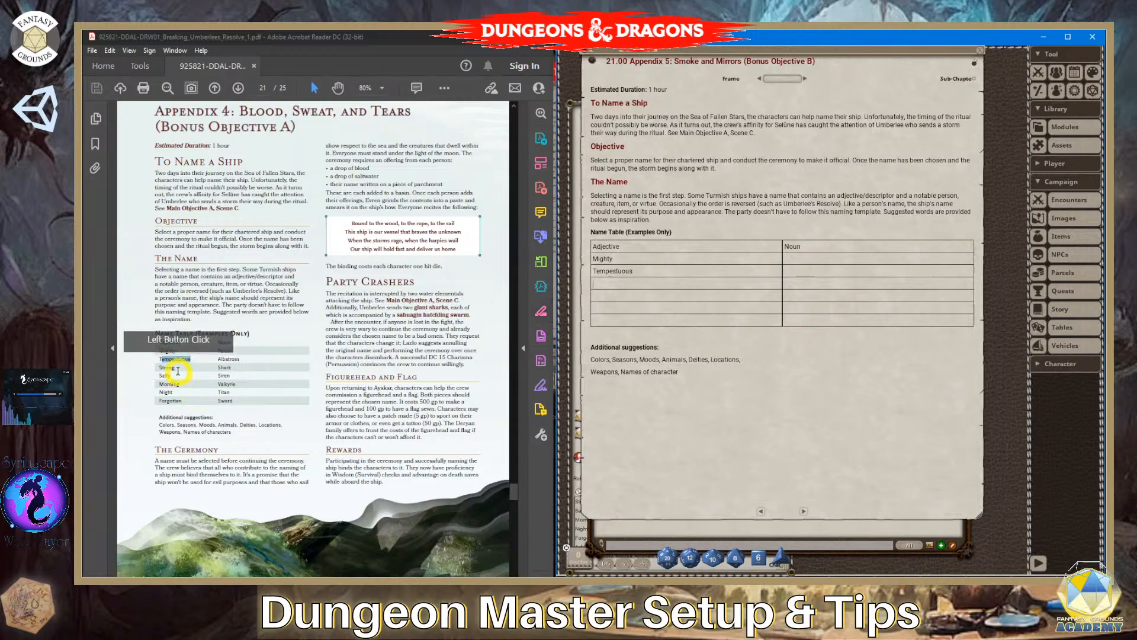
- Copy "Strong" and "Salty" from the PDF into the Adjective cells of the fourth and fifth rows
{"action": "left_click_drag", "start_coordinate": [176, 370], "coordinate": [163, 370]}
{"action": "key", "text": "ctrl+c"}
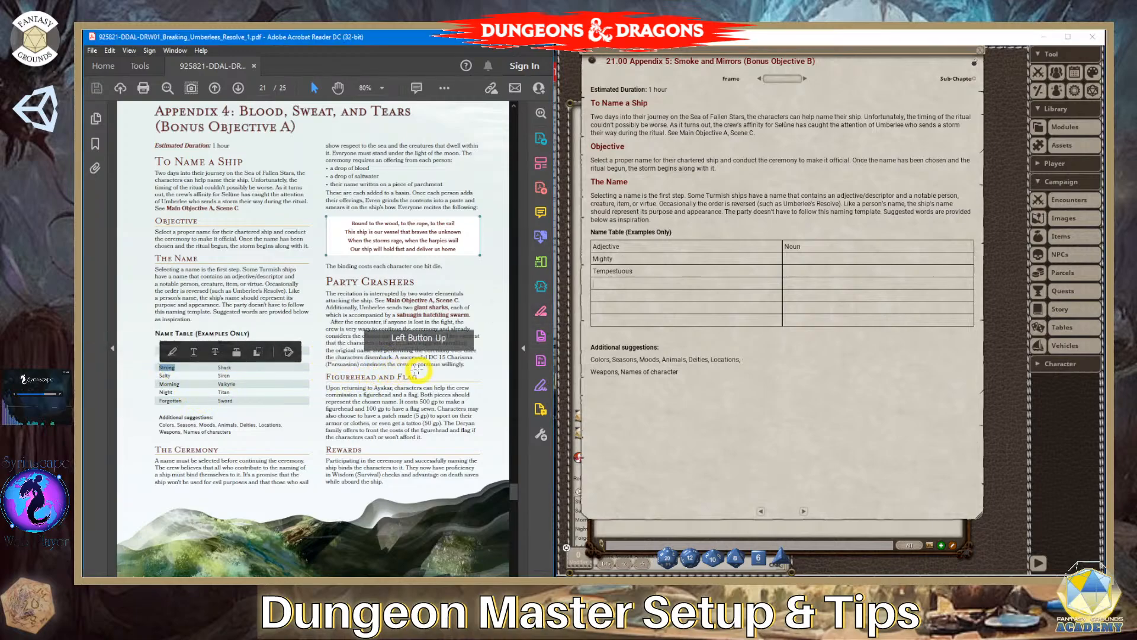
{"action": "left_click", "coordinate": [618, 283]}
{"action": "key", "text": "ctrl+v"}
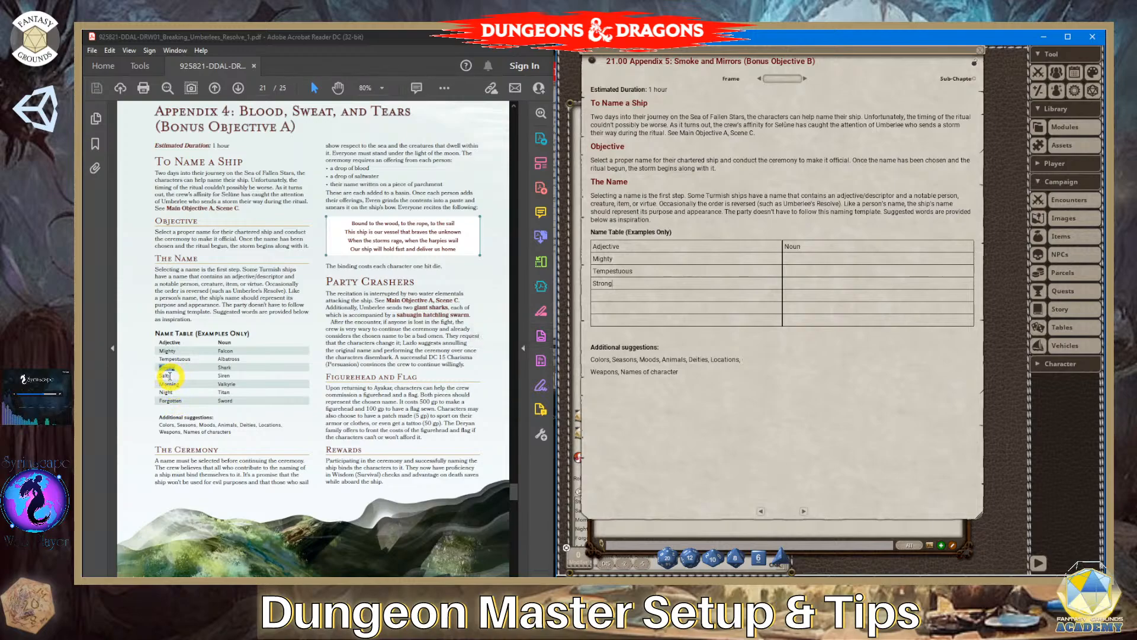
{"action": "left_click_drag", "start_coordinate": [170, 376], "coordinate": [155, 375]}
{"action": "key", "text": "ctrl+c"}
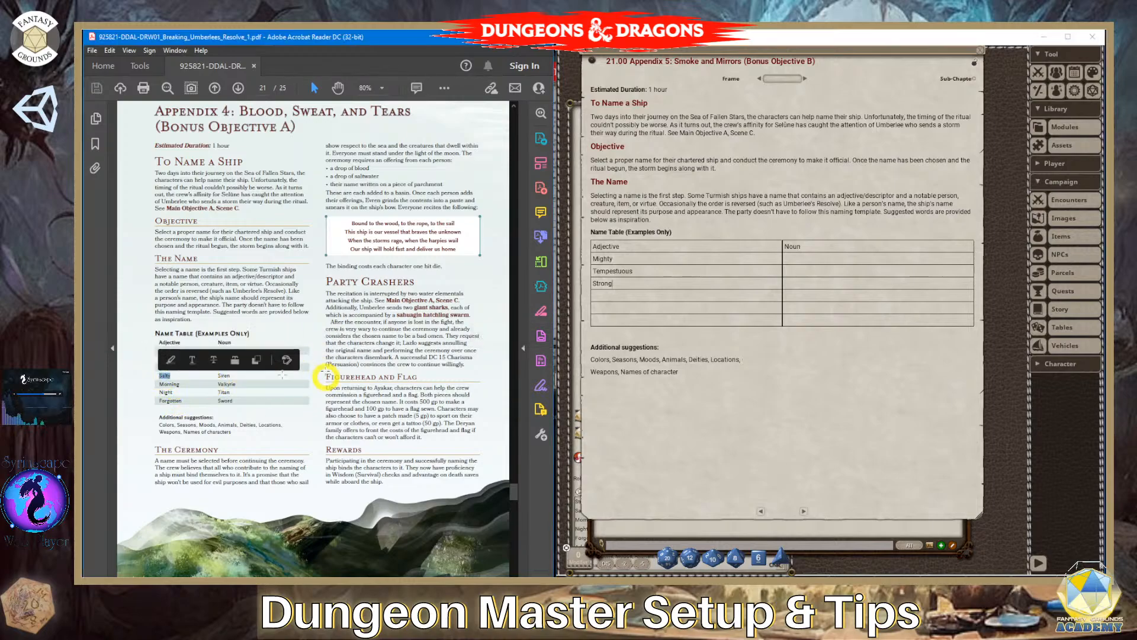
{"action": "left_click", "coordinate": [630, 296]}
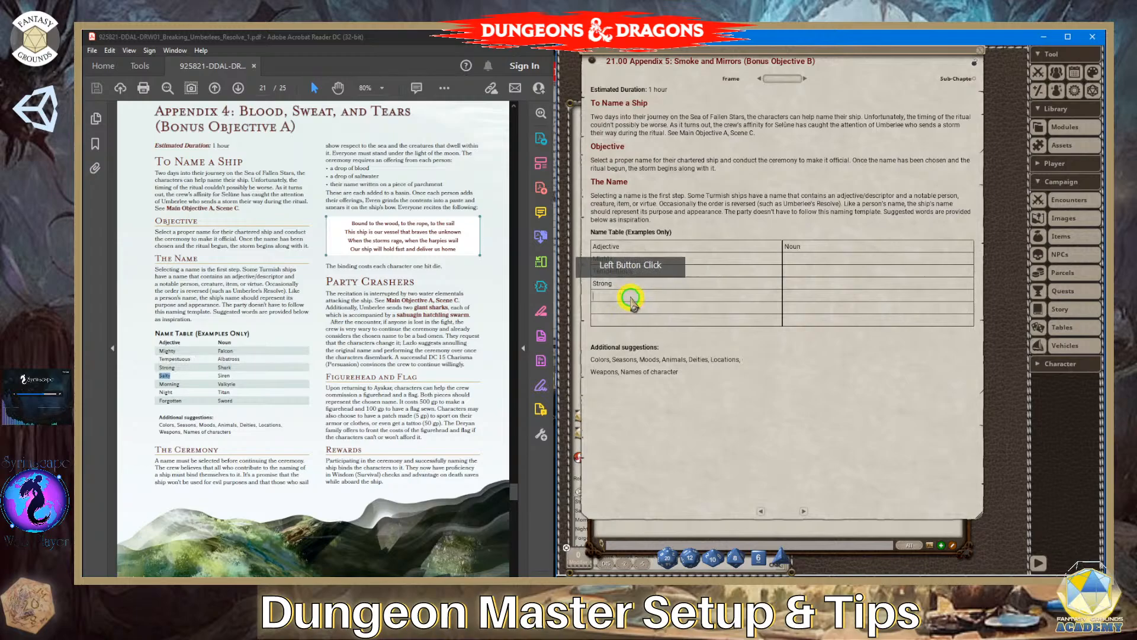
{"action": "key", "text": "ctrl+v"}
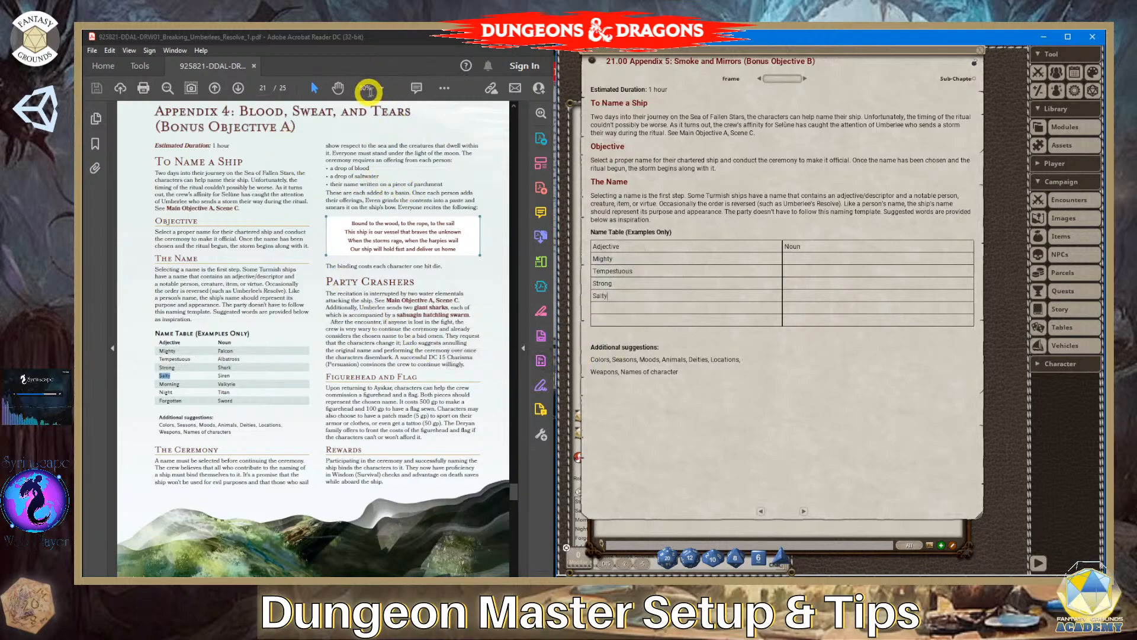
- Set the PDF's zoom to 125% and copy "Morning" into the Adjective cell of the table's sixth row
{"action": "scroll", "coordinate": [277, 265], "scroll_direction": "up", "scroll_amount": 1}
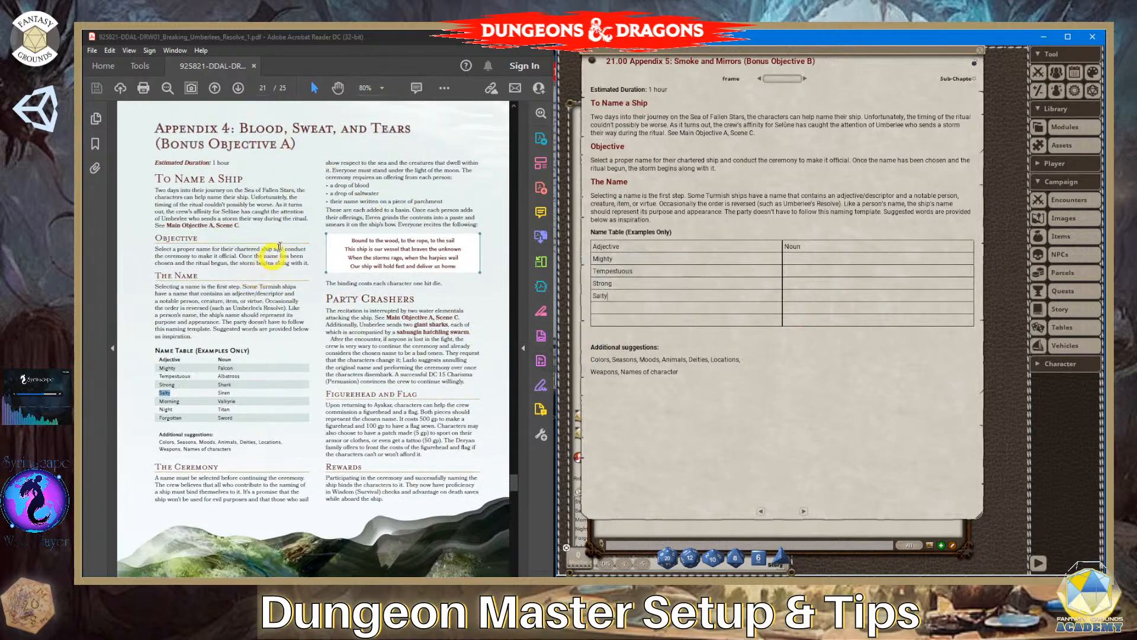
{"action": "left_click", "coordinate": [391, 85]}
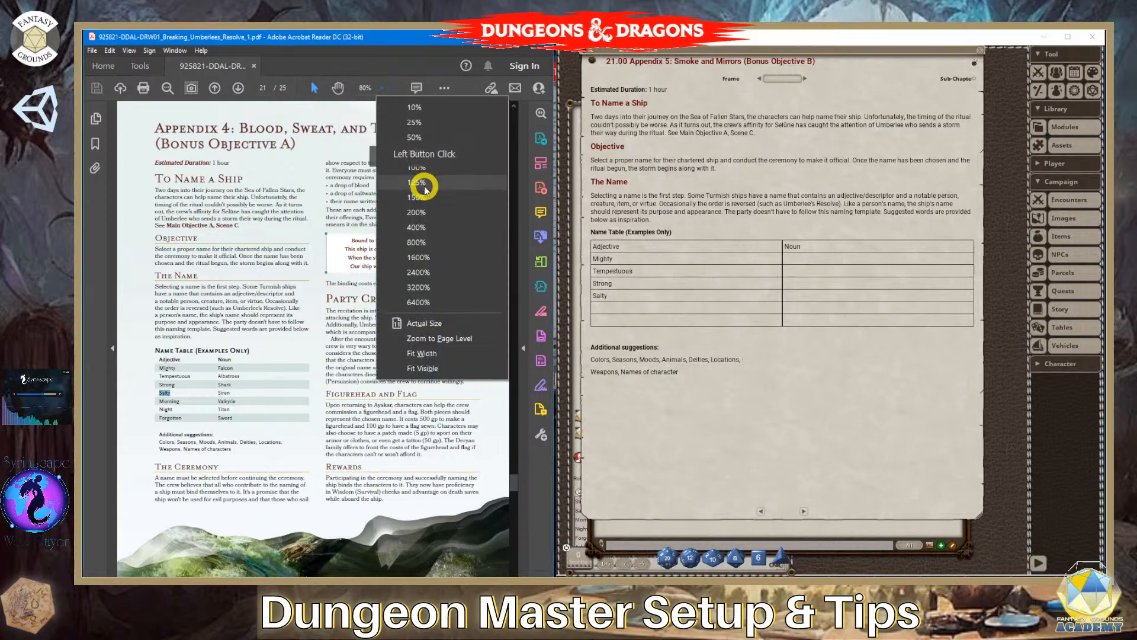
{"action": "left_click", "coordinate": [426, 183]}
{"action": "scroll", "coordinate": [343, 296], "scroll_direction": "down", "scroll_amount": 7}
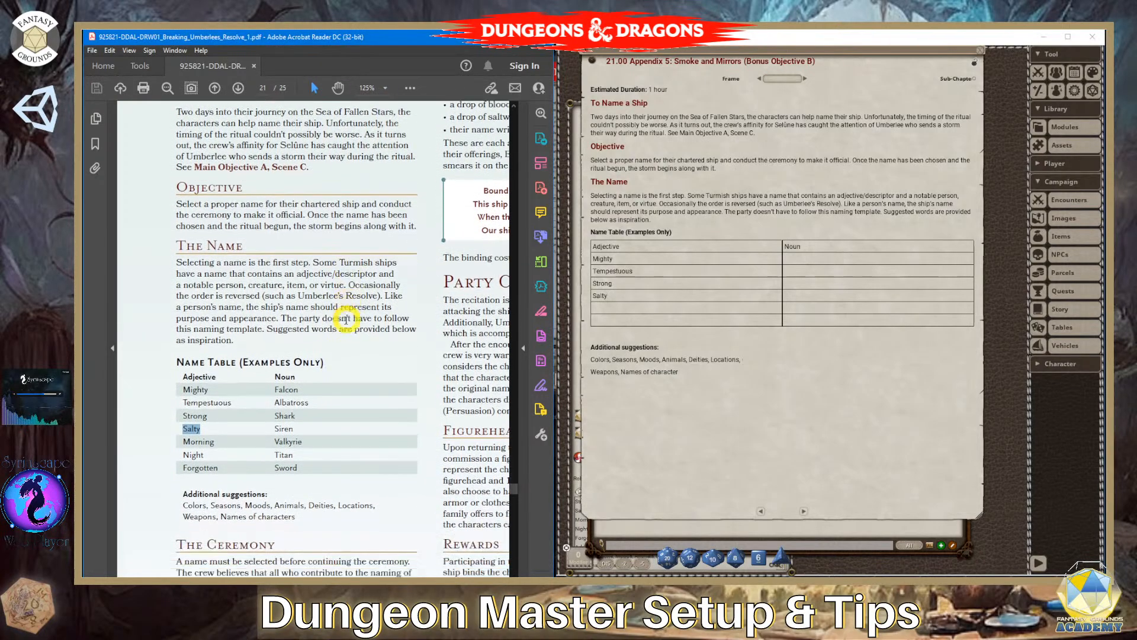
{"action": "scroll", "coordinate": [349, 337], "scroll_direction": "down", "scroll_amount": 1}
{"action": "left_click", "coordinate": [223, 364]}
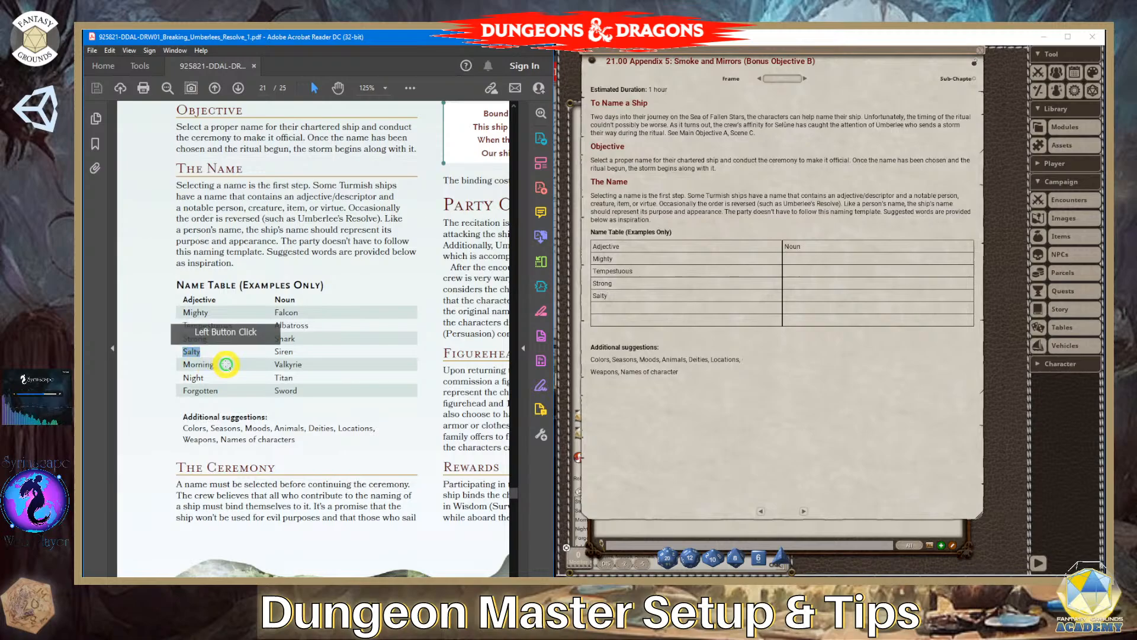
{"action": "double_click", "coordinate": [219, 364]}
{"action": "key", "text": "ctrl+c"}
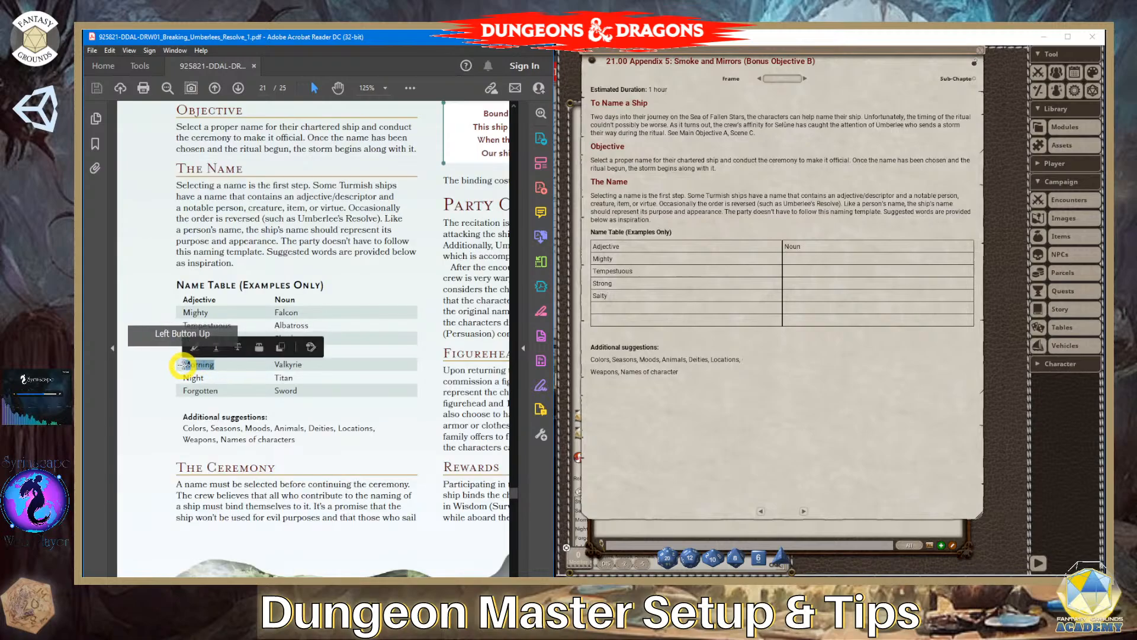
{"action": "left_click", "coordinate": [651, 309]}
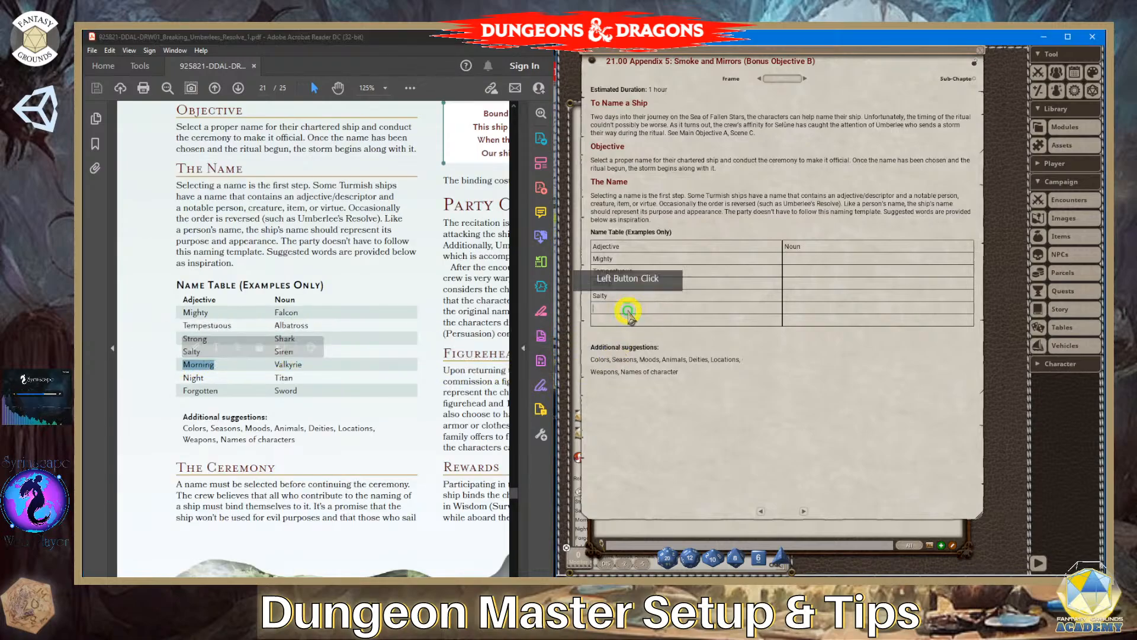
{"action": "key", "text": "ctrl+v"}
- Add an eighth row to the story table and copy "Night" from the PDF into the seventh row's Adjective cell
{"action": "left_click", "coordinate": [228, 379]}
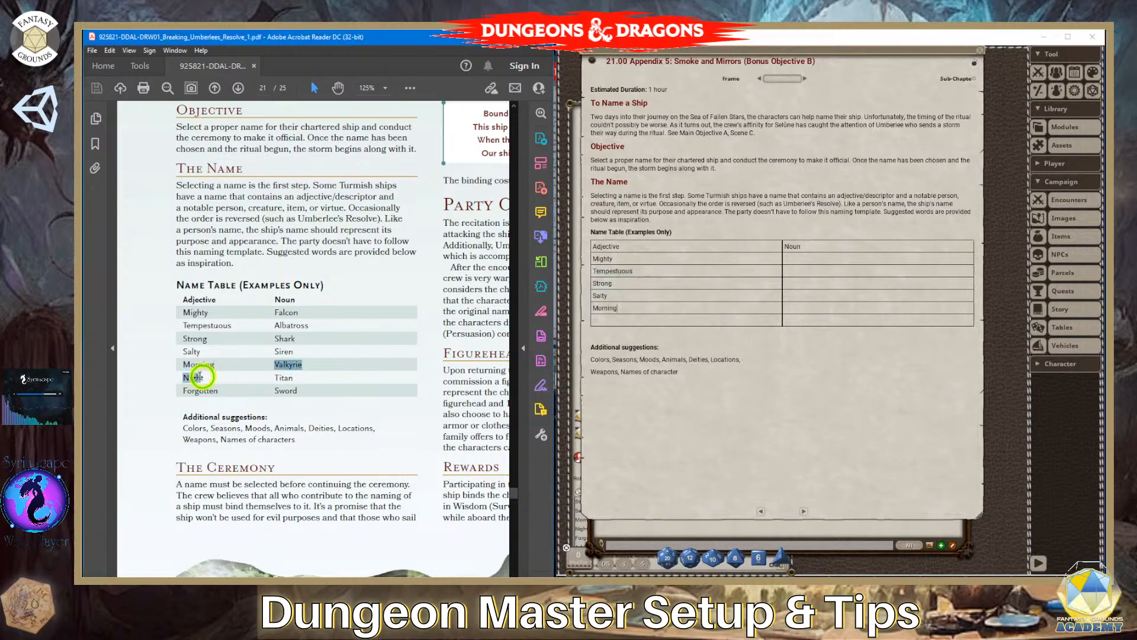
{"action": "left_click", "coordinate": [214, 379]}
{"action": "left_click_drag", "start_coordinate": [214, 380], "coordinate": [183, 379]}
{"action": "left_click", "coordinate": [207, 378]}
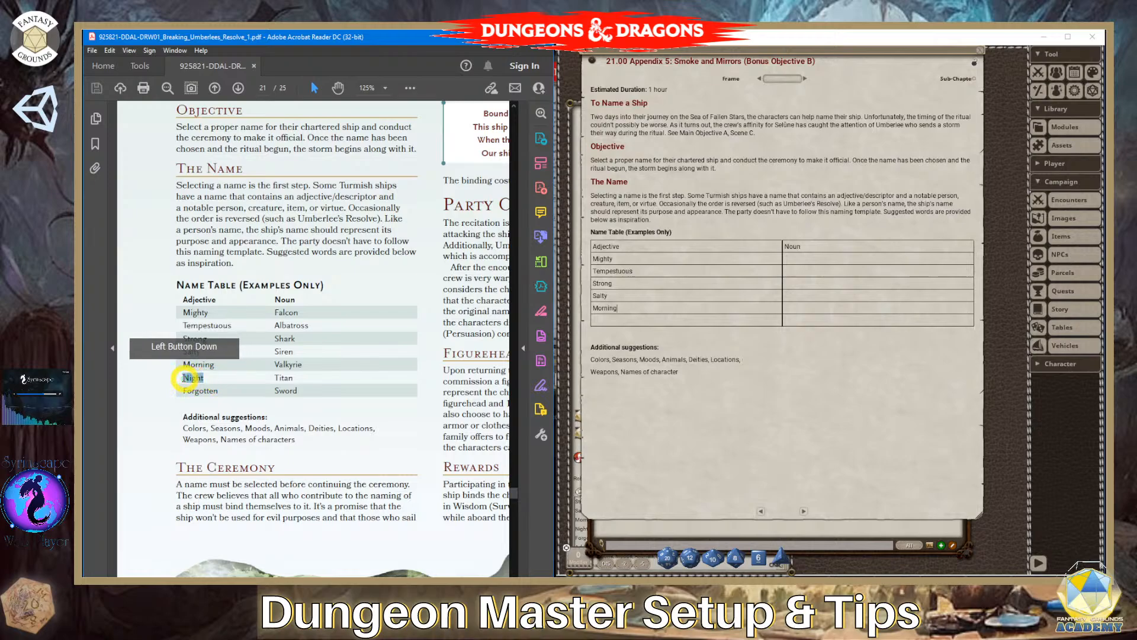
{"action": "left_click", "coordinate": [634, 320]}
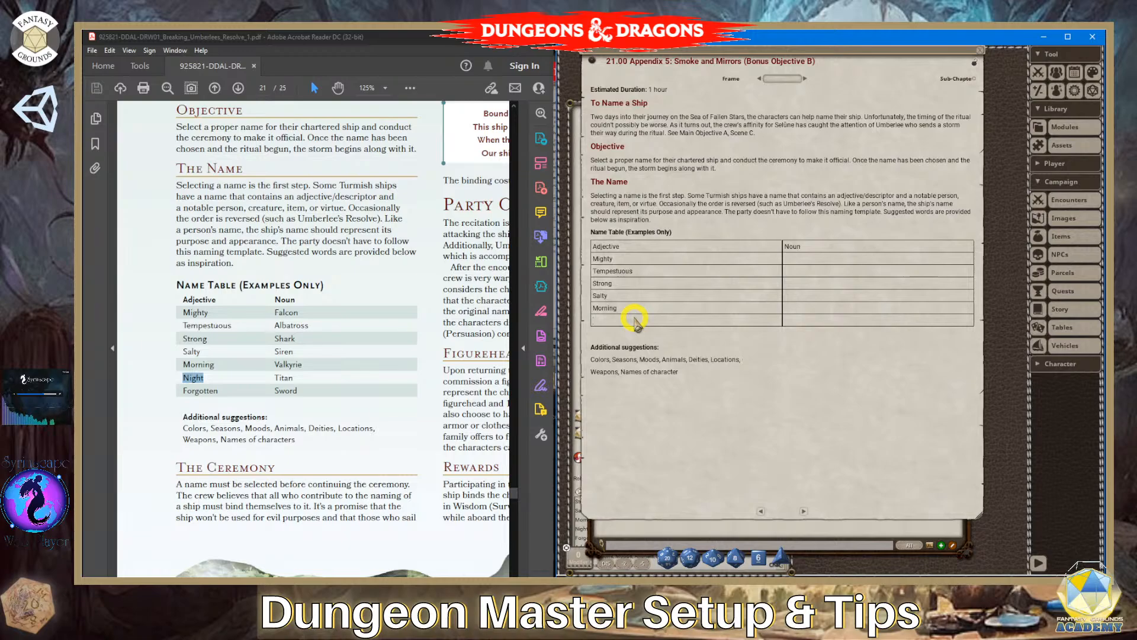
{"action": "key", "text": "Return"}
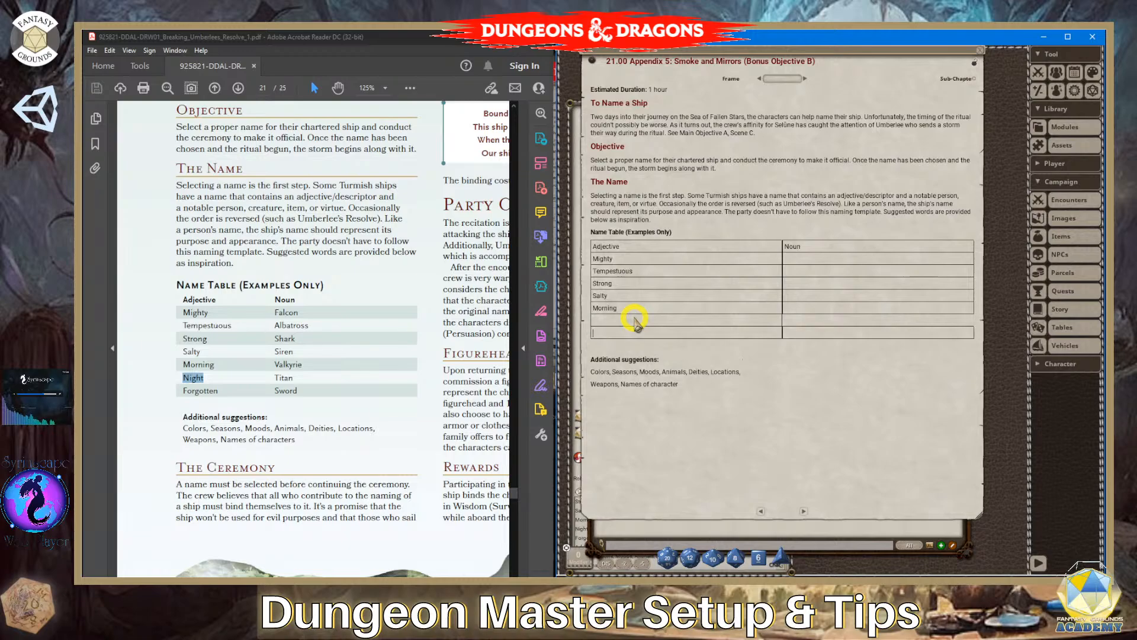
{"action": "left_click", "coordinate": [785, 324]}
{"action": "left_click", "coordinate": [637, 324]}
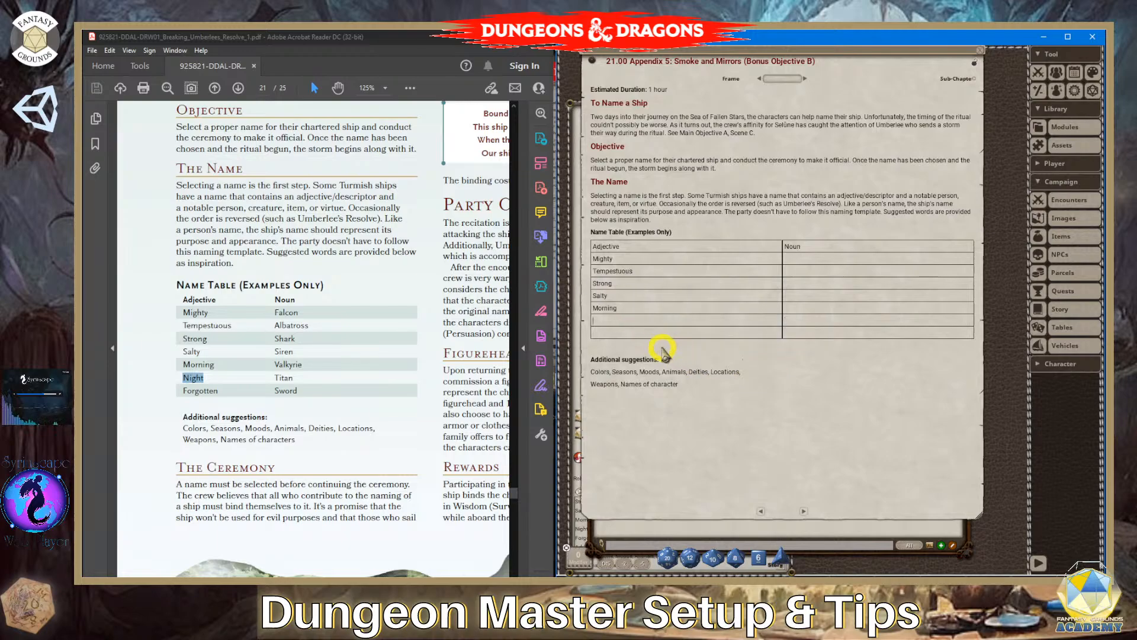
- Copy "Forgotten" from the PDF into the Adjective cell of the table's last row
{"action": "left_click", "coordinate": [221, 391]}
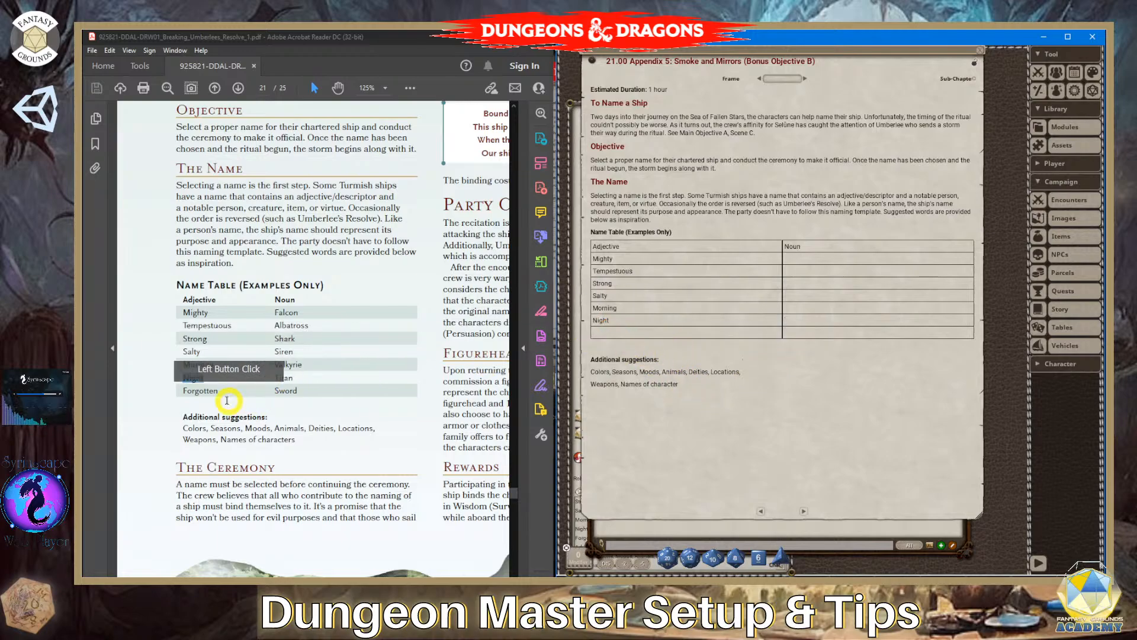
{"action": "left_click_drag", "start_coordinate": [220, 391], "coordinate": [184, 394]}
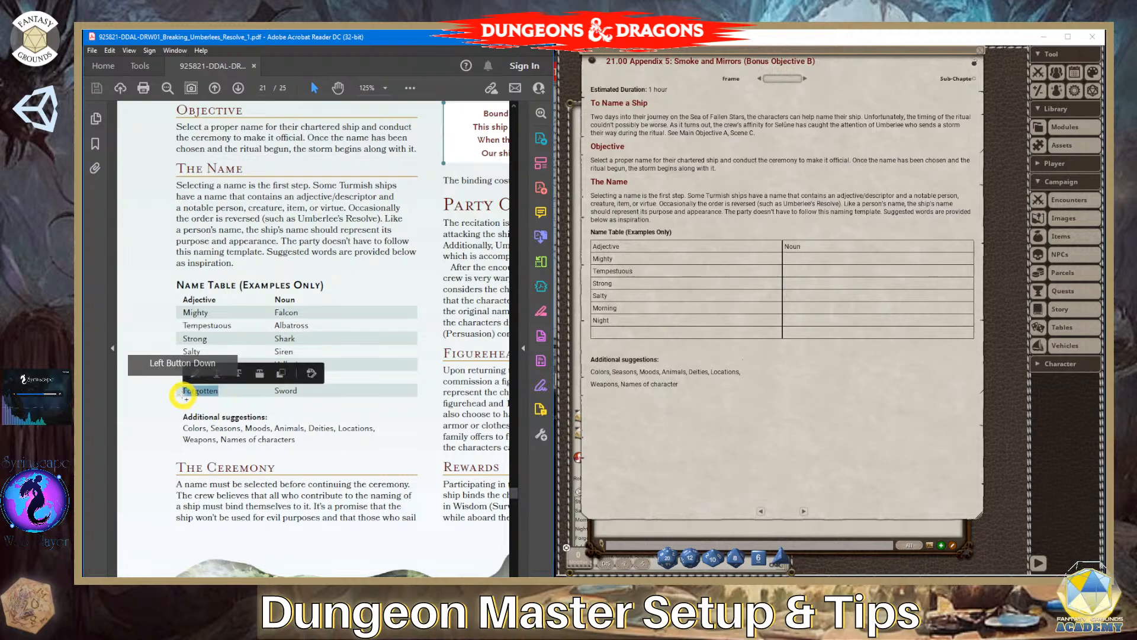
{"action": "left_click", "coordinate": [617, 330]}
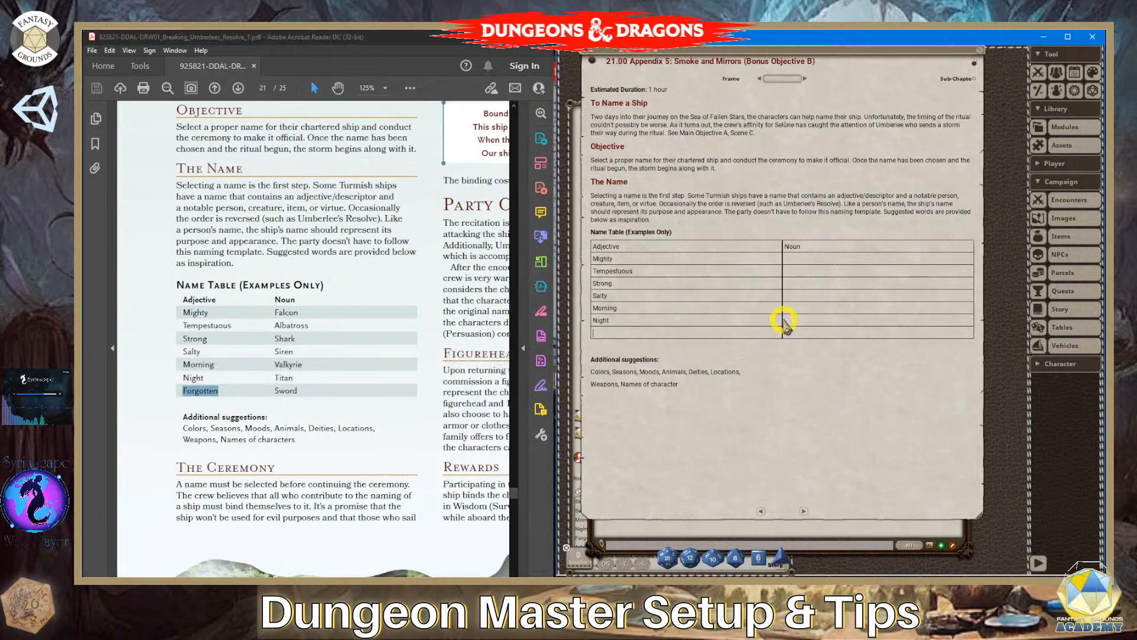
- Copy "Falcon" from the PDF into the Noun cell beside "Mighty"
{"action": "left_click_drag", "start_coordinate": [308, 317], "coordinate": [274, 314]}
{"action": "key", "text": "ctrl+c"}
{"action": "left_click", "coordinate": [313, 314]}
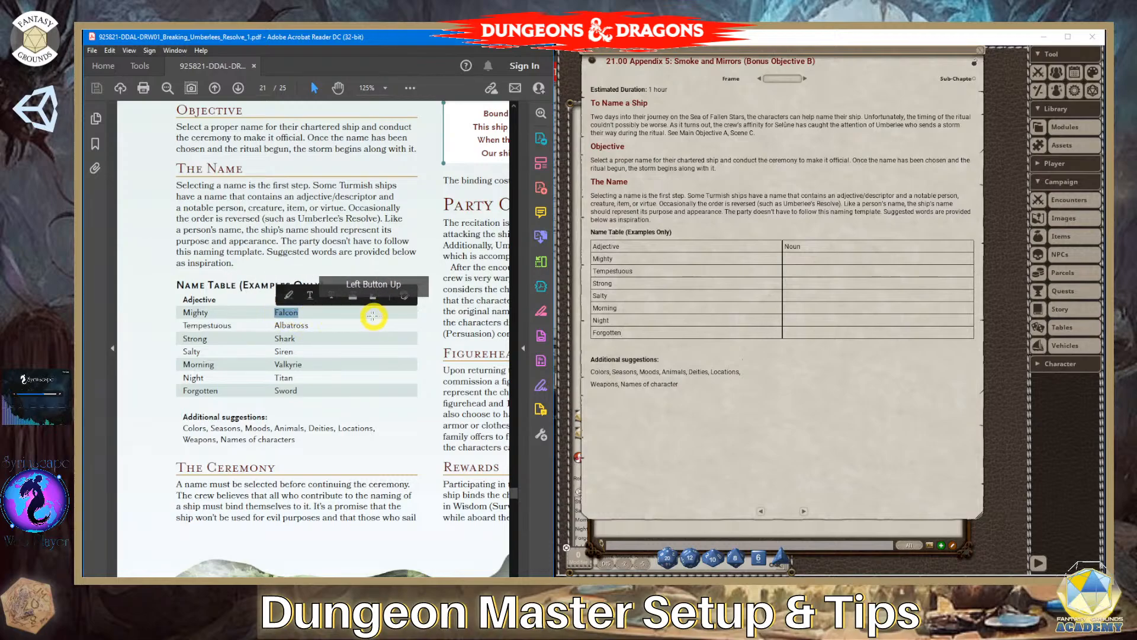
{"action": "left_click", "coordinate": [828, 260]}
{"action": "key", "text": "ctrl+v"}
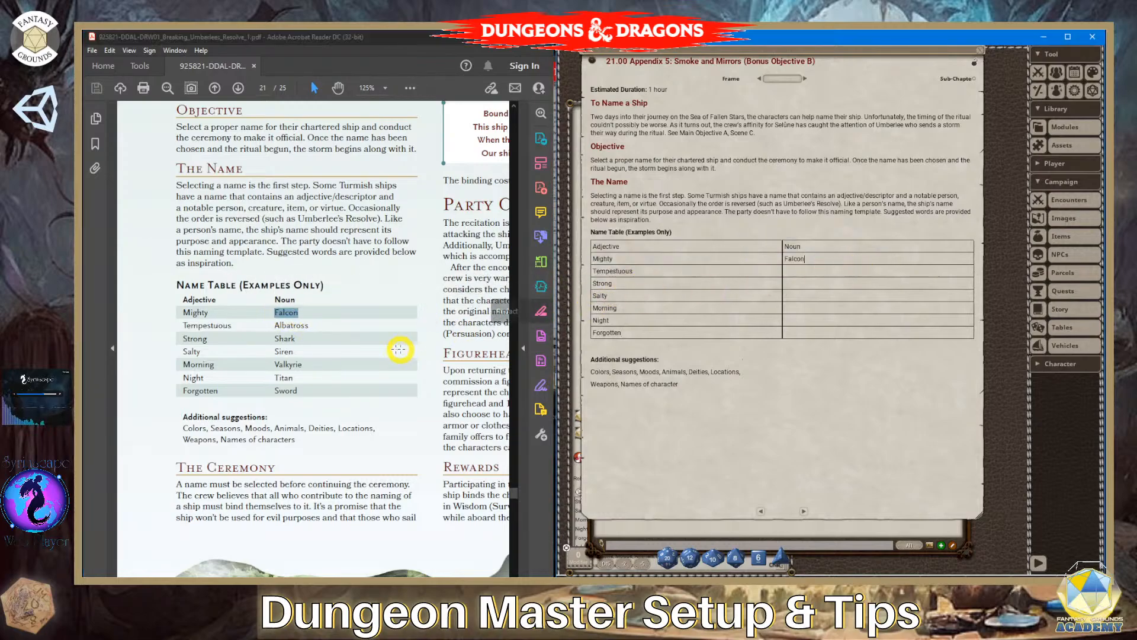
- Copy "Albatross" and "Shark" from the PDF into the Noun cells beside "Tempestuous" and "Strong" in the story table
{"action": "left_click_drag", "start_coordinate": [315, 326], "coordinate": [270, 326]}
{"action": "key", "text": "ctrl+c"}
{"action": "left_click", "coordinate": [812, 272]}
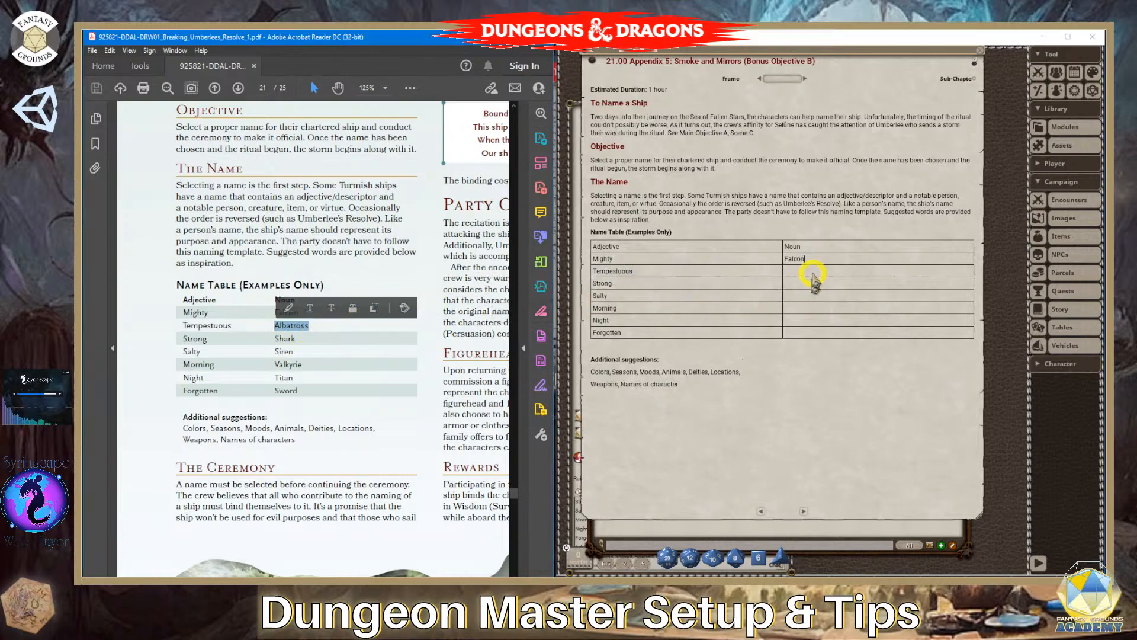
{"action": "key", "text": "ctrl+v"}
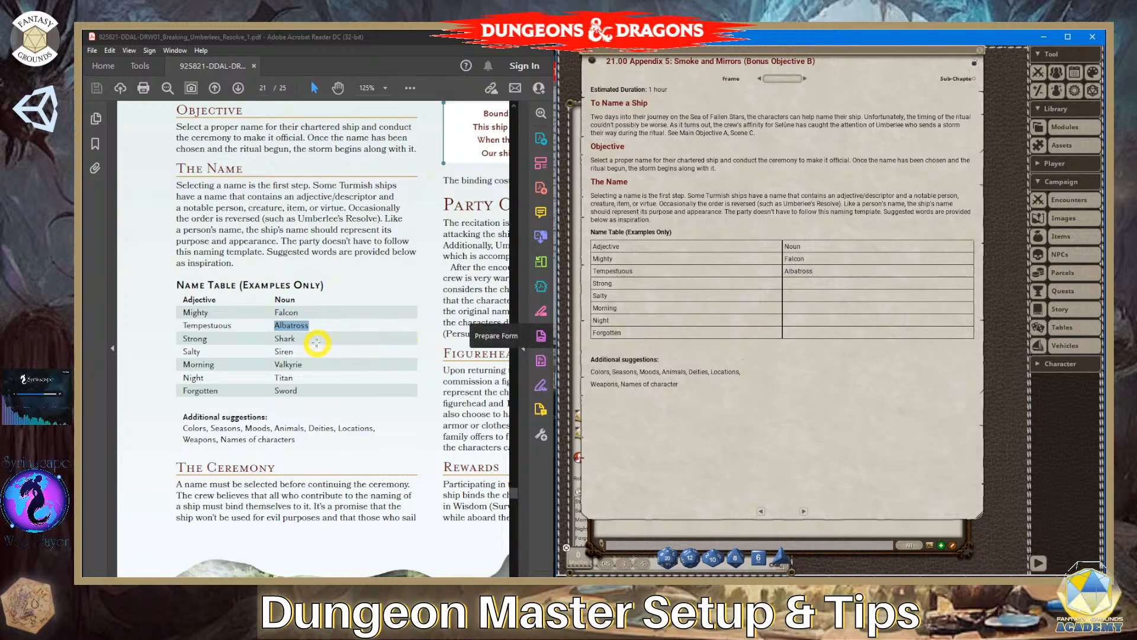
{"action": "left_click_drag", "start_coordinate": [302, 339], "coordinate": [277, 341]}
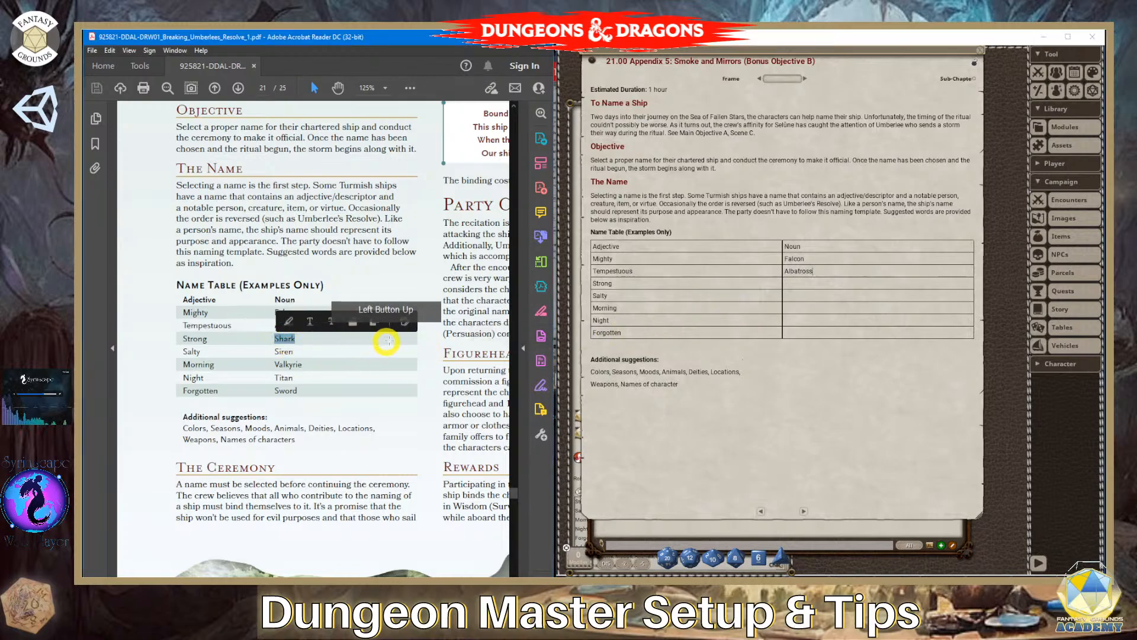
{"action": "left_click", "coordinate": [811, 286]}
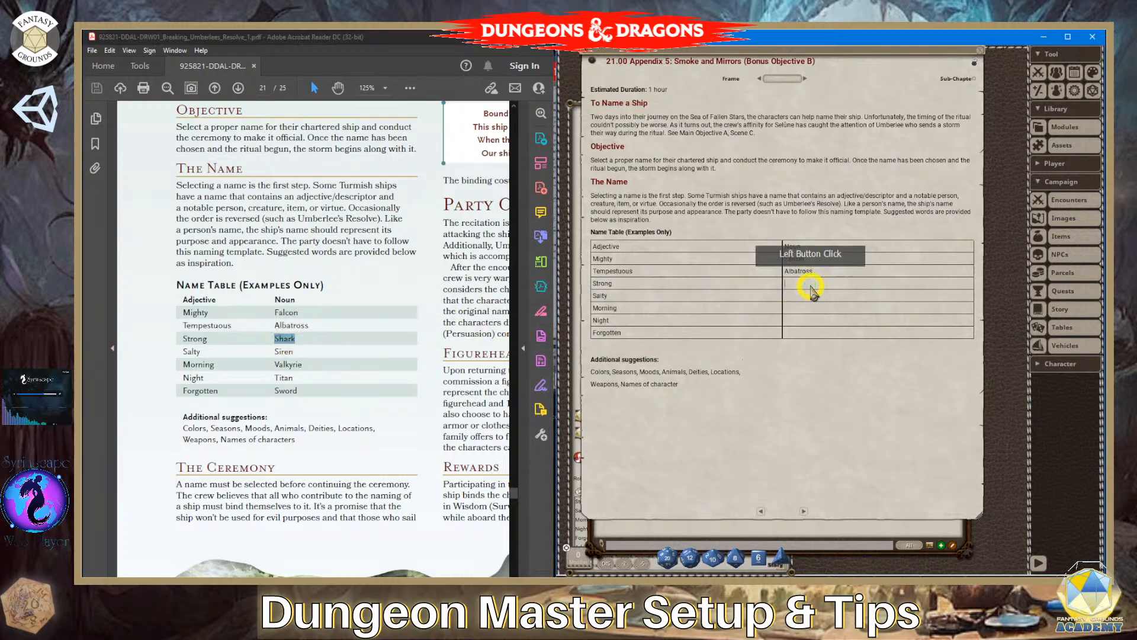
{"action": "type", "text": "Shark"}
- Copy "Siren" and "Valkyrie" from the PDF into the Noun cells beside "Salty" and "Morning"
{"action": "left_click_drag", "start_coordinate": [298, 351], "coordinate": [273, 351]}
{"action": "key", "text": "ctrl+c"}
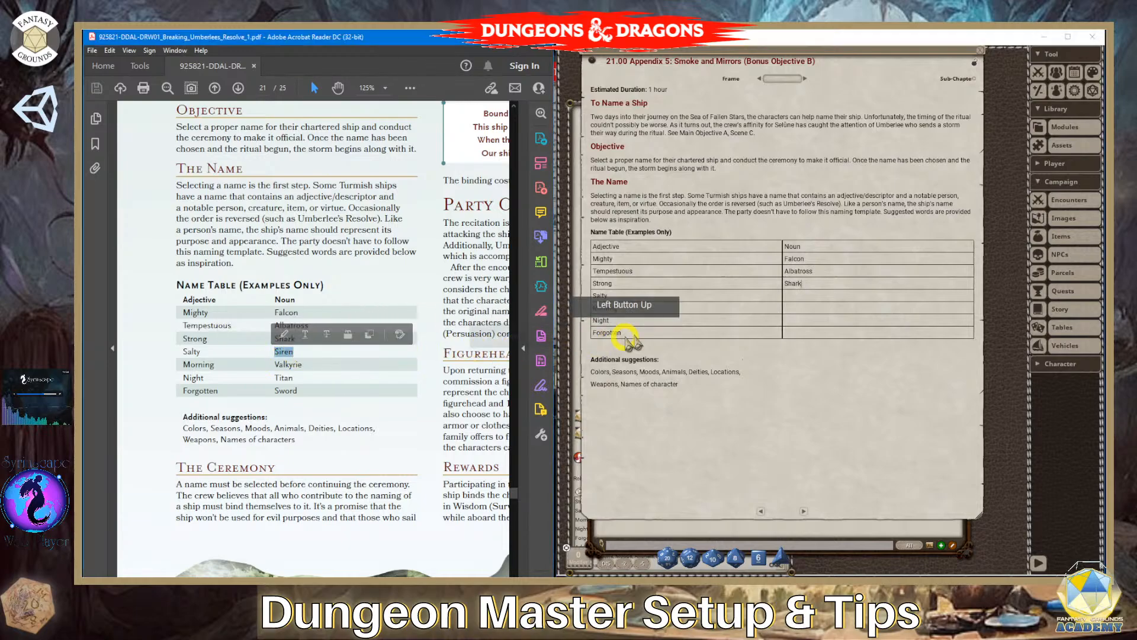
{"action": "left_click", "coordinate": [808, 296]}
{"action": "key", "text": "ctrl+v"}
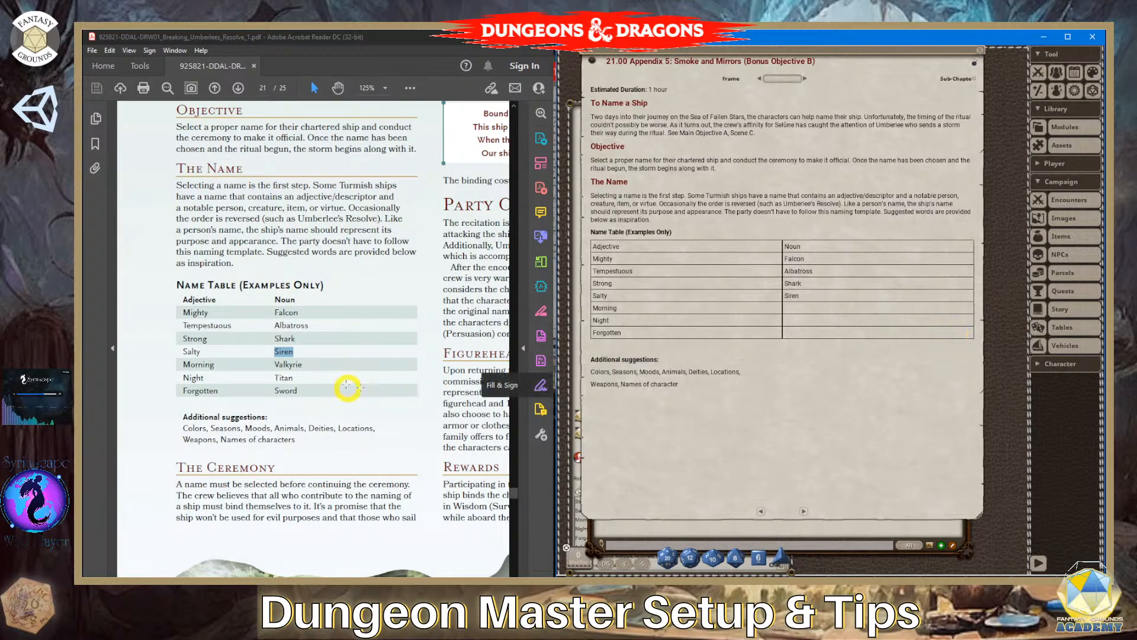
{"action": "left_click_drag", "start_coordinate": [301, 364], "coordinate": [274, 365]}
{"action": "key", "text": "ctrl+c"}
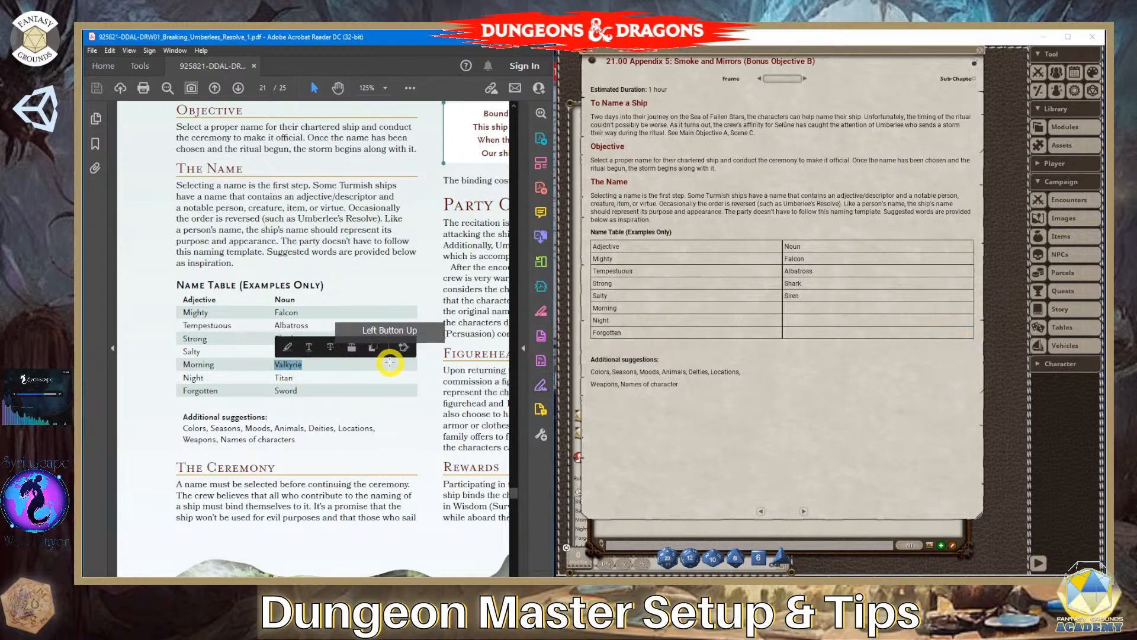
{"action": "left_click", "coordinate": [812, 309]}
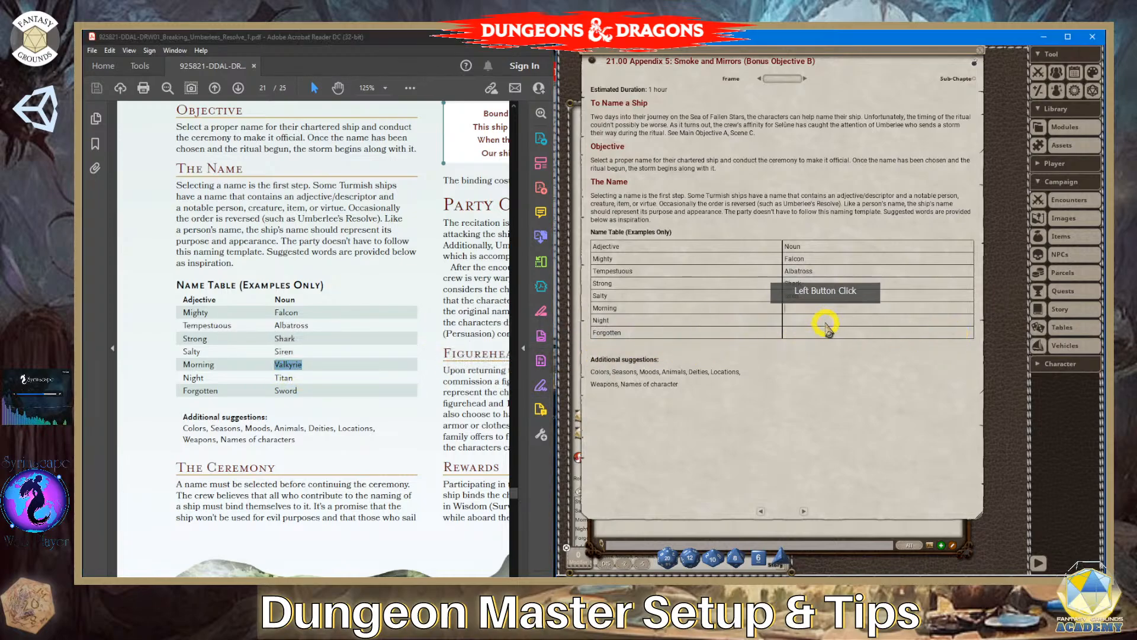
{"action": "key", "text": "ctrl+v"}
- Copy "Titan" and "Sword" from the PDF into the Noun cells beside "Night" and "Forgotten"
{"action": "left_click_drag", "start_coordinate": [297, 377], "coordinate": [276, 376]}
{"action": "left_click", "coordinate": [316, 381]}
{"action": "left_click", "coordinate": [307, 379]}
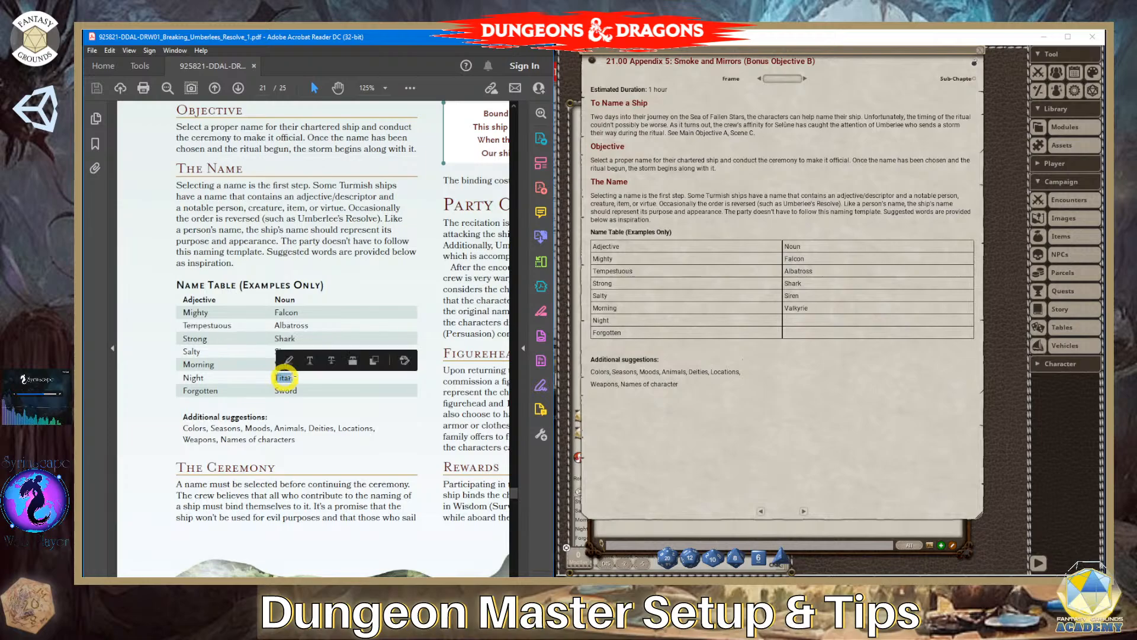
{"action": "left_click", "coordinate": [822, 320]}
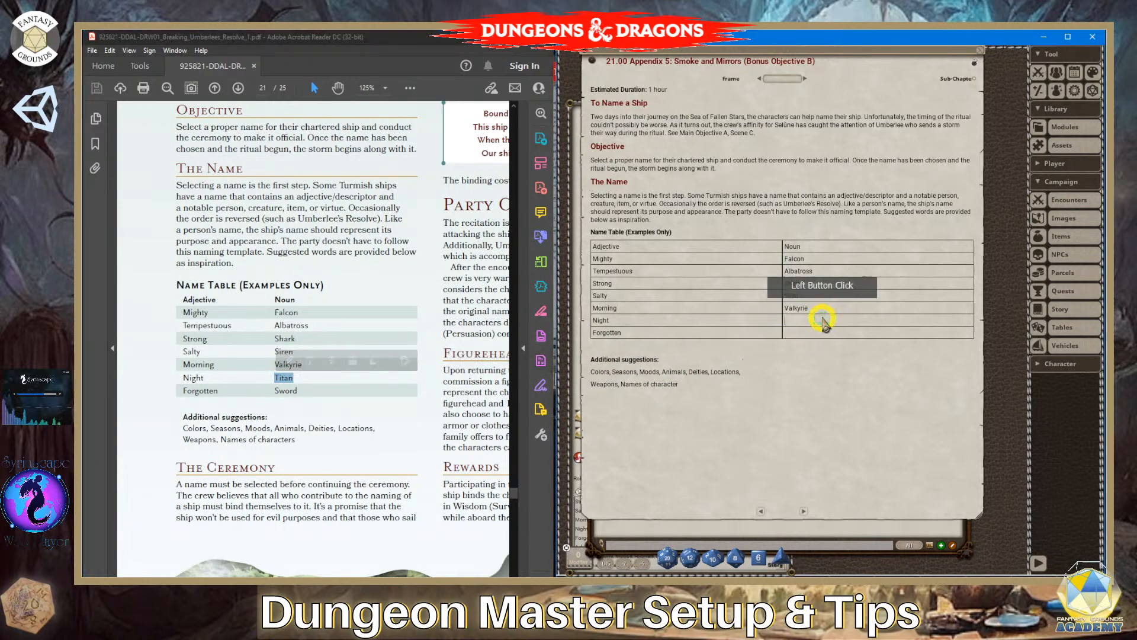
{"action": "type", "text": "Titan"}
{"action": "left_click_drag", "start_coordinate": [295, 391], "coordinate": [273, 391]}
{"action": "key", "text": "ctrl+c"}
{"action": "left_click", "coordinate": [321, 400]}
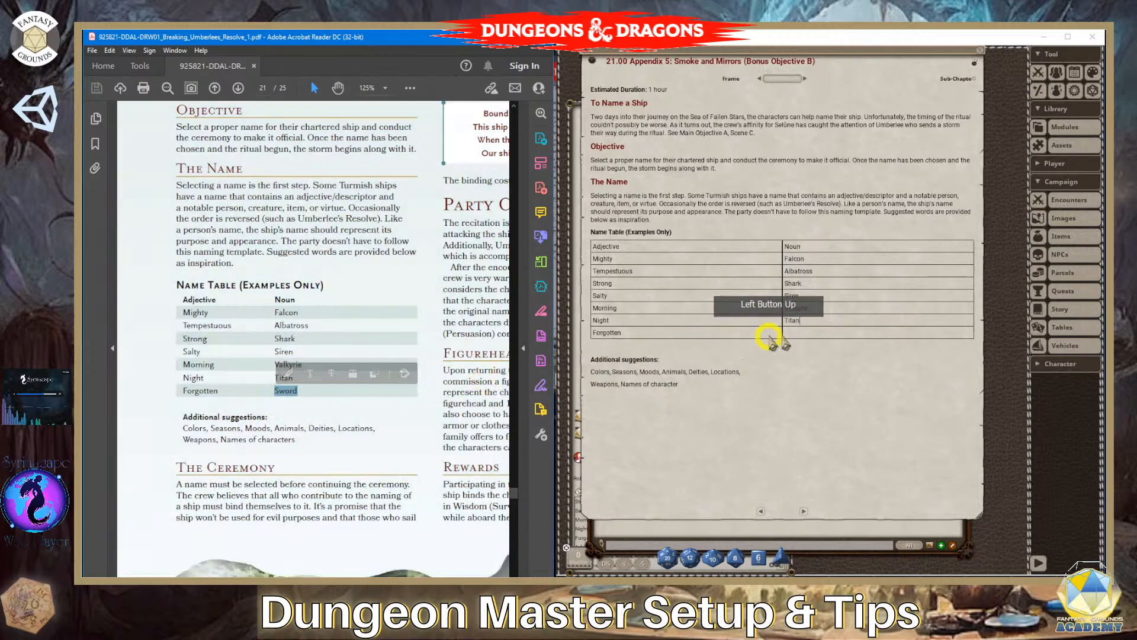
{"action": "left_click", "coordinate": [840, 337]}
{"action": "key", "text": "ctrl+v"}
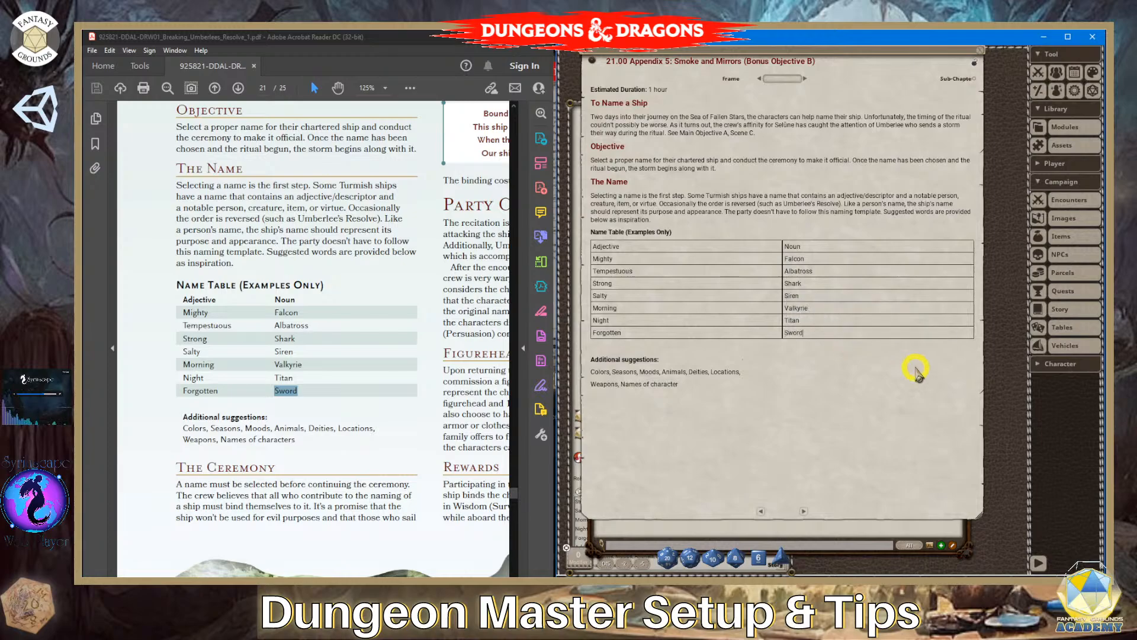
- Make the Adjective heading in the story table's first row bold and select the Noun heading beside it
{"action": "double_click", "coordinate": [610, 247]}
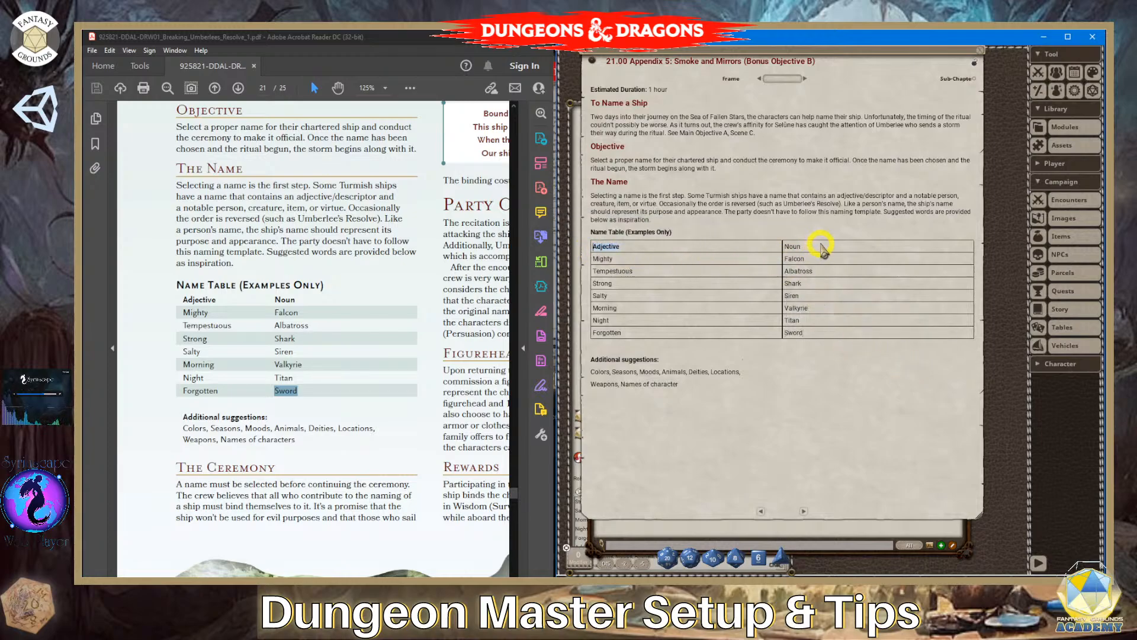
{"action": "double_click", "coordinate": [792, 247]}
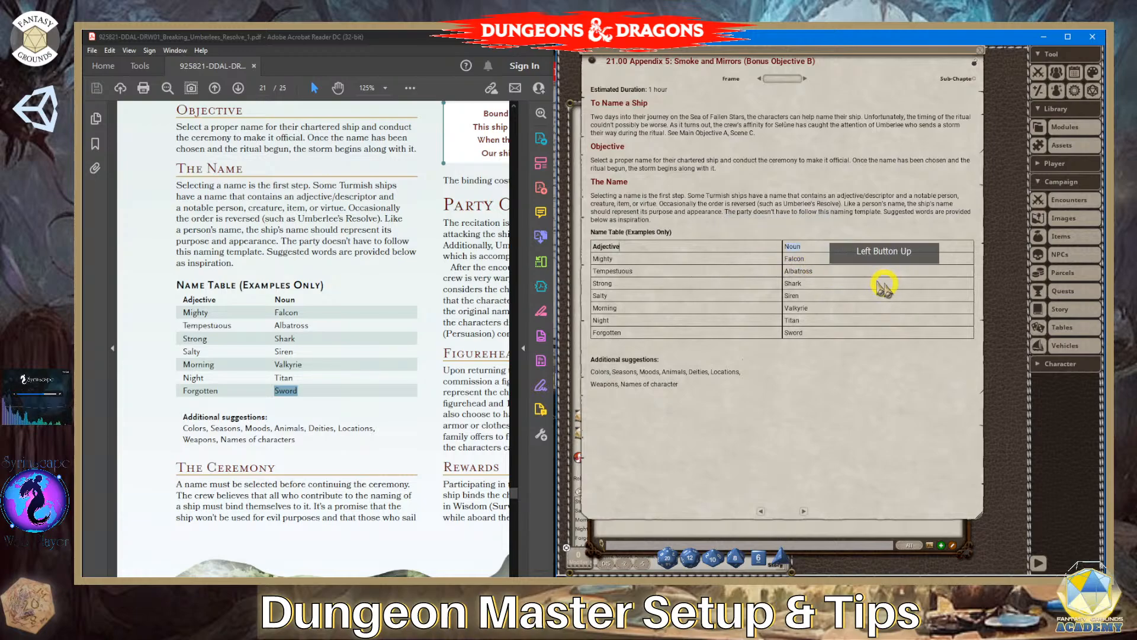
{"action": "left_click", "coordinate": [718, 354]}
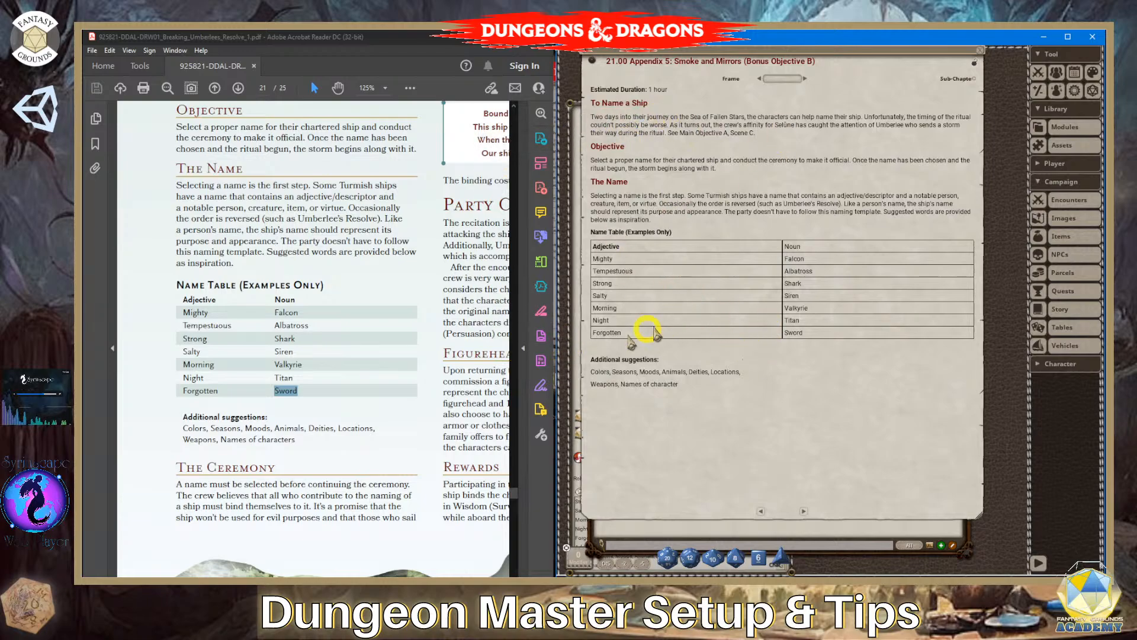
- Open the campaign's list of tables and filter it to the Breaking Umberlees Resolve group
{"action": "scroll", "coordinate": [242, 456], "scroll_direction": "down", "scroll_amount": 2}
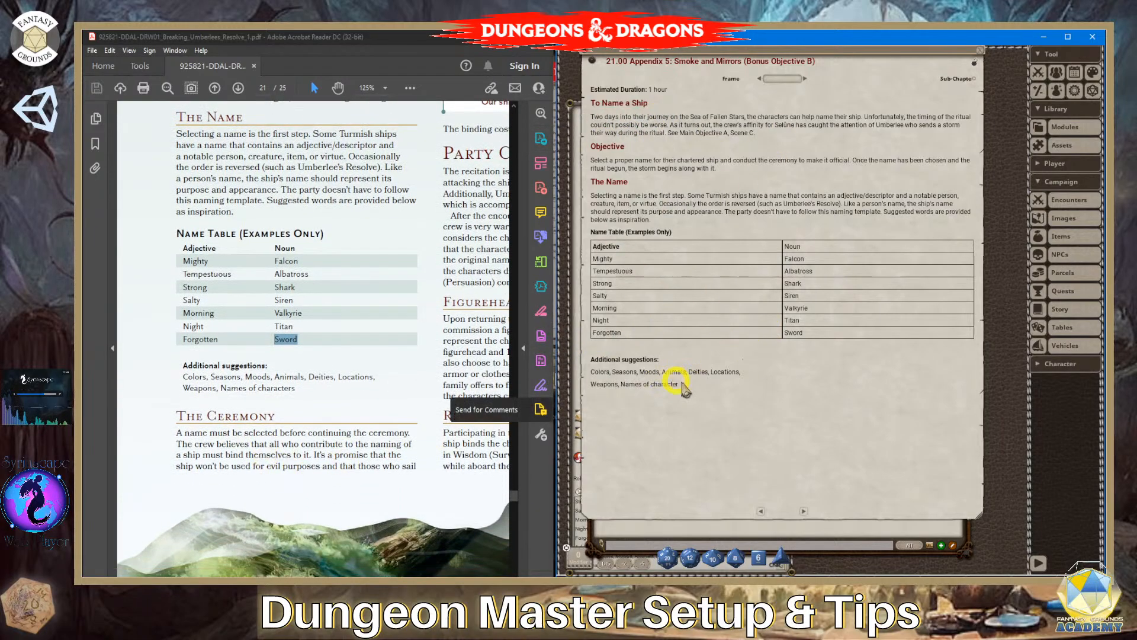
{"action": "scroll", "coordinate": [224, 253], "scroll_direction": "up", "scroll_amount": 4}
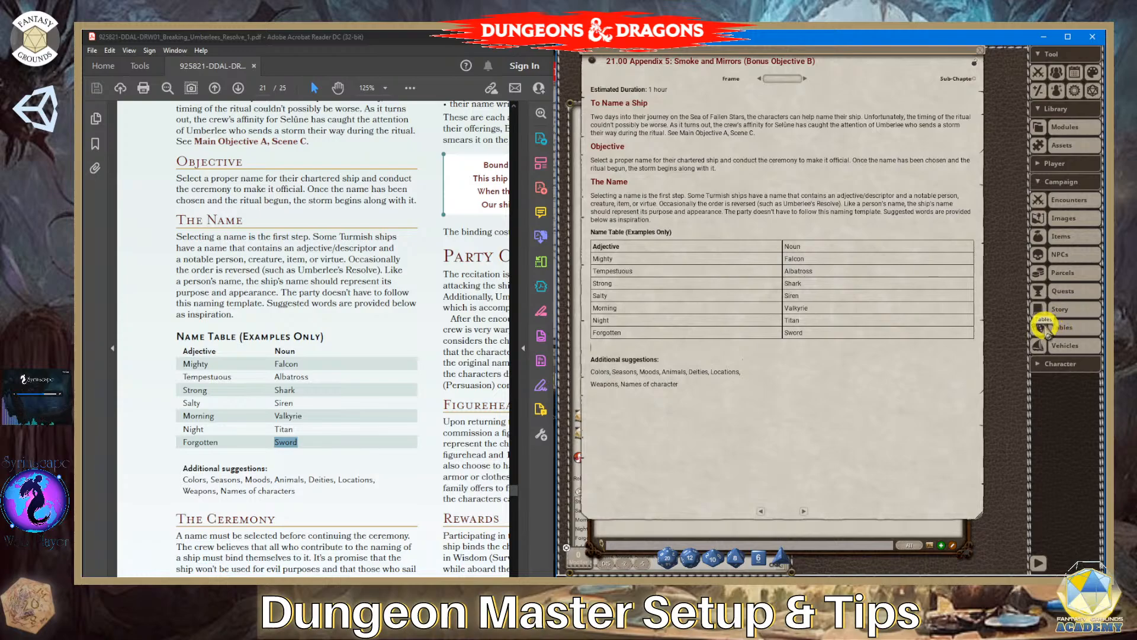
{"action": "left_click", "coordinate": [1066, 326]}
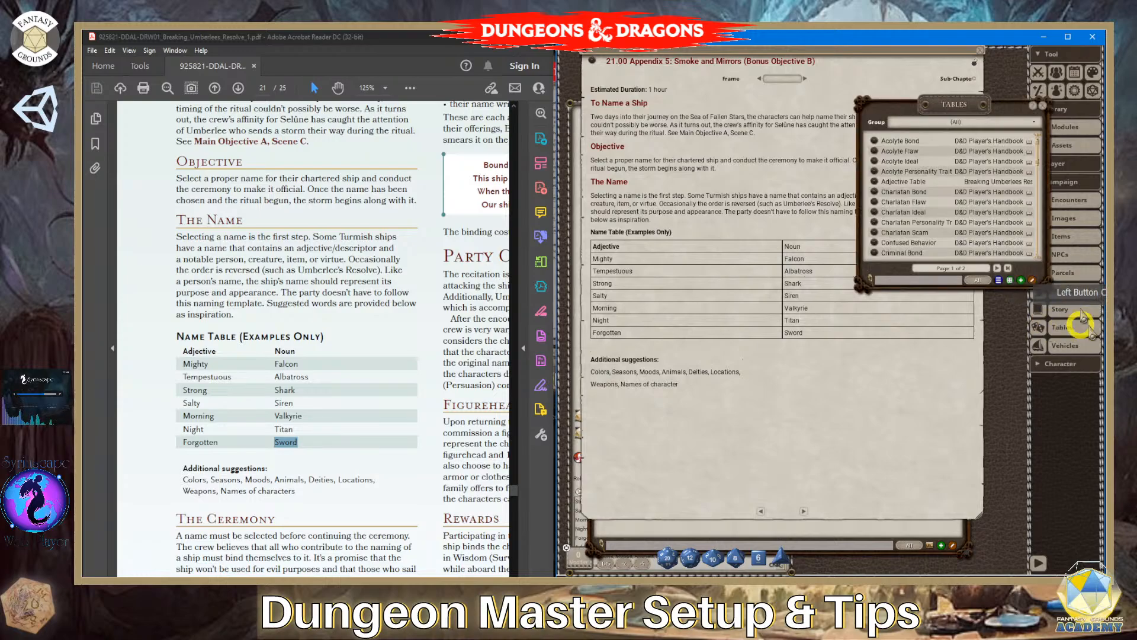
{"action": "left_click", "coordinate": [996, 123]}
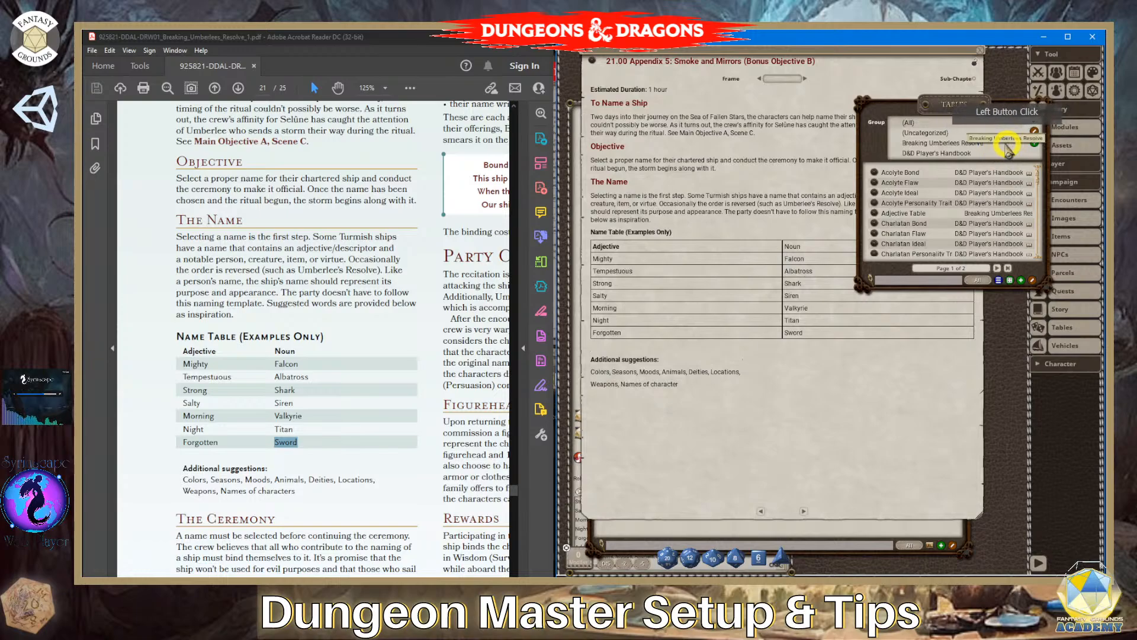
{"action": "left_click", "coordinate": [974, 142]}
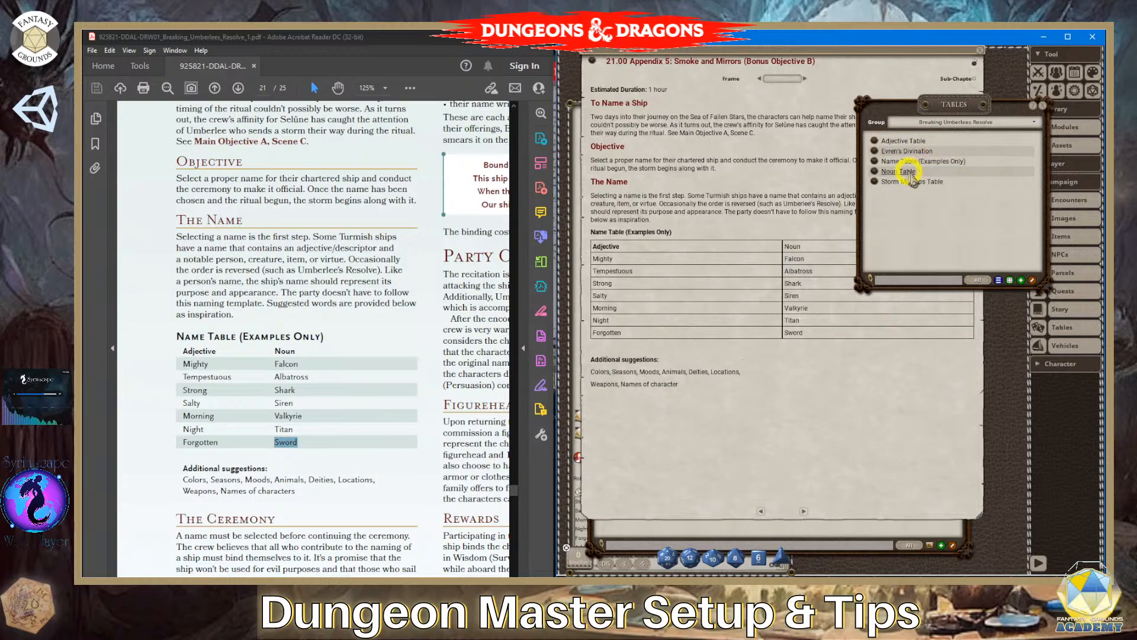
- Open the rollable Name Table (Examples Only) and place it beside the list of tables
{"action": "left_click_drag", "start_coordinate": [946, 112], "coordinate": [895, 89]}
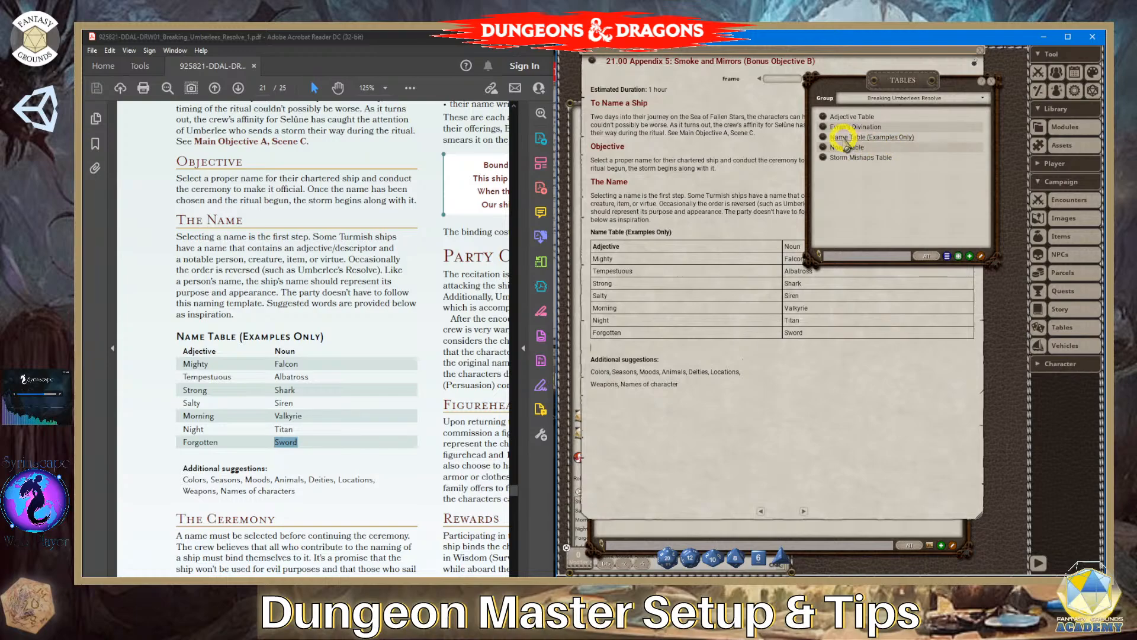
{"action": "left_click", "coordinate": [824, 138]}
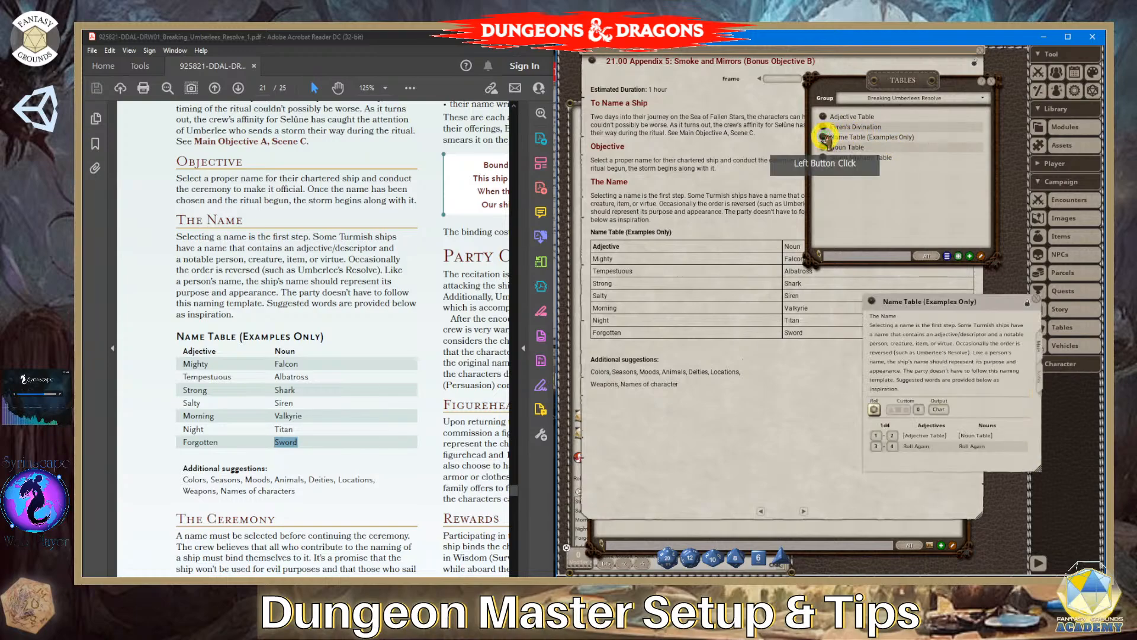
{"action": "left_click_drag", "start_coordinate": [990, 312], "coordinate": [856, 248]}
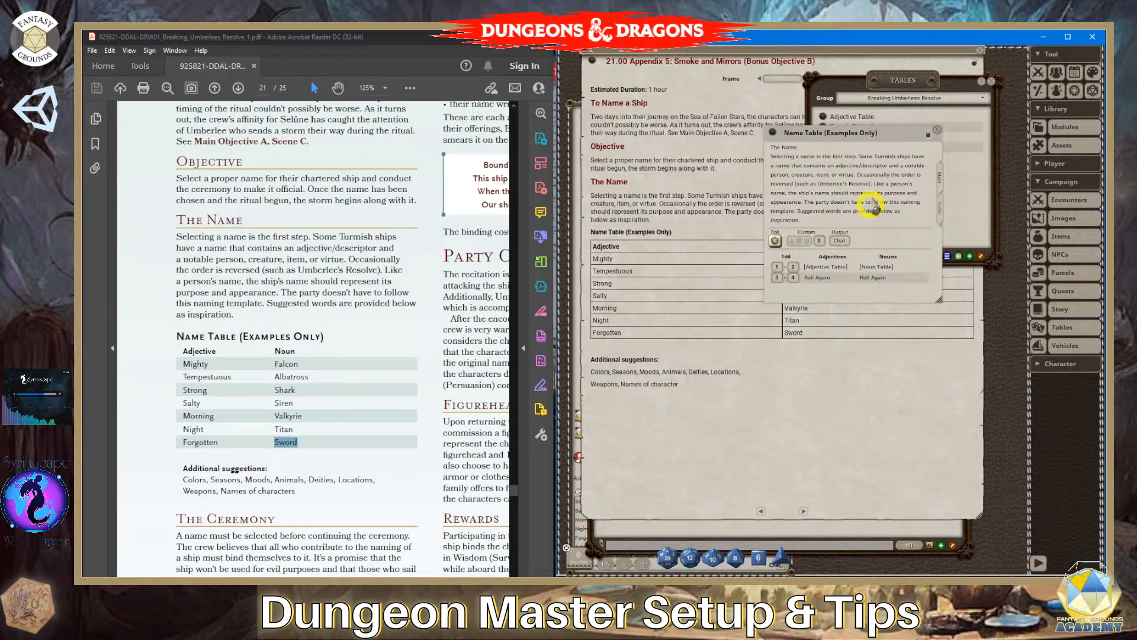
{"action": "left_click_drag", "start_coordinate": [886, 144], "coordinate": [765, 115]}
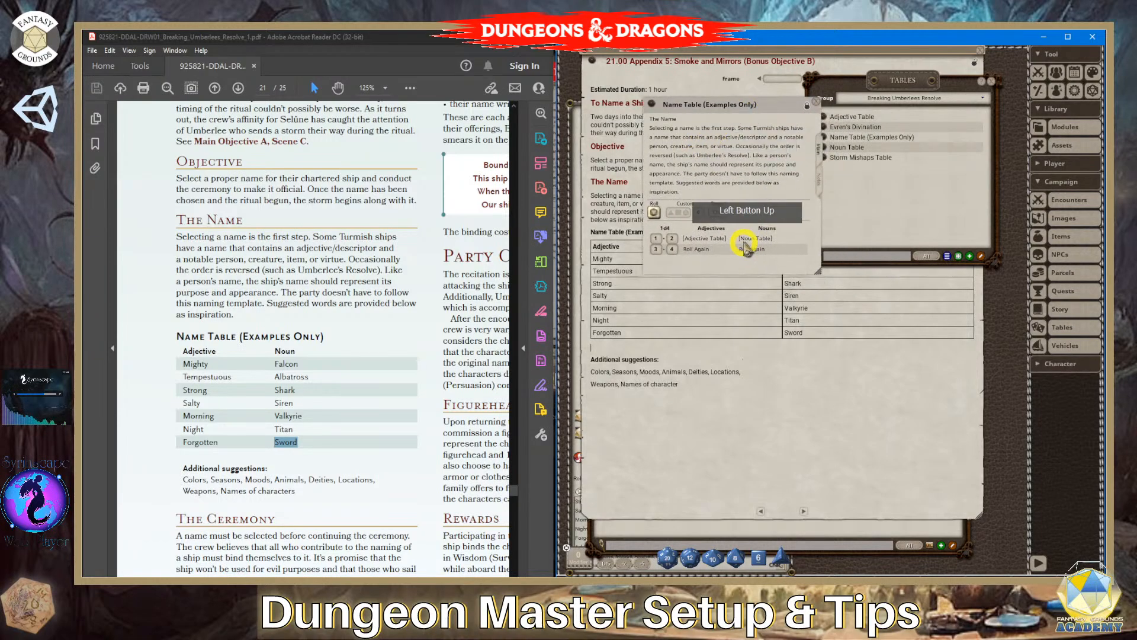
{"action": "left_click", "coordinate": [671, 241]}
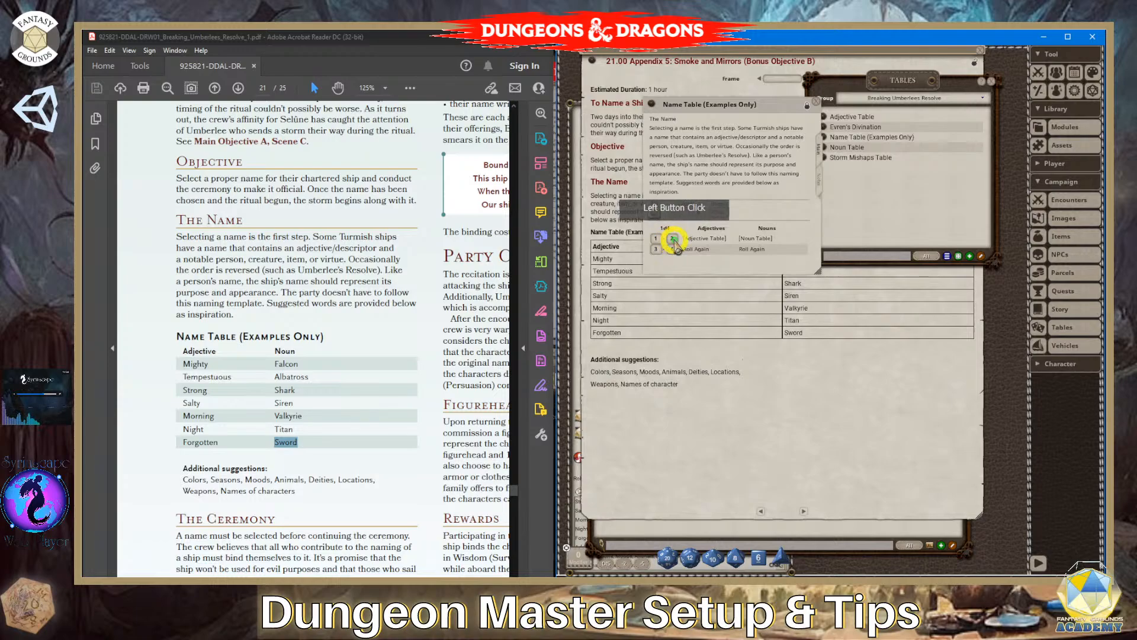
- Unlock and enlarge the Name Table (Examples Only), show its row and column editing controls, and lock it again
{"action": "left_click", "coordinate": [807, 105]}
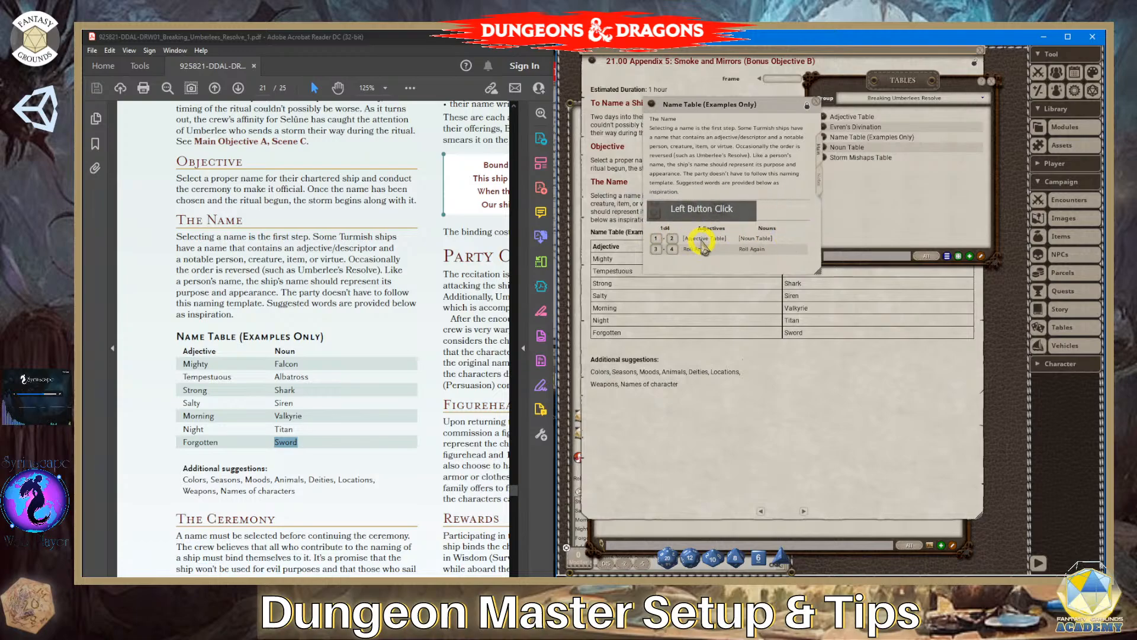
{"action": "left_click", "coordinate": [807, 105]}
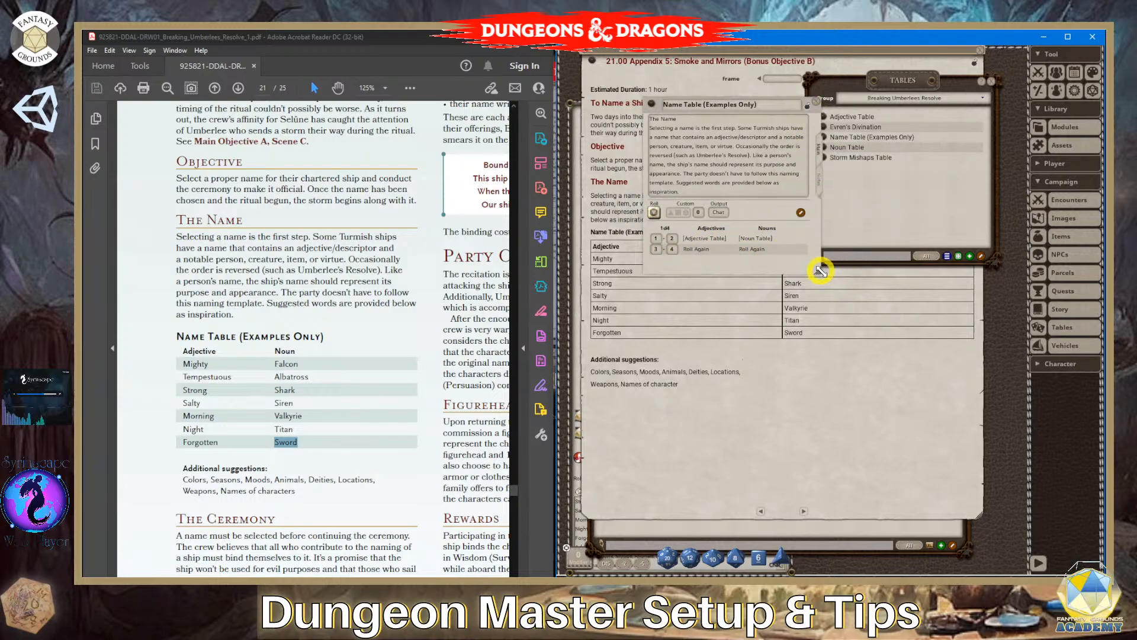
{"action": "left_click_drag", "start_coordinate": [818, 270], "coordinate": [921, 430]}
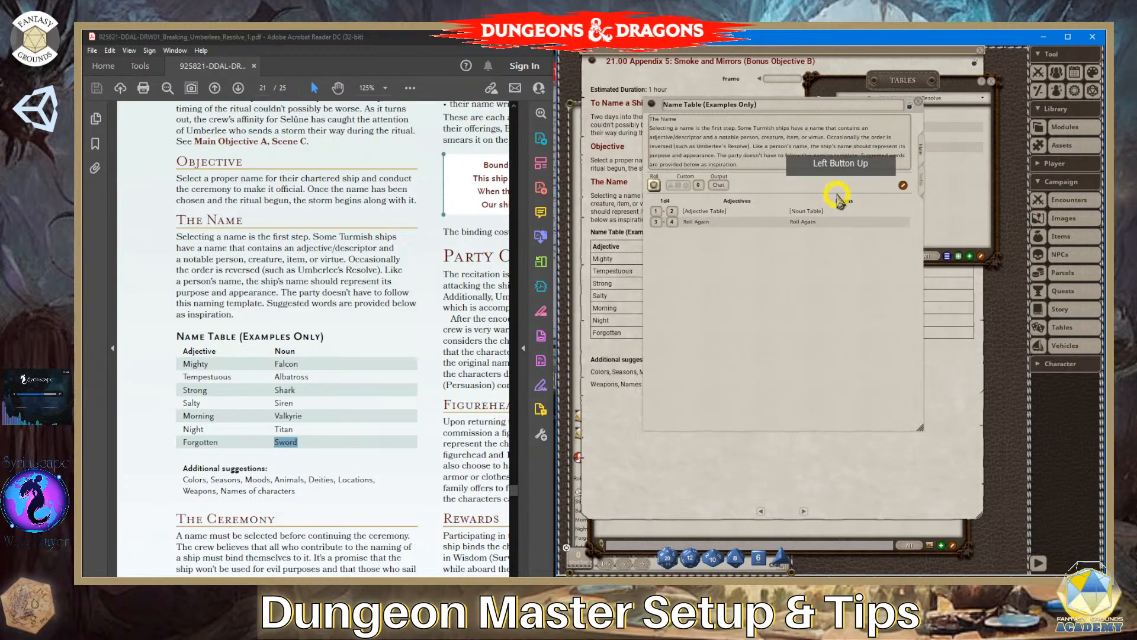
{"action": "left_click", "coordinate": [903, 186]}
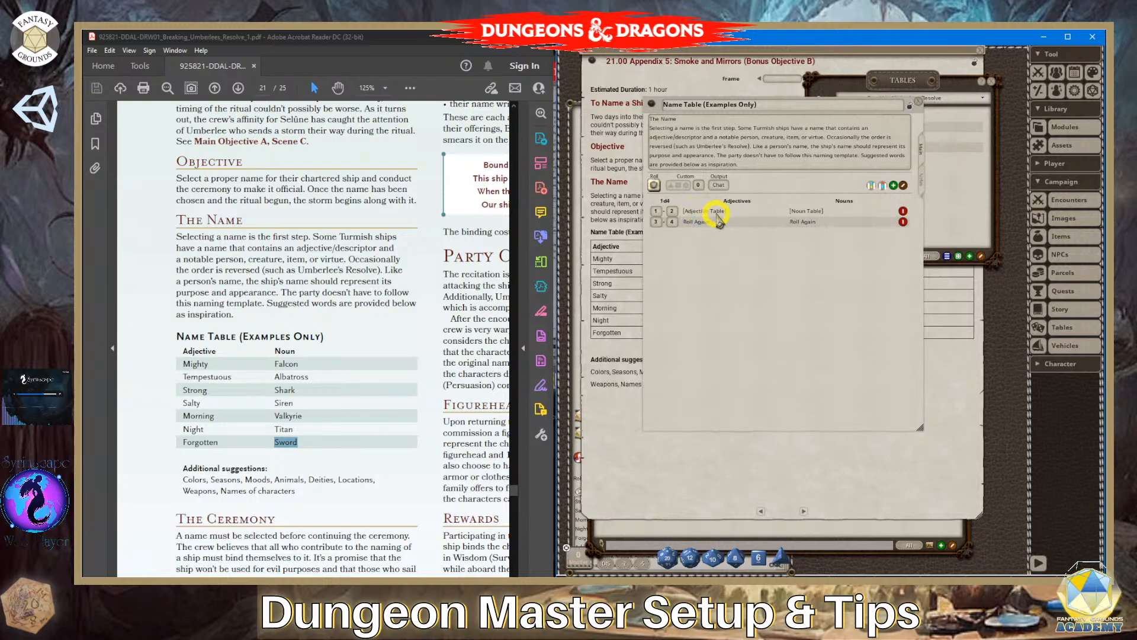
{"action": "left_click", "coordinate": [912, 108]}
- Open the Noun Table and Adjective Table and arrange them side by side with the Name Table (Examples Only)
{"action": "left_click_drag", "start_coordinate": [875, 106], "coordinate": [709, 97]}
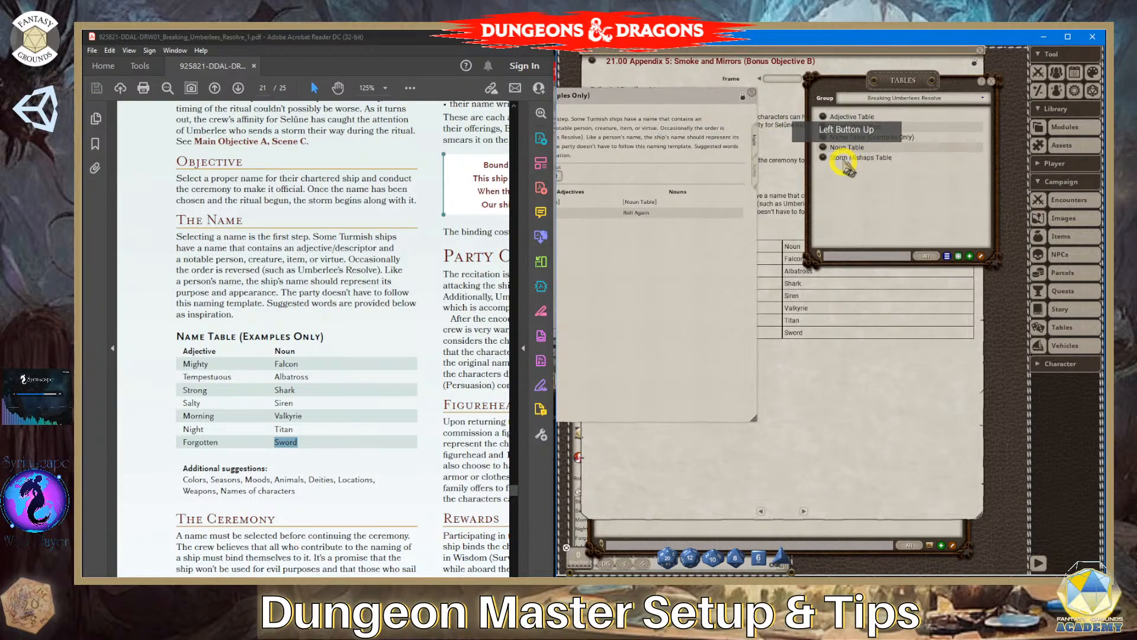
{"action": "left_click", "coordinate": [822, 147]}
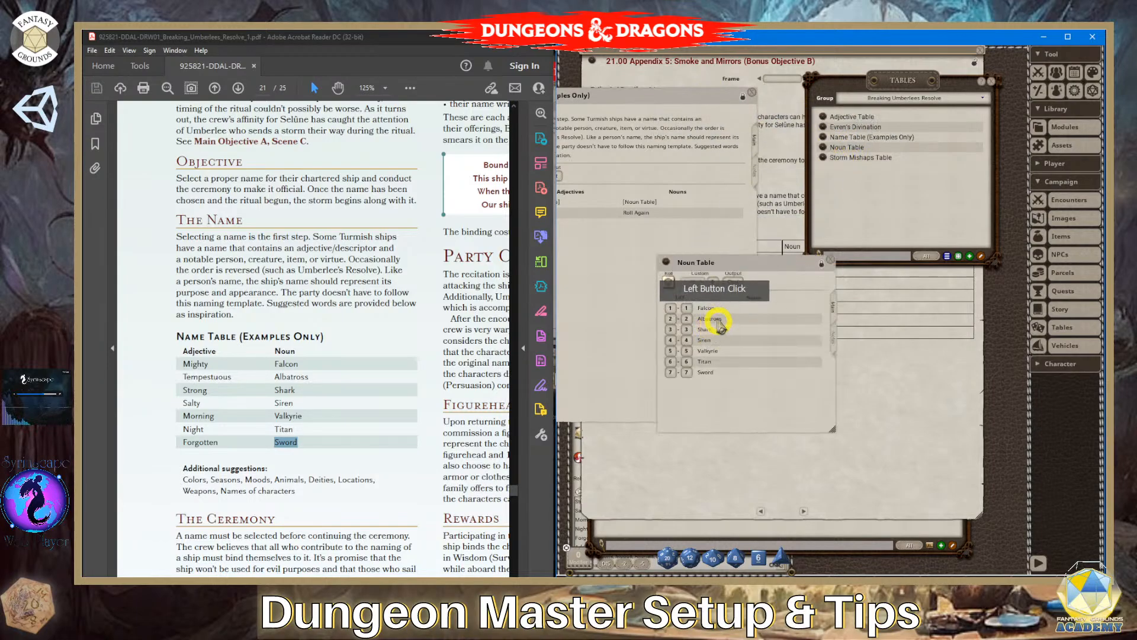
{"action": "left_click", "coordinate": [826, 116]}
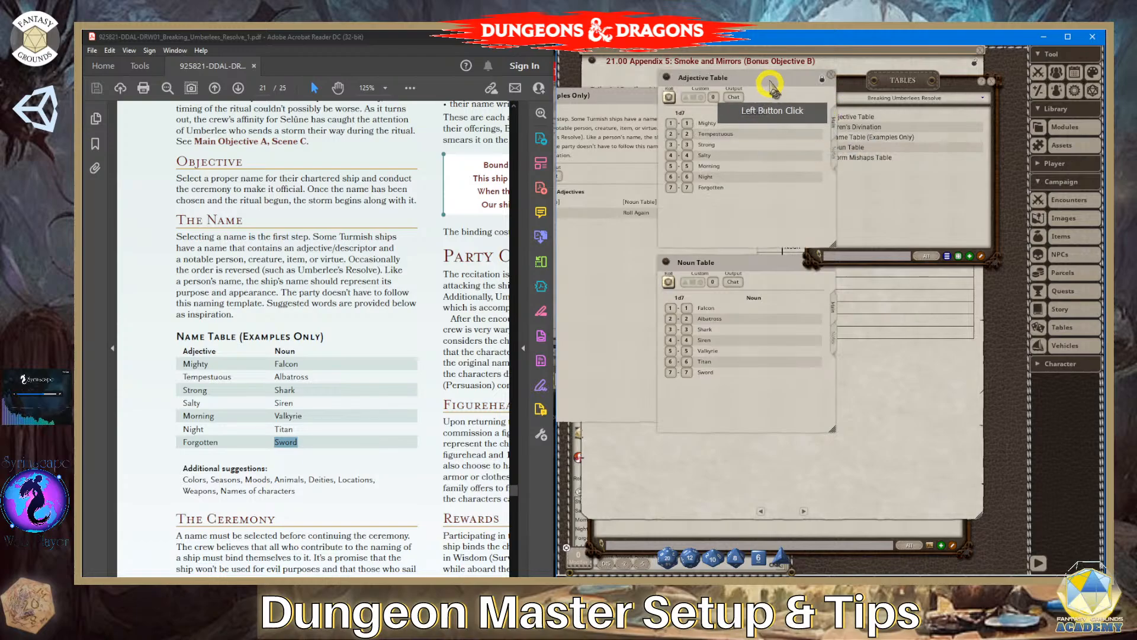
{"action": "left_click_drag", "start_coordinate": [743, 78], "coordinate": [888, 273]}
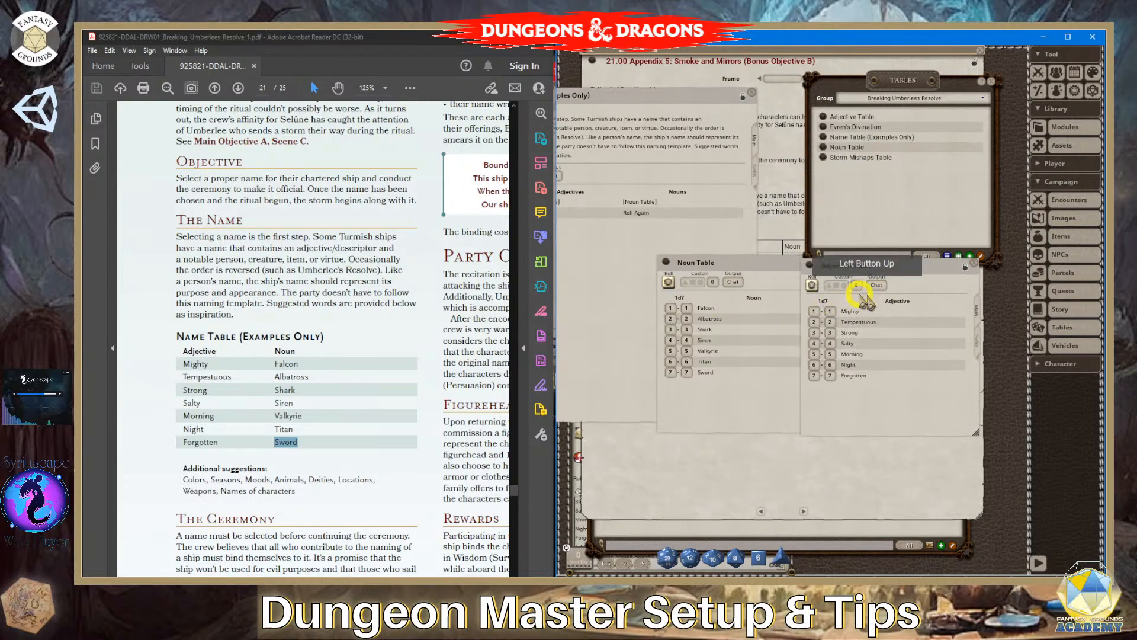
{"action": "left_click", "coordinate": [665, 94]}
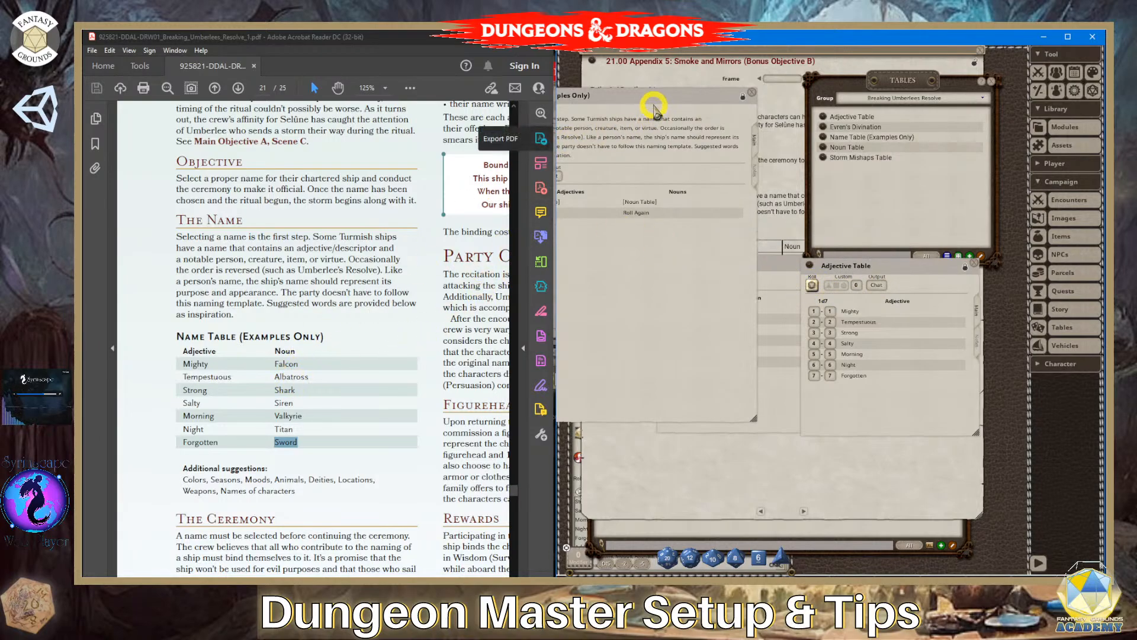
{"action": "left_click", "coordinate": [792, 270]}
{"action": "left_click_drag", "start_coordinate": [791, 270], "coordinate": [789, 304]}
{"action": "left_click", "coordinate": [905, 270]}
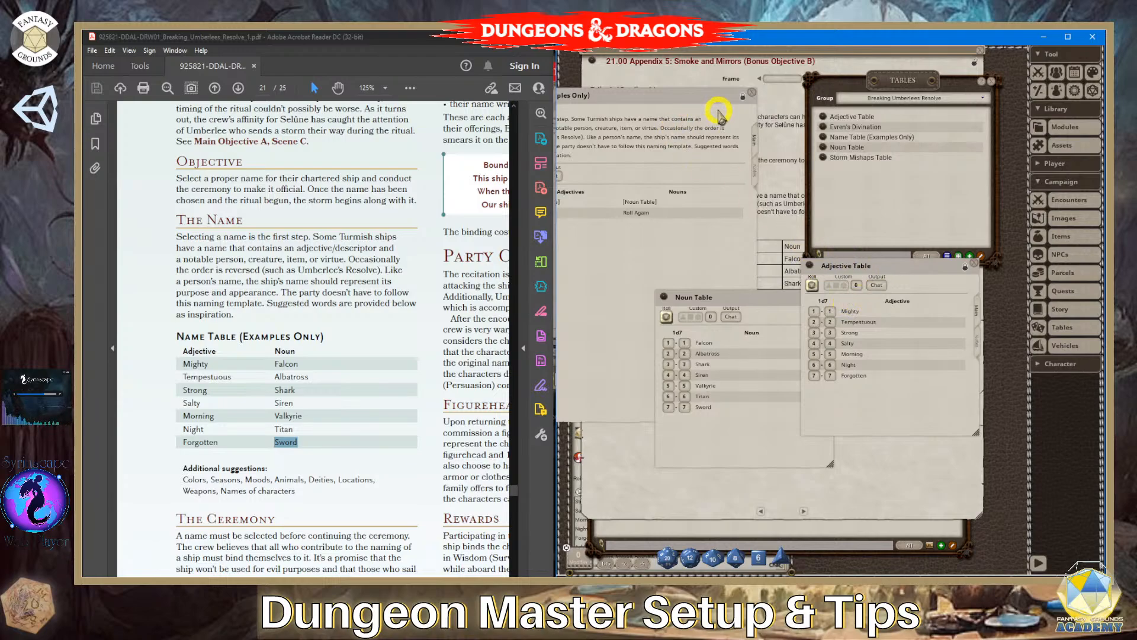
- Open the campaign's story templates from the Story list and create a blank story template
{"action": "left_click_drag", "start_coordinate": [774, 300], "coordinate": [748, 261]}
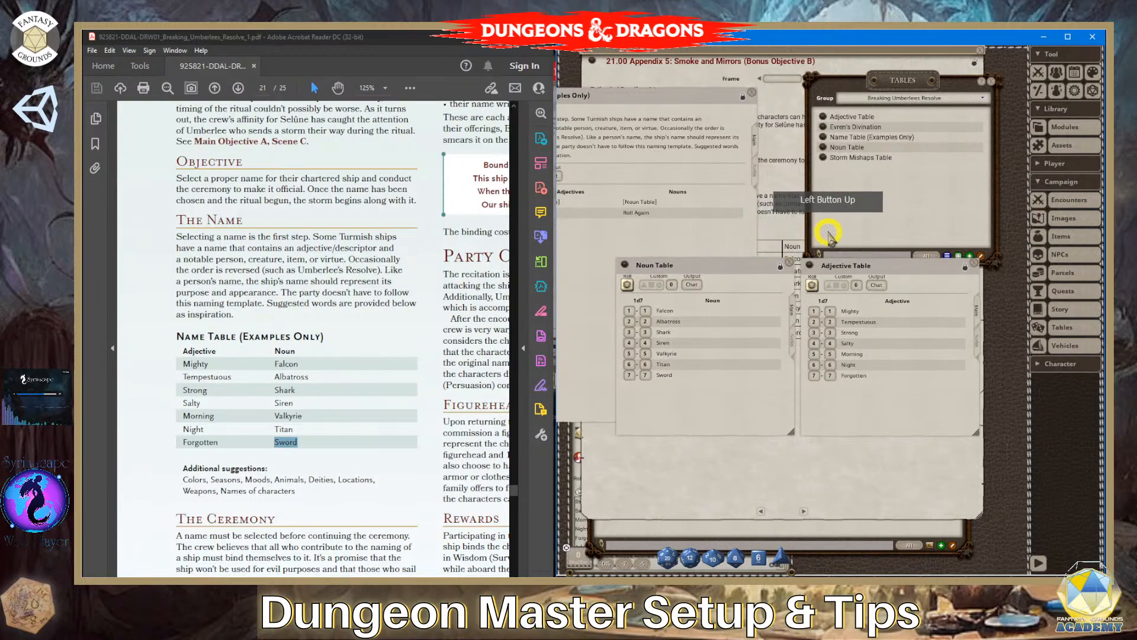
{"action": "left_click", "coordinate": [1063, 184]}
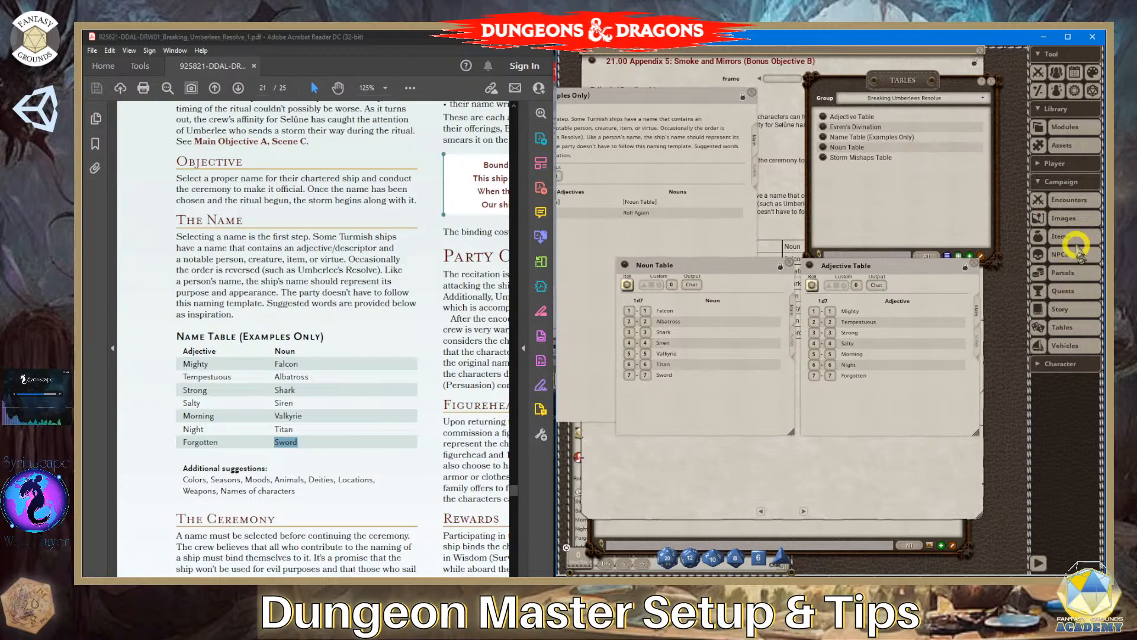
{"action": "left_click", "coordinate": [1060, 308]}
{"action": "left_click", "coordinate": [617, 76]}
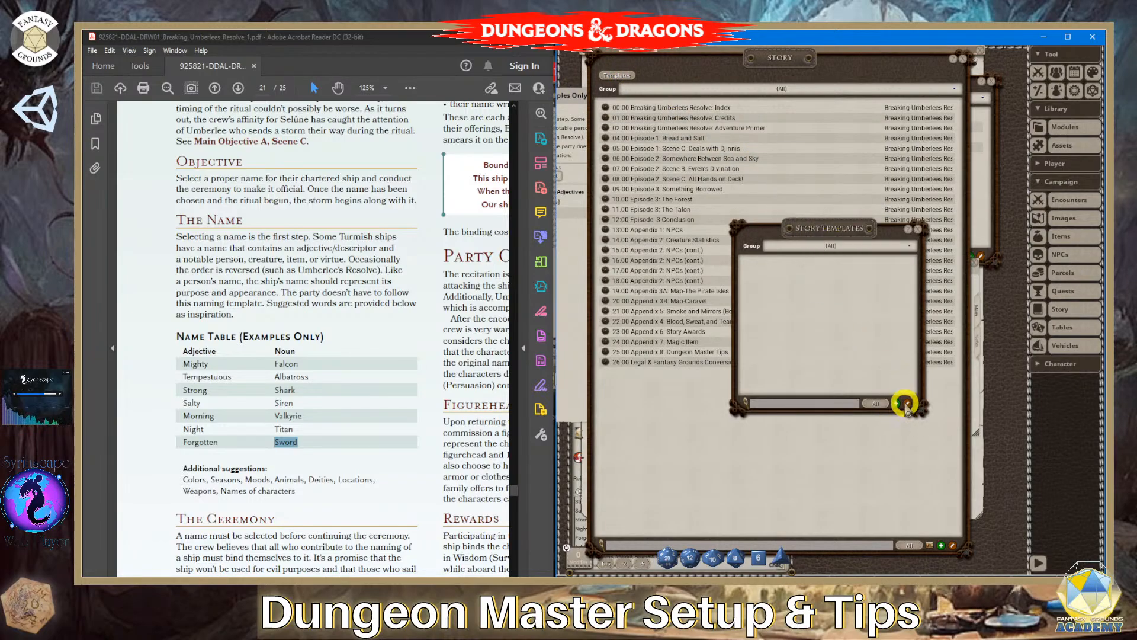
{"action": "left_click", "coordinate": [896, 404]}
{"action": "left_click", "coordinate": [764, 219]}
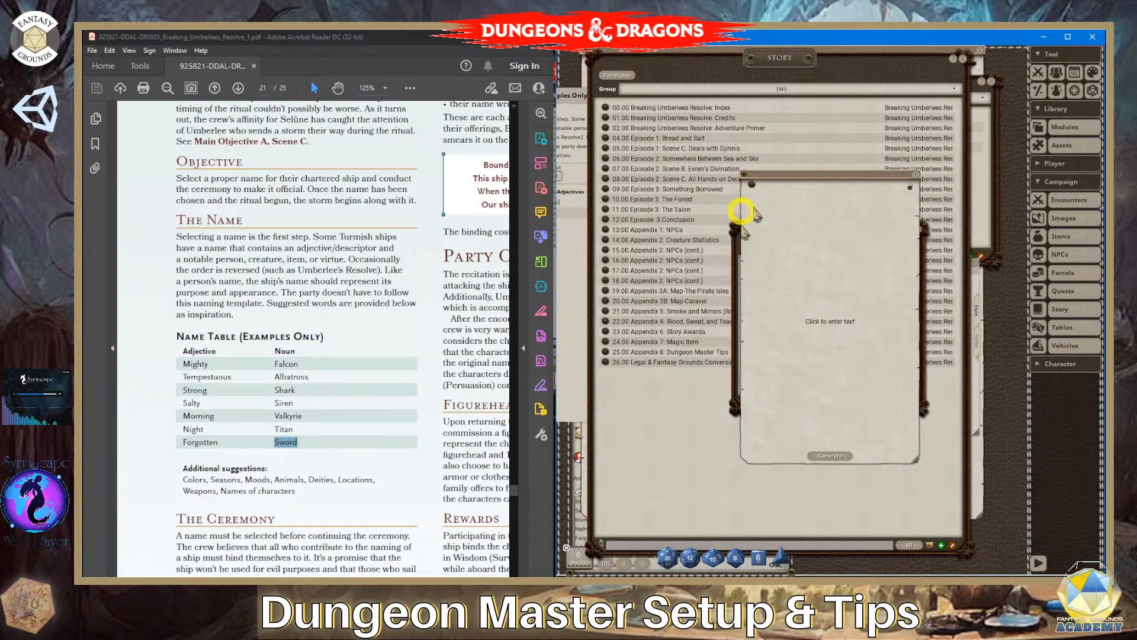
{"action": "left_click", "coordinate": [919, 176]}
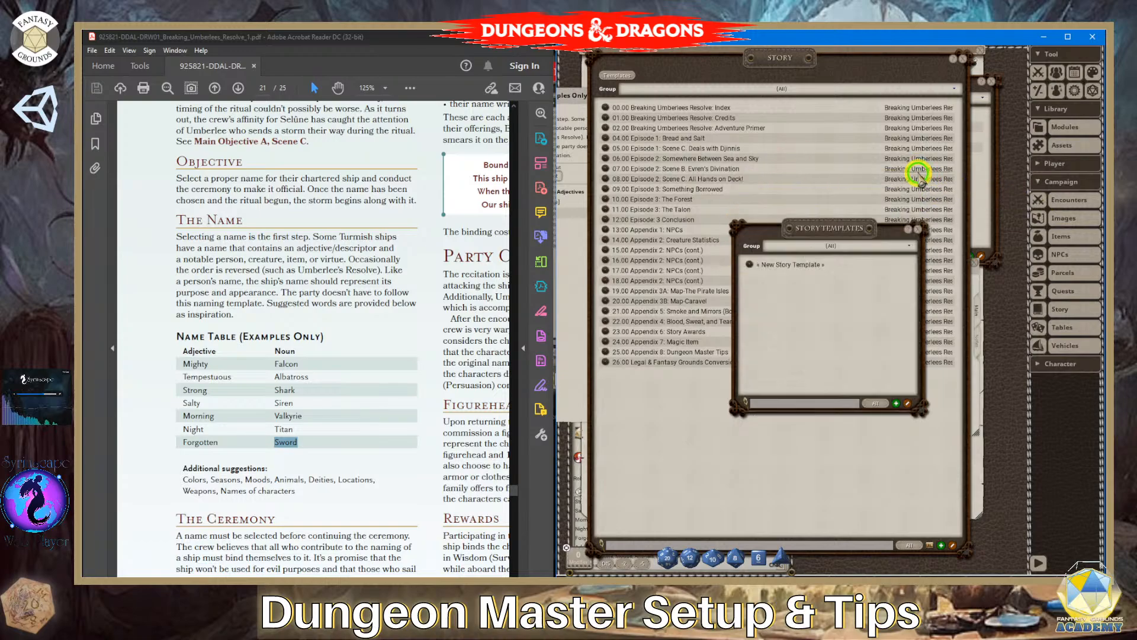
- Delete the blank story template and close the Story Templates and Story lists
{"action": "right_click", "coordinate": [745, 270]}
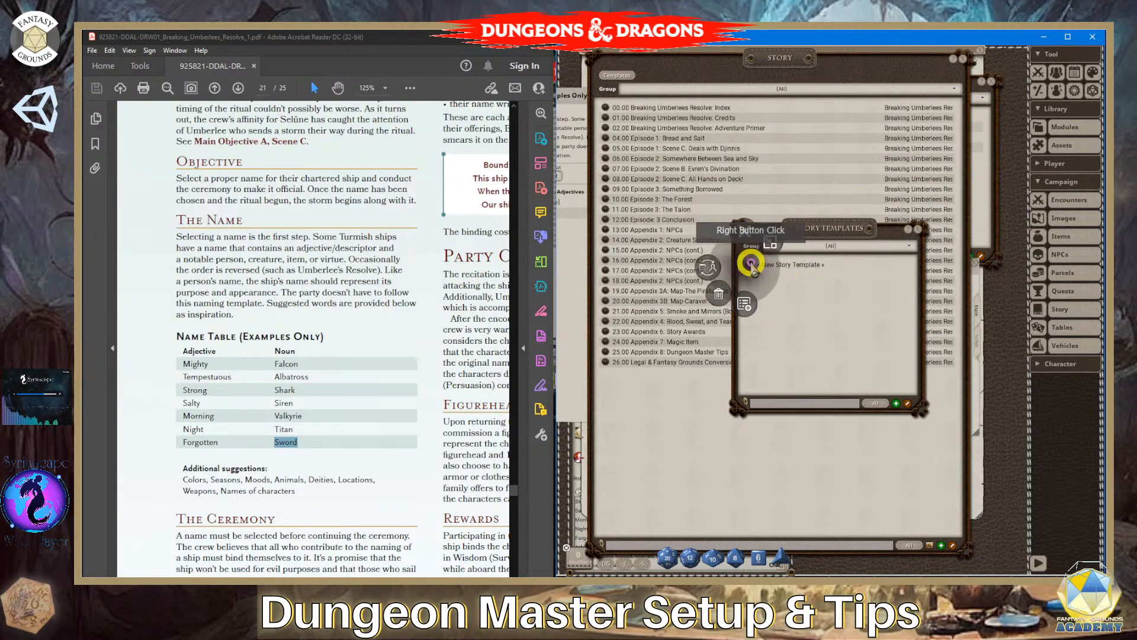
{"action": "left_click", "coordinate": [735, 289]}
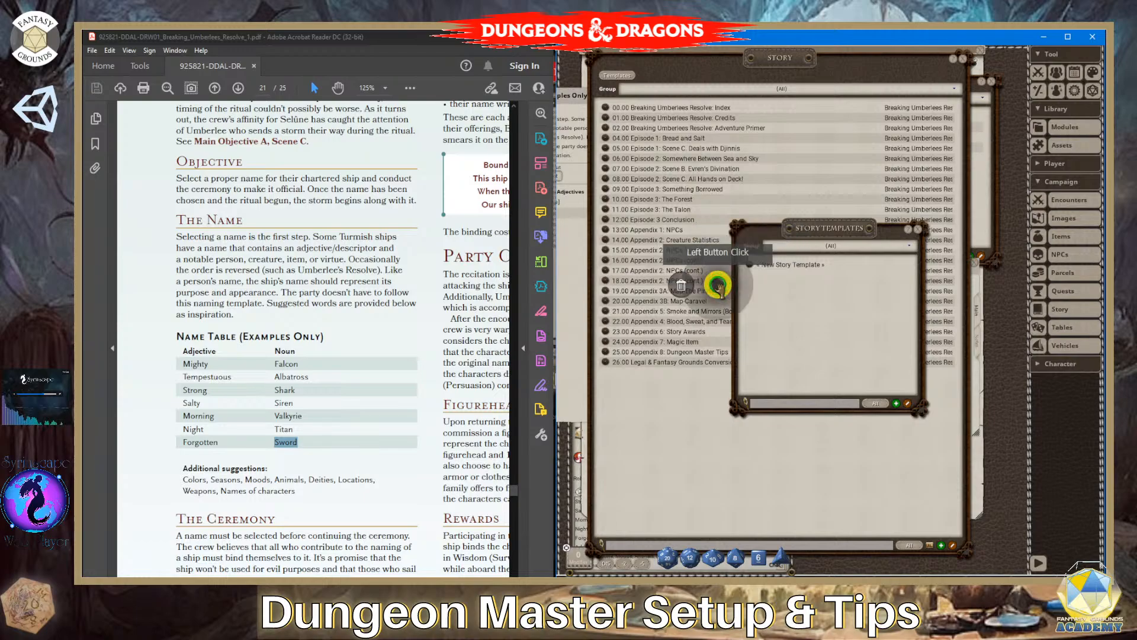
{"action": "left_click", "coordinate": [685, 287]}
{"action": "left_click", "coordinate": [919, 231]}
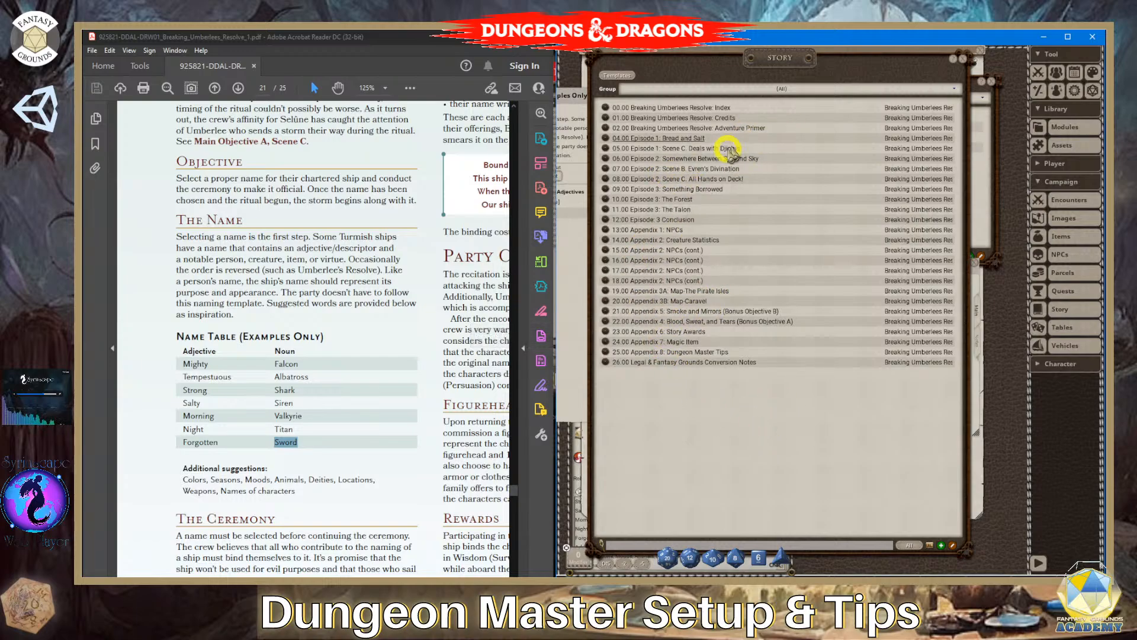
{"action": "left_click", "coordinate": [971, 64]}
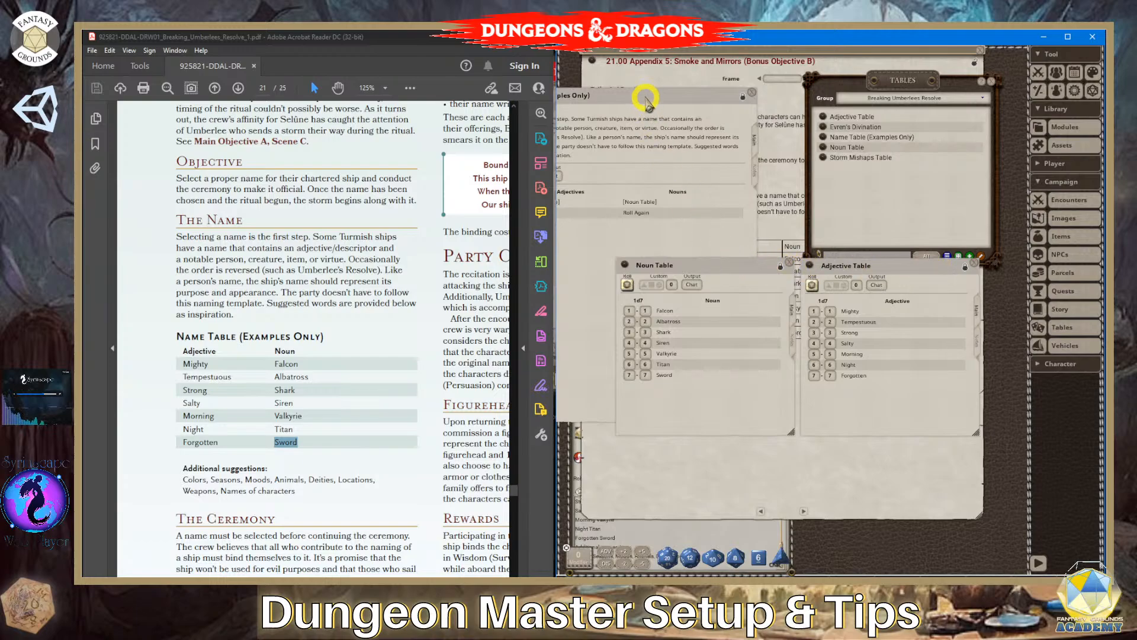
- Close the Noun Table and Adjective Table, keeping the Name Table (Examples Only) open and moved clear of the story text
{"action": "left_click", "coordinate": [636, 207]}
{"action": "left_click", "coordinate": [637, 210]}
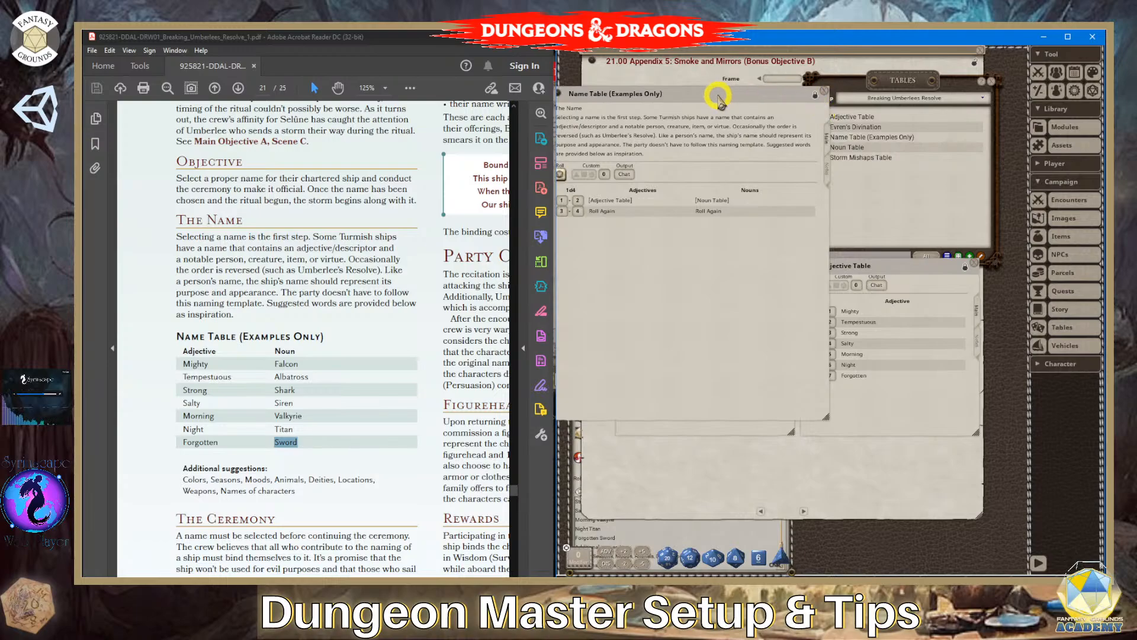
{"action": "left_click_drag", "start_coordinate": [718, 98], "coordinate": [975, 207]}
{"action": "left_click", "coordinate": [732, 263]}
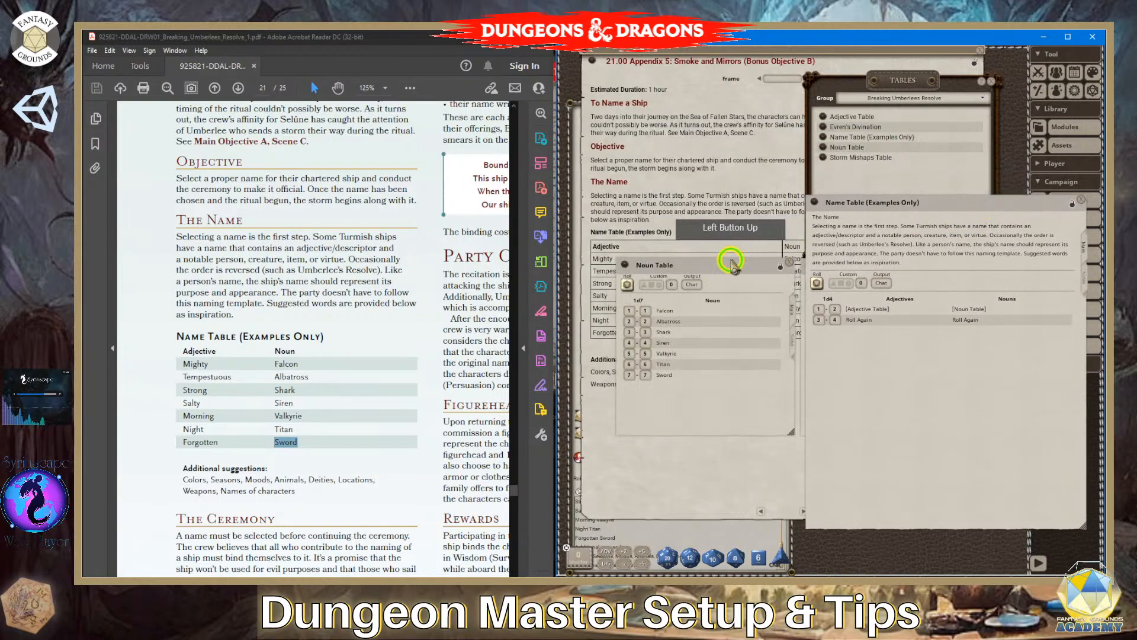
{"action": "left_click_drag", "start_coordinate": [733, 264], "coordinate": [655, 273]}
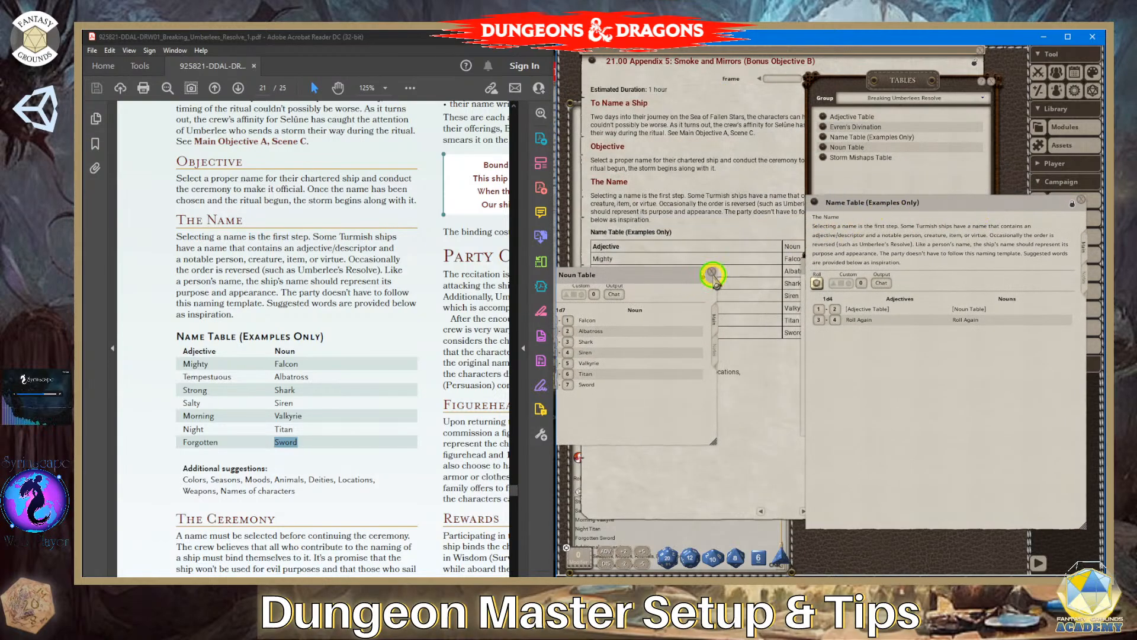
{"action": "left_click", "coordinate": [713, 273]}
{"action": "left_click_drag", "start_coordinate": [933, 203], "coordinate": [895, 254]}
{"action": "left_click", "coordinate": [973, 264]}
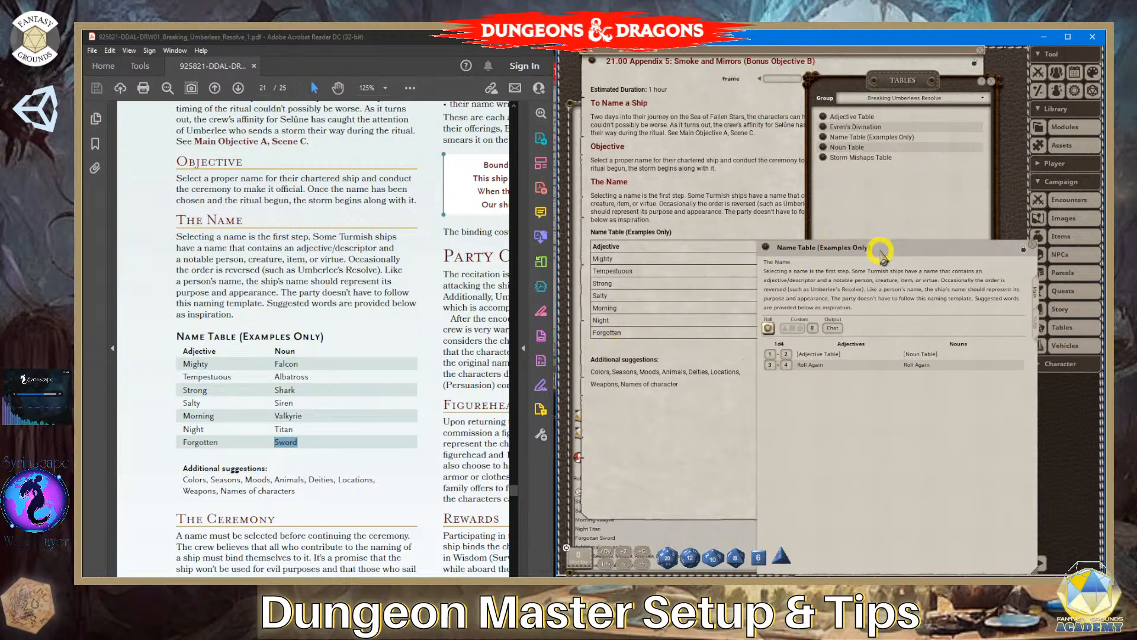
- Insert a link to the Name Table (Examples Only) below the story's name table, and close that table and the list of tables
{"action": "left_click_drag", "start_coordinate": [880, 252], "coordinate": [955, 260]}
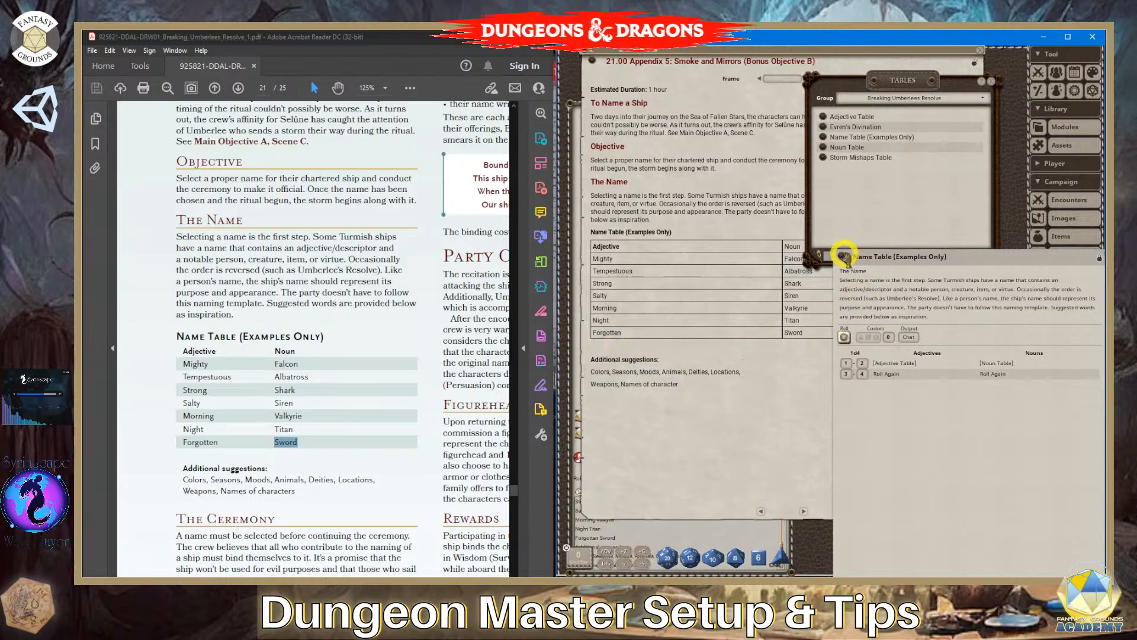
{"action": "left_click_drag", "start_coordinate": [844, 256], "coordinate": [595, 349]}
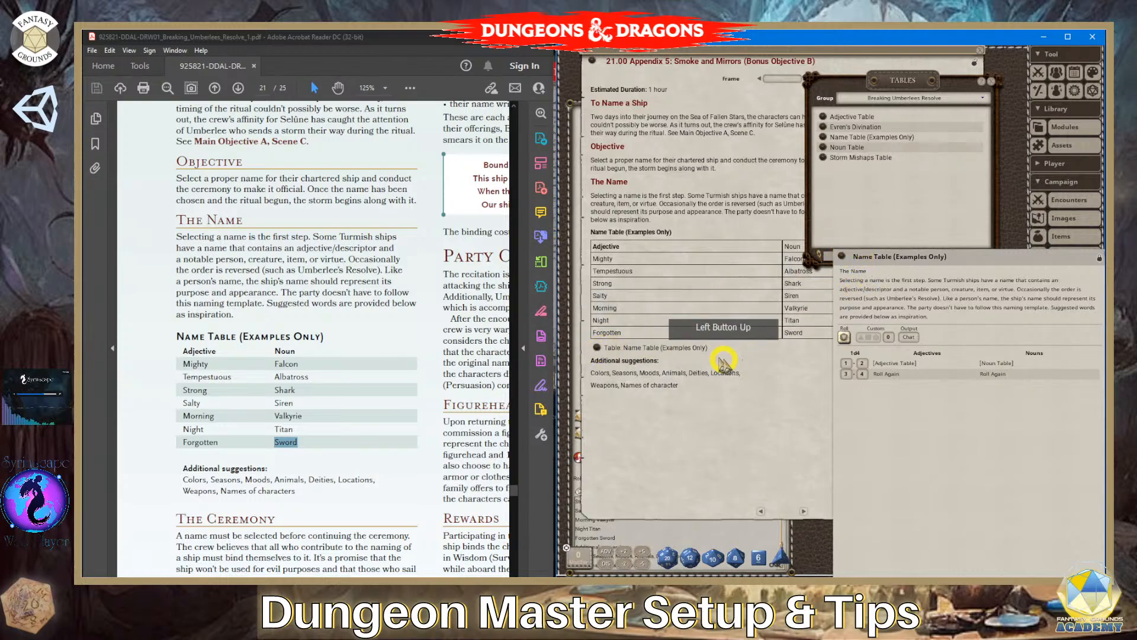
{"action": "left_click_drag", "start_coordinate": [1018, 258], "coordinate": [770, 313]}
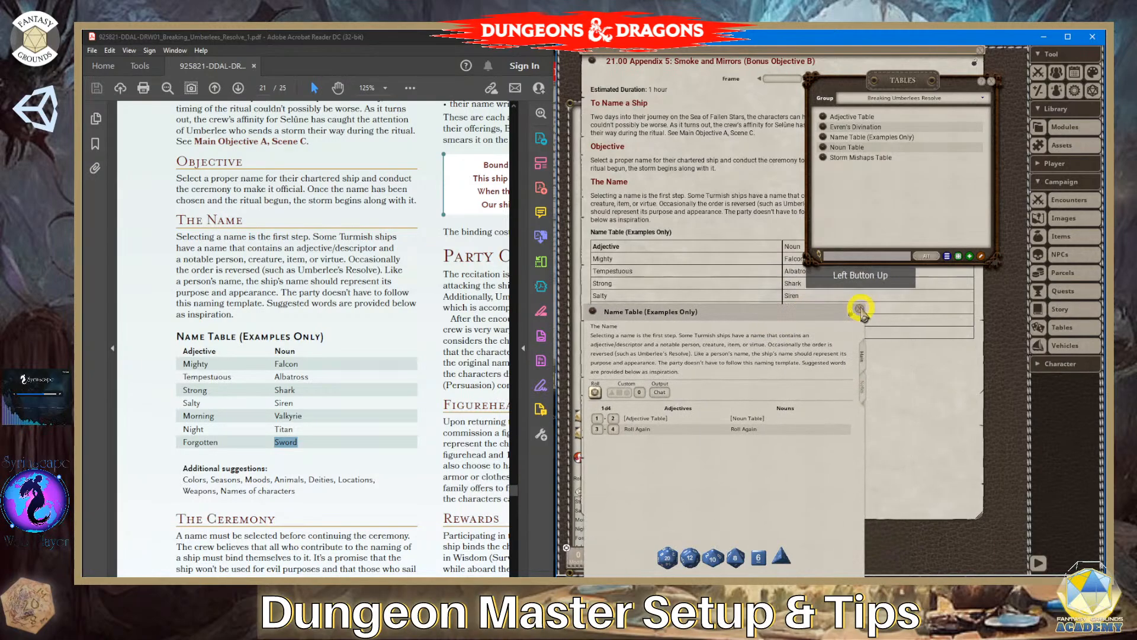
{"action": "left_click", "coordinate": [860, 308]}
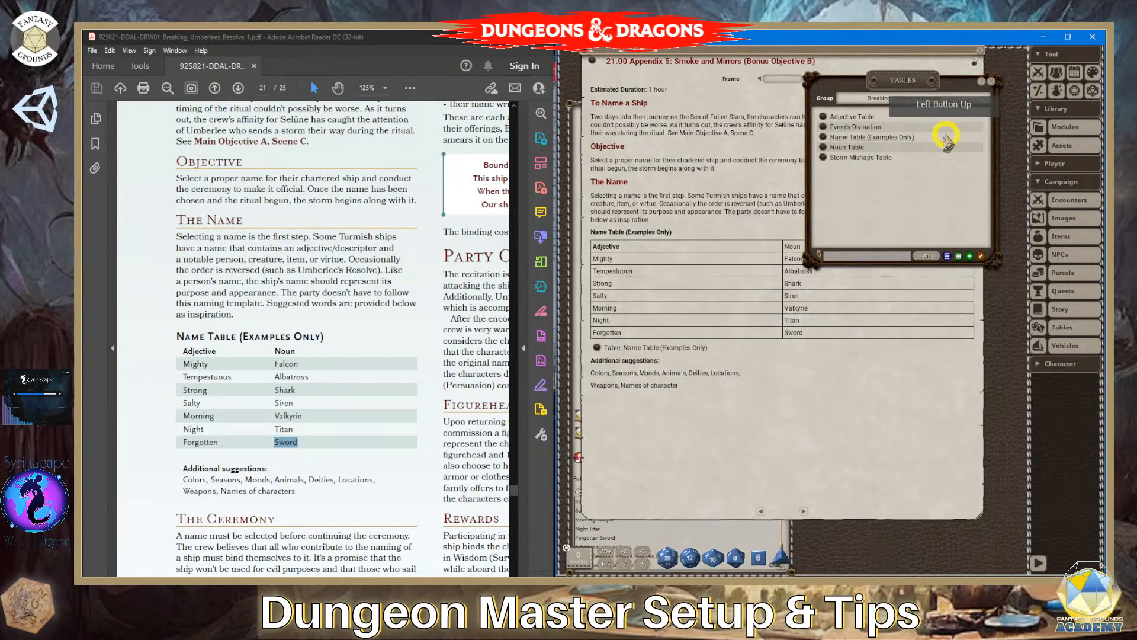
{"action": "left_click", "coordinate": [994, 82]}
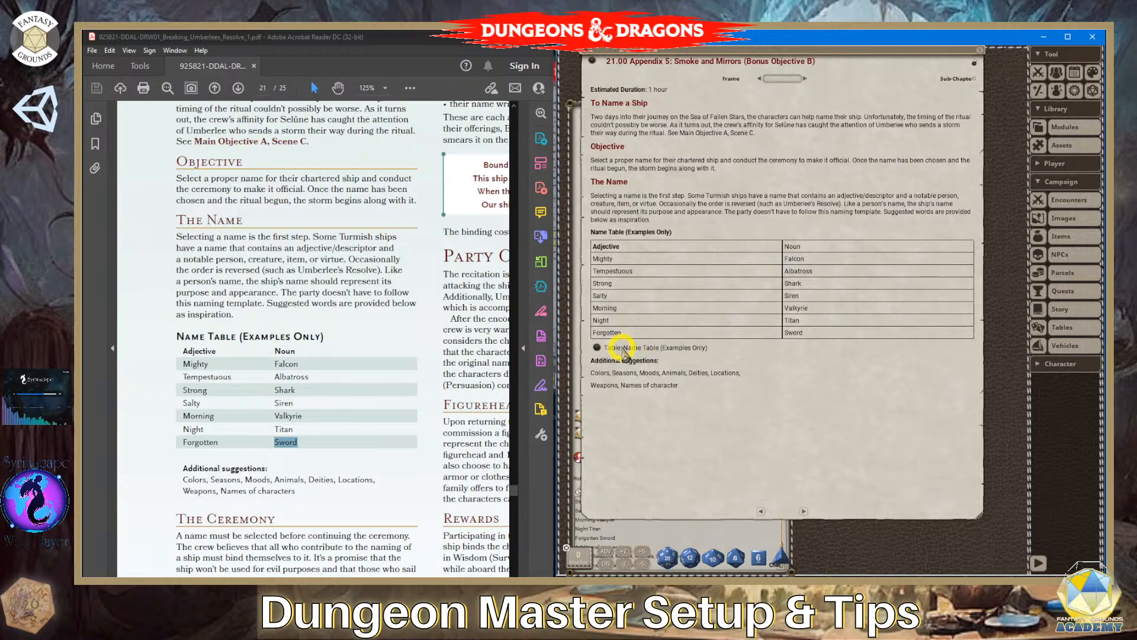
- Make the "Table:" prefix of the inserted Name Table link bold
{"action": "left_click_drag", "start_coordinate": [623, 349], "coordinate": [602, 349]}
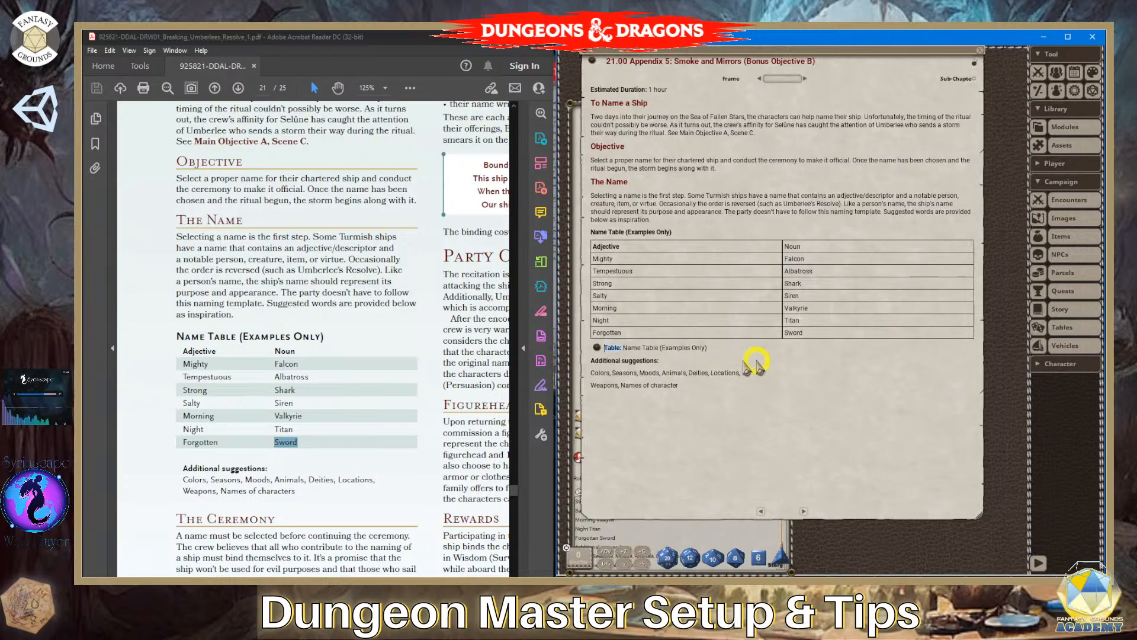
{"action": "left_click", "coordinate": [663, 353]}
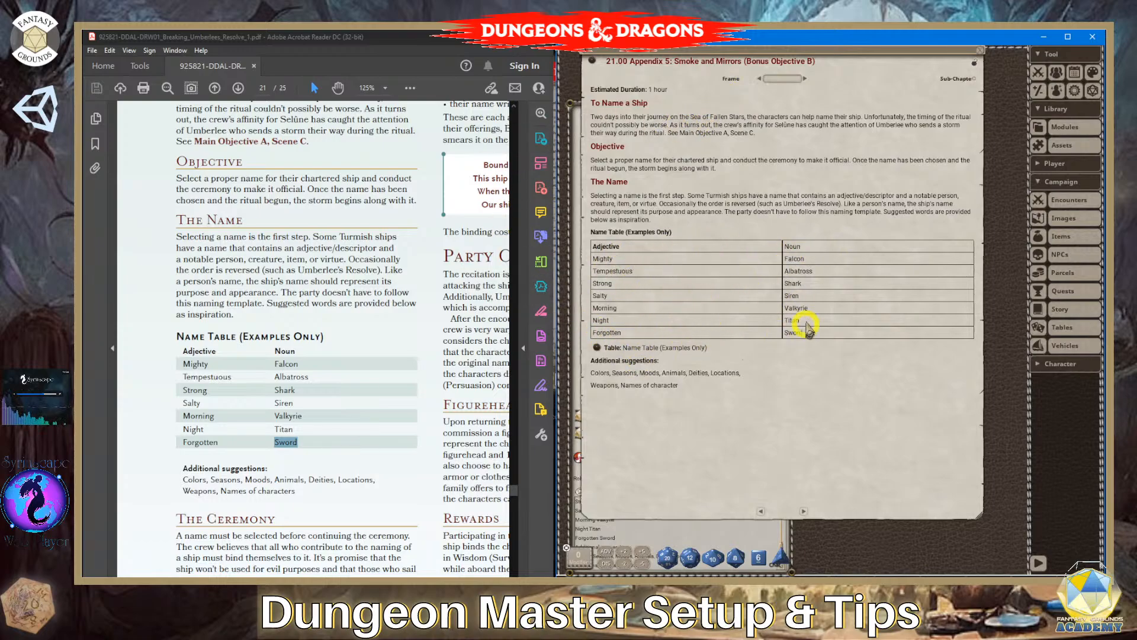
{"action": "scroll", "coordinate": [255, 473], "scroll_direction": "down", "scroll_amount": 1}
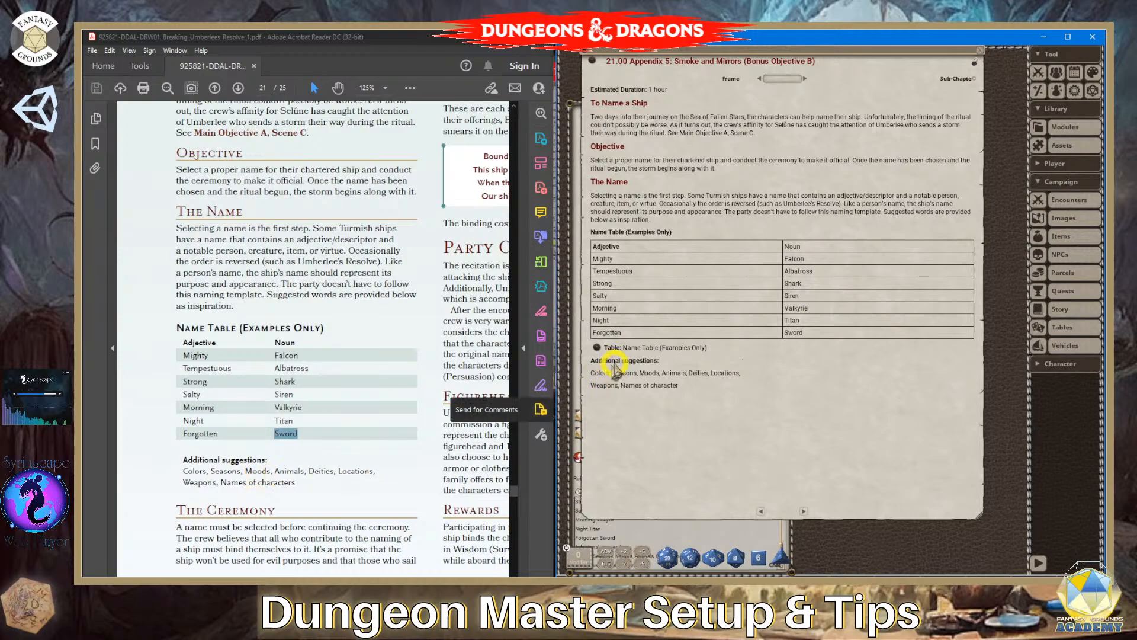
- Open the Name Table (Examples Only) from its story link, close the story to reveal the chat, and test-roll the table twice
{"action": "left_click", "coordinate": [599, 348]}
{"action": "left_click_drag", "start_coordinate": [681, 318], "coordinate": [739, 205]}
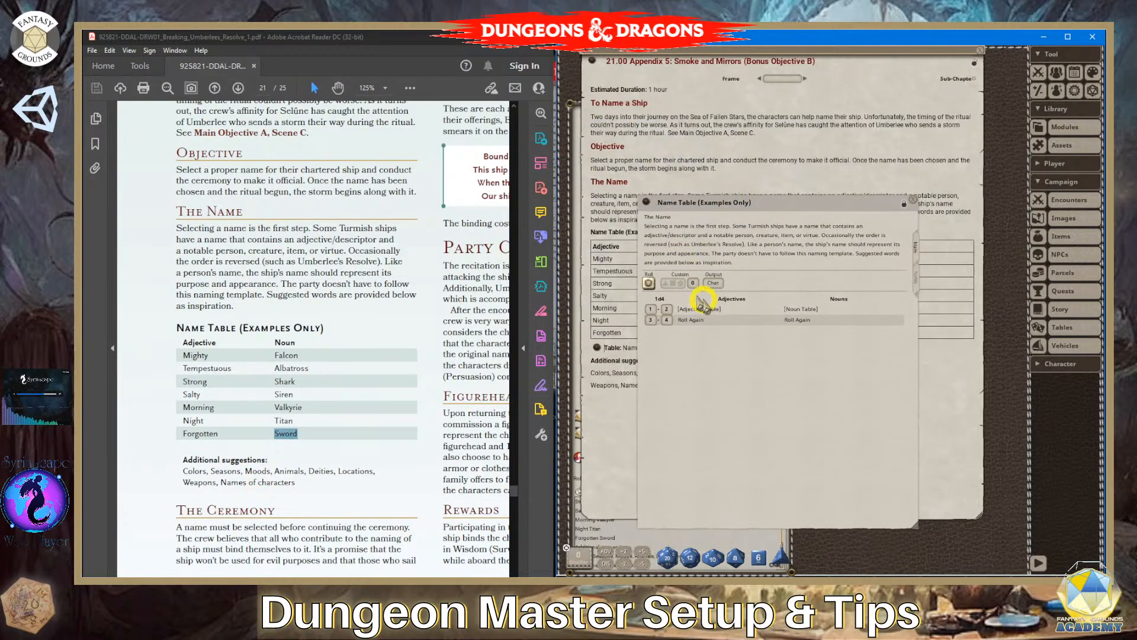
{"action": "left_click", "coordinate": [649, 283]}
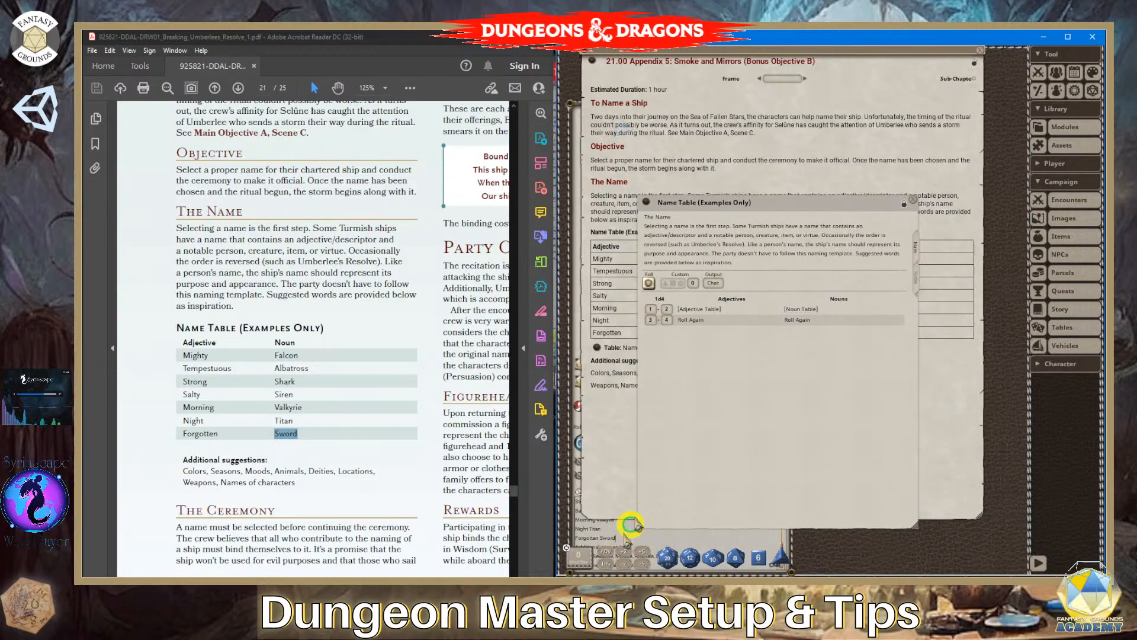
{"action": "left_click", "coordinate": [573, 109]}
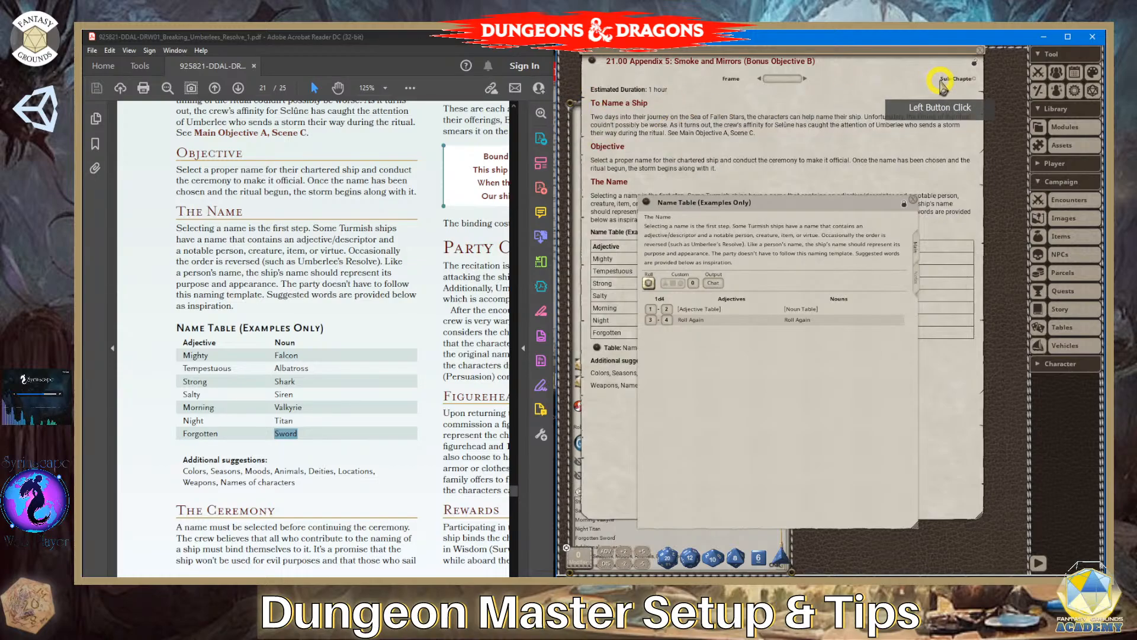
{"action": "left_click", "coordinate": [980, 49]}
{"action": "left_click_drag", "start_coordinate": [792, 200], "coordinate": [894, 52]}
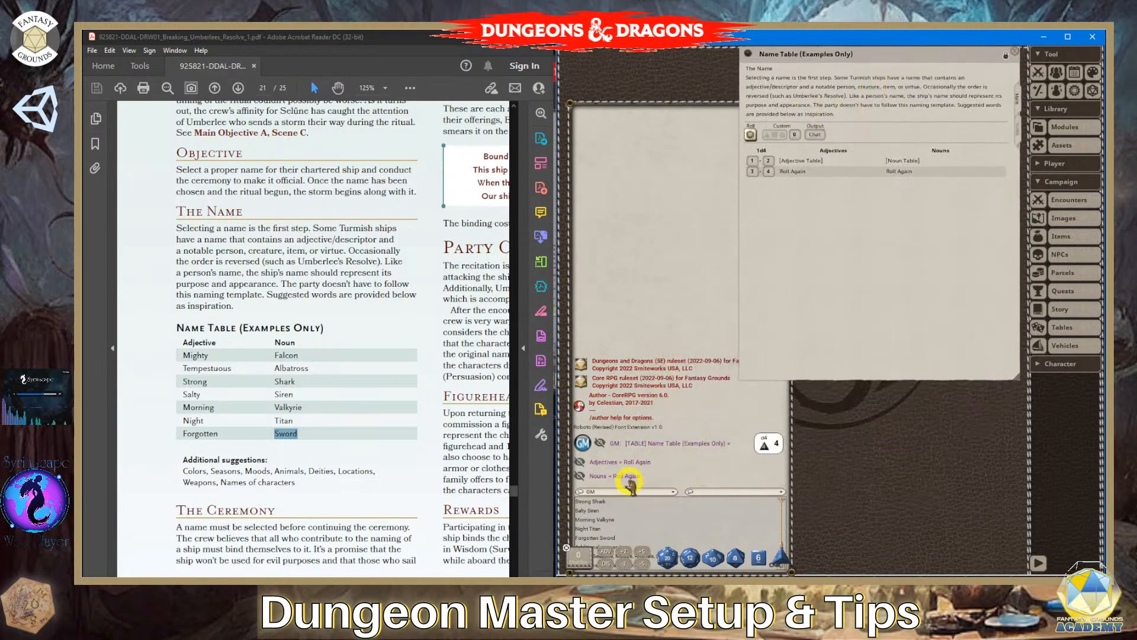
{"action": "left_click", "coordinate": [751, 134]}
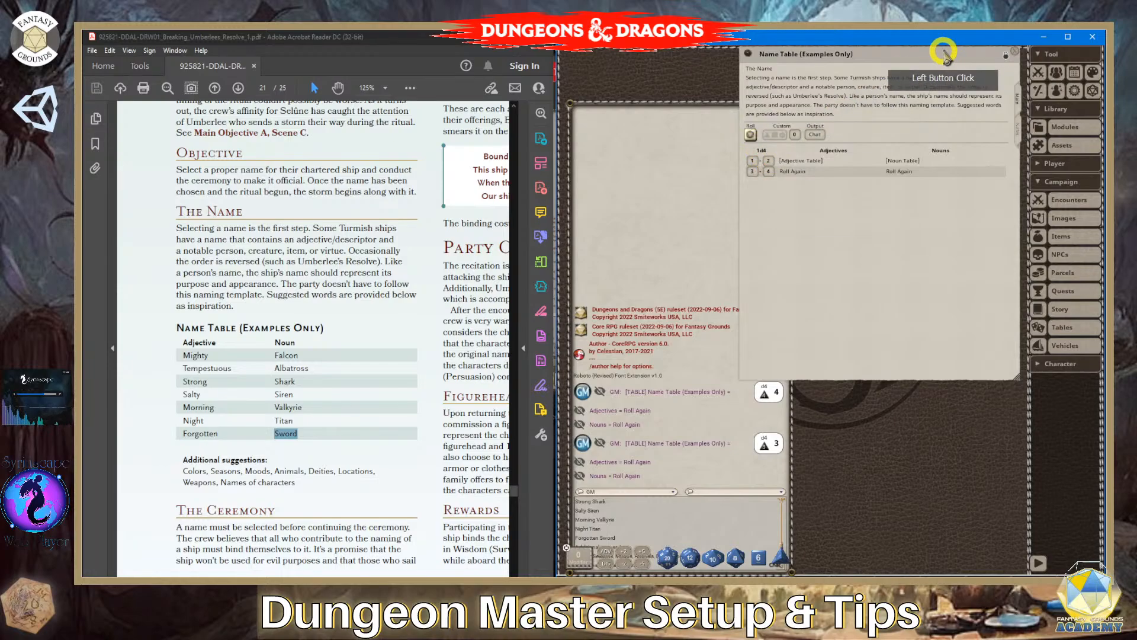
- Set the Name Table's roll ranges to 1-3 for the linked tables and 4-4 for Roll Again, lock it and test-roll it
{"action": "left_click", "coordinate": [1005, 54]}
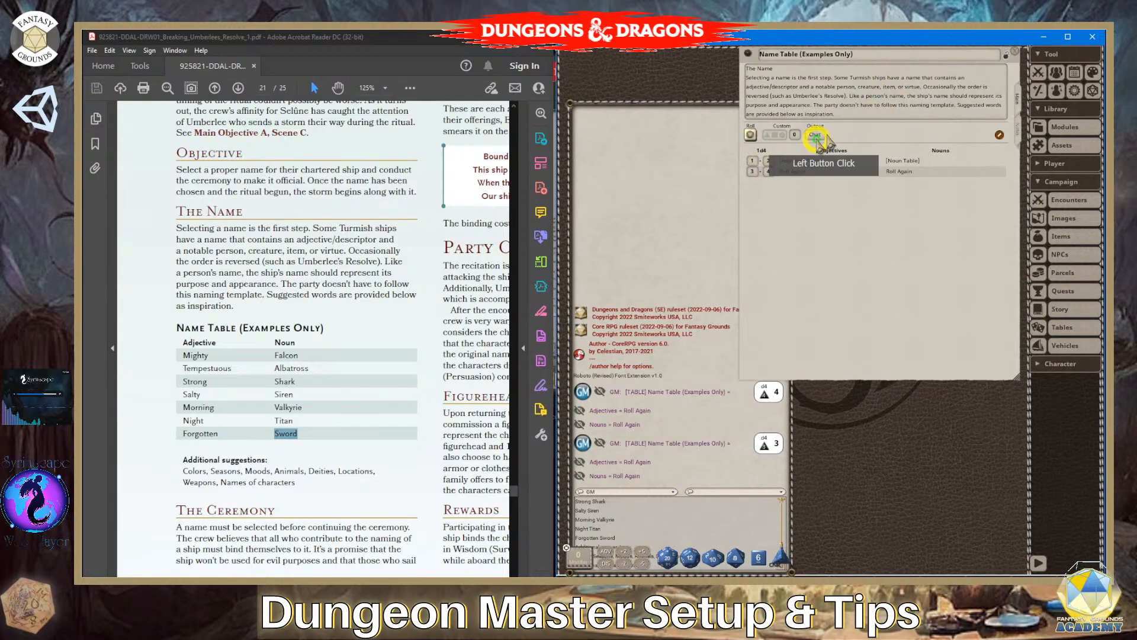
{"action": "left_click", "coordinate": [754, 172]}
{"action": "type", "text": "4"}
{"action": "left_click", "coordinate": [808, 213]}
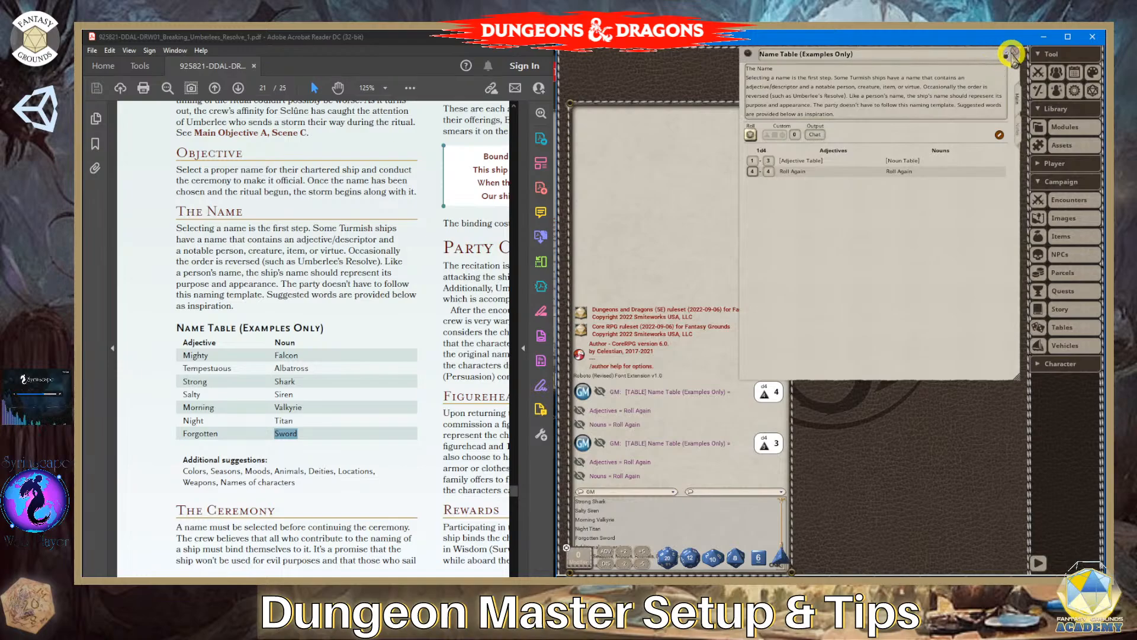
{"action": "left_click", "coordinate": [1004, 57]}
{"action": "left_click", "coordinate": [750, 134]}
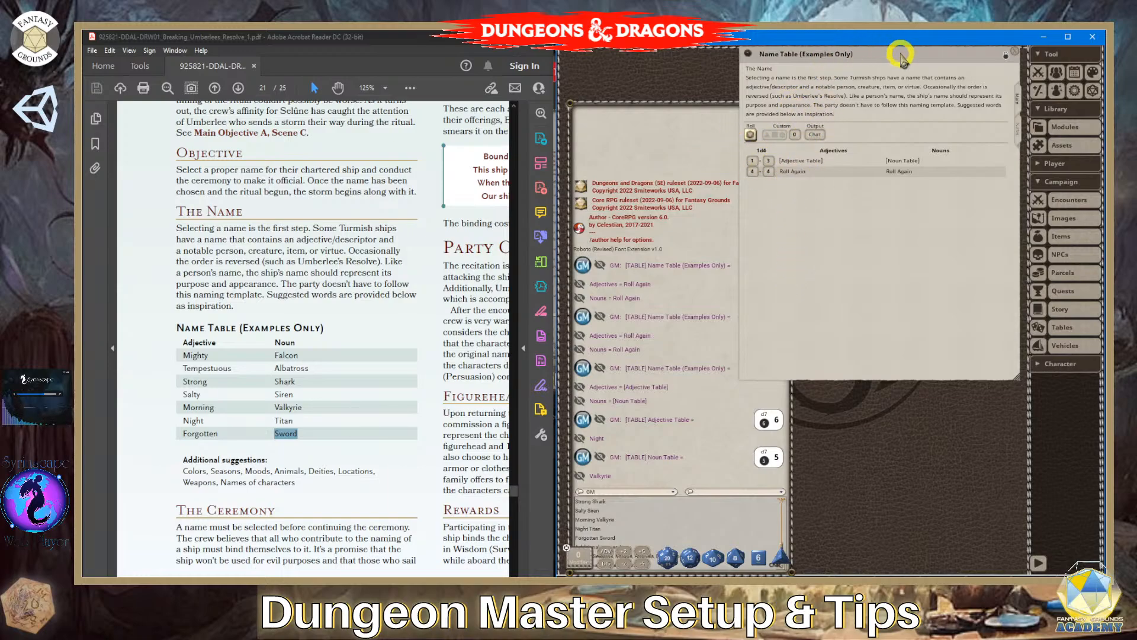
- Close the Name Table (Examples Only) and clear the text selection in the adventure PDF
{"action": "left_click_drag", "start_coordinate": [897, 54], "coordinate": [878, 71]}
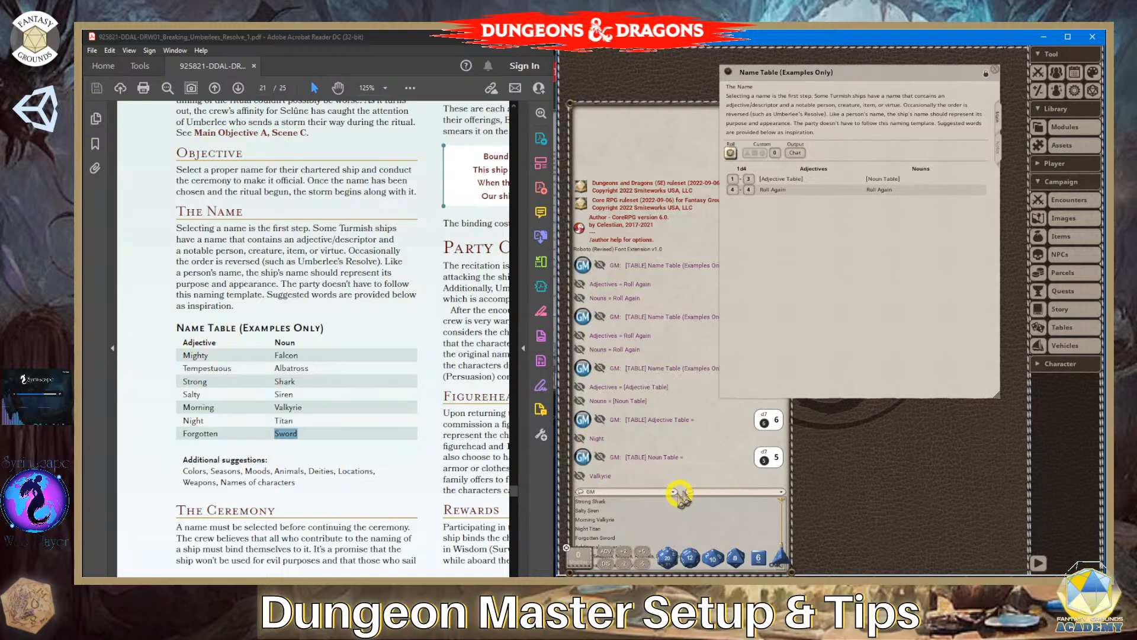
{"action": "left_click", "coordinate": [684, 462]}
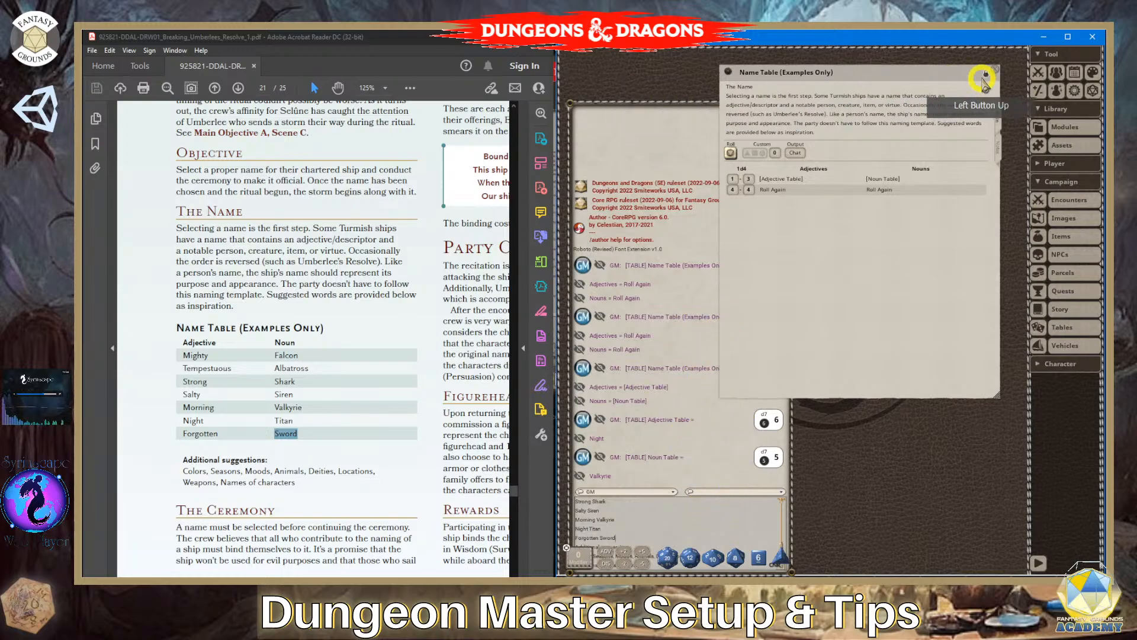
{"action": "left_click", "coordinate": [996, 70]}
{"action": "left_click", "coordinate": [862, 360]}
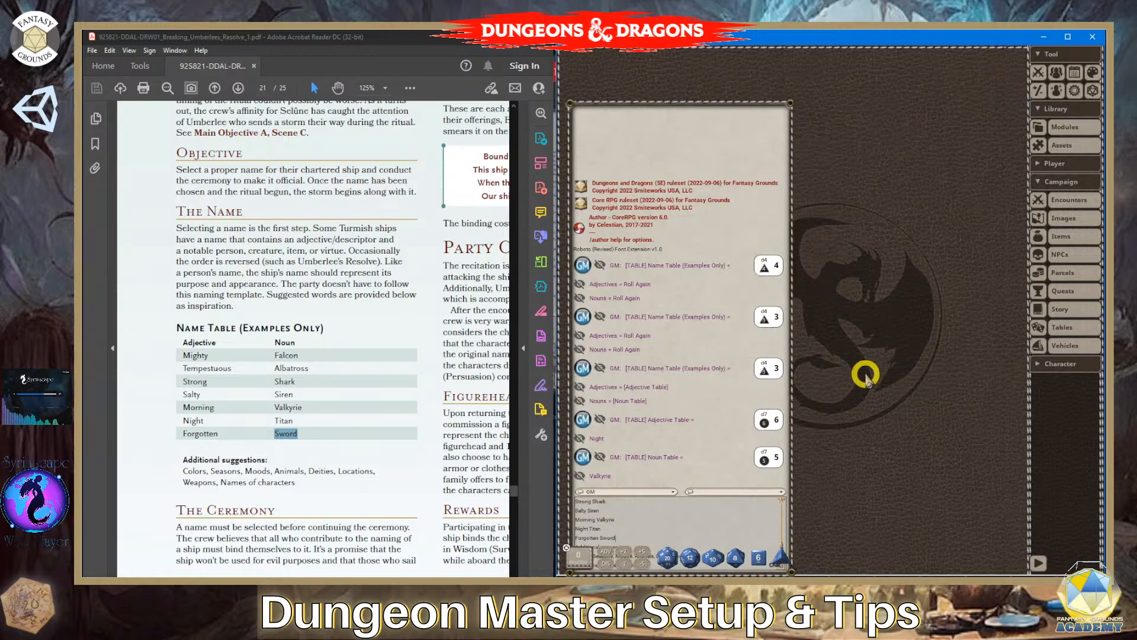
{"action": "left_click", "coordinate": [373, 350]}
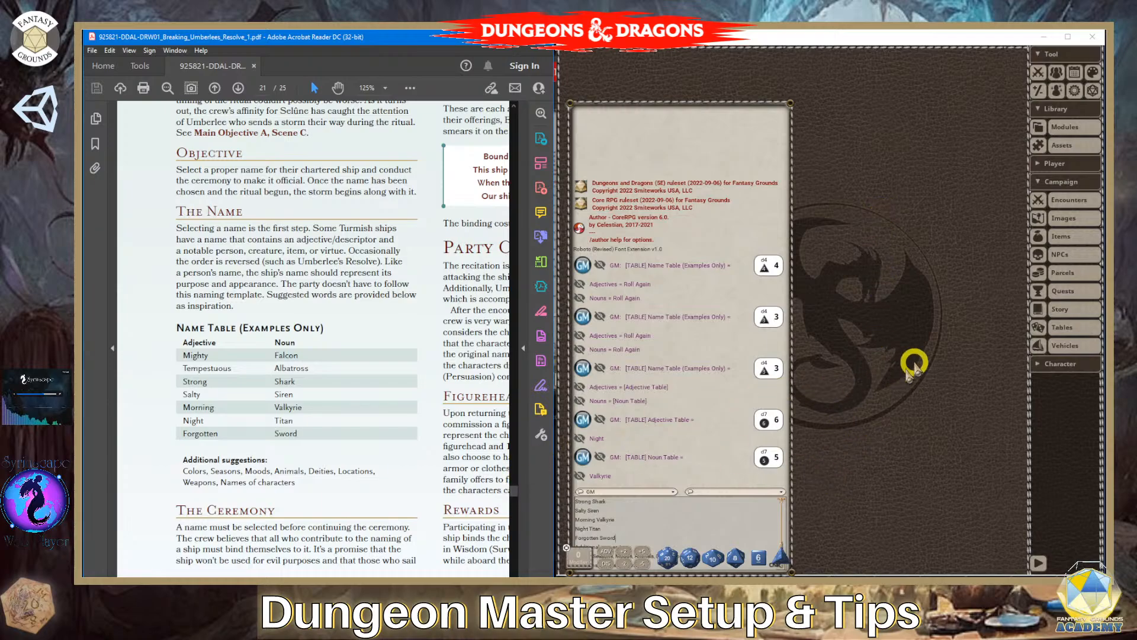
- Open the Adjective Table from the campaign's table list, unlock it and place the cursor in its name
{"action": "left_click", "coordinate": [1062, 327]}
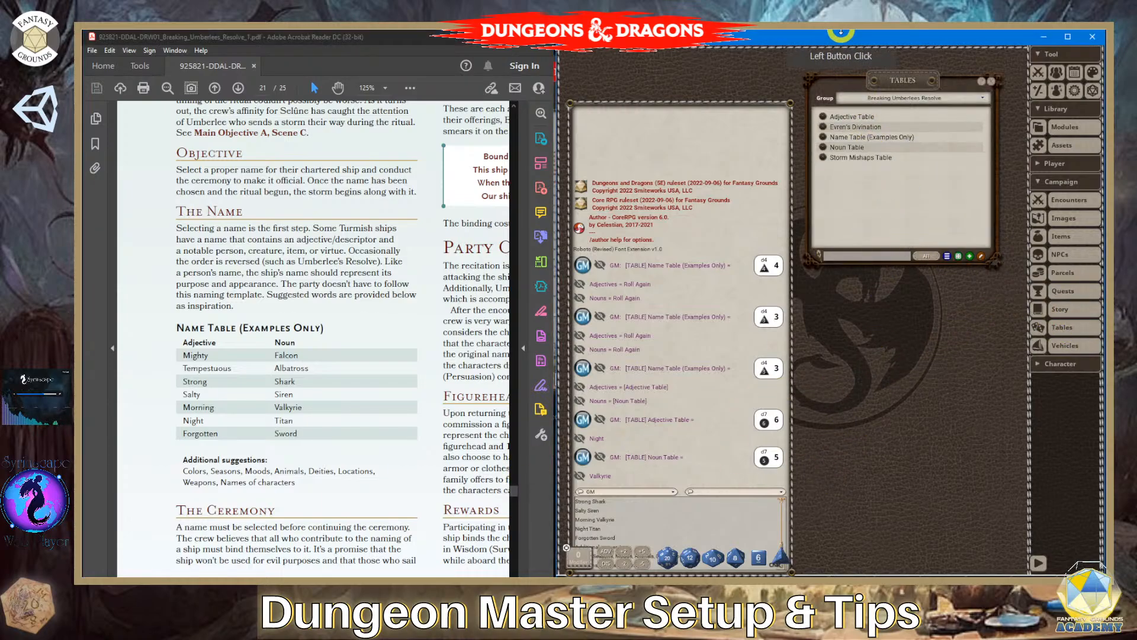
{"action": "left_click_drag", "start_coordinate": [822, 119], "coordinate": [608, 131]}
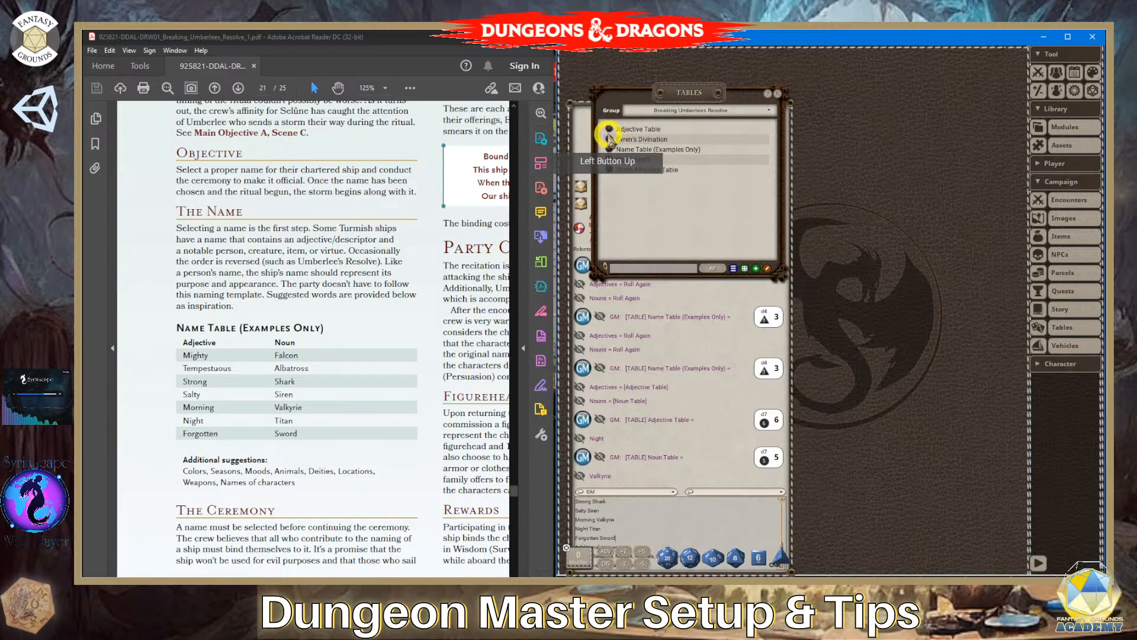
{"action": "left_click", "coordinate": [609, 127]}
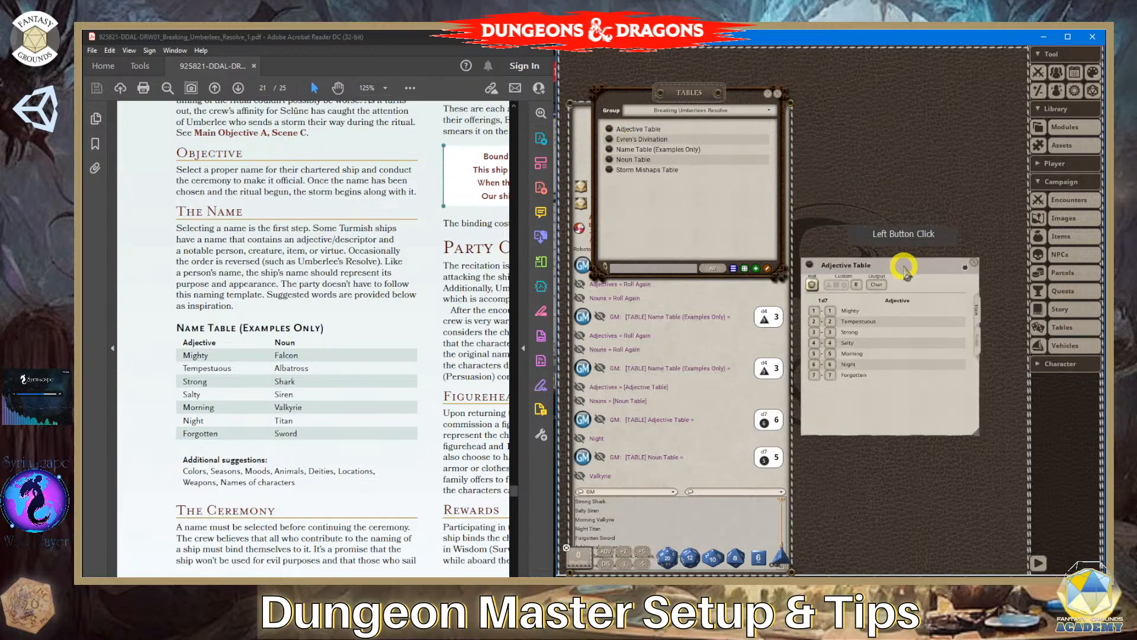
{"action": "left_click_drag", "start_coordinate": [901, 259], "coordinate": [922, 96]}
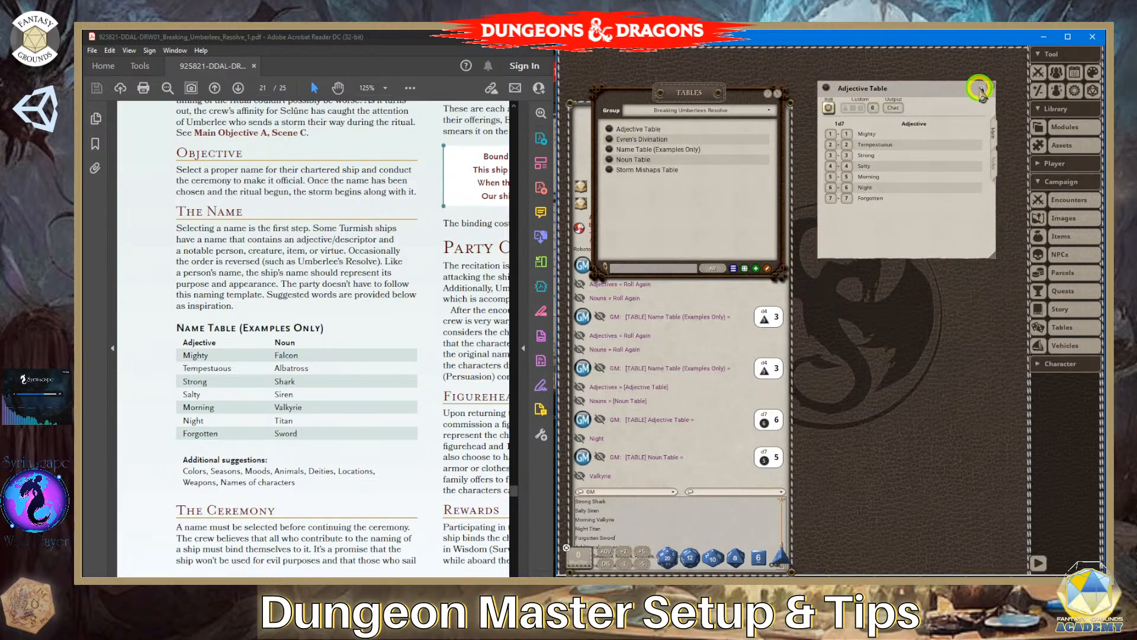
{"action": "left_click", "coordinate": [982, 90]}
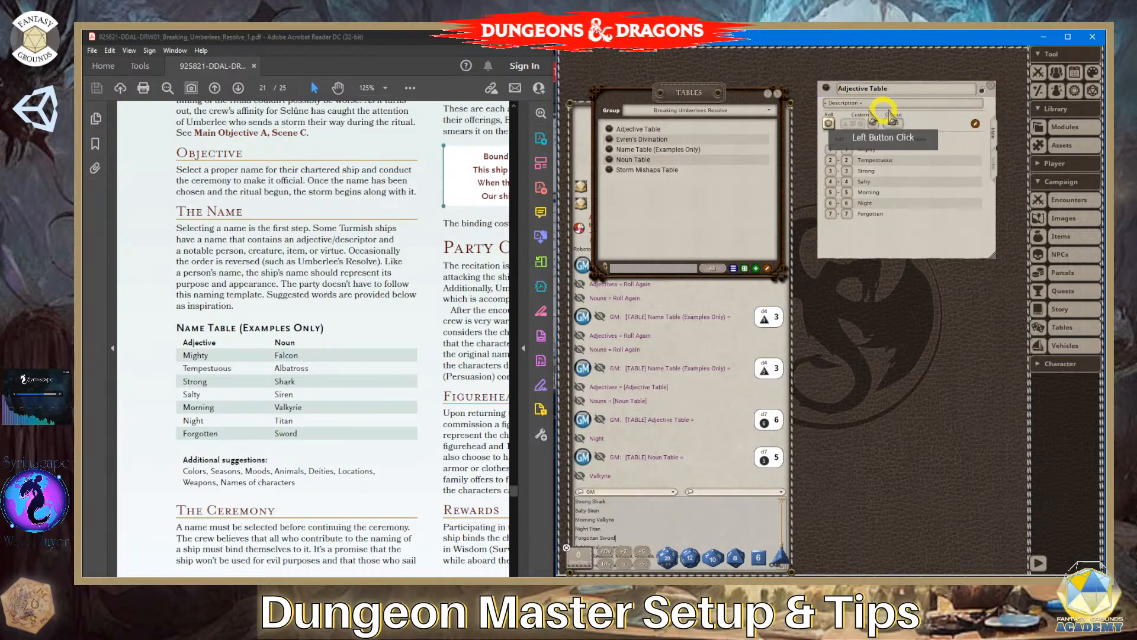
{"action": "left_click", "coordinate": [862, 89]}
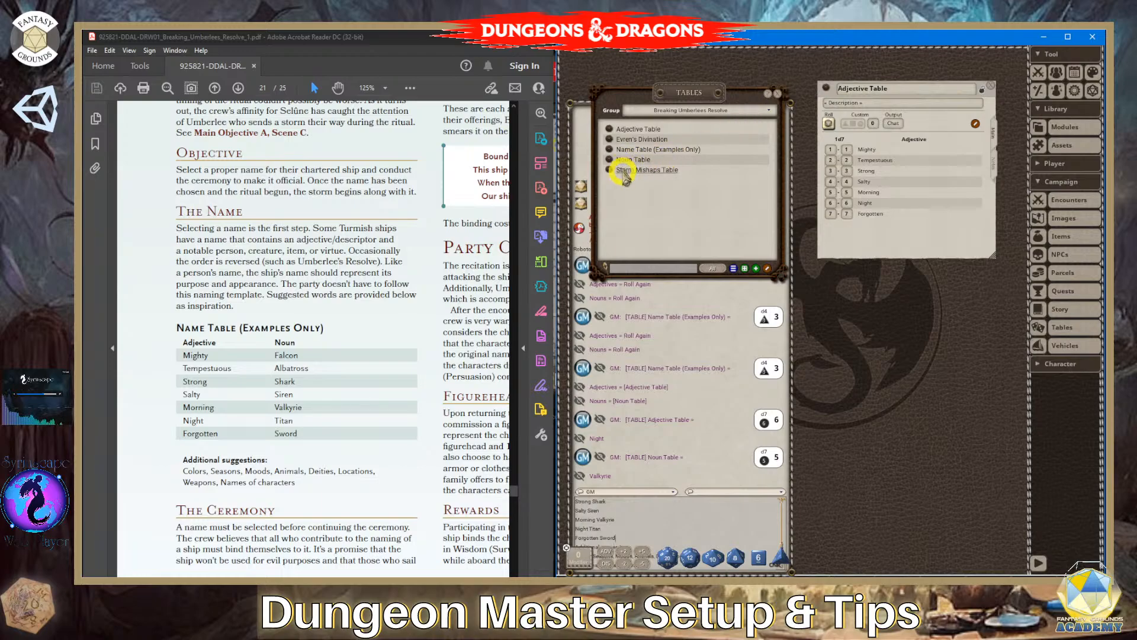
- Open the Noun Table in front of the Adjective Table, unlock it and place the cursor in its name
{"action": "left_click_drag", "start_coordinate": [608, 164], "coordinate": [922, 151]}
{"action": "left_click", "coordinate": [977, 146]}
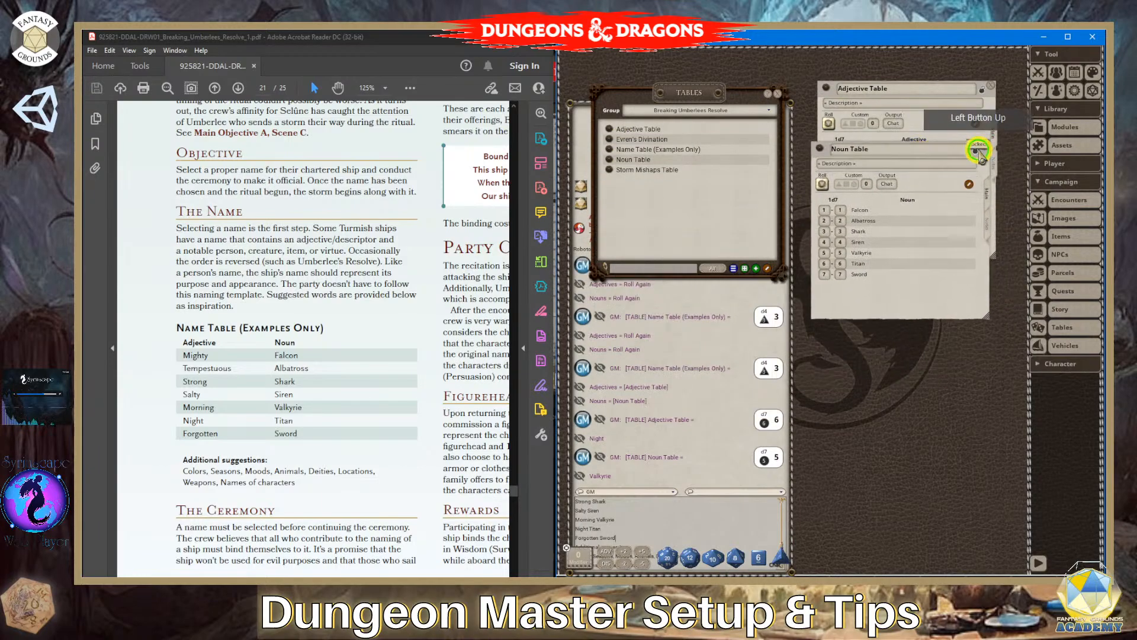
{"action": "left_click", "coordinate": [860, 153]}
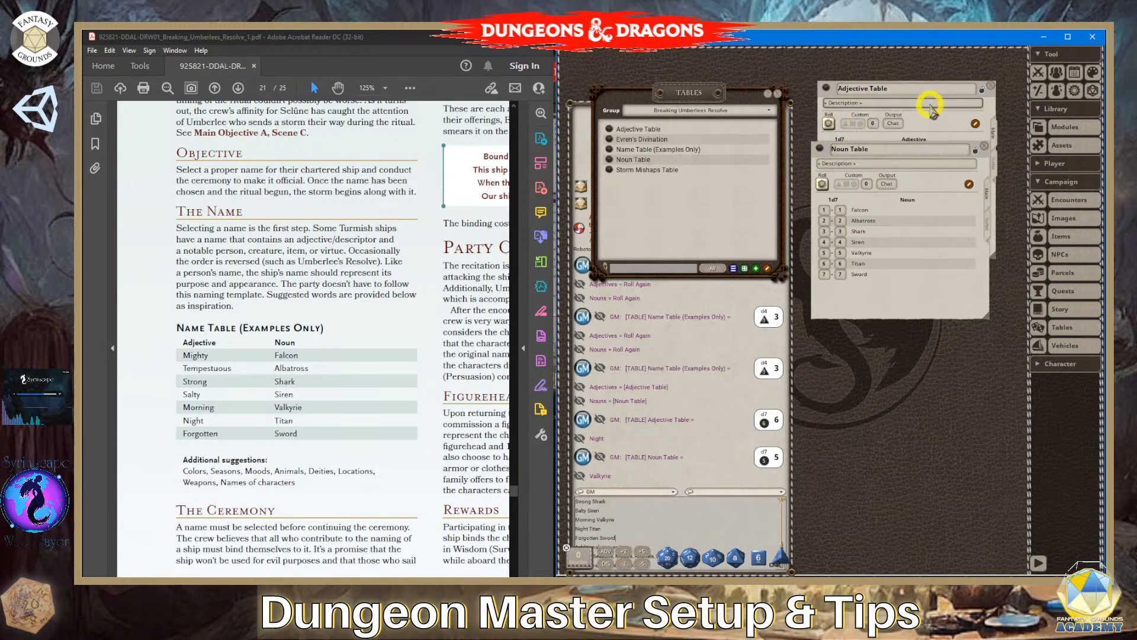
- Open and unlock the Name Table (Examples Only) and examine its [Adjective Table] and [Noun Table] cell references
{"action": "left_click", "coordinate": [609, 149]}
{"action": "left_click_drag", "start_coordinate": [919, 75], "coordinate": [795, 85]}
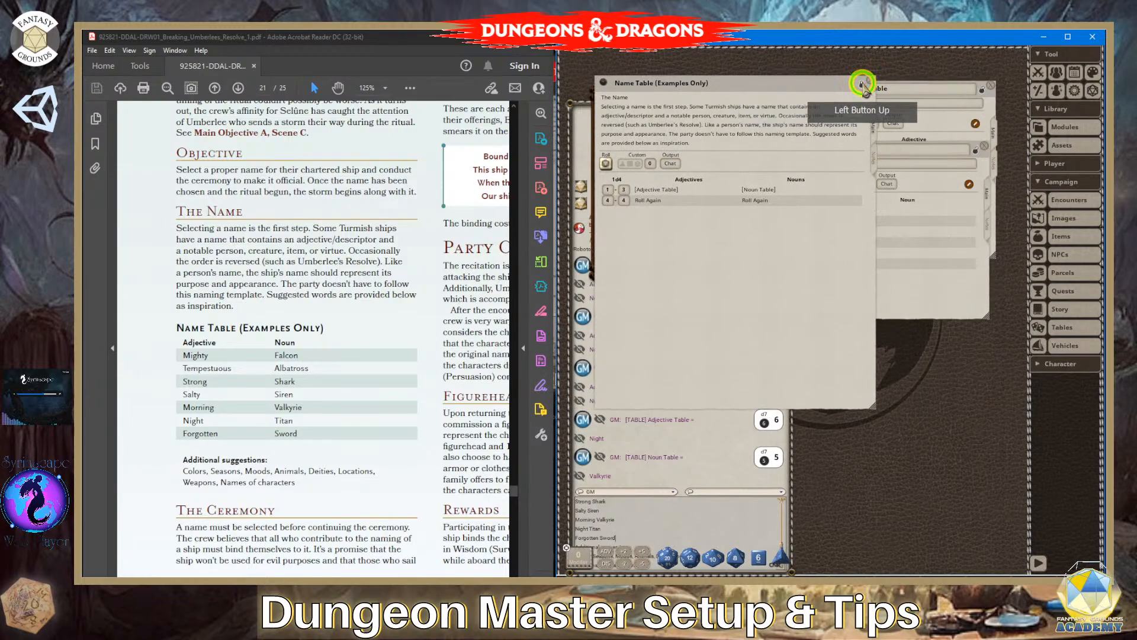
{"action": "left_click", "coordinate": [777, 103]}
{"action": "left_click", "coordinate": [651, 189]}
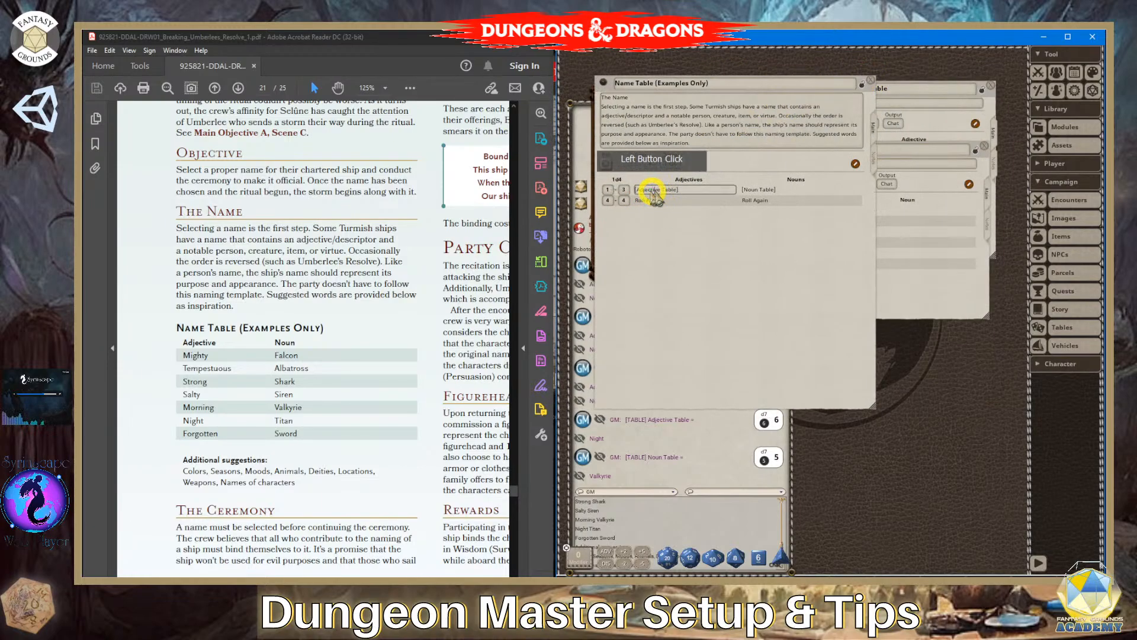
{"action": "left_click", "coordinate": [751, 188]}
{"action": "left_click", "coordinate": [758, 189]}
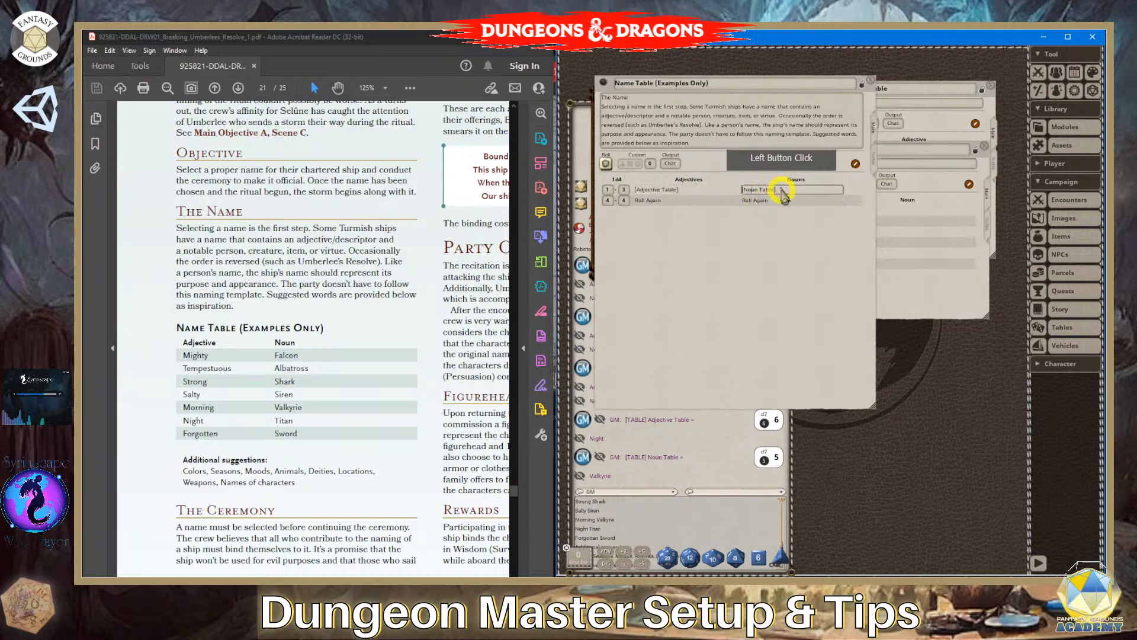
{"action": "left_click", "coordinate": [687, 206]}
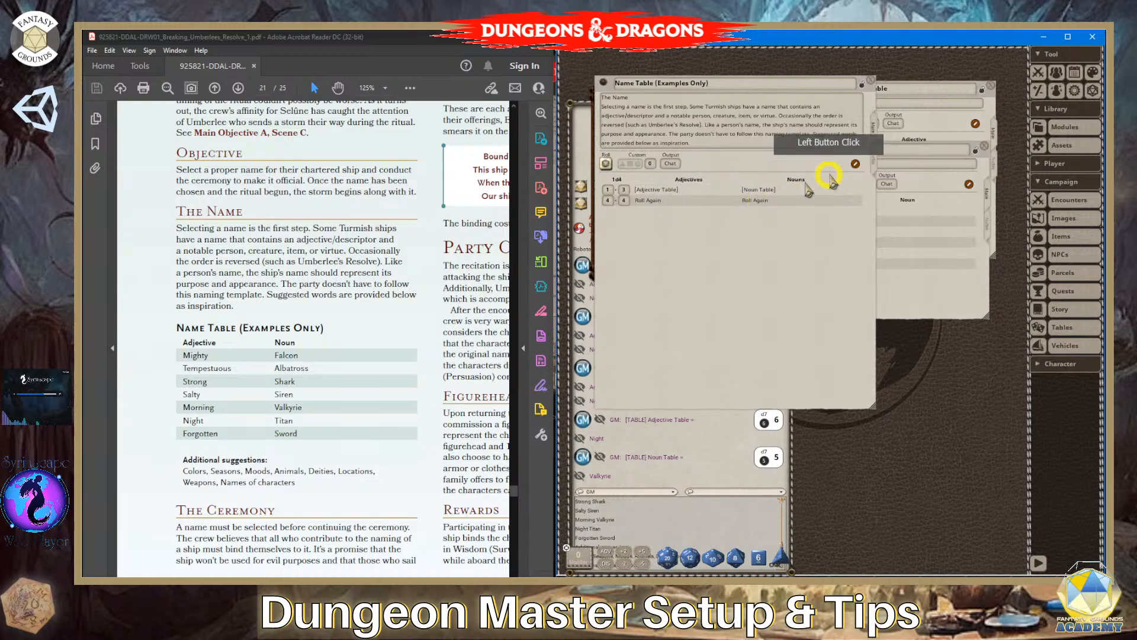
- Compare the Adjective Table with the references in the Name Table's first row, and lock and close the Name Table
{"action": "left_click", "coordinate": [958, 117]}
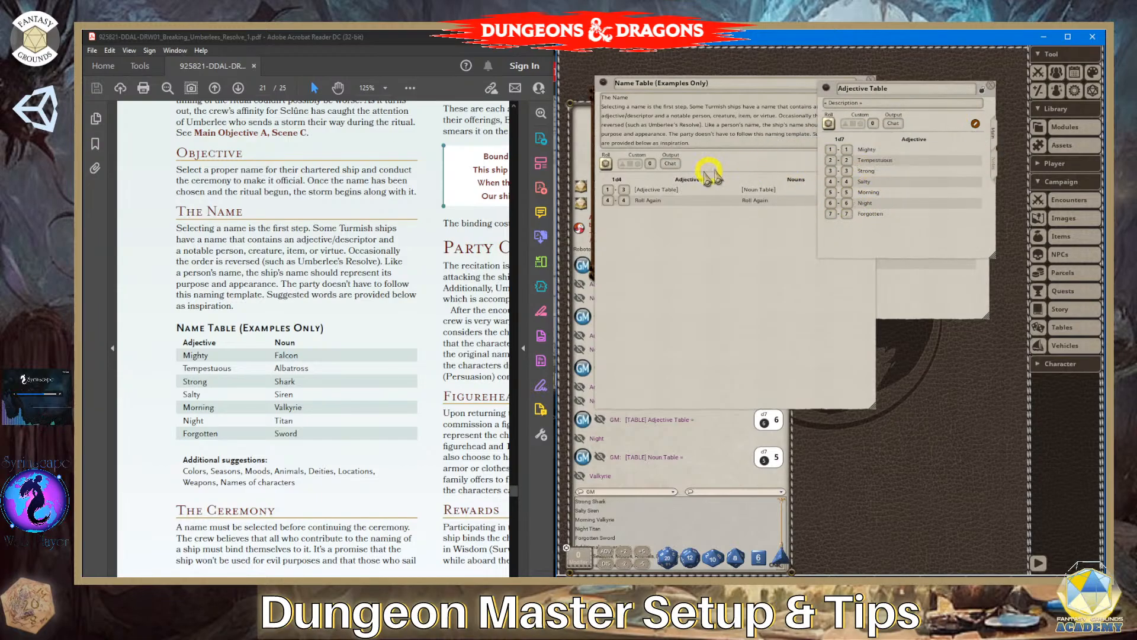
{"action": "left_click", "coordinate": [658, 191]}
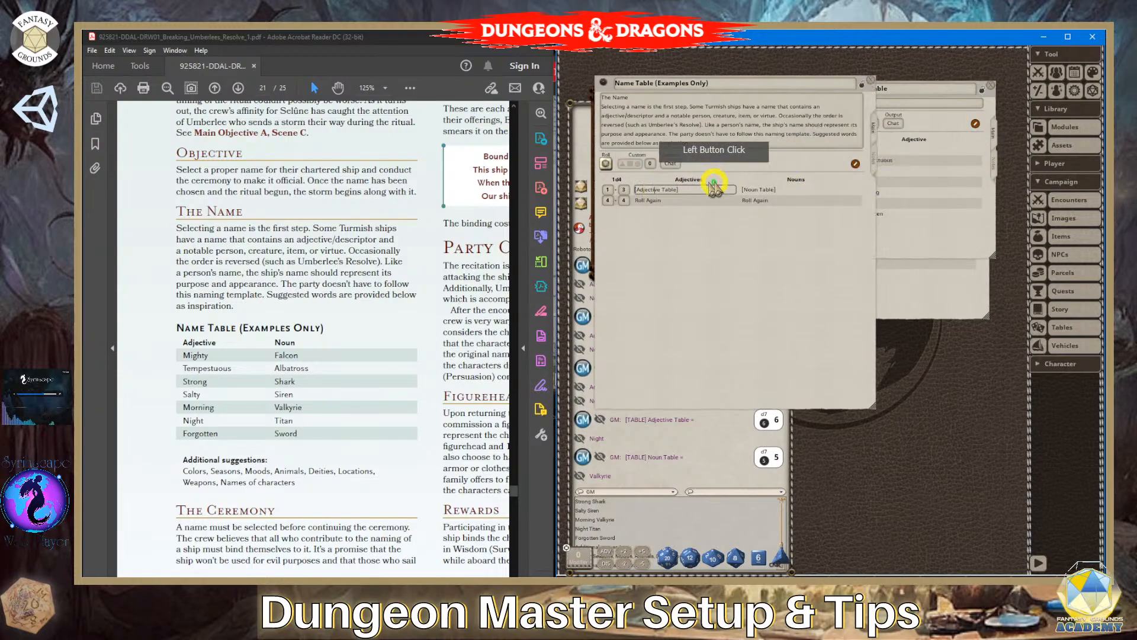
{"action": "left_click", "coordinate": [765, 190]}
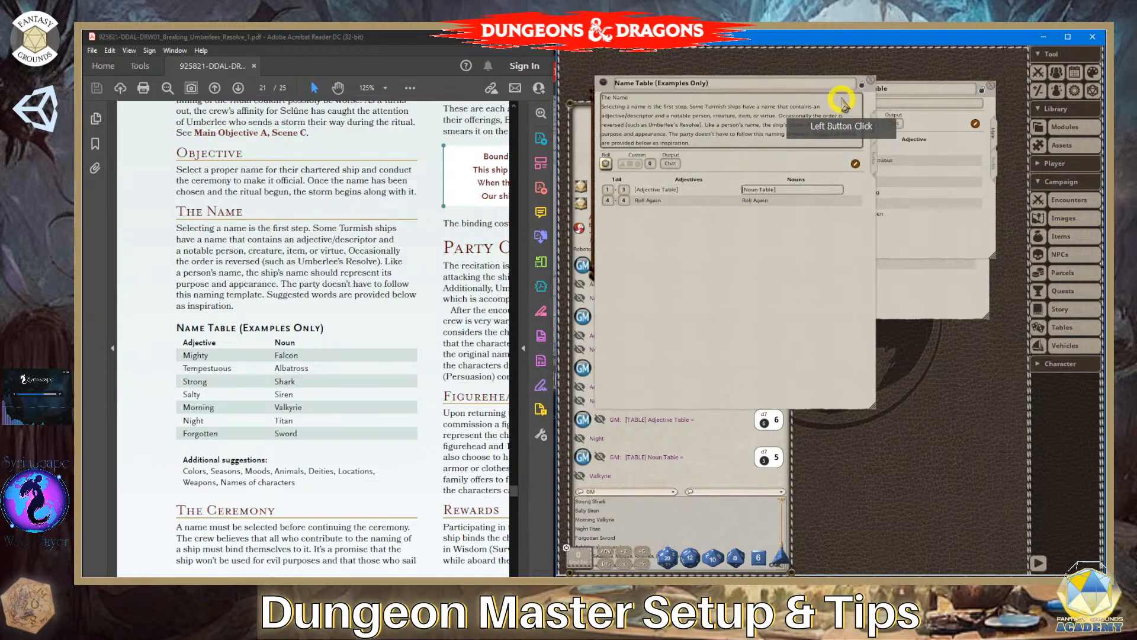
{"action": "left_click", "coordinate": [863, 85]}
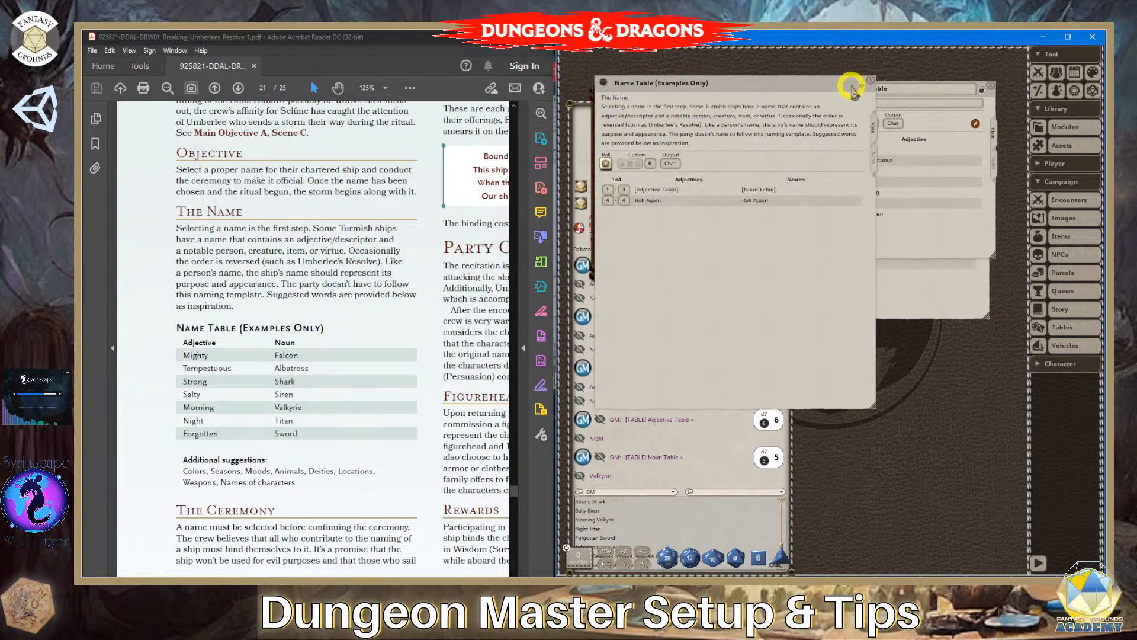
{"action": "left_click", "coordinate": [875, 80]}
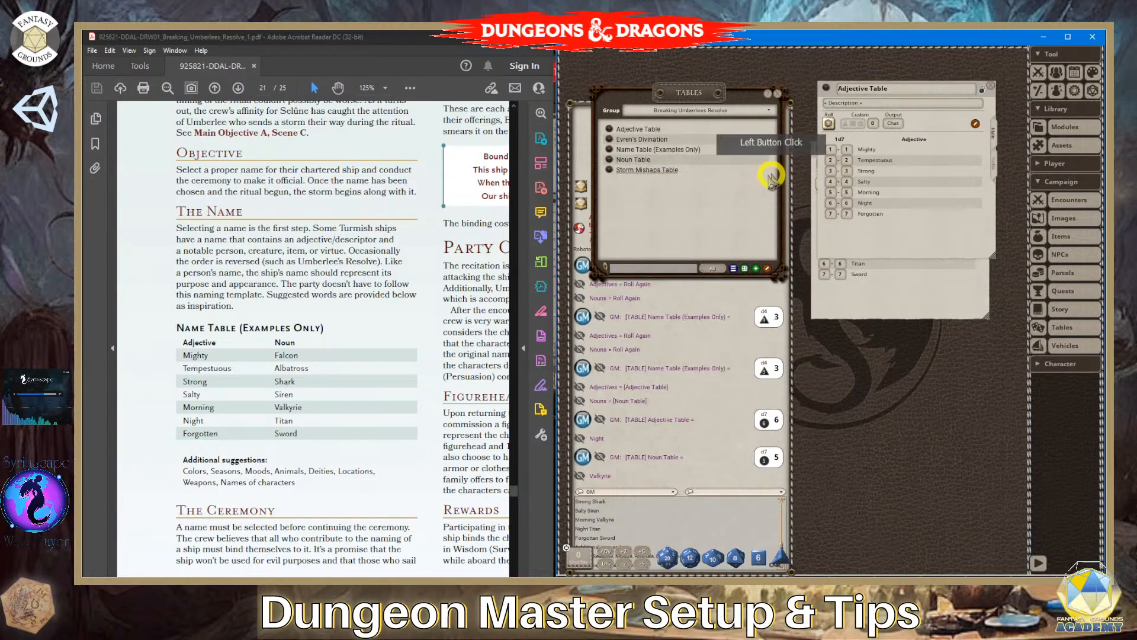
- Lock and close the Noun Table and the Adjective Table, and close the table list
{"action": "left_click", "coordinate": [897, 291]}
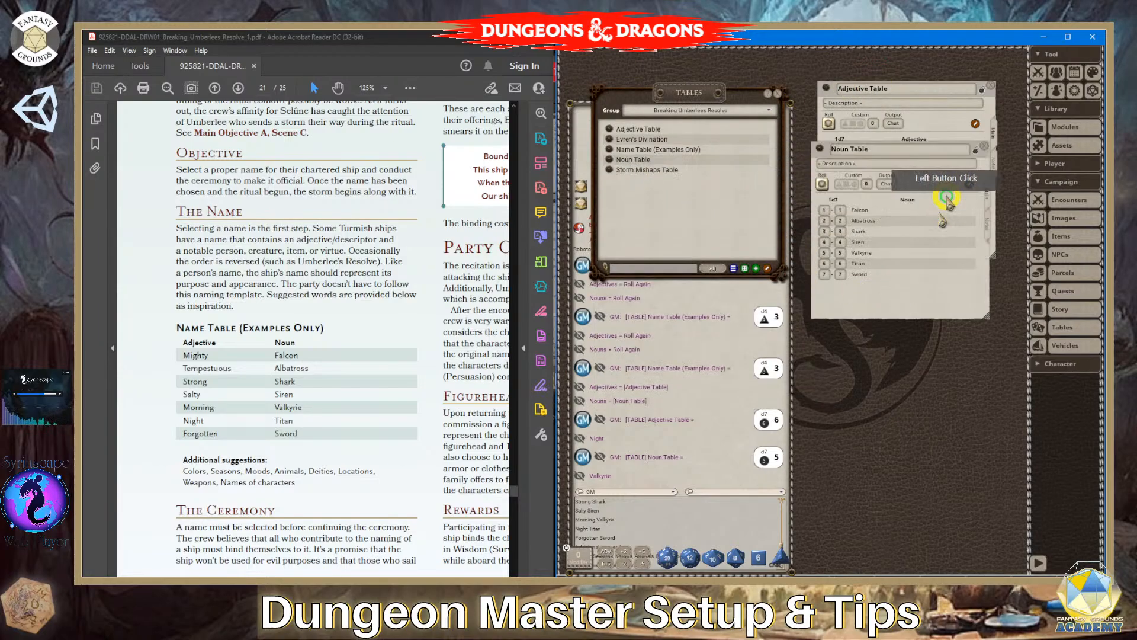
{"action": "left_click", "coordinate": [976, 150]}
{"action": "left_click", "coordinate": [985, 147]}
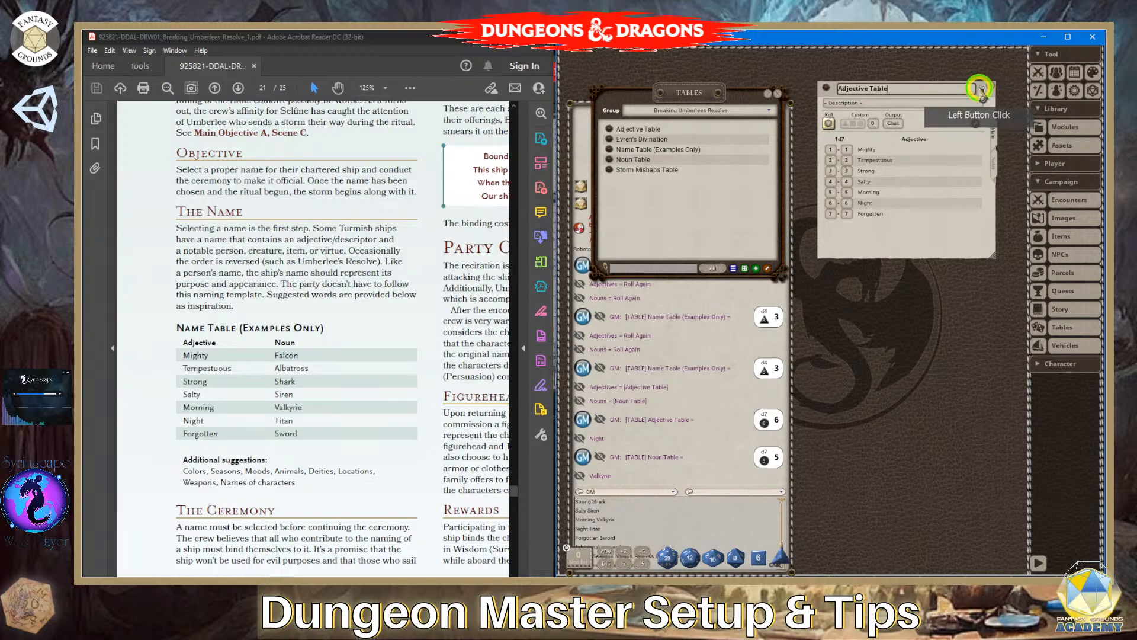
{"action": "left_click", "coordinate": [981, 90]}
{"action": "left_click", "coordinate": [988, 88]}
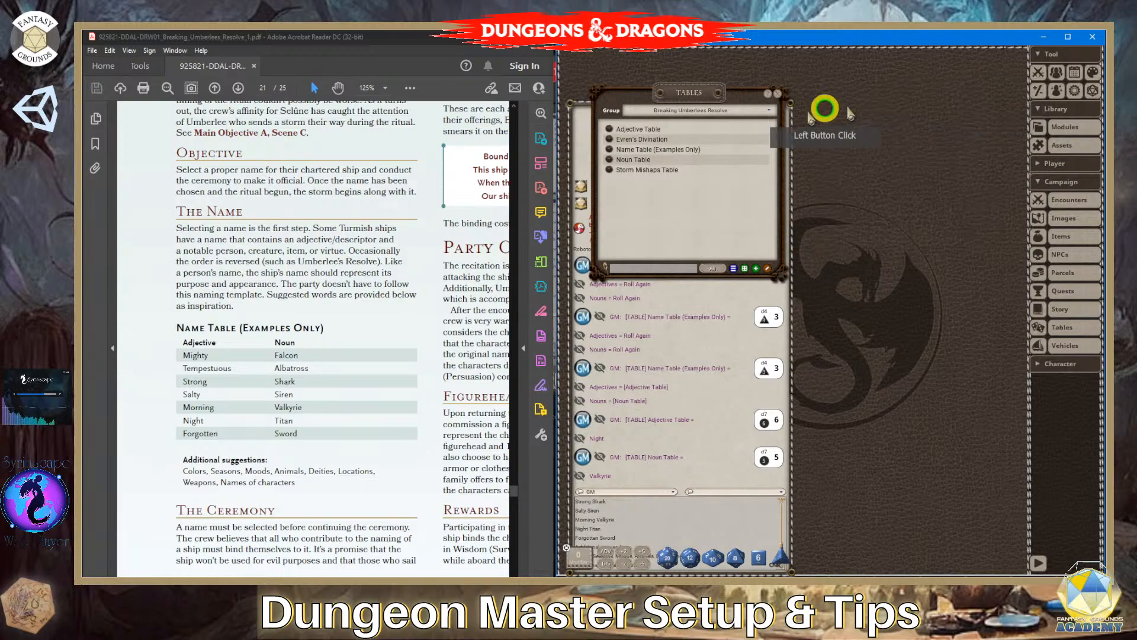
{"action": "left_click_drag", "start_coordinate": [689, 98], "coordinate": [846, 87]}
{"action": "scroll", "coordinate": [341, 418], "scroll_direction": "up", "scroll_amount": 2}
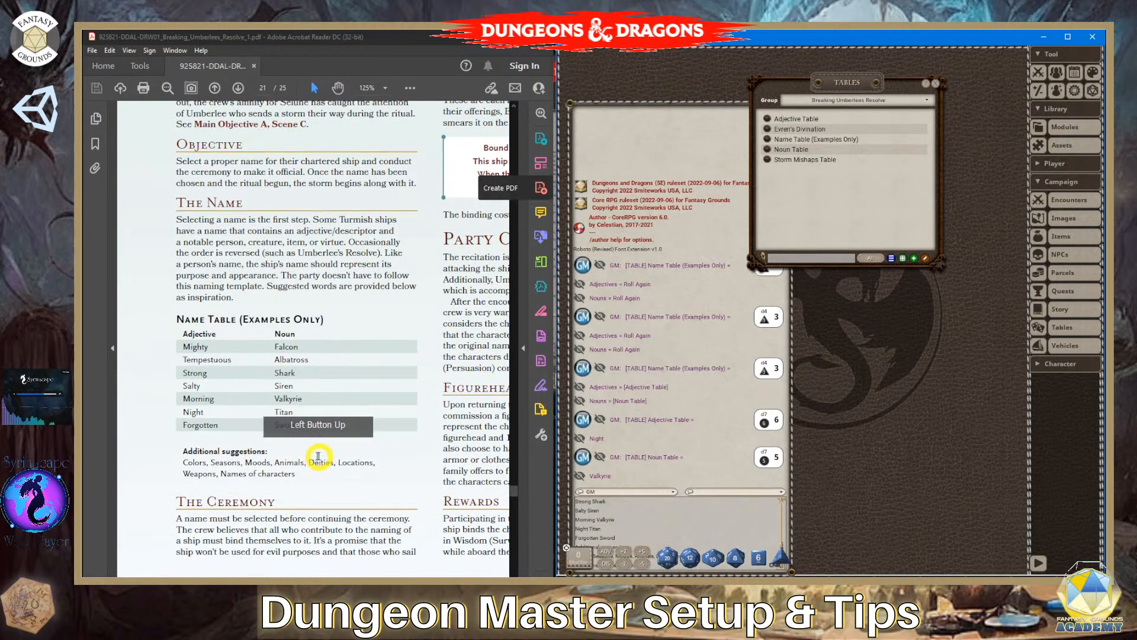
{"action": "left_click", "coordinate": [934, 84]}
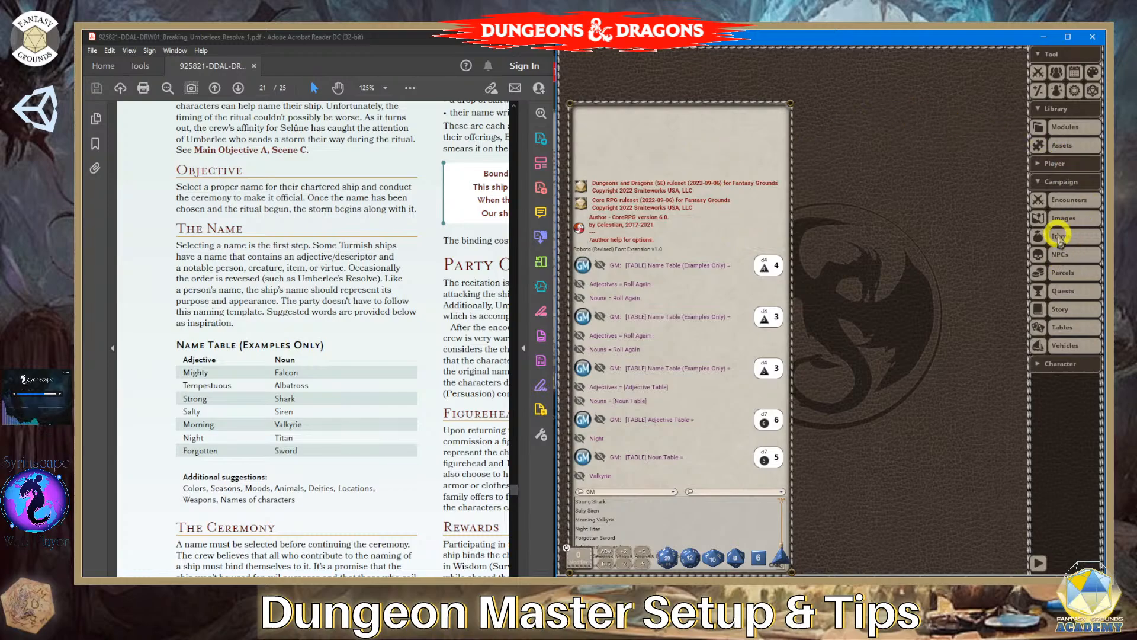
- Compare the story 21.00 Appendix 5: Smoke and Mirrors (Bonus Objective B) with its PDF page, and close the story windows
{"action": "left_click", "coordinate": [1059, 308]}
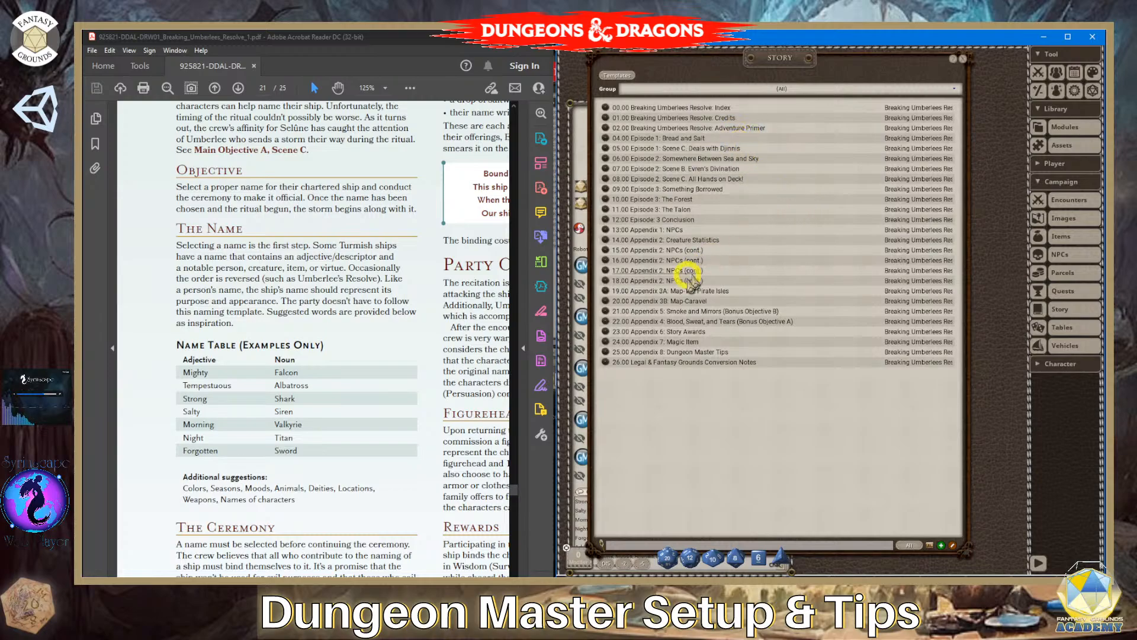
{"action": "left_click", "coordinate": [605, 312]}
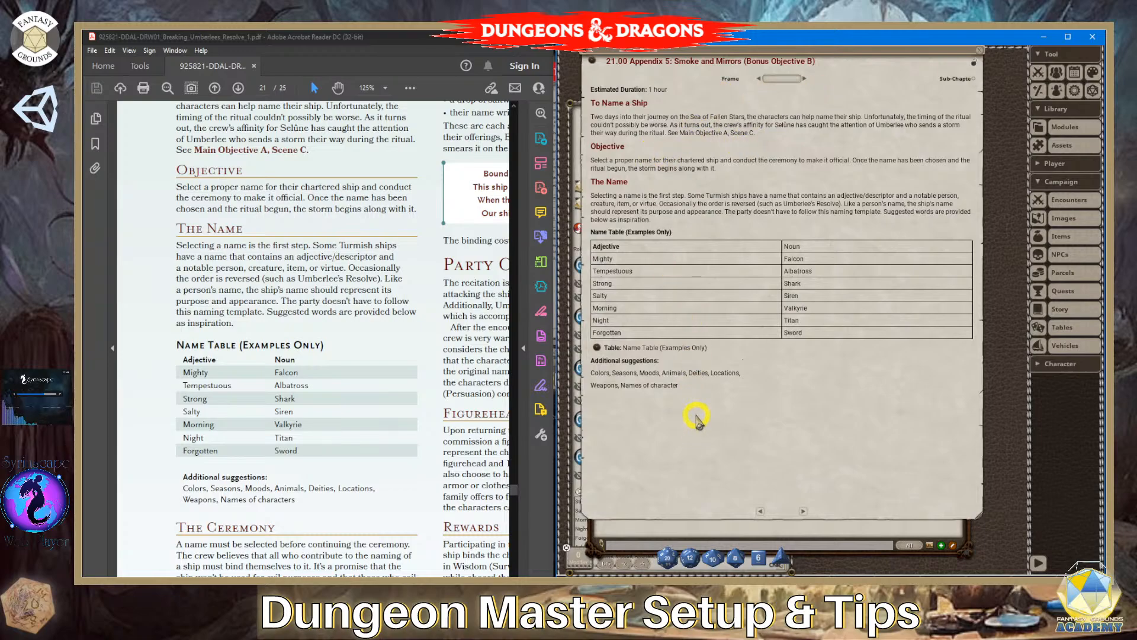
{"action": "scroll", "coordinate": [388, 326], "scroll_direction": "down", "scroll_amount": 3}
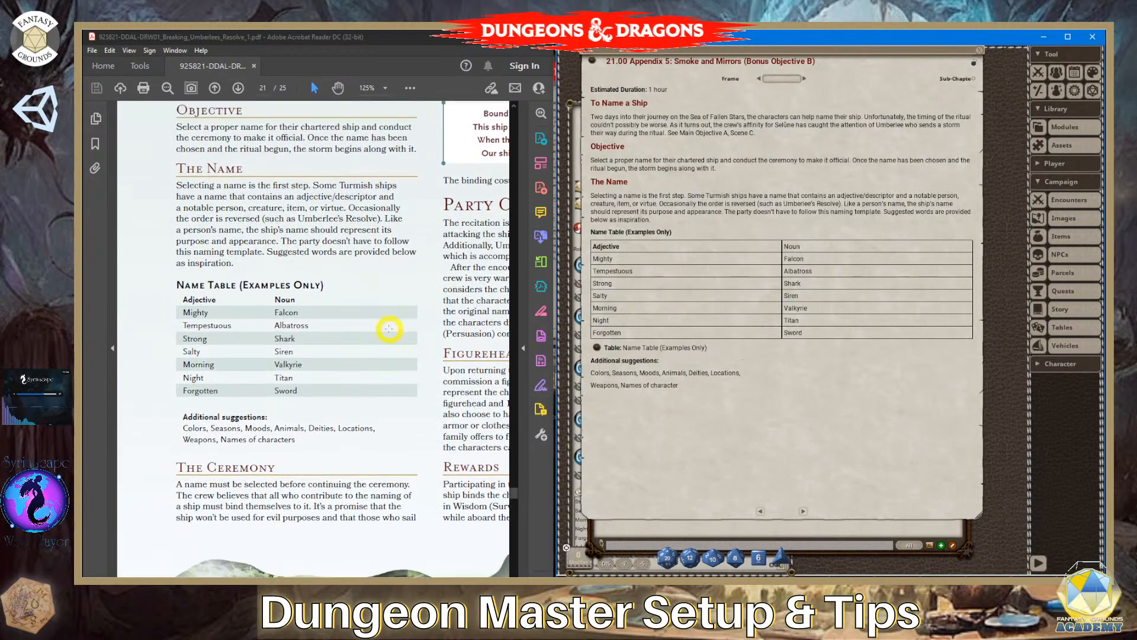
{"action": "scroll", "coordinate": [390, 329], "scroll_direction": "up", "scroll_amount": 2}
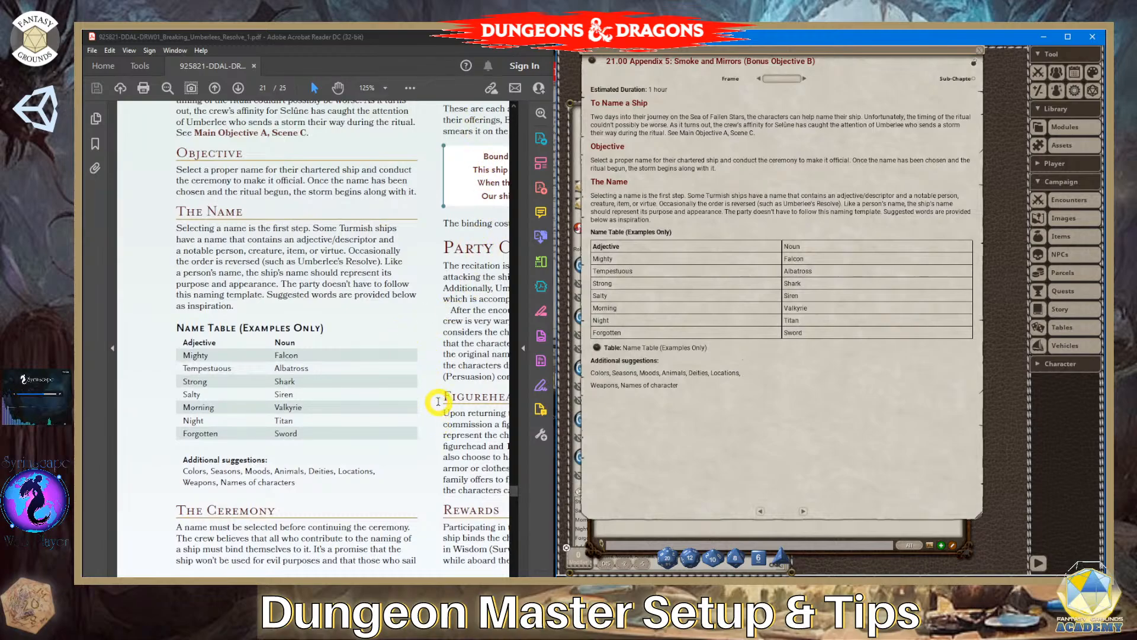
{"action": "scroll", "coordinate": [438, 402], "scroll_direction": "up", "scroll_amount": 6}
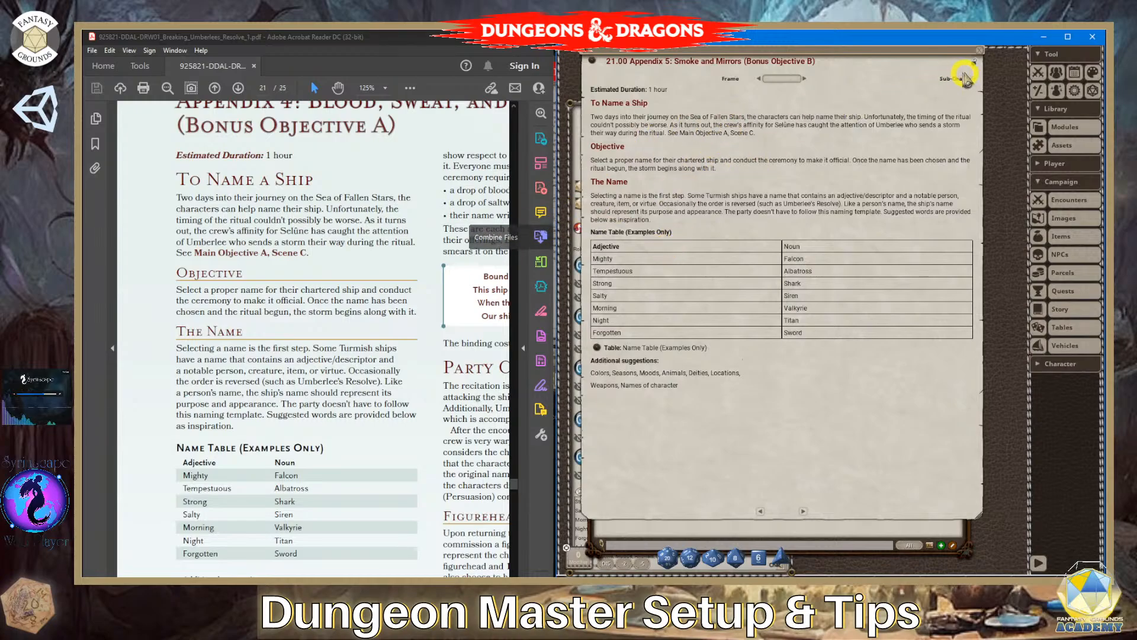
{"action": "left_click", "coordinate": [974, 62]}
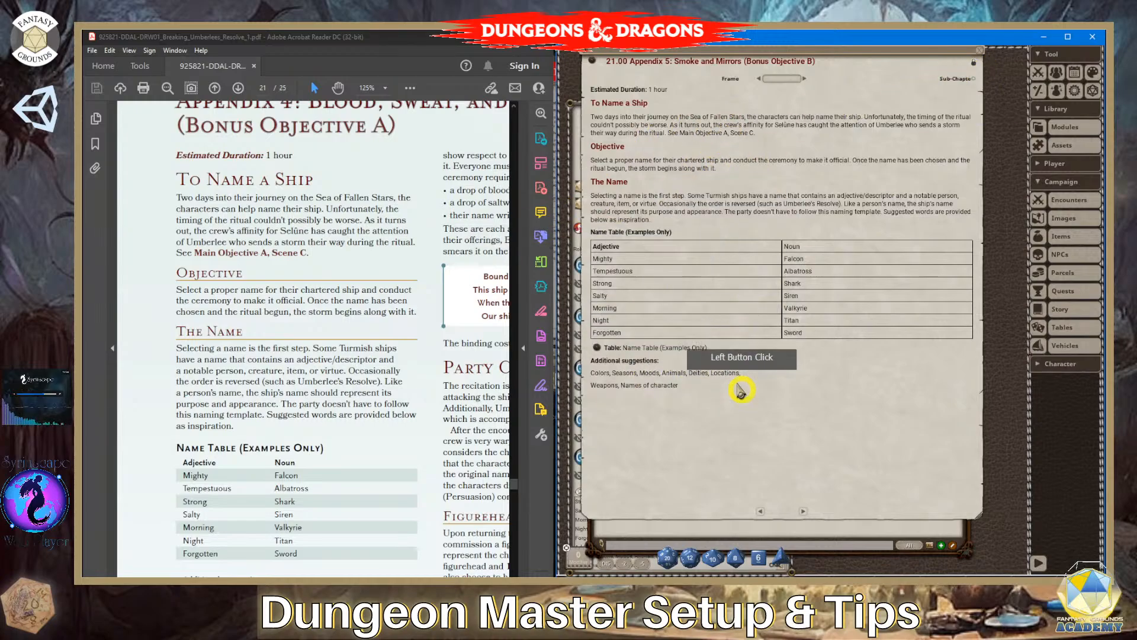
{"action": "left_click", "coordinate": [980, 52]}
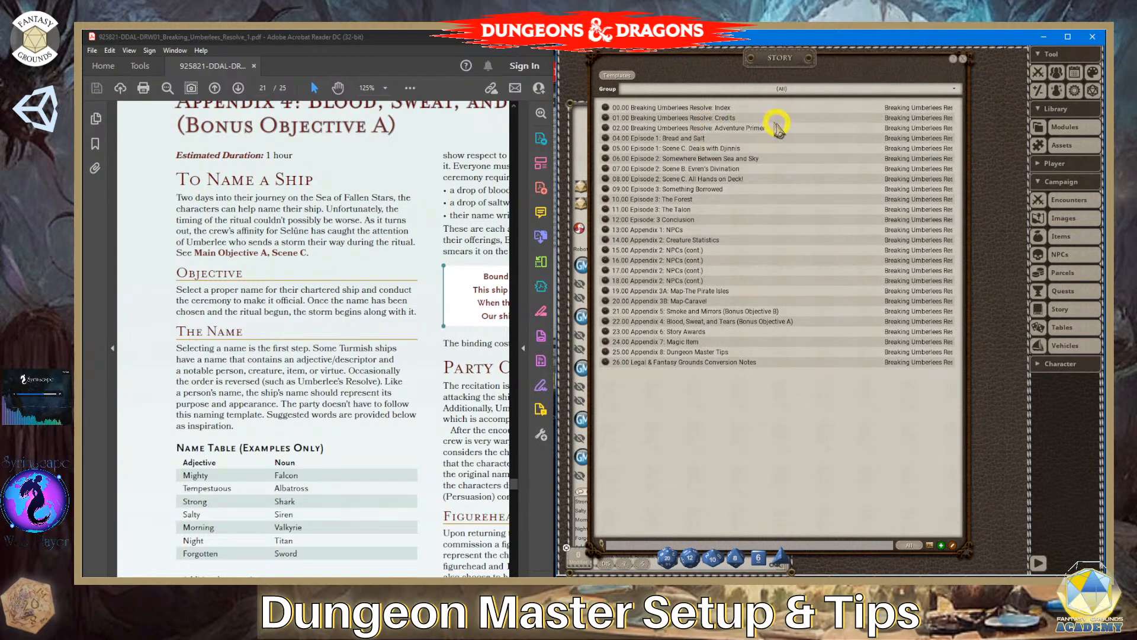
{"action": "left_click", "coordinate": [964, 59]}
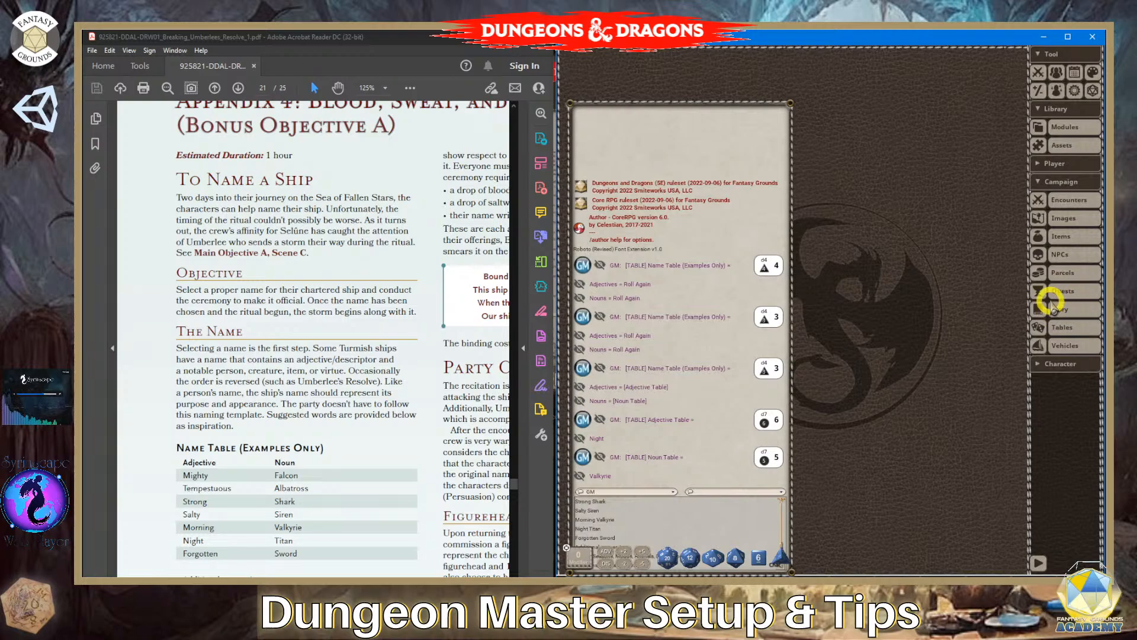
- Open the Storm Mishaps Table and Evren's Divination and arrange them so both tables can be read
{"action": "left_click", "coordinate": [1062, 327]}
{"action": "left_click_drag", "start_coordinate": [827, 87], "coordinate": [705, 59]}
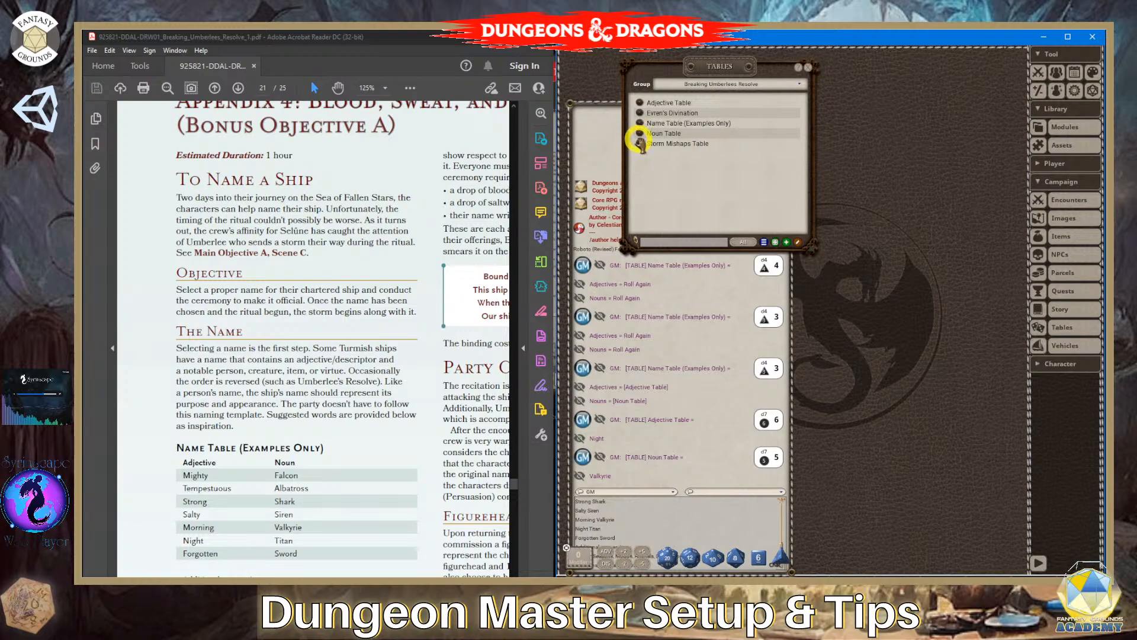
{"action": "left_click", "coordinate": [641, 144]}
{"action": "left_click_drag", "start_coordinate": [727, 141], "coordinate": [946, 86]}
{"action": "left_click", "coordinate": [639, 113]}
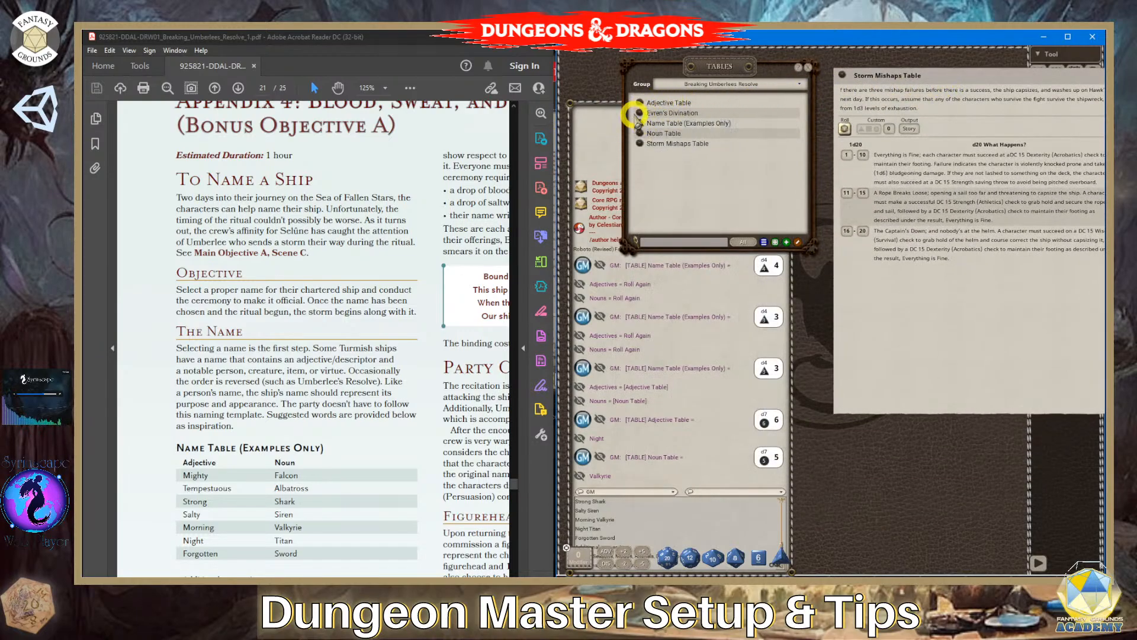
{"action": "left_click_drag", "start_coordinate": [801, 157], "coordinate": [733, 96]}
{"action": "left_click_drag", "start_coordinate": [945, 75], "coordinate": [758, 232]}
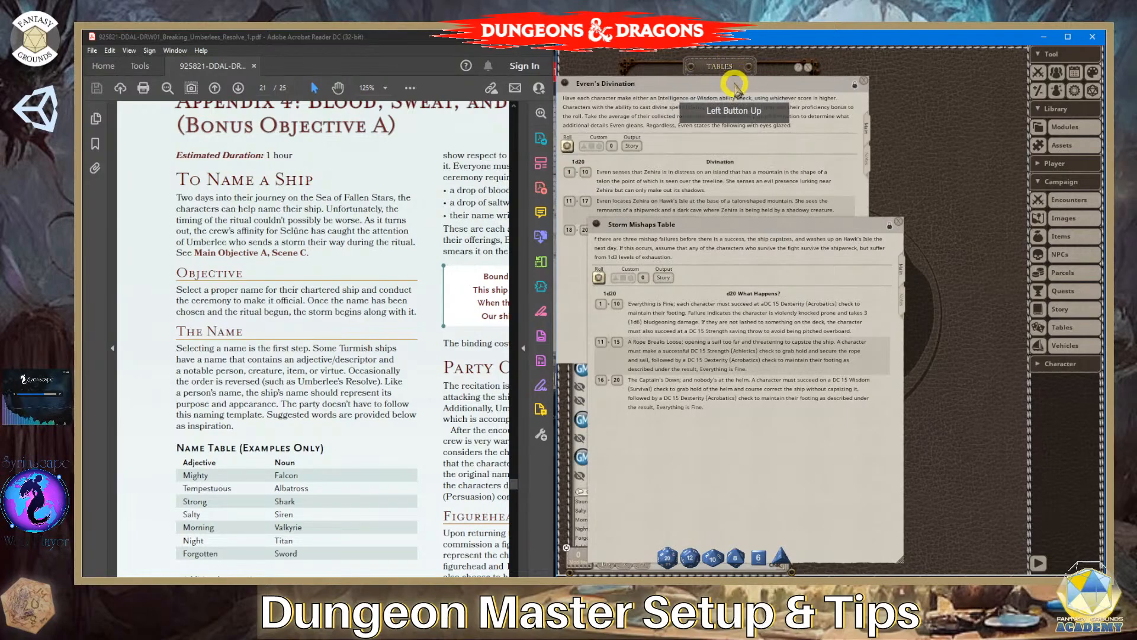
{"action": "left_click_drag", "start_coordinate": [735, 83], "coordinate": [864, 62]}
{"action": "left_click", "coordinate": [643, 237]}
- Go to page 2 of the adventure PDF and set its zoom to 75%
{"action": "left_click", "coordinate": [428, 282]}
{"action": "scroll", "coordinate": [401, 421], "scroll_direction": "down", "scroll_amount": 3}
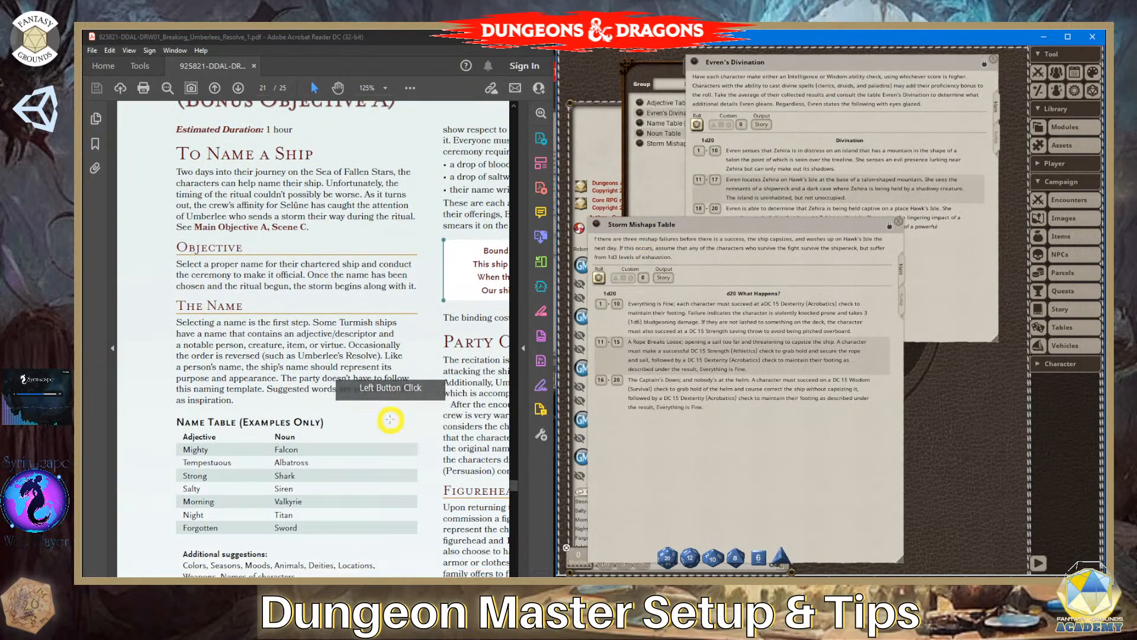
{"action": "left_click", "coordinate": [262, 87]}
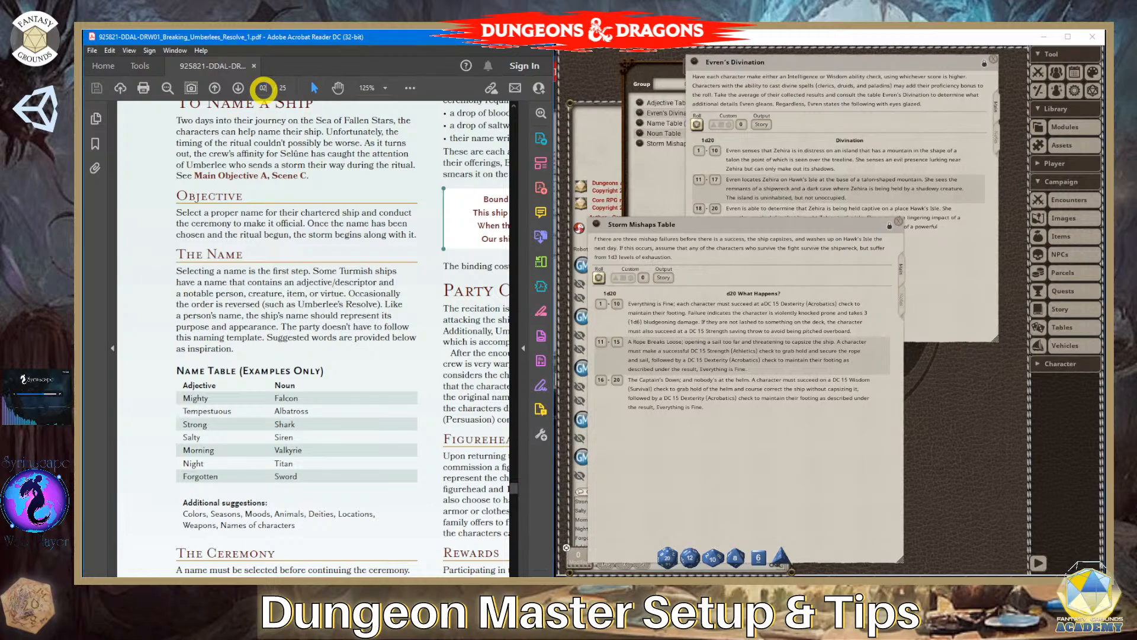
{"action": "type", "text": "02"}
{"action": "key", "text": "Return"}
{"action": "scroll", "coordinate": [367, 370], "scroll_direction": "down", "scroll_amount": 1}
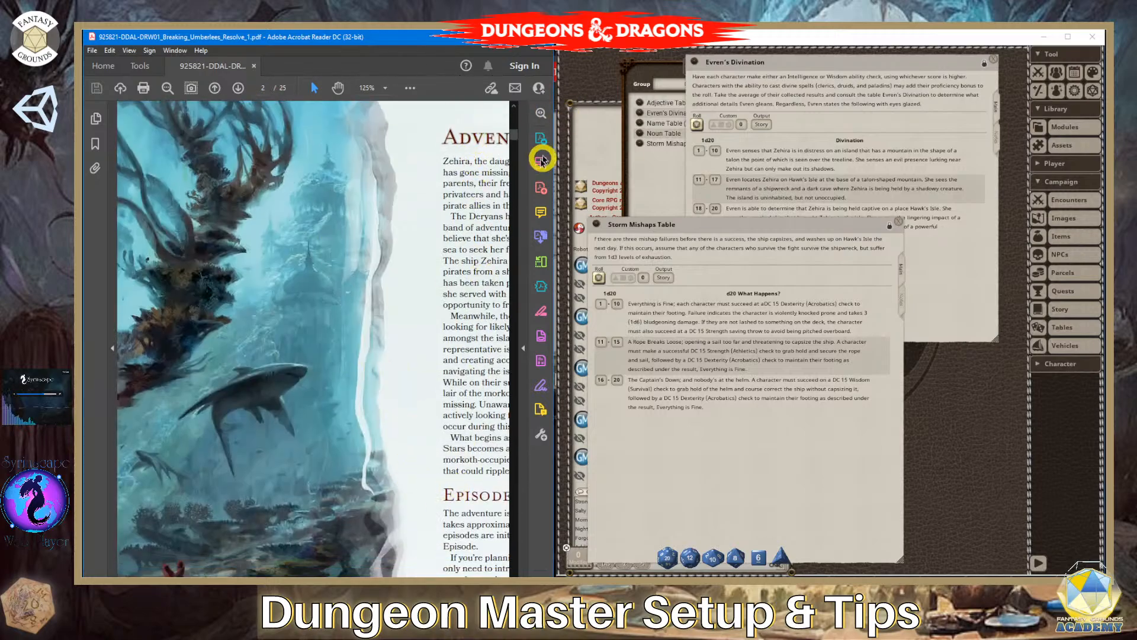
{"action": "left_click", "coordinate": [385, 88]}
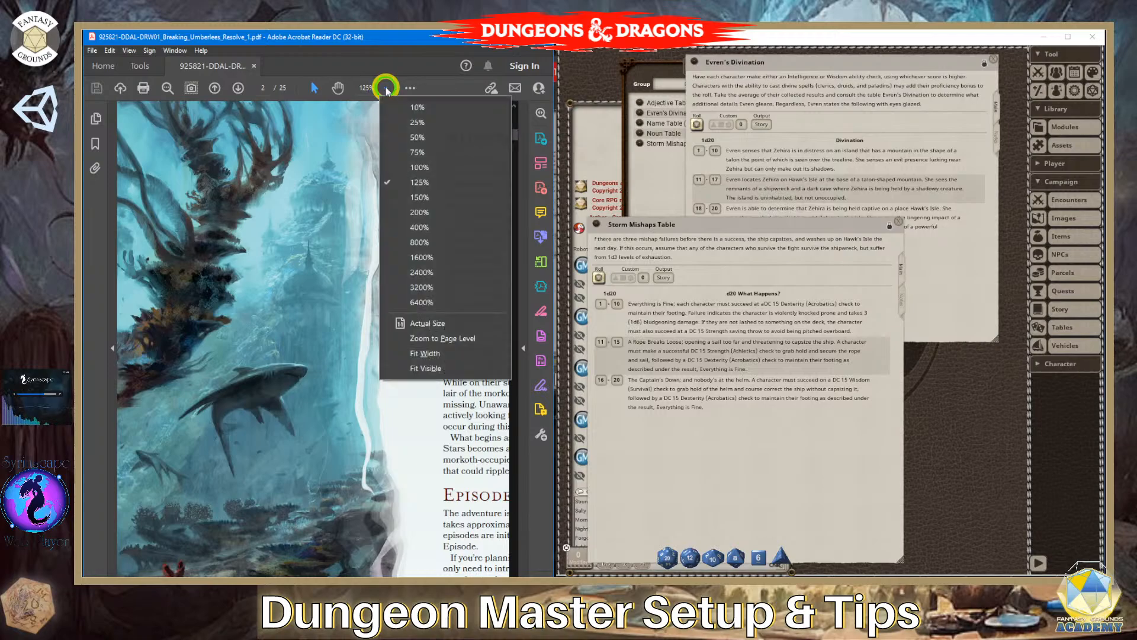
{"action": "left_click", "coordinate": [435, 153]}
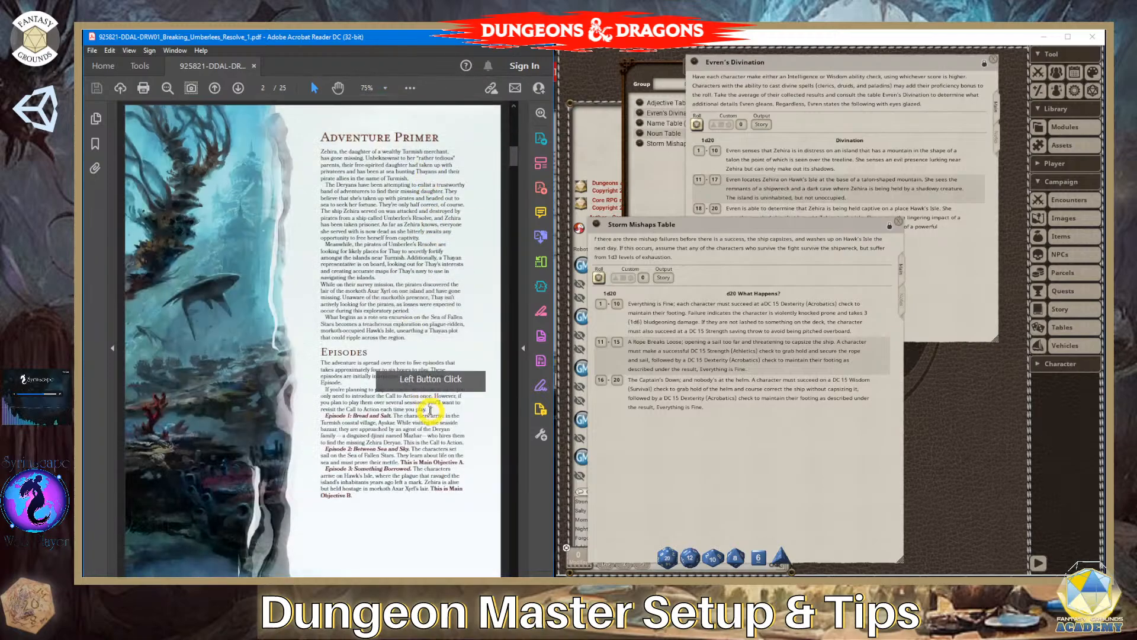
- Find the source sections for Evren's Divination and the Storm Mishaps Table in the PDF
{"action": "scroll", "coordinate": [431, 410], "scroll_direction": "down", "scroll_amount": 10}
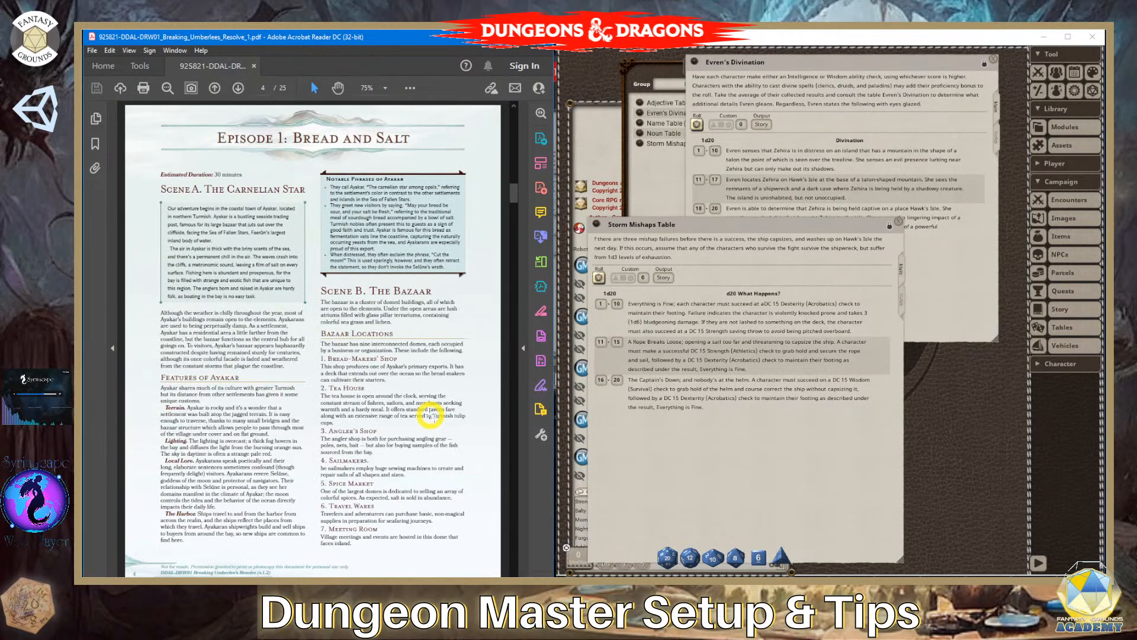
{"action": "scroll", "coordinate": [428, 415], "scroll_direction": "down", "scroll_amount": 5}
{"action": "scroll", "coordinate": [426, 414], "scroll_direction": "down", "scroll_amount": 5}
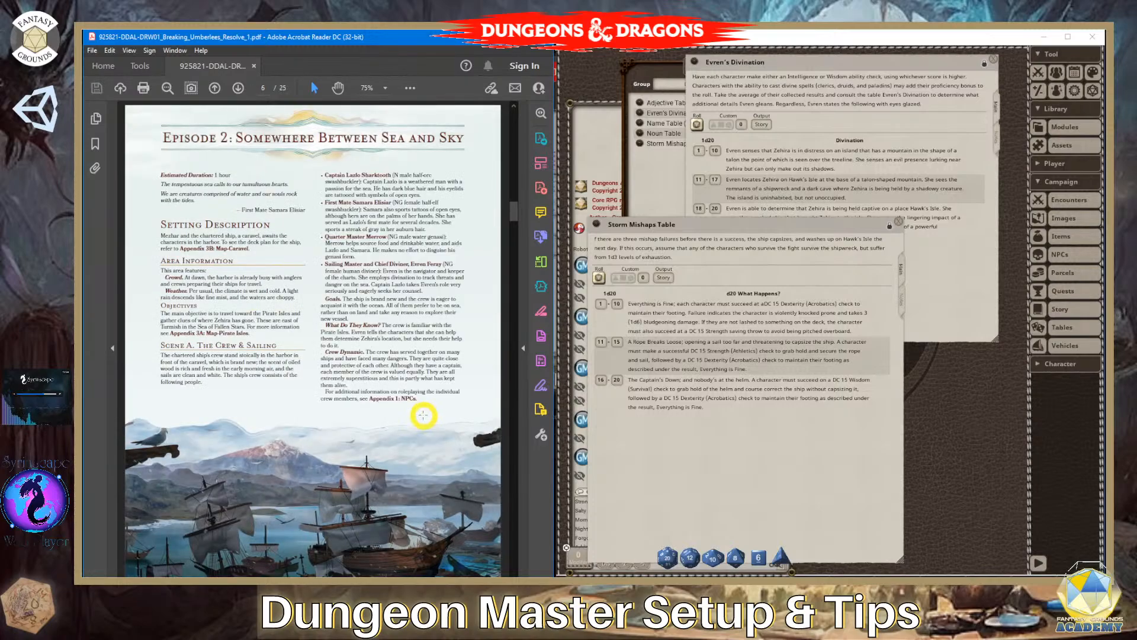
{"action": "scroll", "coordinate": [424, 414], "scroll_direction": "down", "scroll_amount": 5}
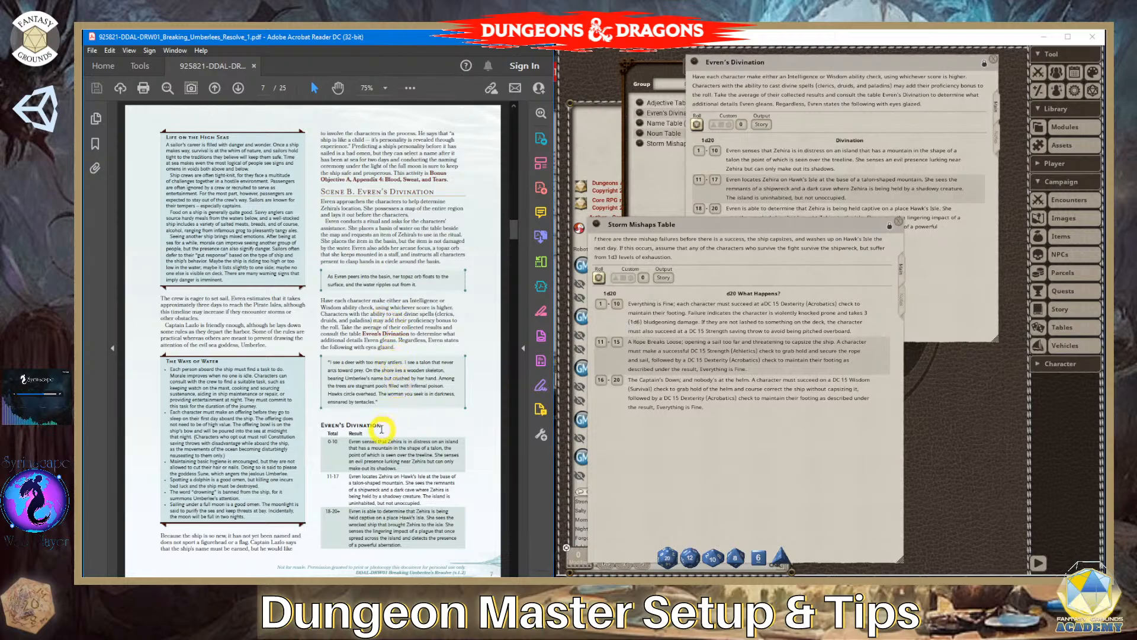
{"action": "scroll", "coordinate": [381, 429], "scroll_direction": "down", "scroll_amount": 3}
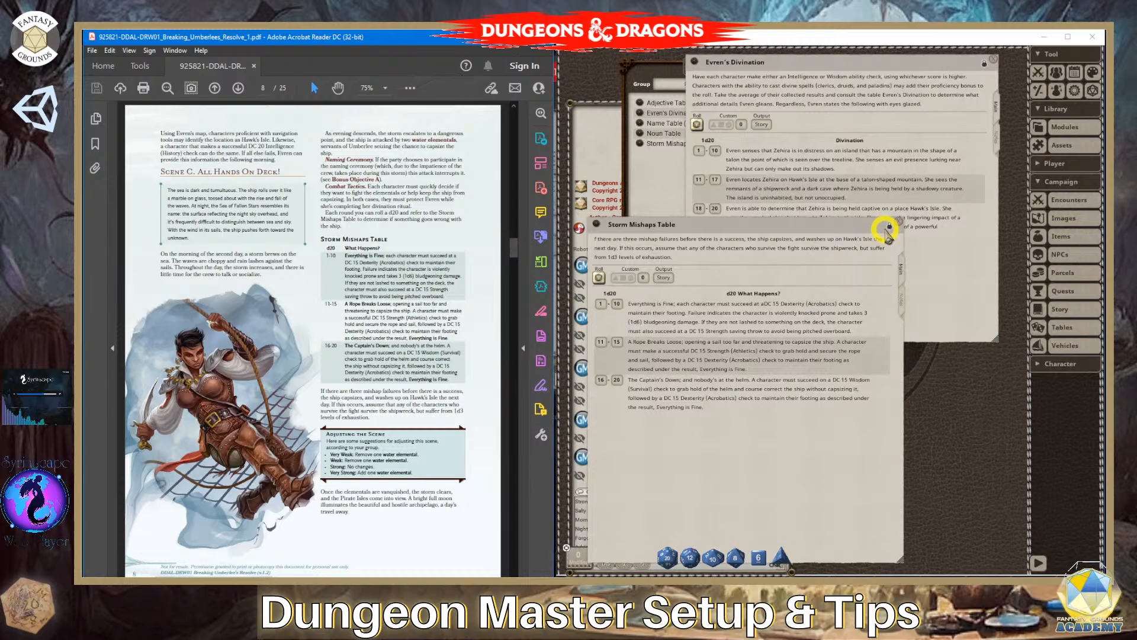
- Unlock the Storm Mishaps Table and add the missing letter "I" at the start of its description
{"action": "left_click", "coordinate": [888, 233]}
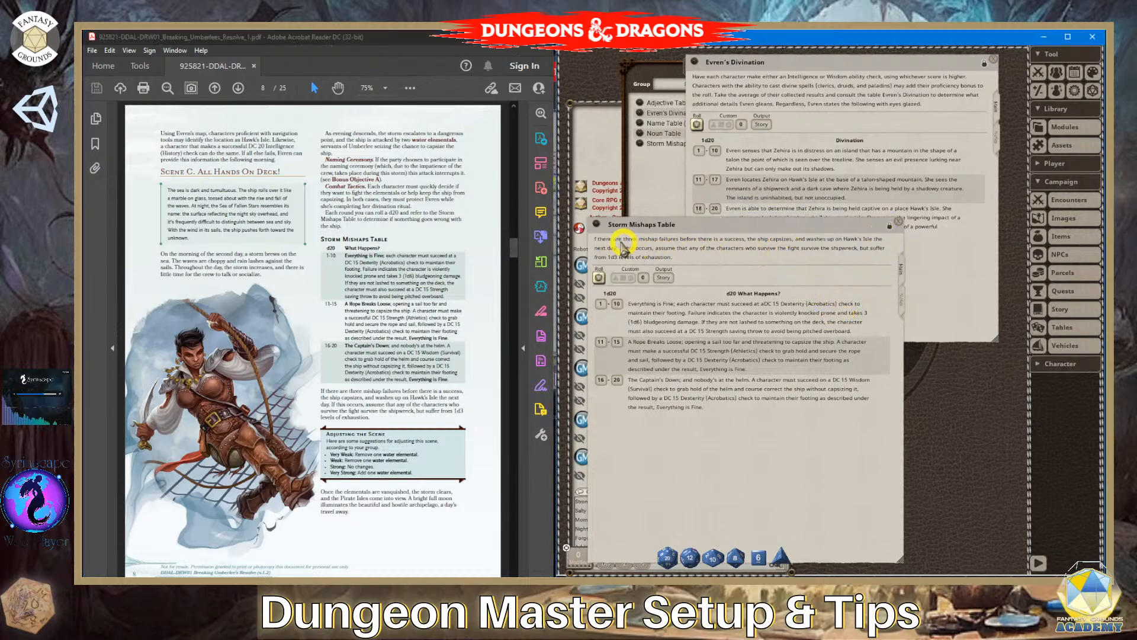
{"action": "left_click", "coordinate": [597, 243]}
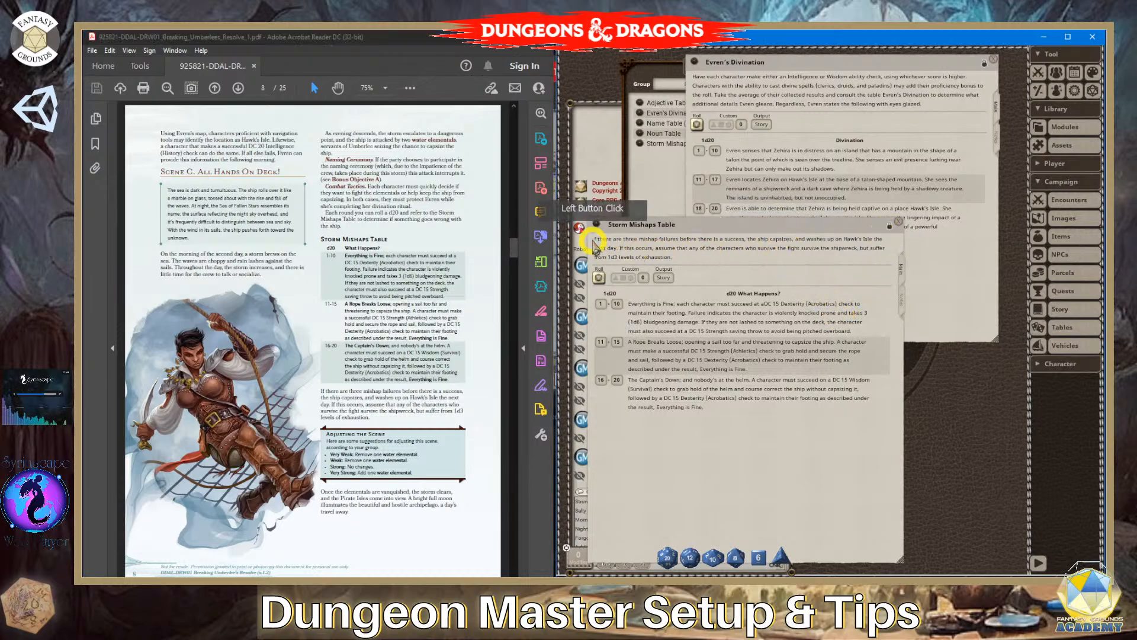
{"action": "left_click", "coordinate": [890, 228]}
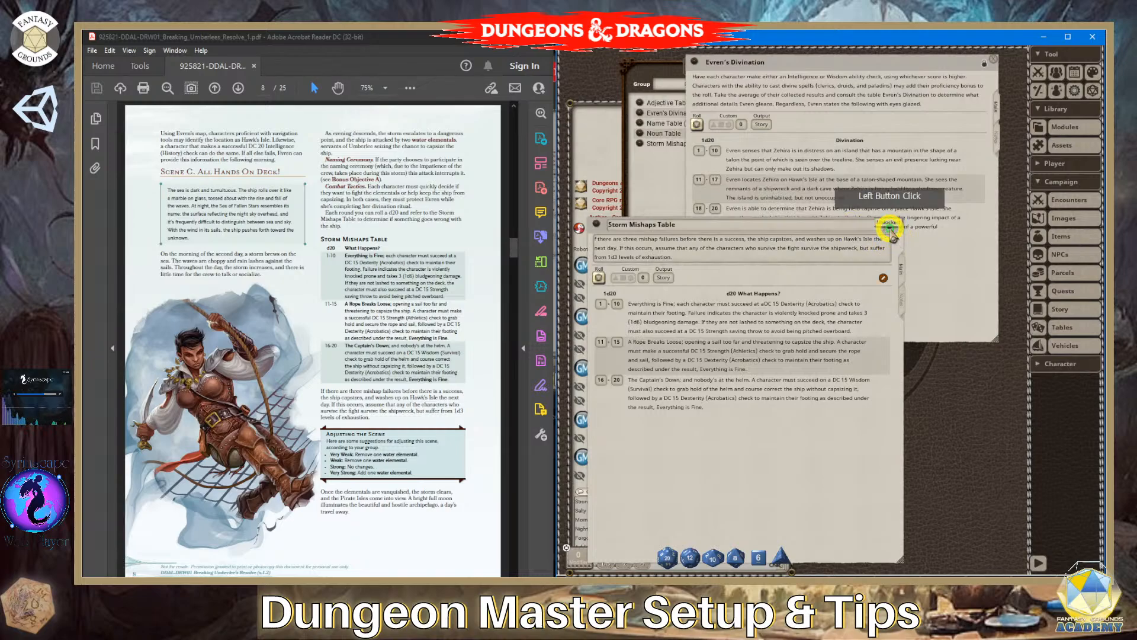
{"action": "left_click", "coordinate": [595, 239]}
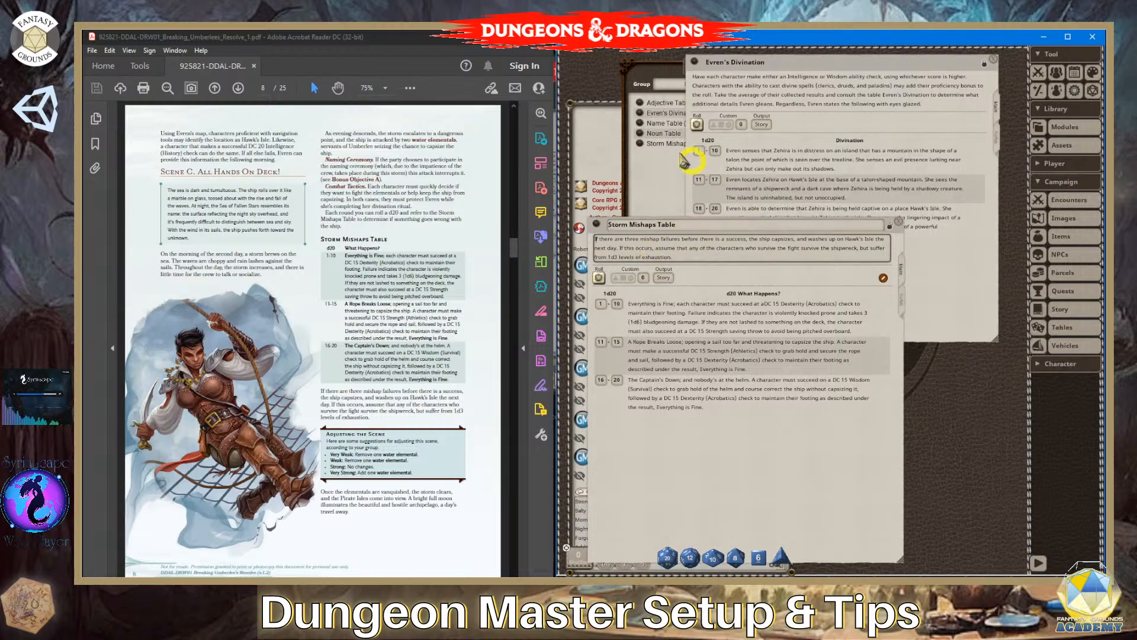
- Compare the Evren's Divination section on PDF page 7 with its module table, and return to page 8
{"action": "scroll", "coordinate": [460, 303], "scroll_direction": "down", "scroll_amount": 1}
{"action": "scroll", "coordinate": [454, 310], "scroll_direction": "up", "scroll_amount": 1}
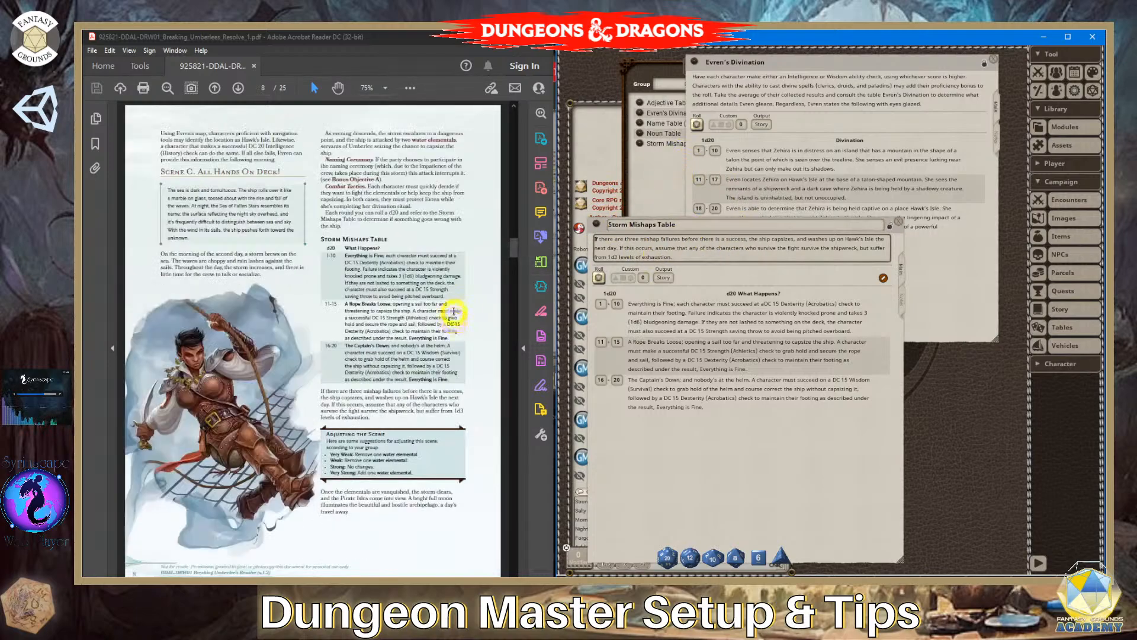
{"action": "scroll", "coordinate": [454, 311], "scroll_direction": "up", "scroll_amount": 1}
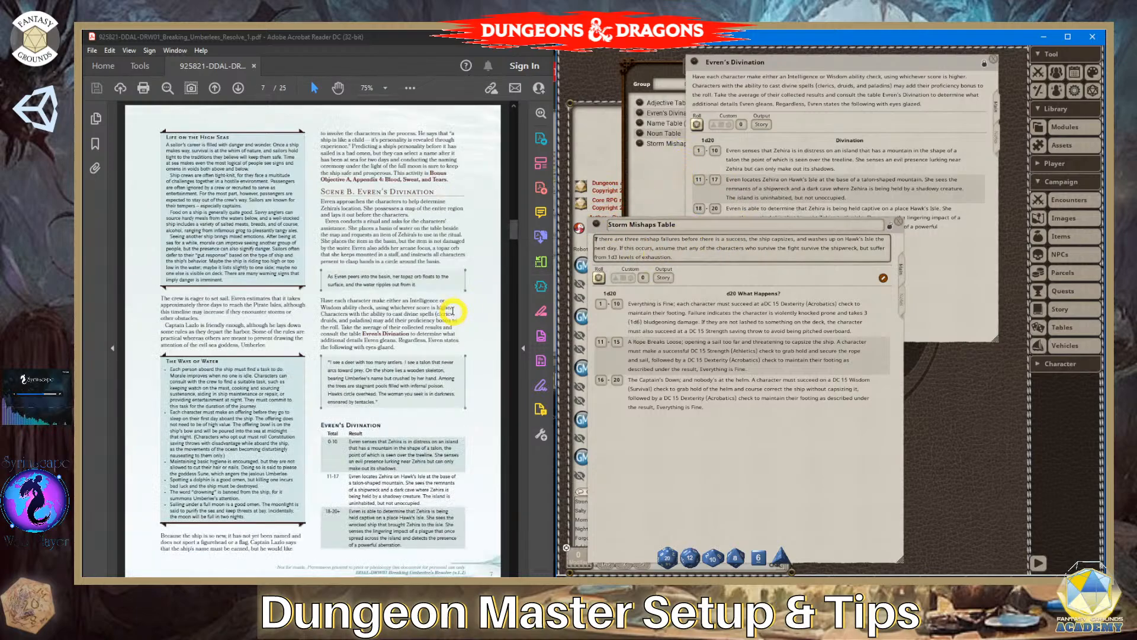
{"action": "scroll", "coordinate": [452, 311], "scroll_direction": "down", "scroll_amount": 1}
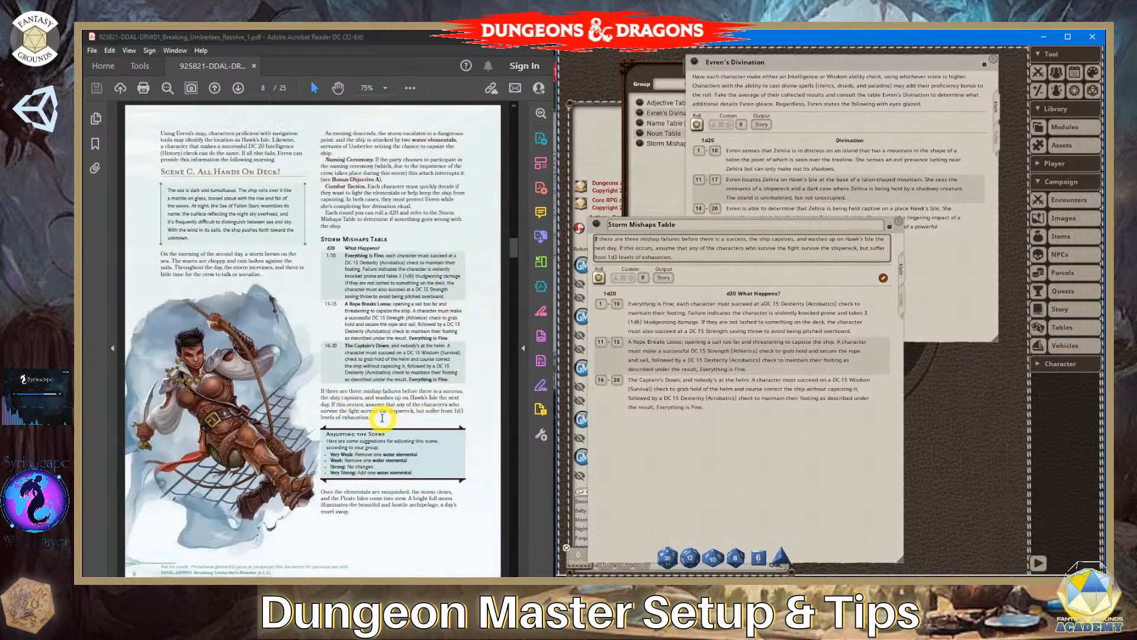
- Compare the paragraph below the Storm Mishaps Table in the PDF with the module table's description by selecting its text
{"action": "left_click_drag", "start_coordinate": [379, 411], "coordinate": [316, 389]}
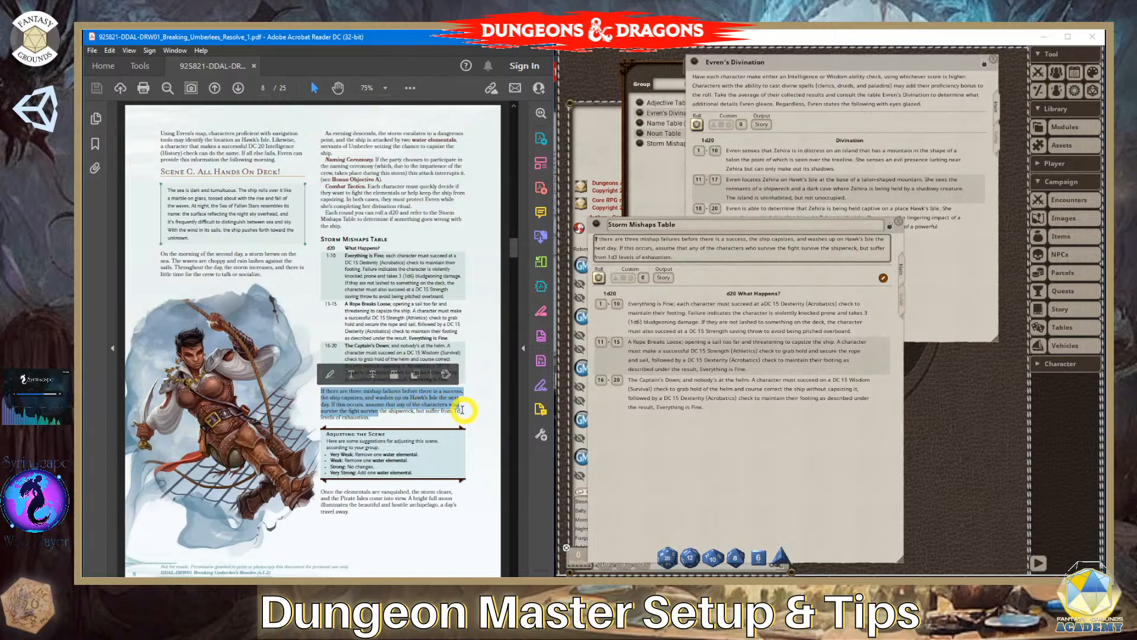
{"action": "left_click", "coordinate": [402, 422]}
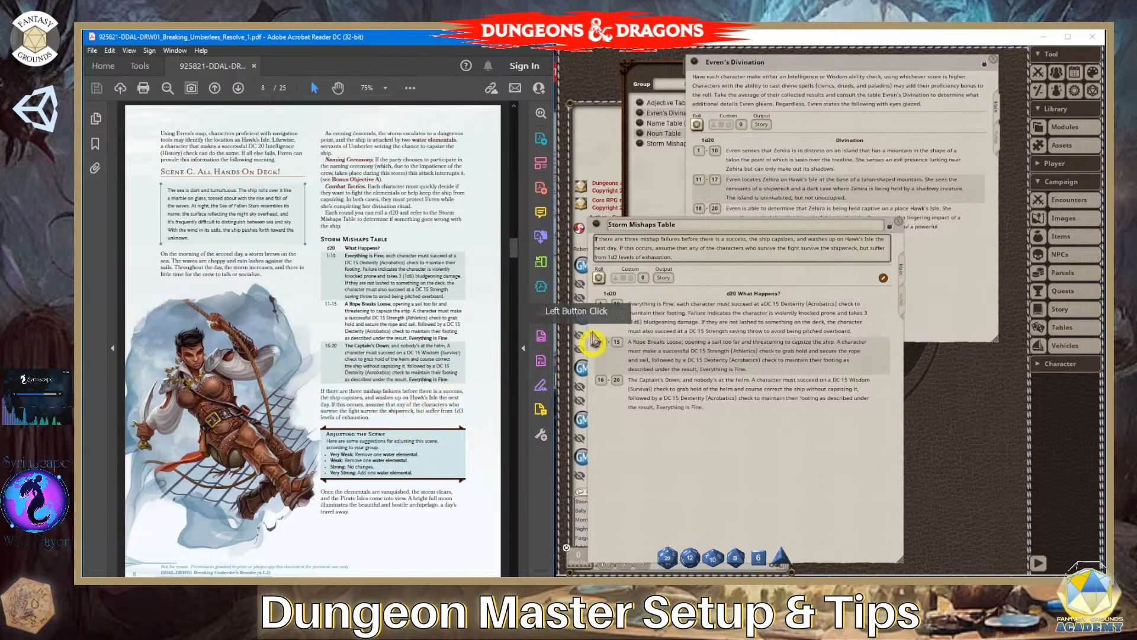
{"action": "left_click_drag", "start_coordinate": [682, 259], "coordinate": [591, 246]}
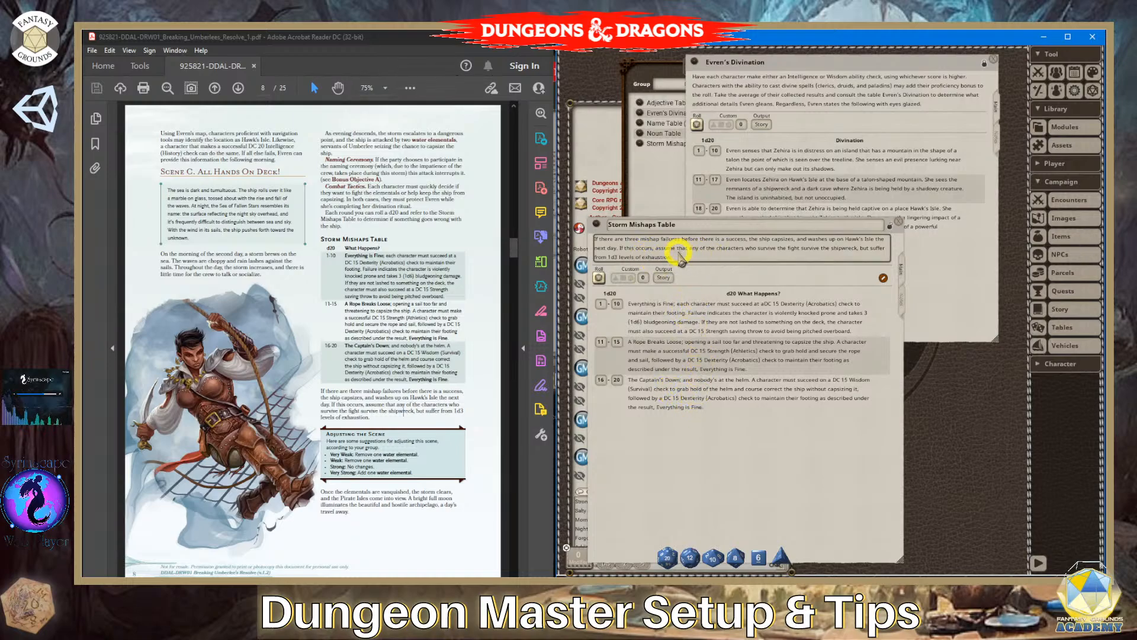
{"action": "left_click", "coordinate": [612, 236]}
{"action": "left_click", "coordinate": [445, 401]}
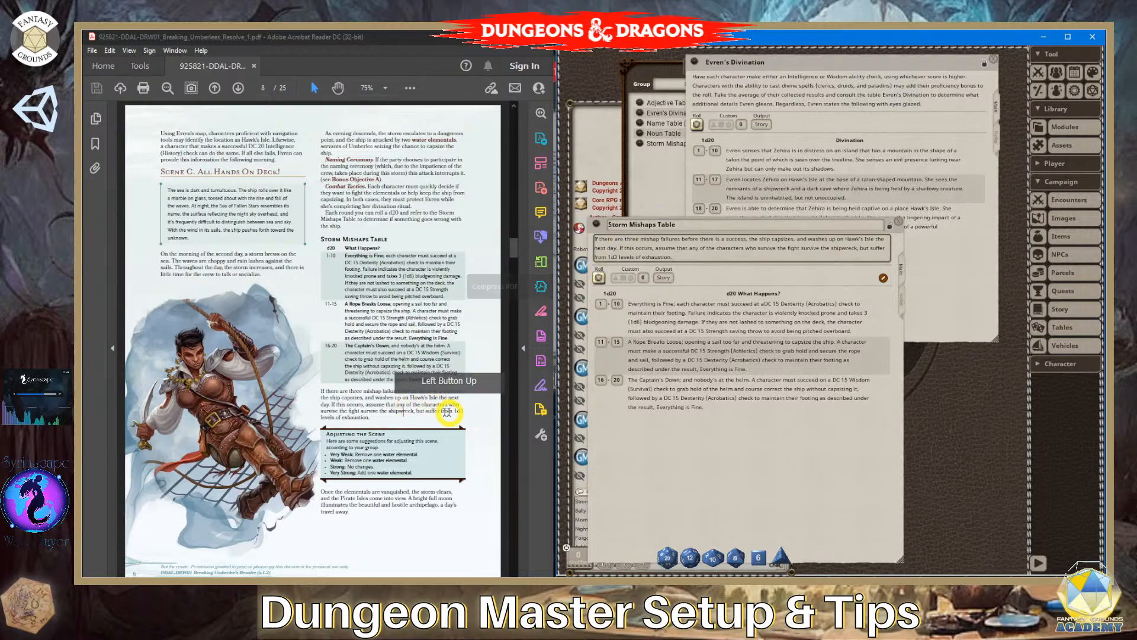
{"action": "left_click_drag", "start_coordinate": [371, 418], "coordinate": [297, 391]}
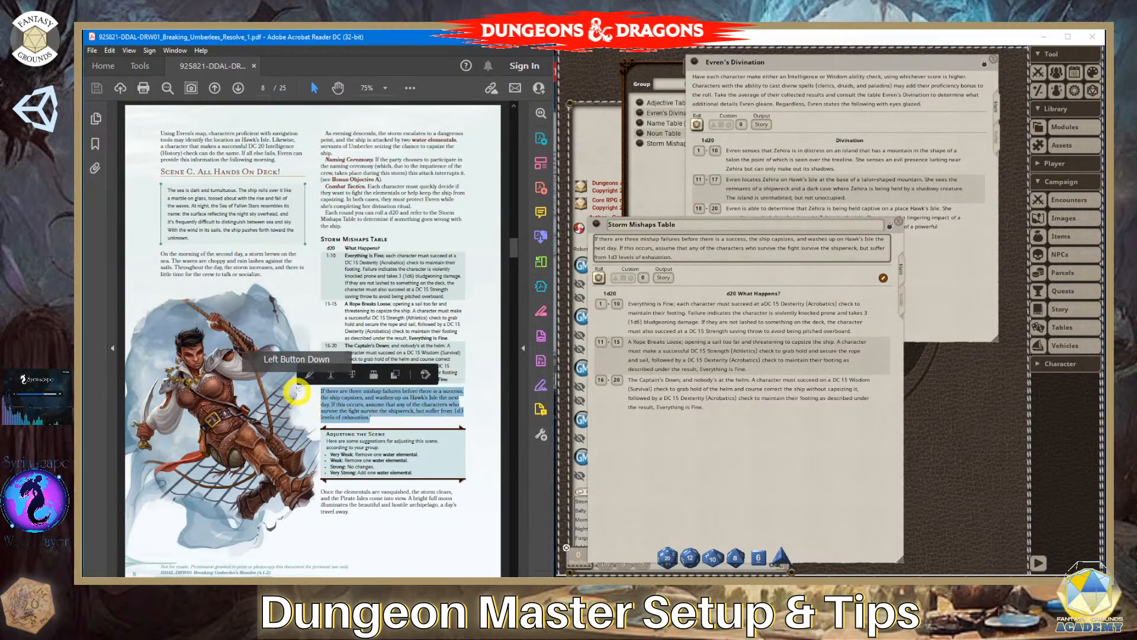
{"action": "left_click", "coordinate": [740, 252]}
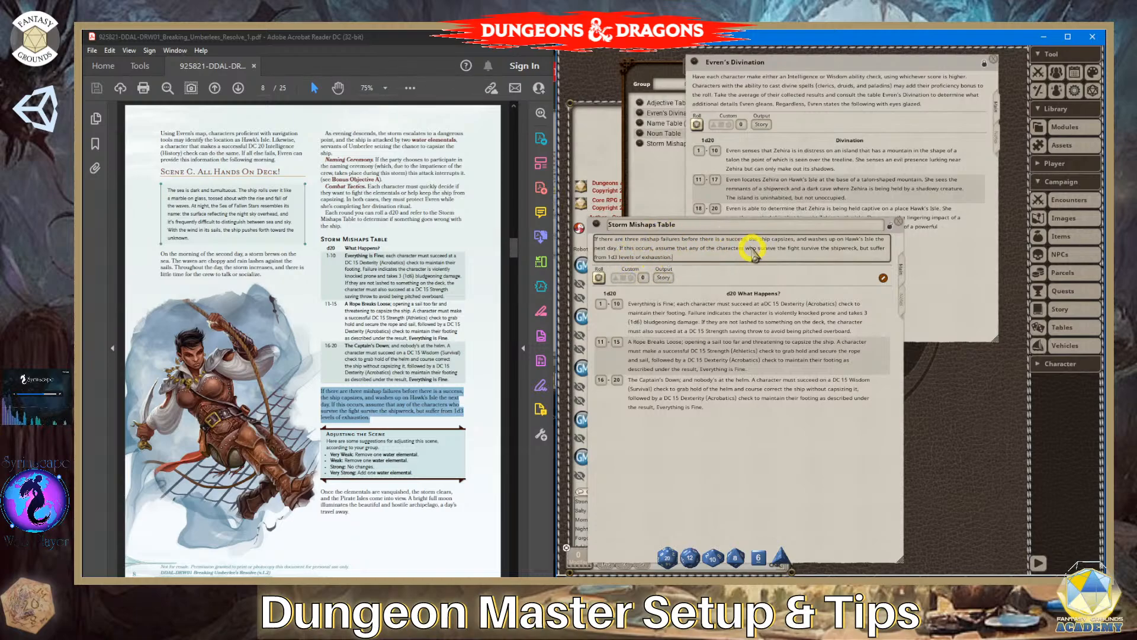
- Check the source page reference in the Storm Mishaps Table's notes, and return to the table's description and results
{"action": "left_click", "coordinate": [906, 302]}
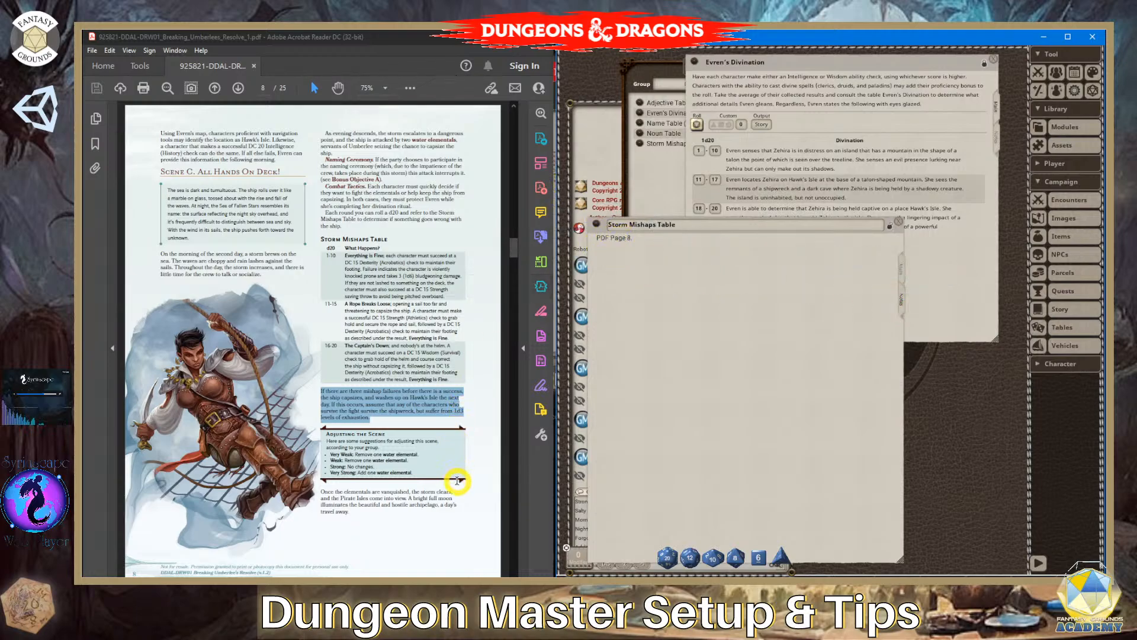
{"action": "left_click", "coordinate": [903, 269]}
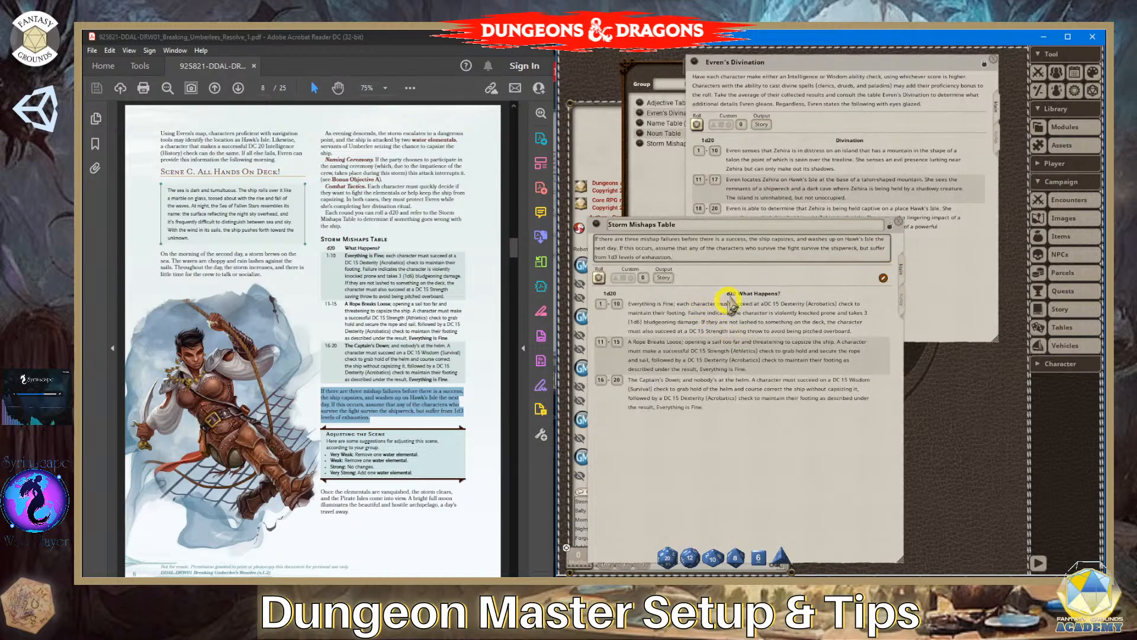
{"action": "left_click", "coordinate": [729, 254]}
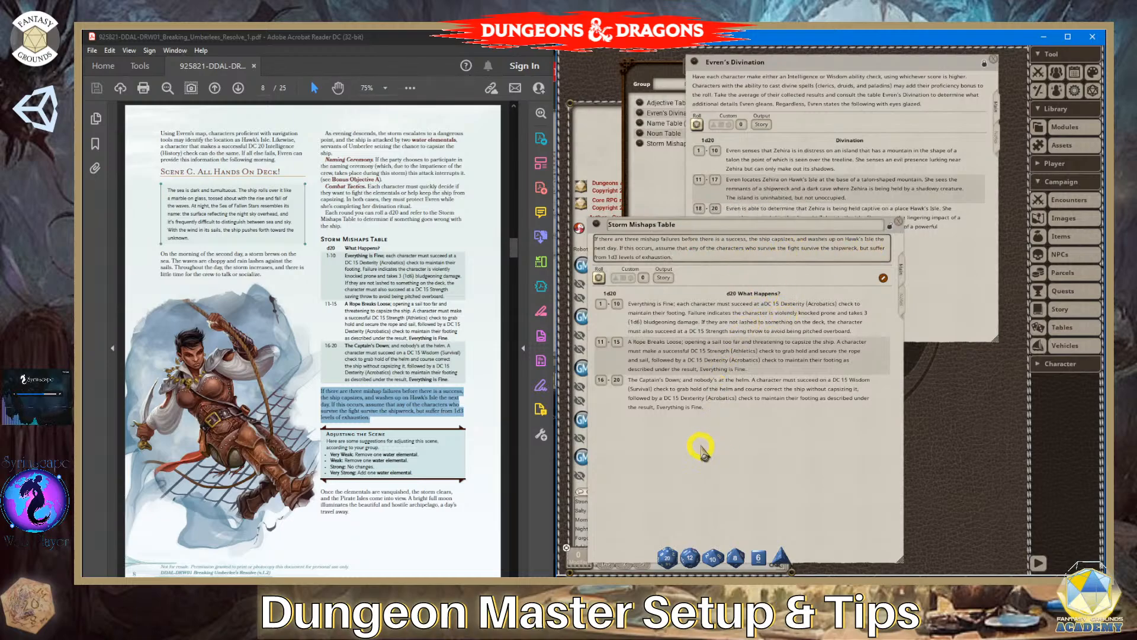
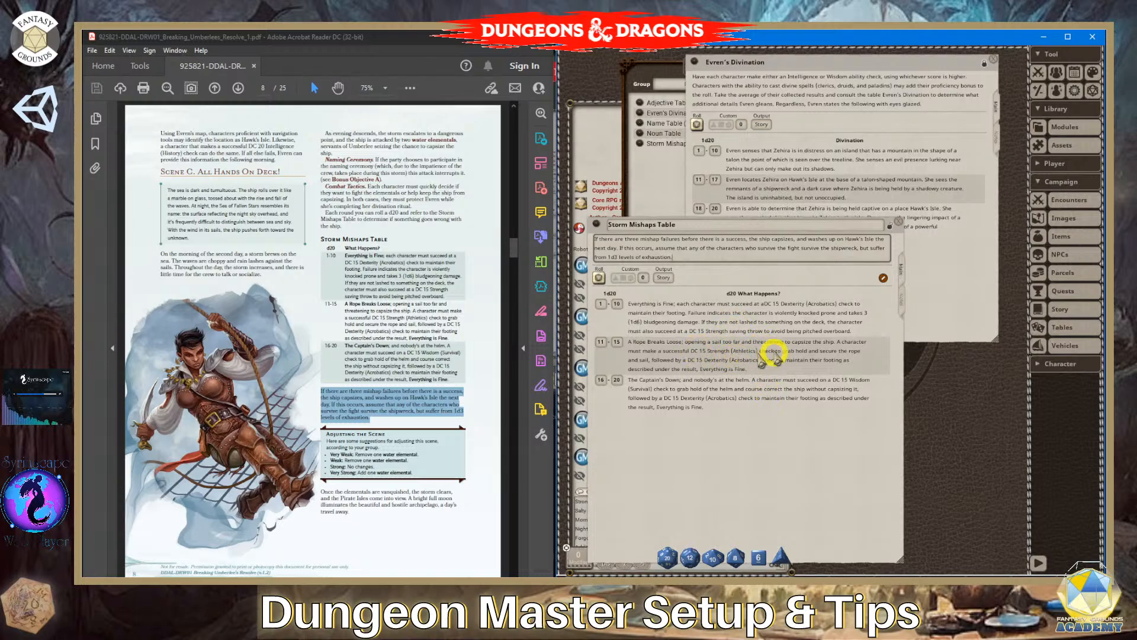
- Compare the 1-10 "Everything is Fine" result in the PDF with the module table's entry by selecting its text
{"action": "left_click", "coordinate": [770, 401]}
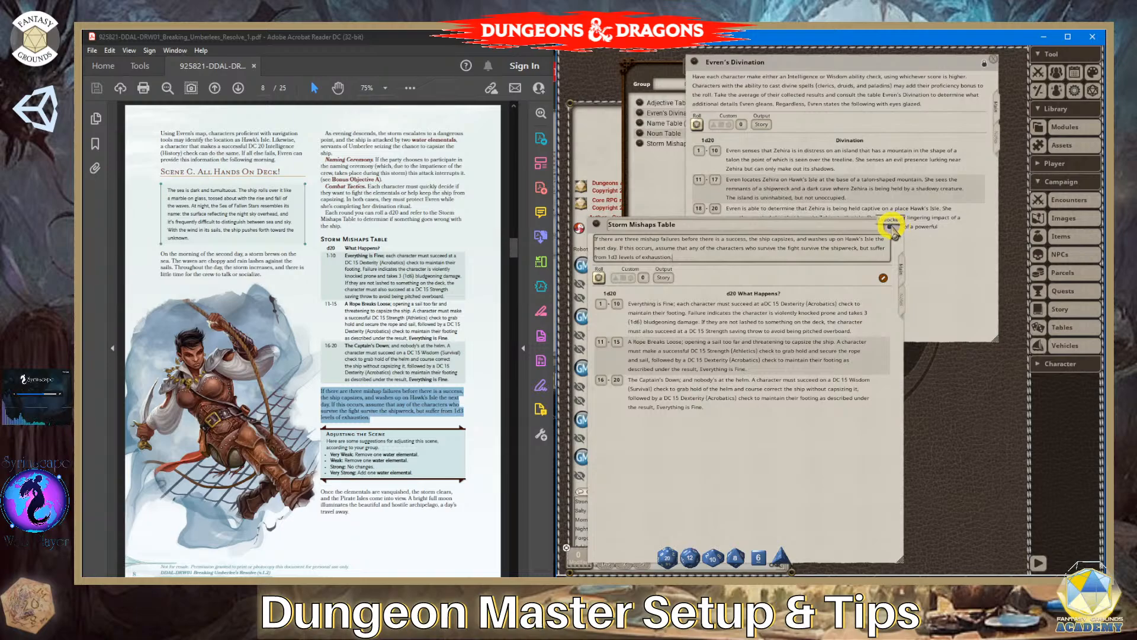
{"action": "left_click", "coordinate": [455, 287]}
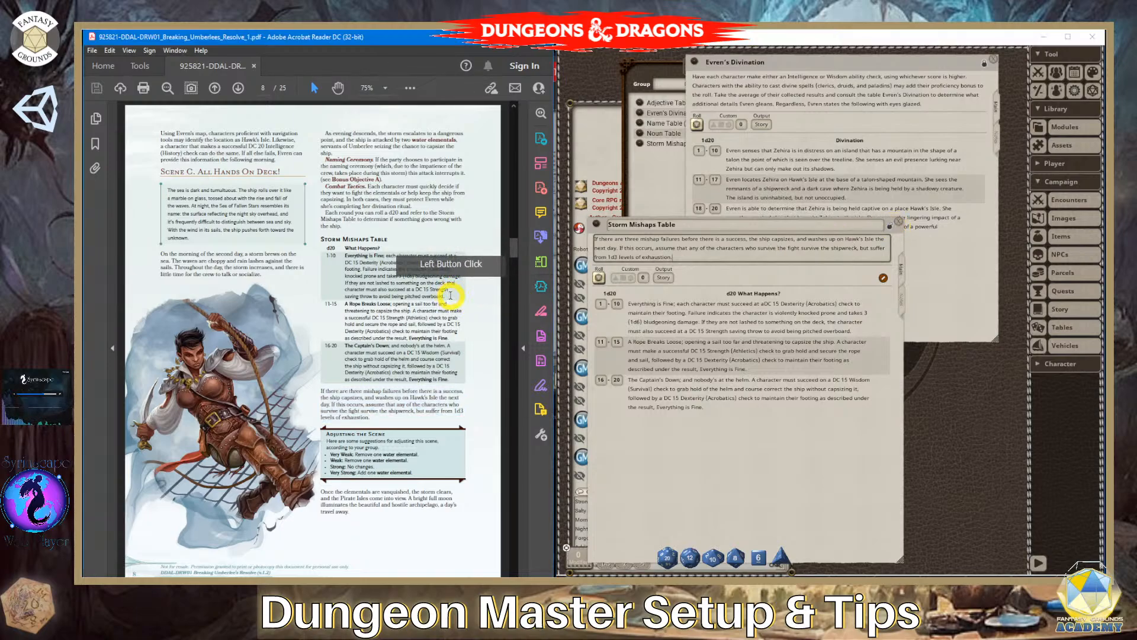
{"action": "left_click_drag", "start_coordinate": [450, 294], "coordinate": [345, 255]}
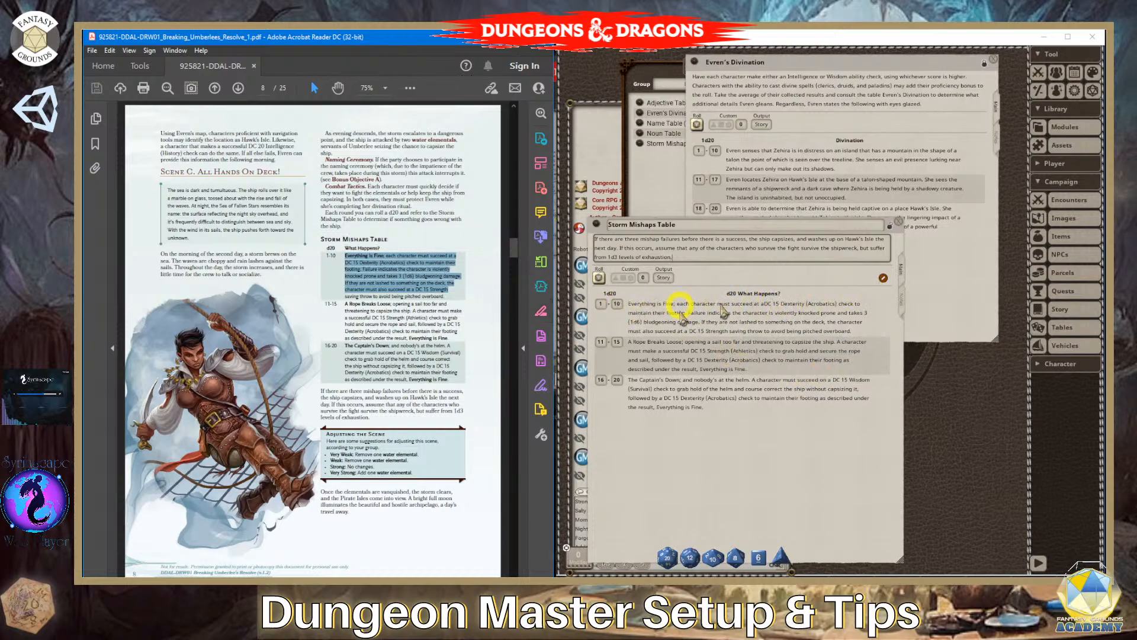
- Close the Storm Mishaps Table and Evren's Divination records, and open the Import Table window from the Tables list
{"action": "left_click", "coordinate": [898, 222]}
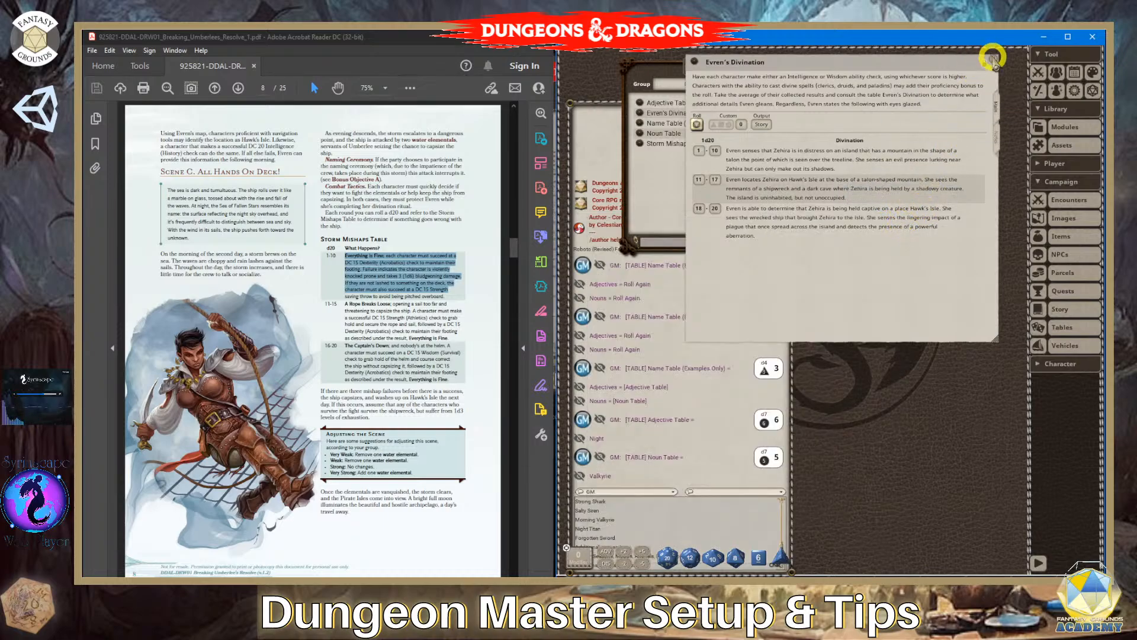
{"action": "left_click", "coordinate": [992, 59]}
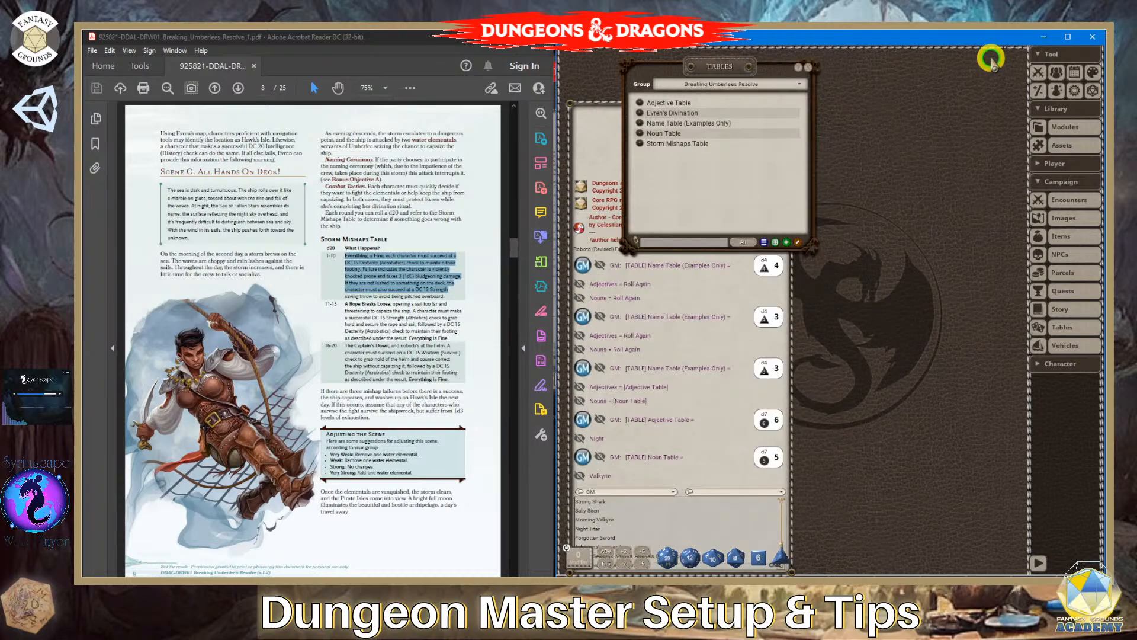
{"action": "left_click", "coordinate": [808, 67]}
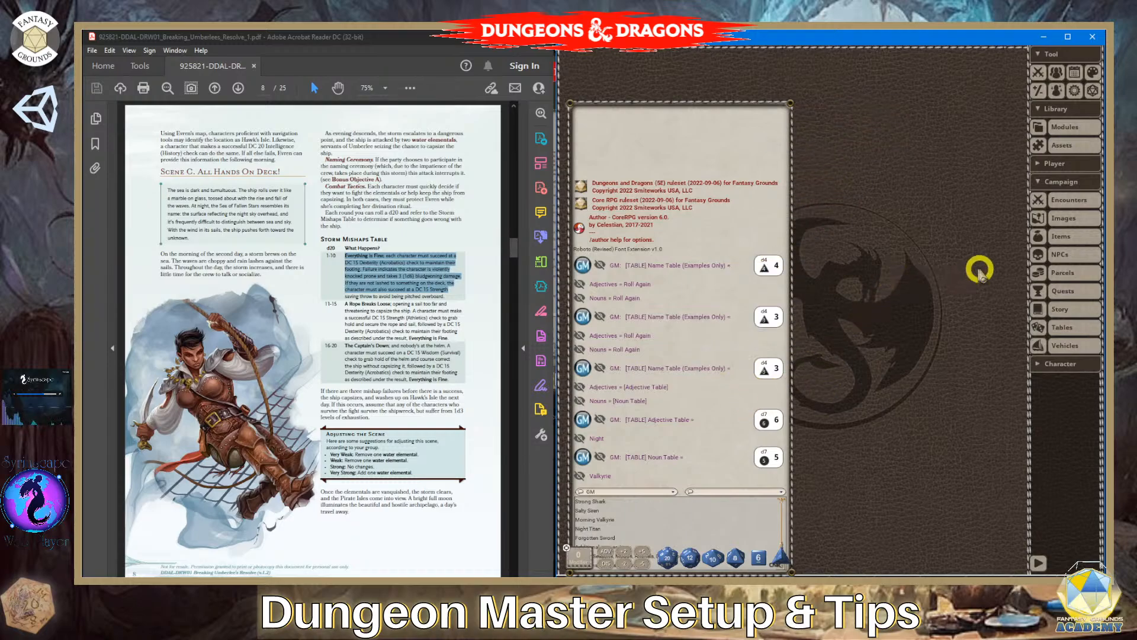
{"action": "left_click", "coordinate": [1041, 326]}
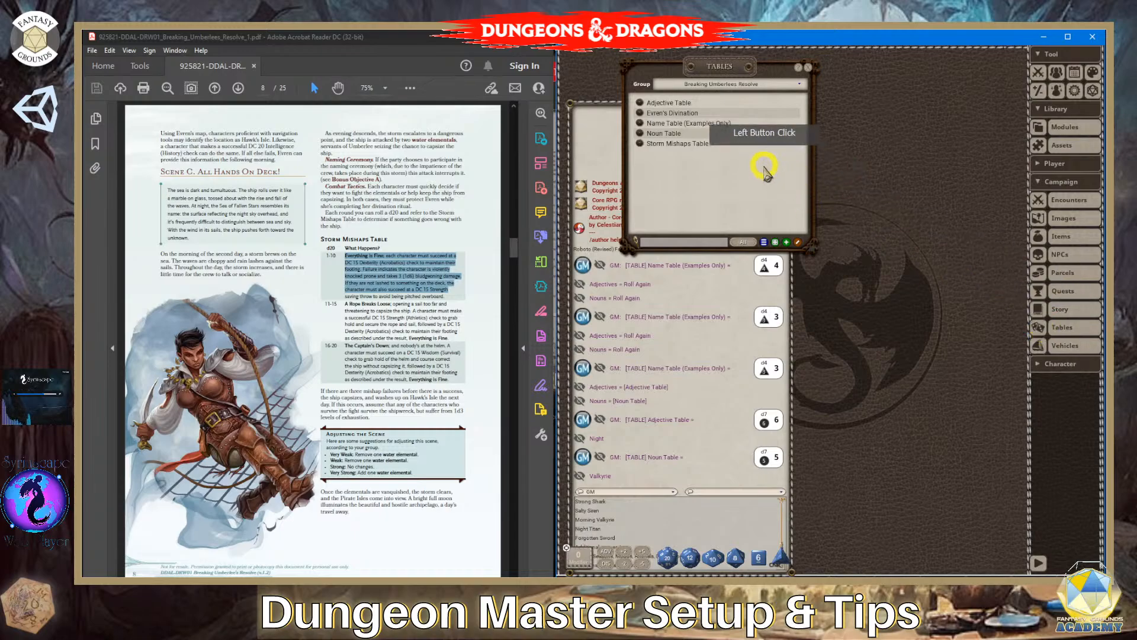
{"action": "left_click", "coordinate": [764, 243]}
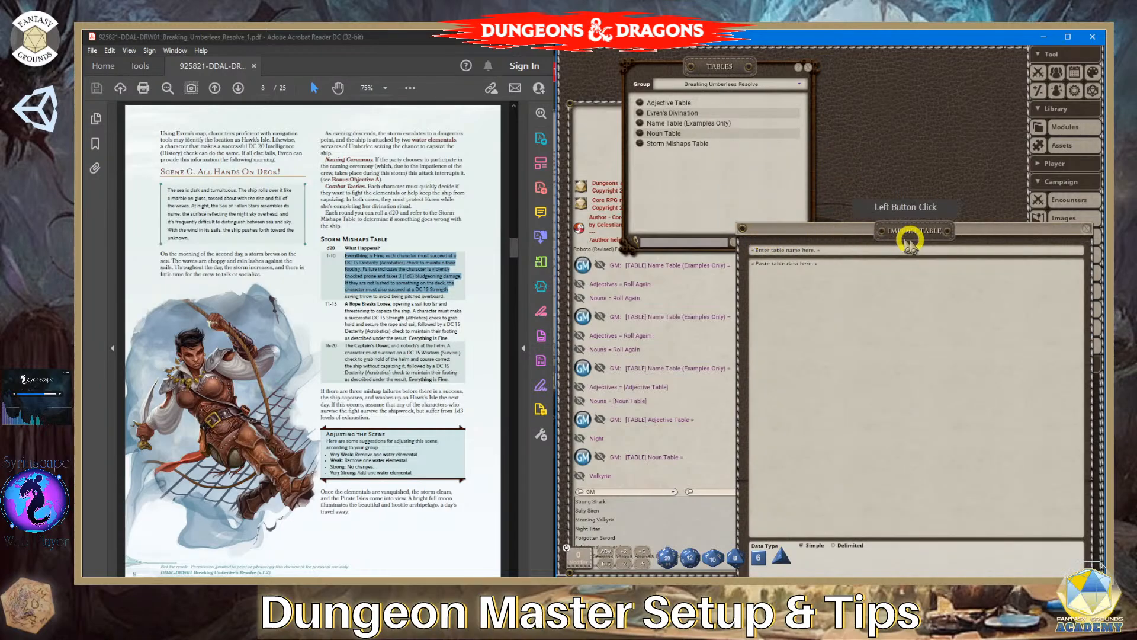
{"action": "left_click_drag", "start_coordinate": [942, 231], "coordinate": [866, 149]}
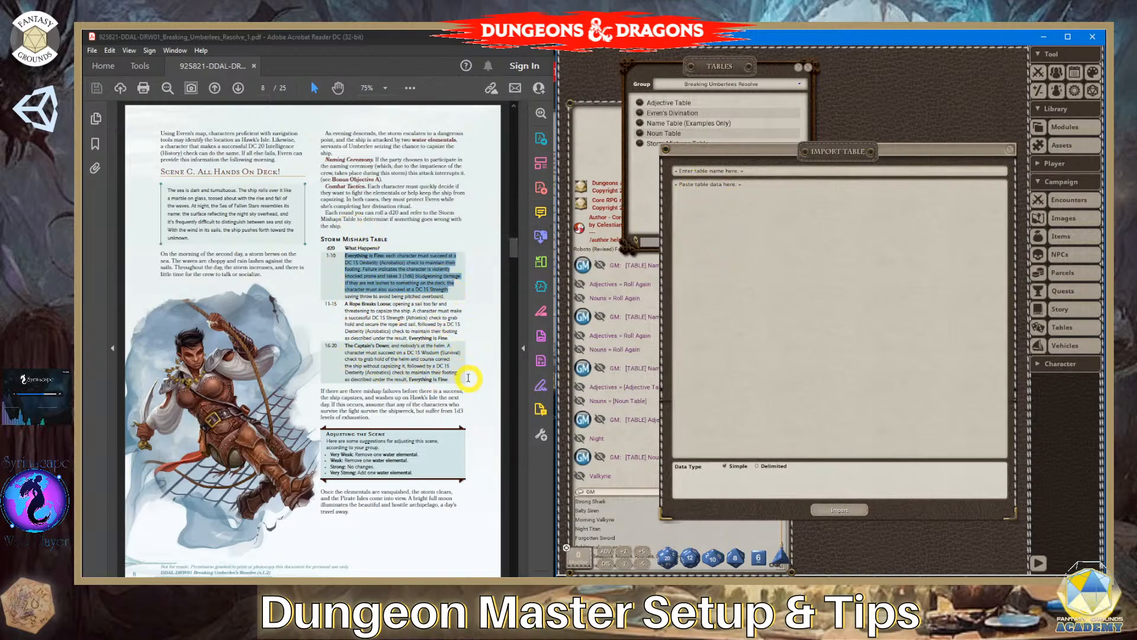
- Copy the Storm Mishaps Table from its title through the 16-20 result in the PDF and paste it as the import's table data
{"action": "left_click_drag", "start_coordinate": [456, 382], "coordinate": [330, 256]}
{"action": "left_click_drag", "start_coordinate": [469, 326], "coordinate": [735, 464]}
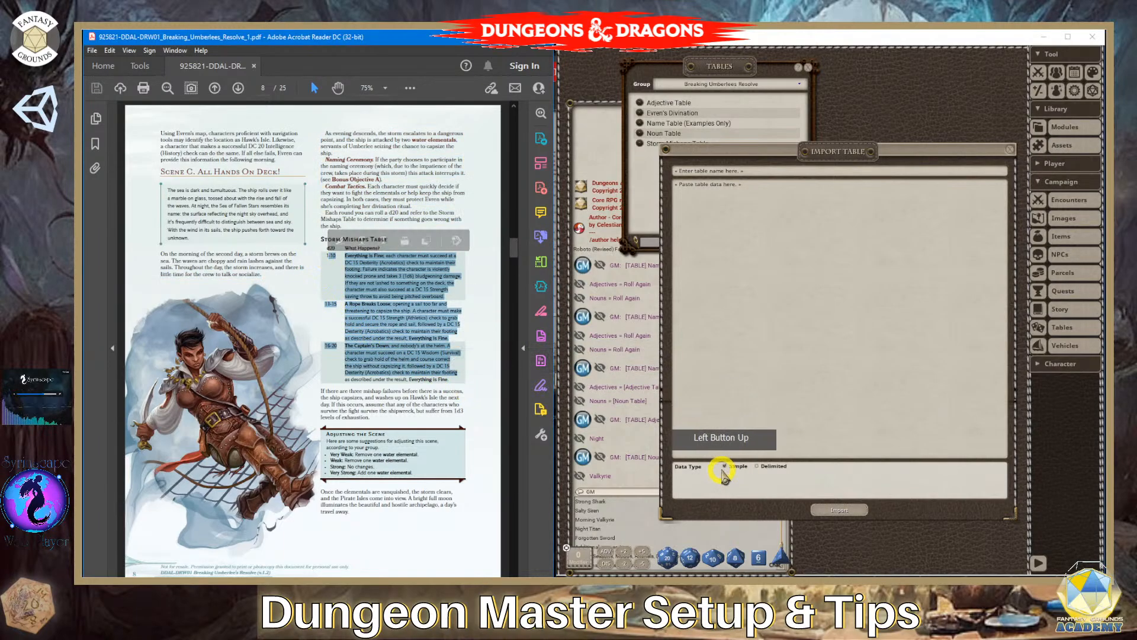
{"action": "left_click", "coordinate": [724, 186]}
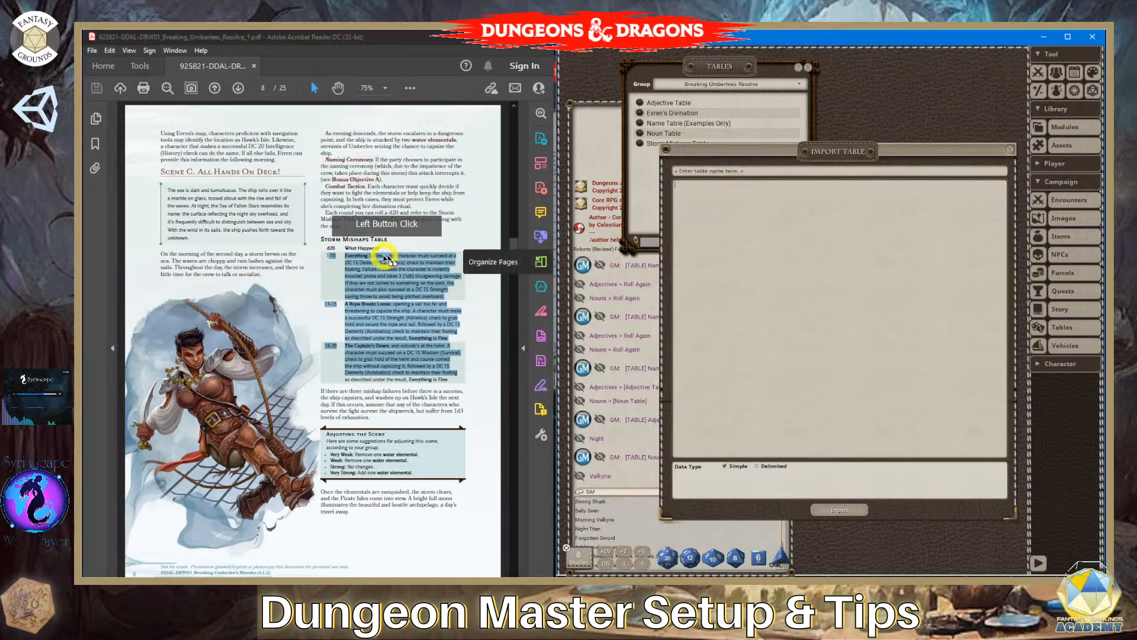
{"action": "mouse_move", "coordinate": [321, 236]}
{"action": "left_mouse_down"}
{"action": "mouse_move", "coordinate": [464, 317]}
{"action": "mouse_move", "coordinate": [474, 381]}
{"action": "mouse_move", "coordinate": [448, 380]}
{"action": "mouse_move", "coordinate": [373, 330]}
{"action": "mouse_move", "coordinate": [323, 242]}
{"action": "left_mouse_up"}
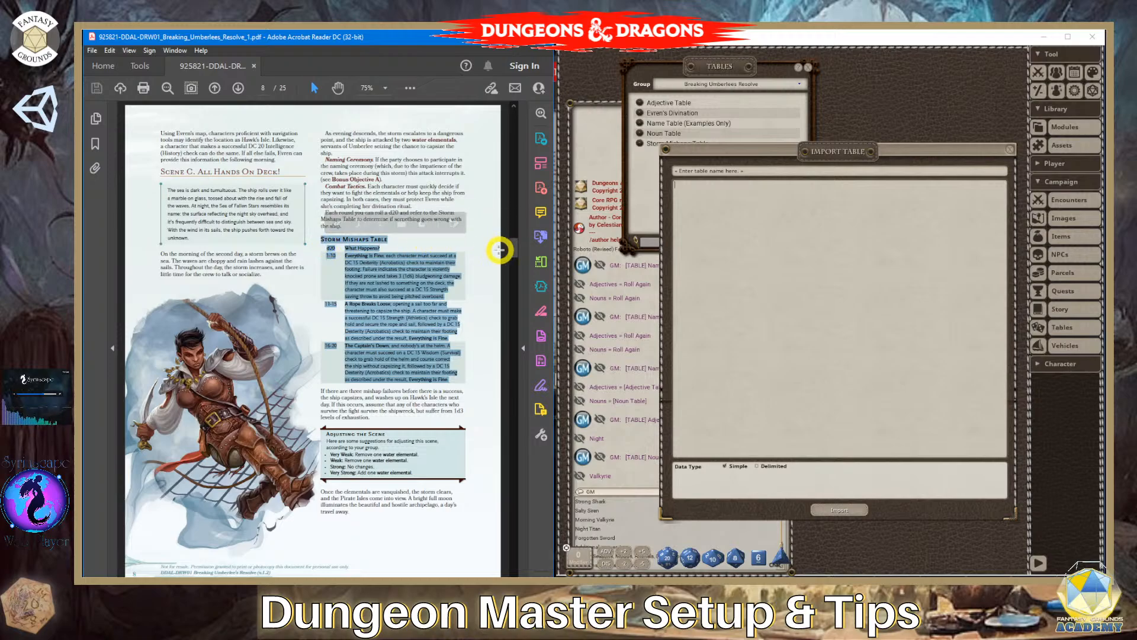
{"action": "left_click", "coordinate": [700, 186]}
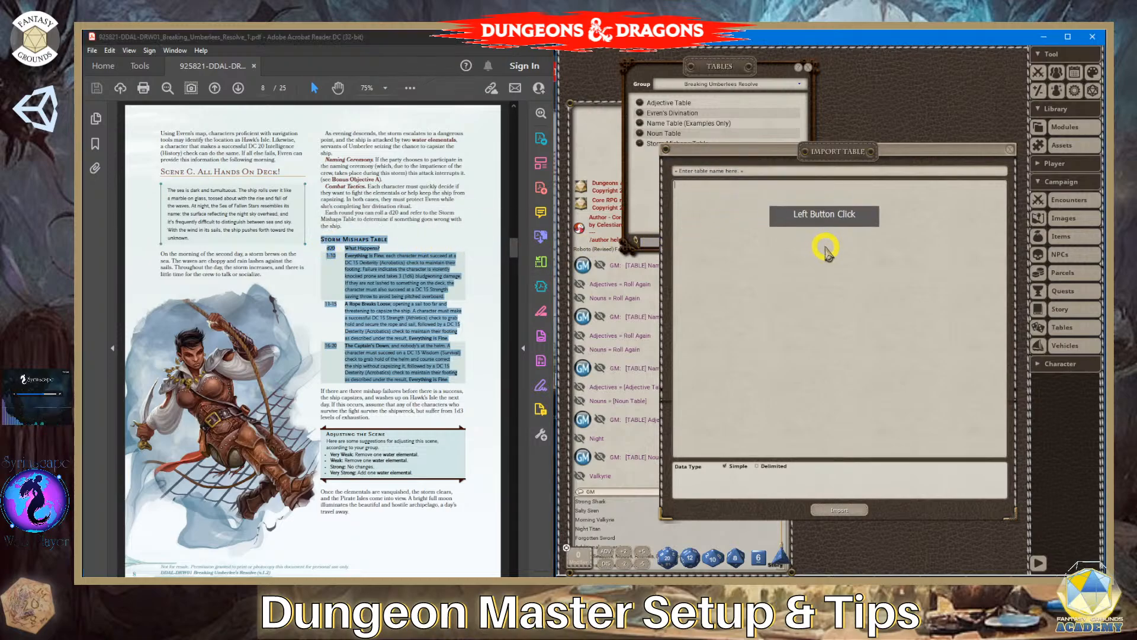
{"action": "type", "text": "Storm Mishaps Table d20 What Happens? 1-10 Everything is Fine; each character must succeed at a DC 15 Dexterity (Acrobatics) check to maintain their footing. Failure indicates the character is violently knocked prone and takes 3 (1d6) bludgeoning damage. If they are not lashed to something on the deck, the character must also succeed at a DC 15 Strength saving throw to avoid being pitched overboard. 11-15 A Rope Breaks Loose; opening a sail too far and threatening to capsize the ship. A character must make a successful DC 15 Strength (Athletics) check to grab hold and secure the rope and sail, followed by a DC 15 Dexterity (Acrobatics) check to maintain their footing as described under the result, Everything is Fine. 16-20 The Captain's Down; and nobody's at the helm. A character must succeed on a DC 15 Wisdom (Survival) check to grab hold of the helm and course correct the ship without capsizing it, followed by a DC 15 Dexterity (Acrobatics) check to maintain their footing as described under the result, Everything is Fine."}
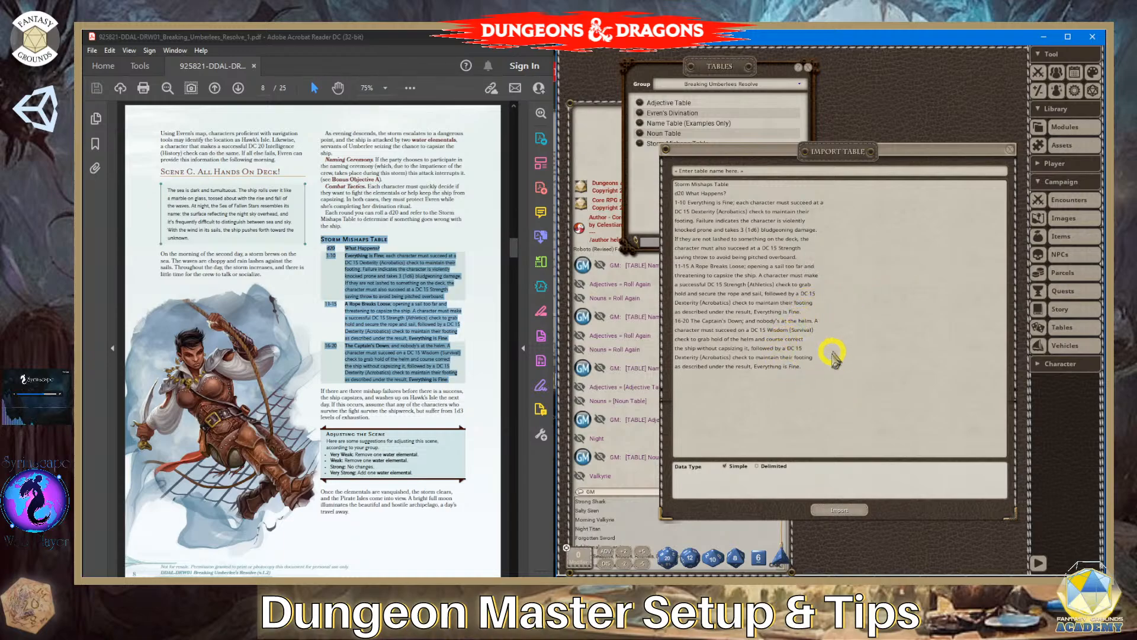
{"action": "left_click", "coordinate": [746, 181]}
{"action": "mouse_move", "coordinate": [745, 181]}
{"action": "left_mouse_down"}
{"action": "mouse_move", "coordinate": [667, 184]}
{"action": "mouse_move", "coordinate": [735, 185]}
{"action": "left_mouse_up"}
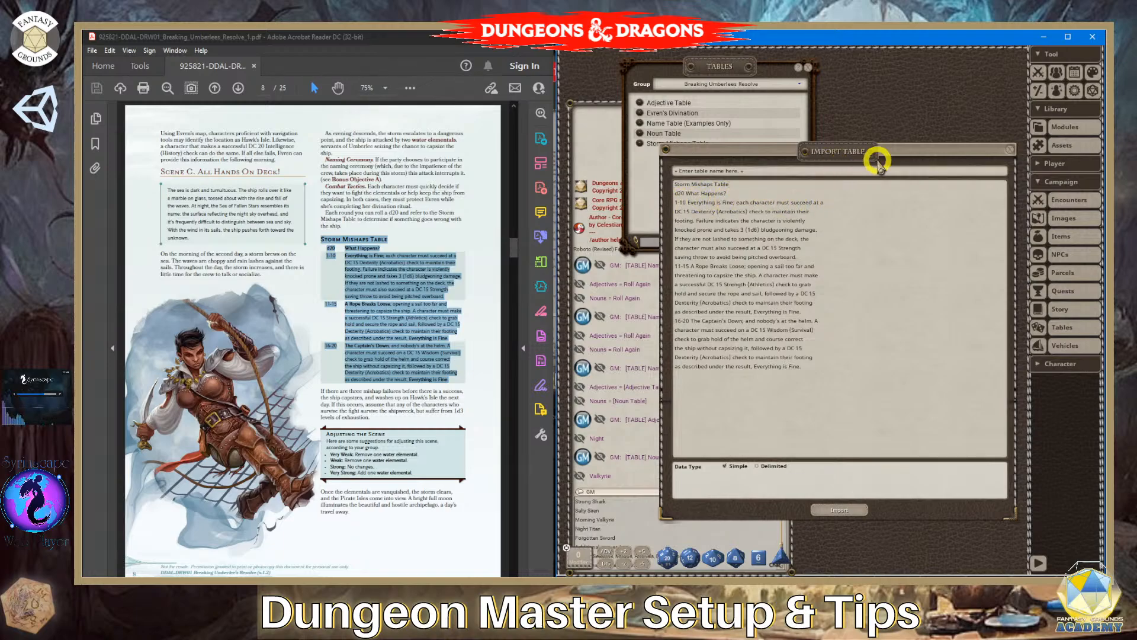
{"action": "left_click_drag", "start_coordinate": [878, 160], "coordinate": [850, 91]}
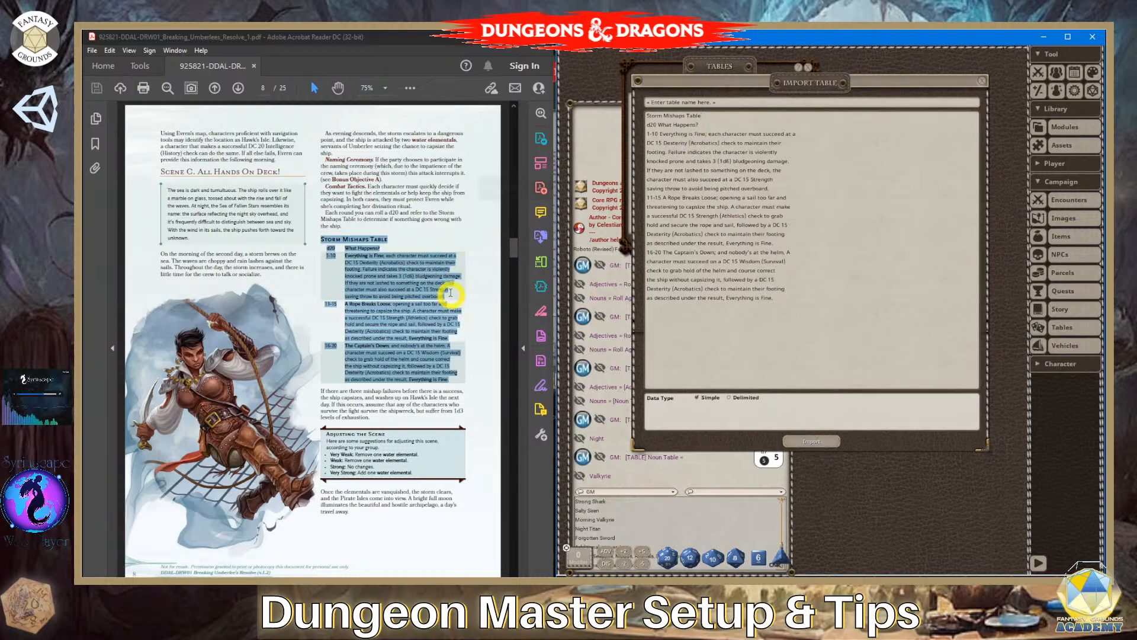
- Separate the 1-10, 11-15 and 16-20 results with blank lines in the pasted import data
{"action": "left_click", "coordinate": [414, 279]}
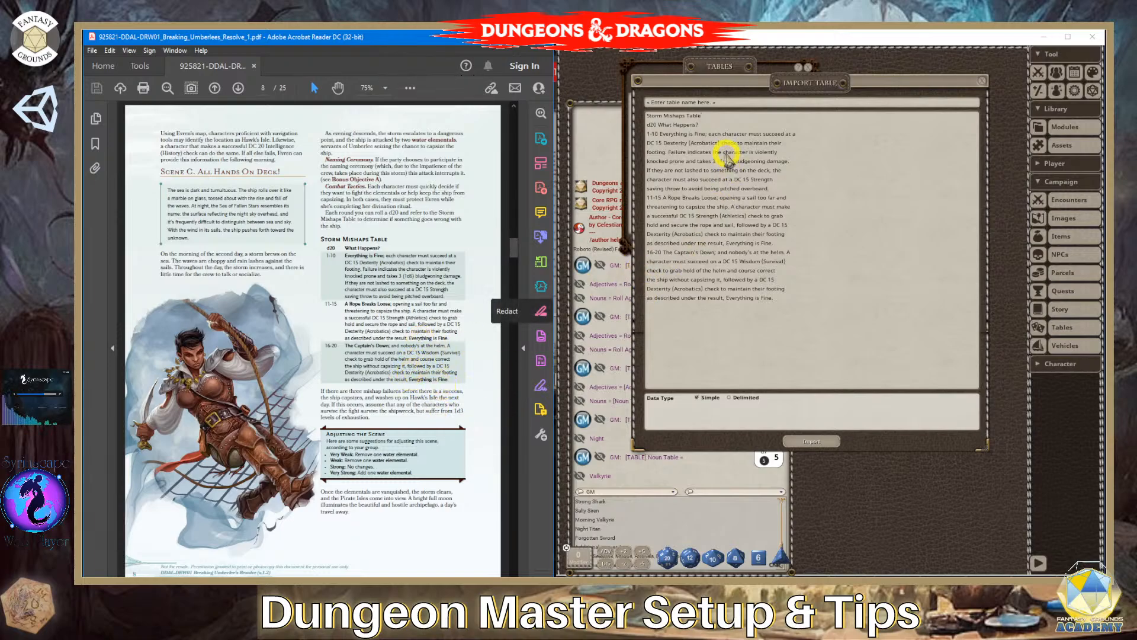
{"action": "left_click", "coordinate": [778, 189]}
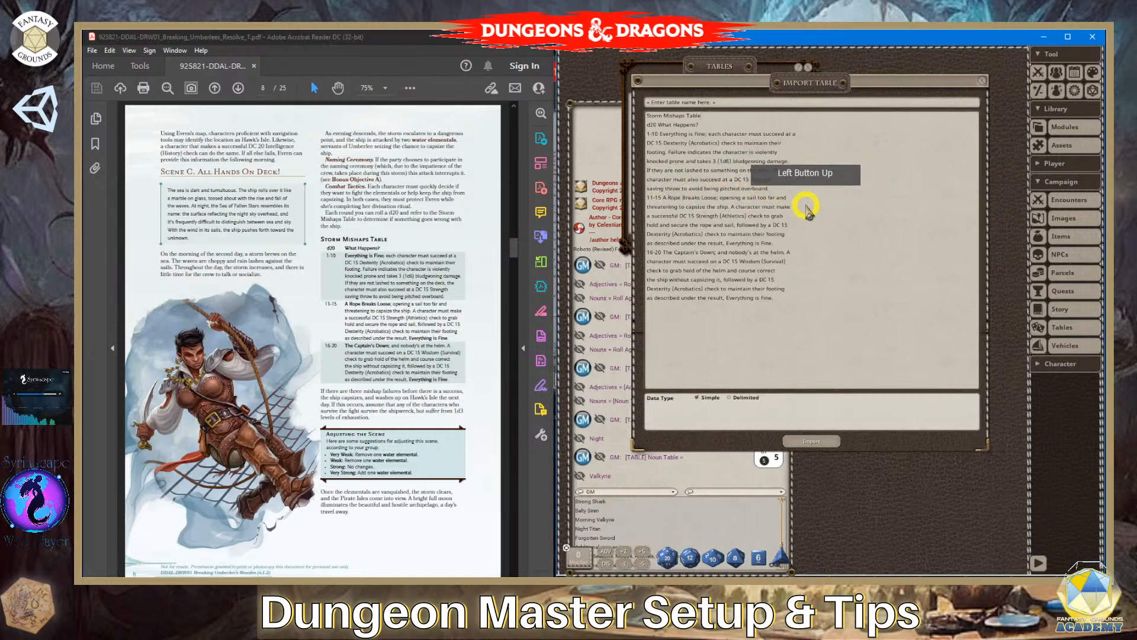
{"action": "key", "text": "Return"}
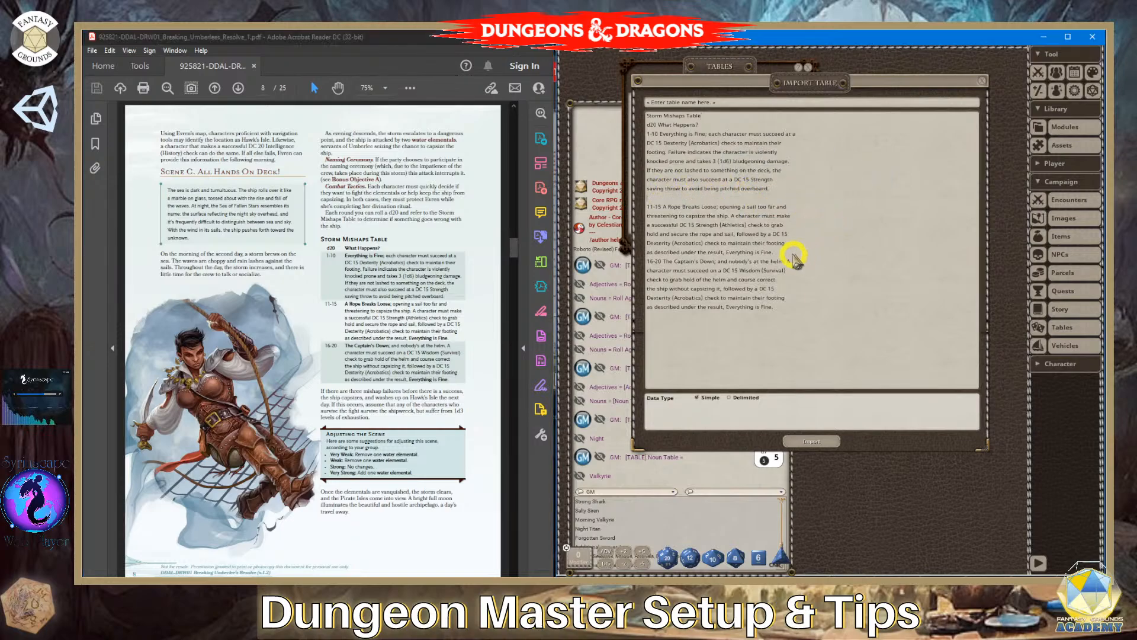
{"action": "left_click", "coordinate": [828, 281]}
{"action": "key", "text": "Return"}
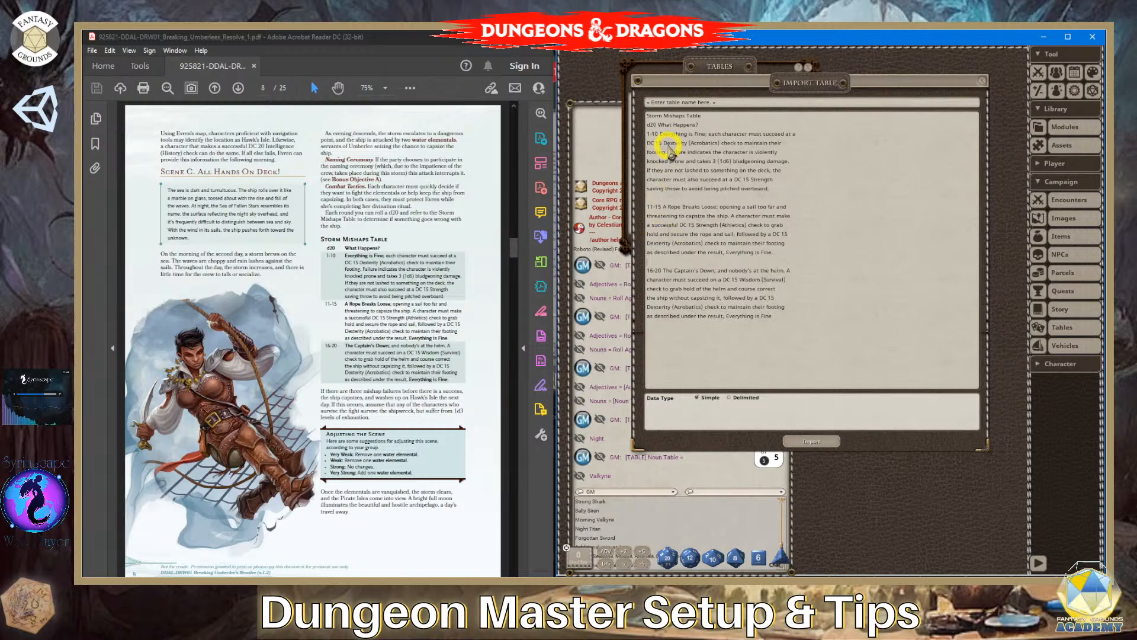
- Switch to Notepad++, paste the copied table text into a new document, and join all its lines into one
{"action": "left_click", "coordinate": [379, 589]}
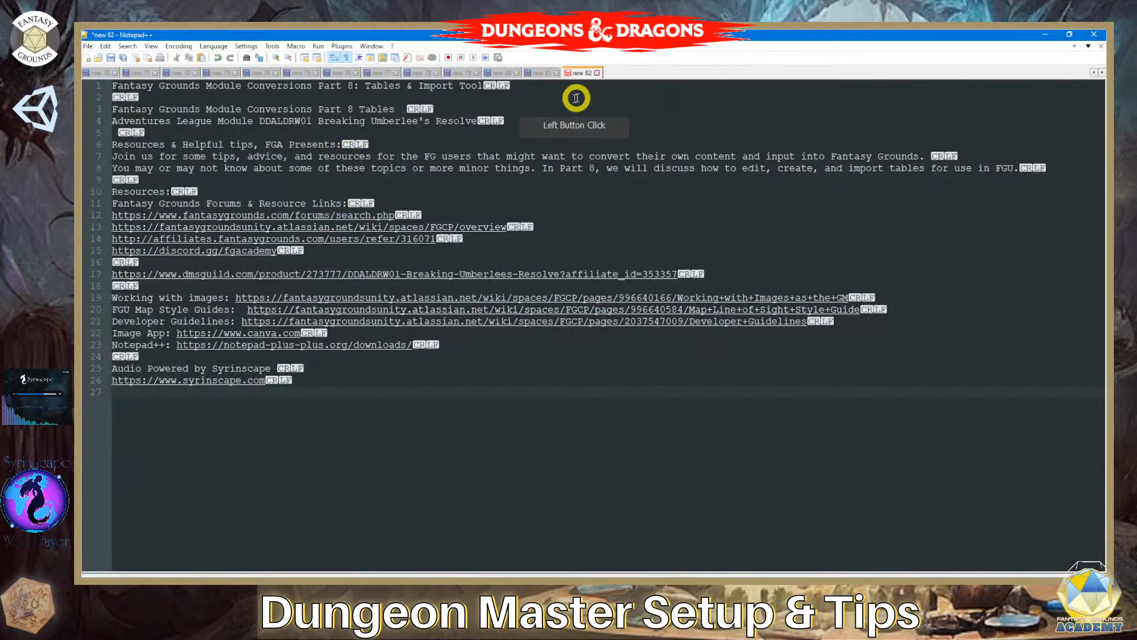
{"action": "left_click", "coordinate": [87, 58]}
{"action": "left_click", "coordinate": [182, 101]}
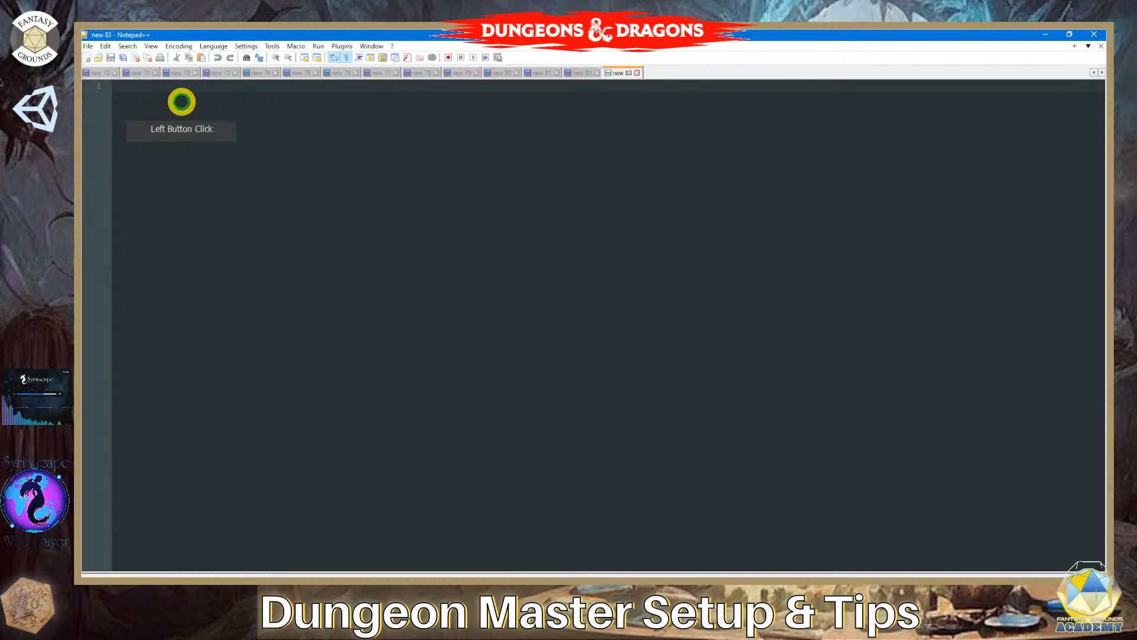
{"action": "type", "text": "Storm Mishaps Table d20 What Happens? 1-10 Everything is Fine; each character must succeed at a DC 15 Dexterity (Acrobatics) check to maintain their footing. Failure indicates the character is violently knocked prone and takes 3 (1d6) bludgeoning damage. If they are not lashed to something on the deck, the character must also succeed at a DC 15 Strength saving throw to avoid being pitched overboard. 11-15 A Rope Breaks Loose; opening a sail too far and threatening to capsize the ship. A character must make a successful DC 15 Strength (Athletics) check to grab hold and secure the rope and sail, followed by a DC 15 Dexterity (Acrobatics) check to maintain their footing as described under the result, Everything is Fine. 16-20 The Captain’s Down; and nobody’s at the helm. A character must succeed on a DC 15 Wisdom (Survival) check to grab hold of the helm and course correct the ship without capsizing it, followed by a DC 15 Dexterity (Acrobatics) check to maintain their footing as described under the result, Everything is Fine."}
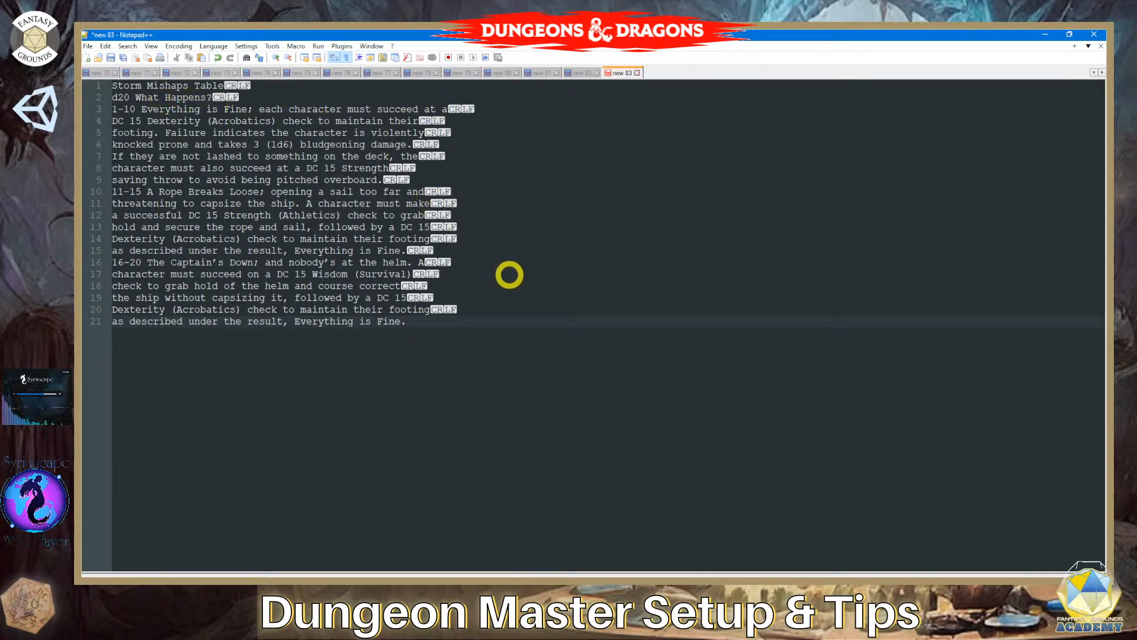
{"action": "key", "text": "ctrl+a"}
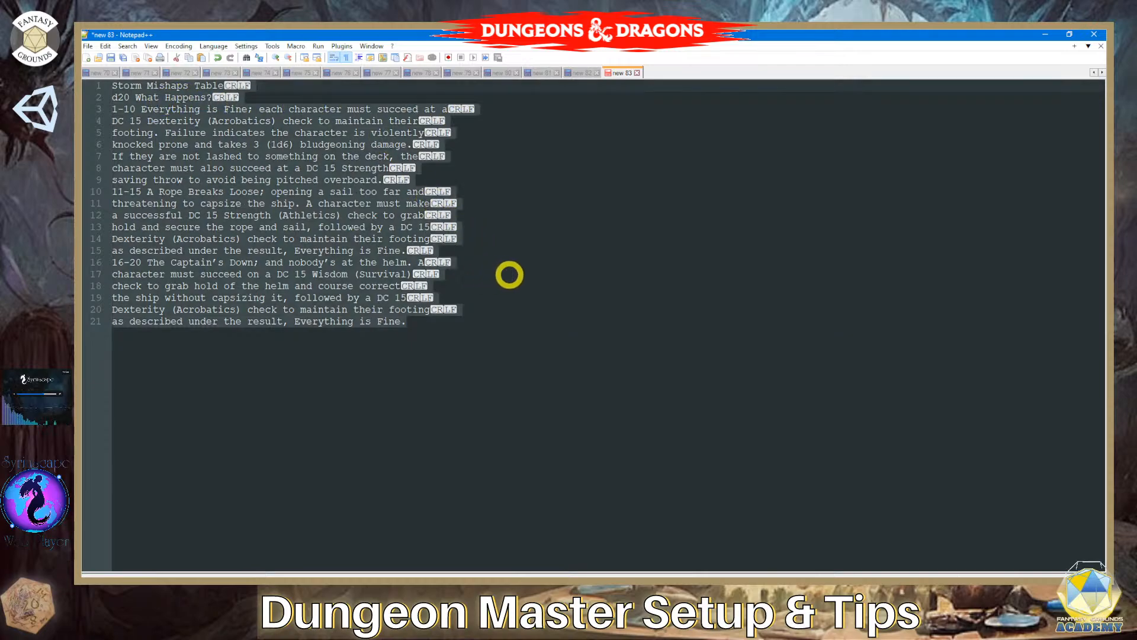
{"action": "key", "text": "ctrl+j"}
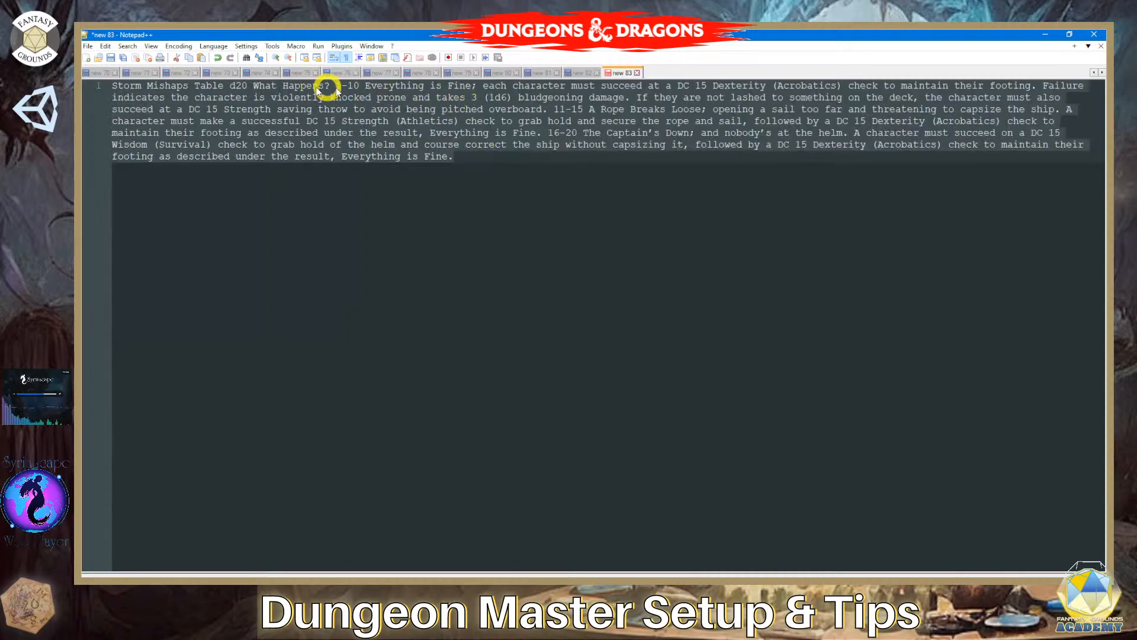
- Split the joined text into separate lines starting at "d20 What Happens?", "1-10", "11-15" and "16-20"
{"action": "left_click", "coordinate": [233, 88]}
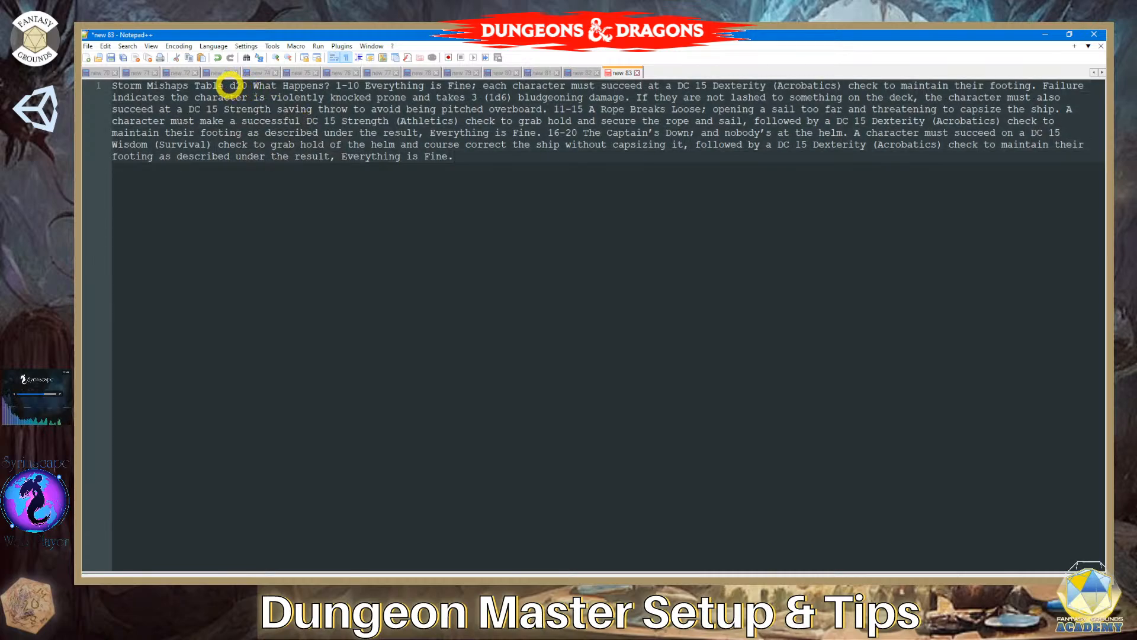
{"action": "left_click", "coordinate": [305, 139]}
{"action": "key", "text": "Return"}
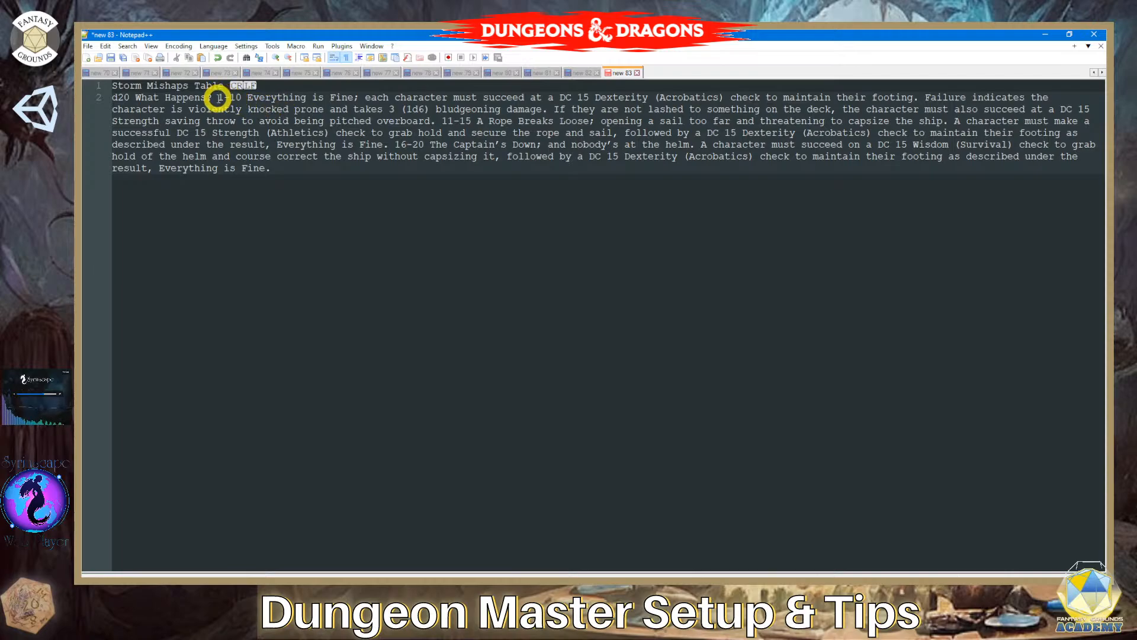
{"action": "left_click", "coordinate": [261, 121]}
{"action": "key", "text": "Return"}
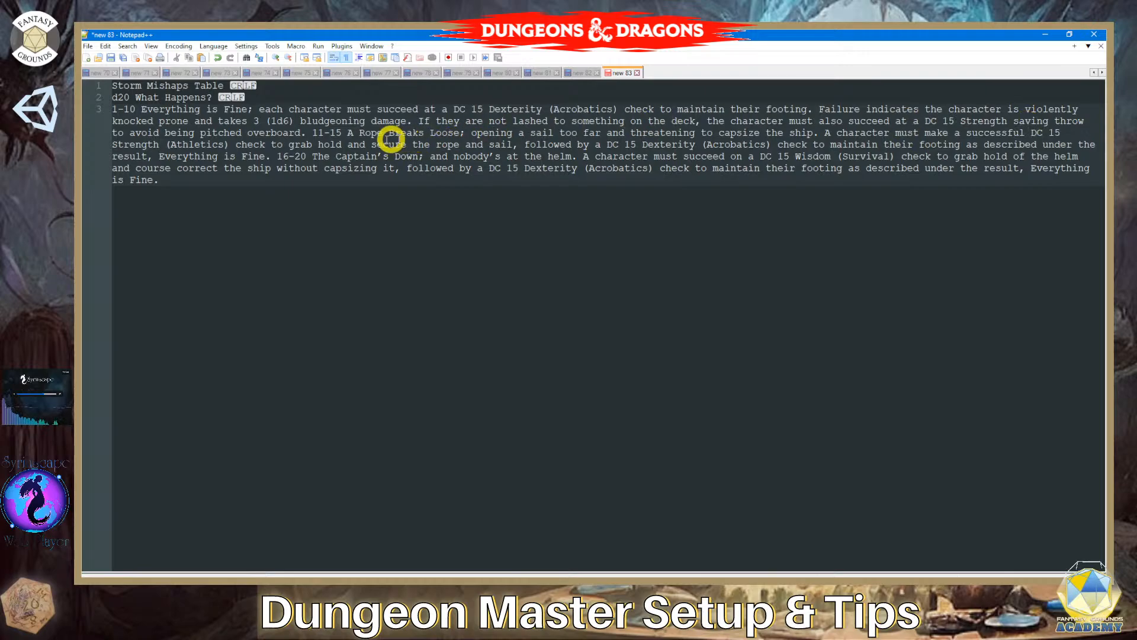
{"action": "left_click", "coordinate": [312, 132]}
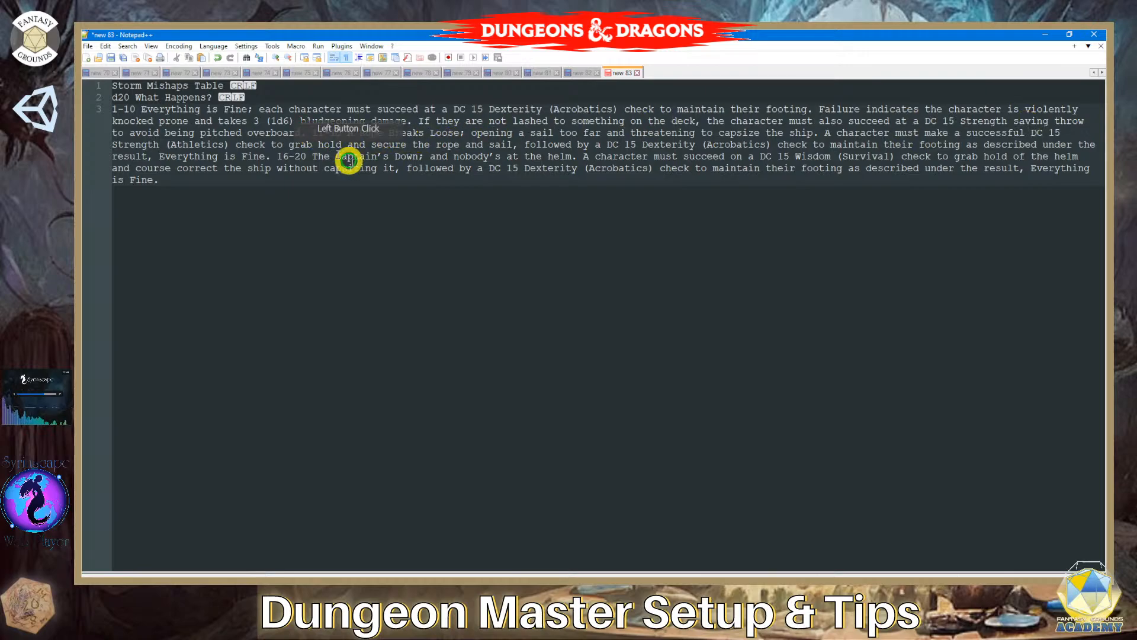
{"action": "key", "text": "Return"}
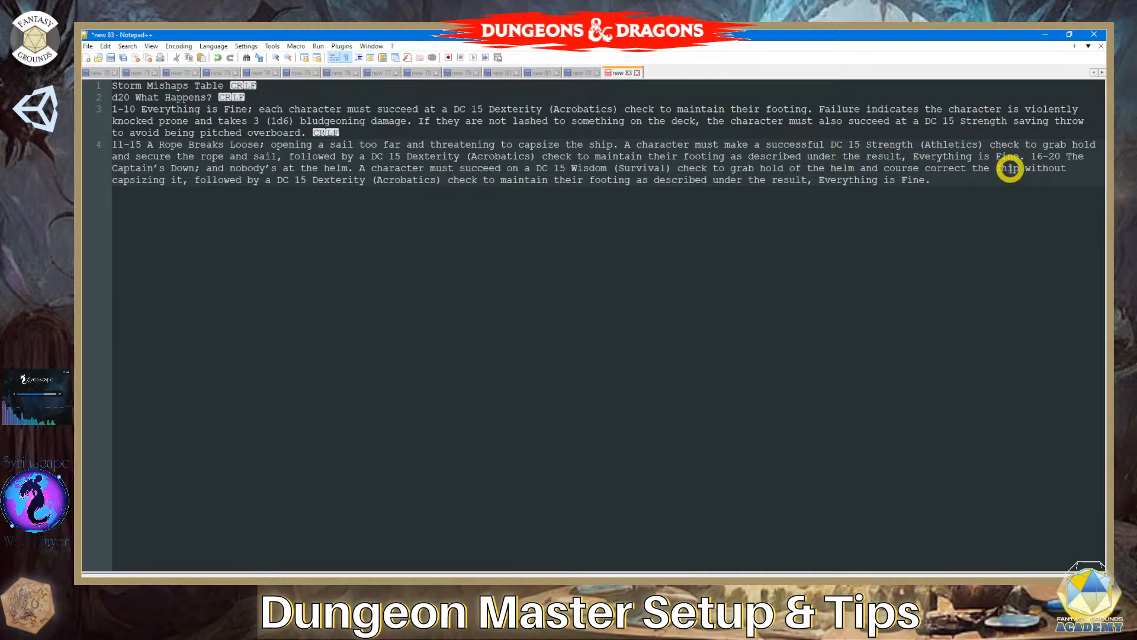
{"action": "left_click", "coordinate": [1033, 156]}
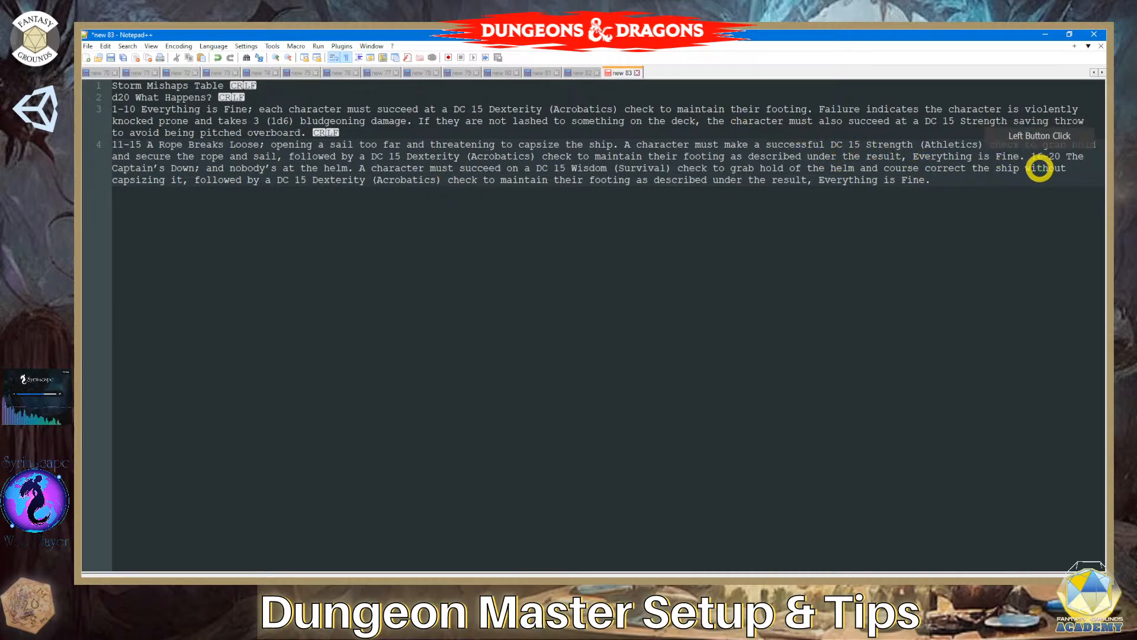
{"action": "key", "text": "Return"}
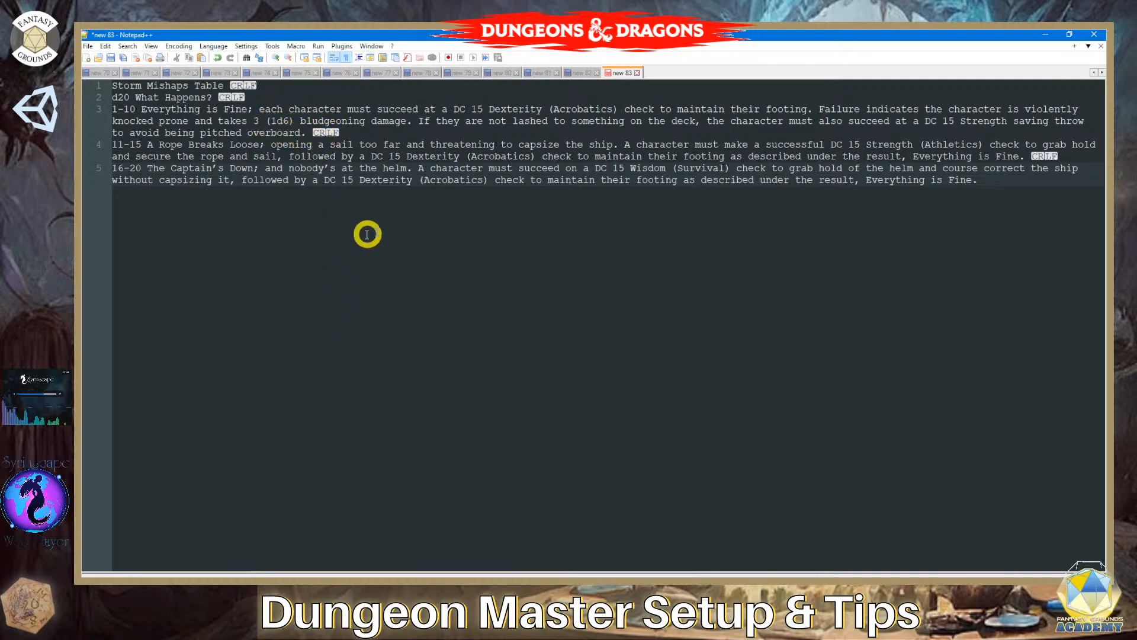
- Copy all five lines from Notepad++, switch to Fantasy Grounds, and replace the import's table data with them
{"action": "left_click_drag", "start_coordinate": [1037, 179], "coordinate": [109, 90]}
{"action": "key", "text": "ctrl+c"}
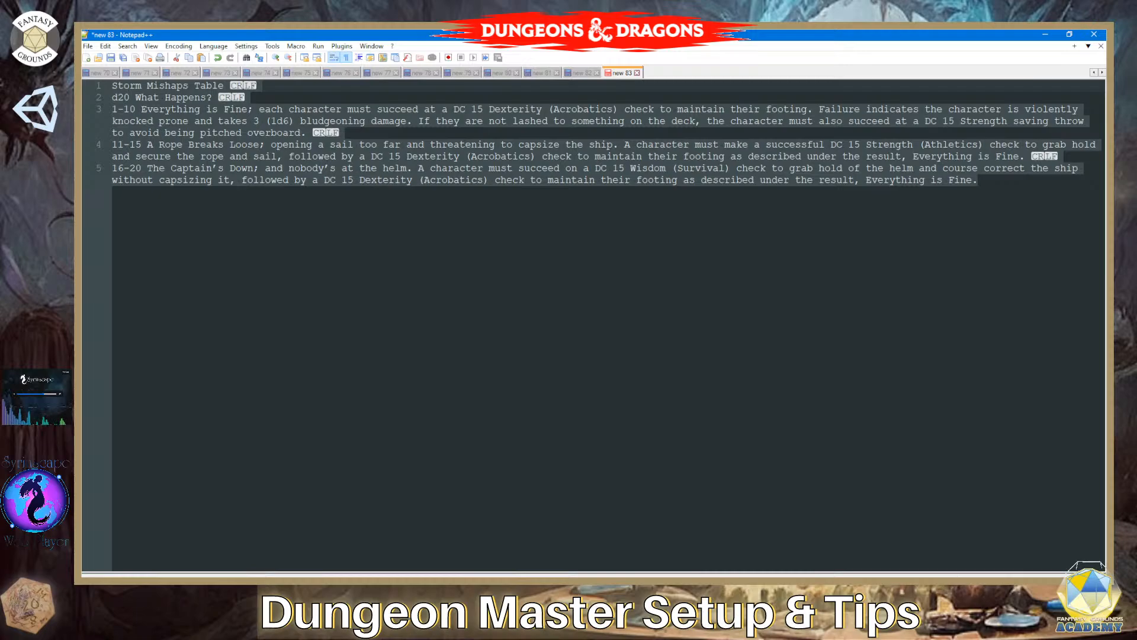
{"action": "mouse_move", "coordinate": [355, 595]}
{"action": "left_click", "coordinate": [303, 594]}
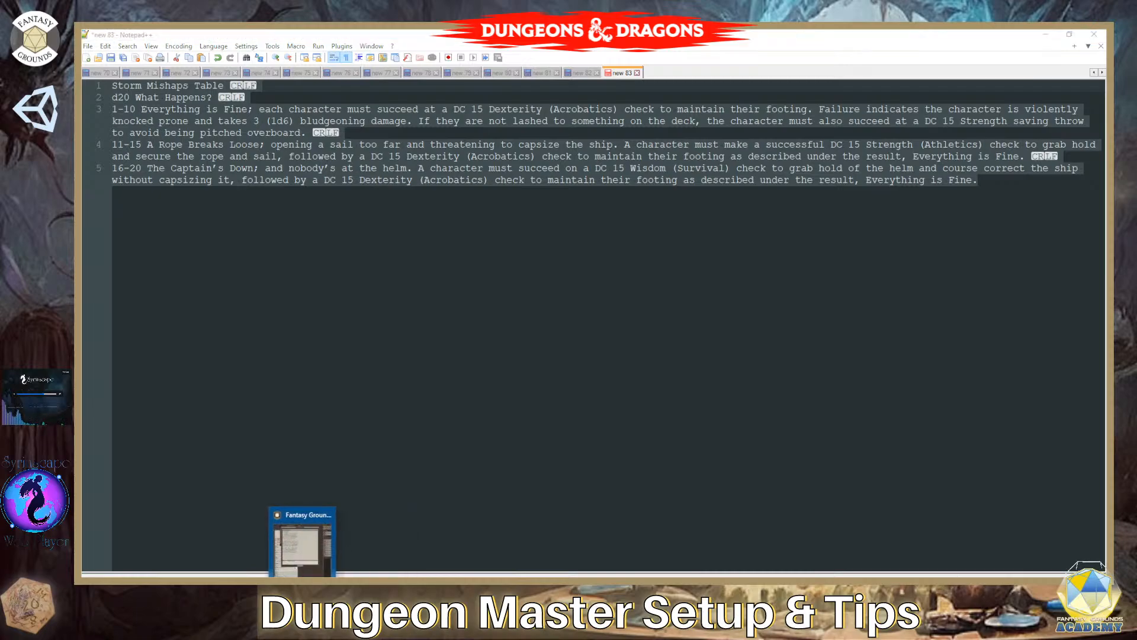
{"action": "left_click_drag", "start_coordinate": [614, 145], "coordinate": [871, 237]}
{"action": "key", "text": "ctrl+a"}
{"action": "key", "text": "Delete"}
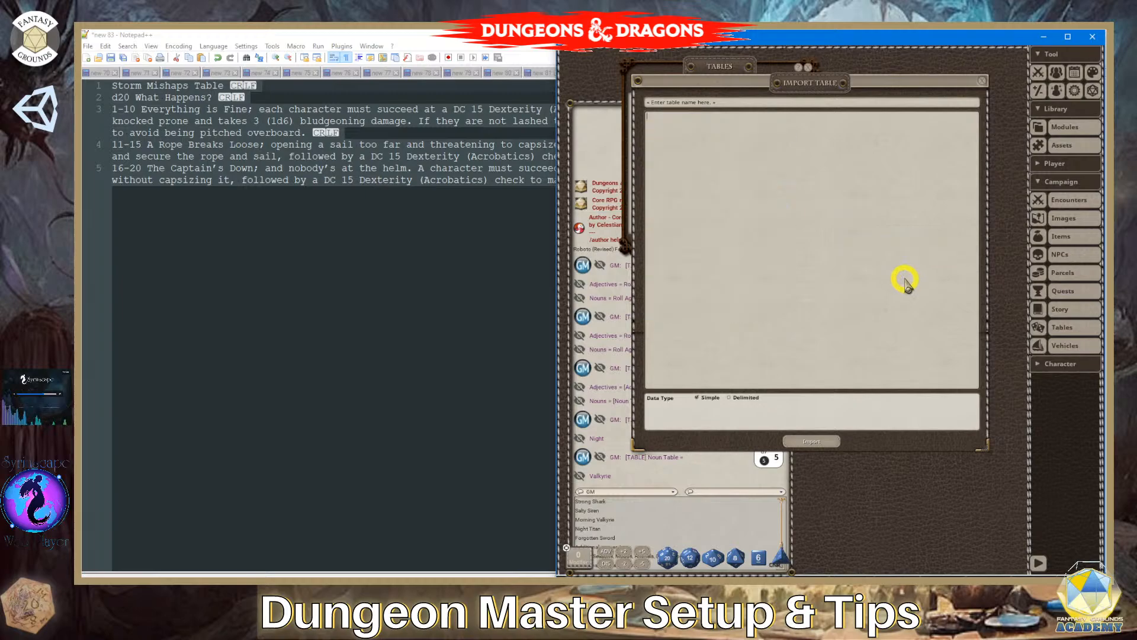
{"action": "key", "text": "ctrl+v"}
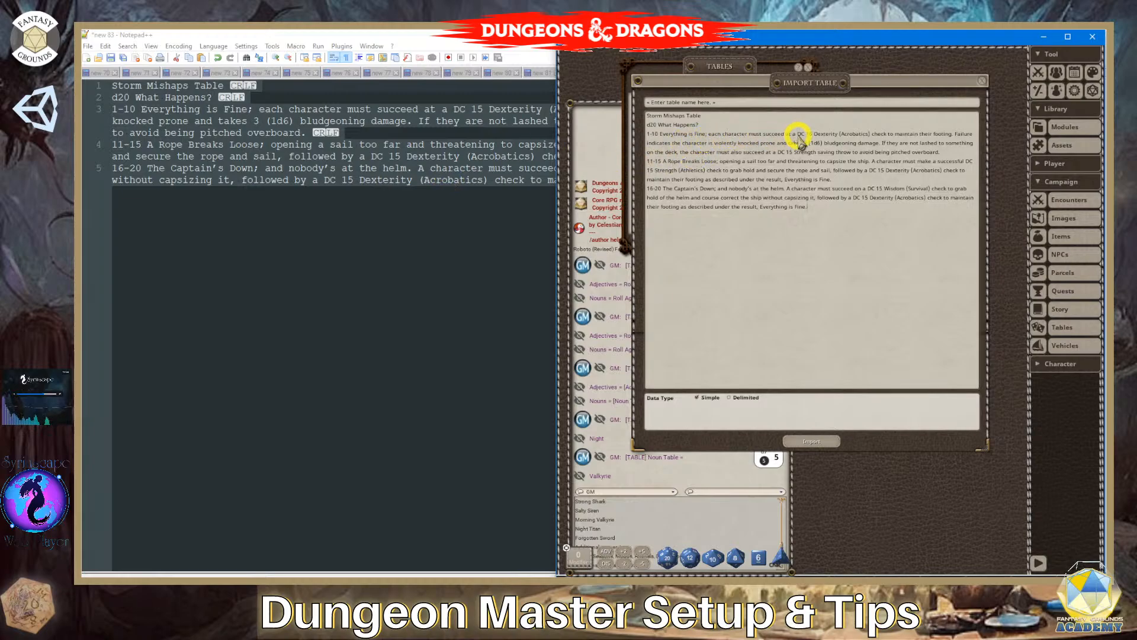
{"action": "left_click_drag", "start_coordinate": [733, 115], "coordinate": [624, 114]}
{"action": "key", "text": "ctrl+c"}
{"action": "mouse_move", "coordinate": [716, 116]}
{"action": "left_mouse_down"}
{"action": "mouse_move", "coordinate": [648, 112]}
{"action": "mouse_move", "coordinate": [718, 116]}
{"action": "left_mouse_up"}
{"action": "left_click", "coordinate": [722, 119]}
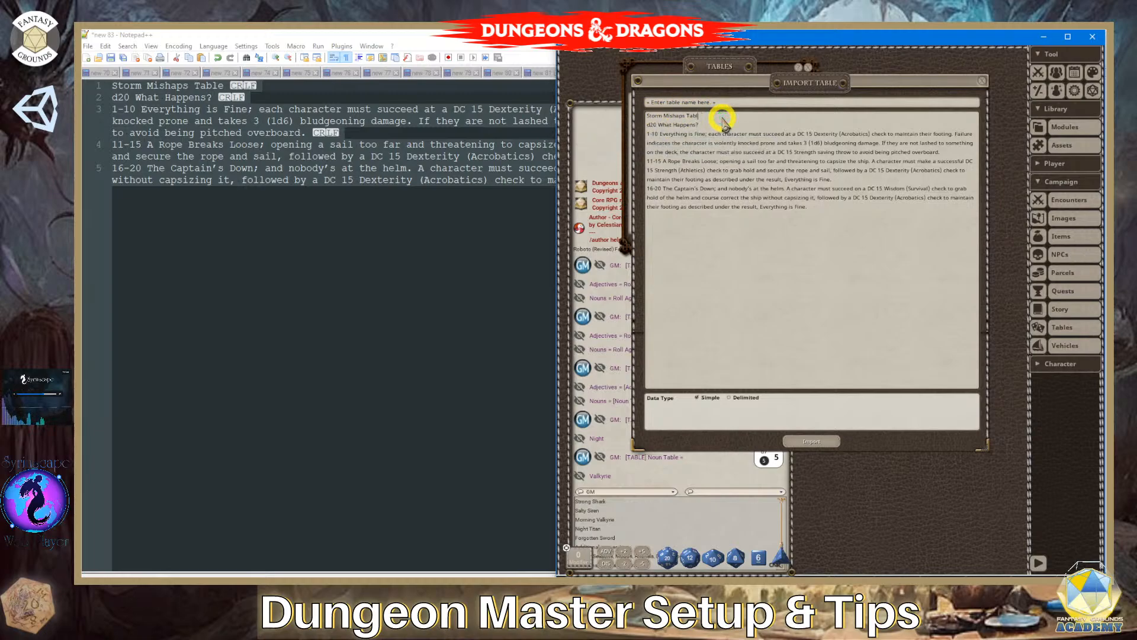
{"action": "left_click", "coordinate": [723, 123]}
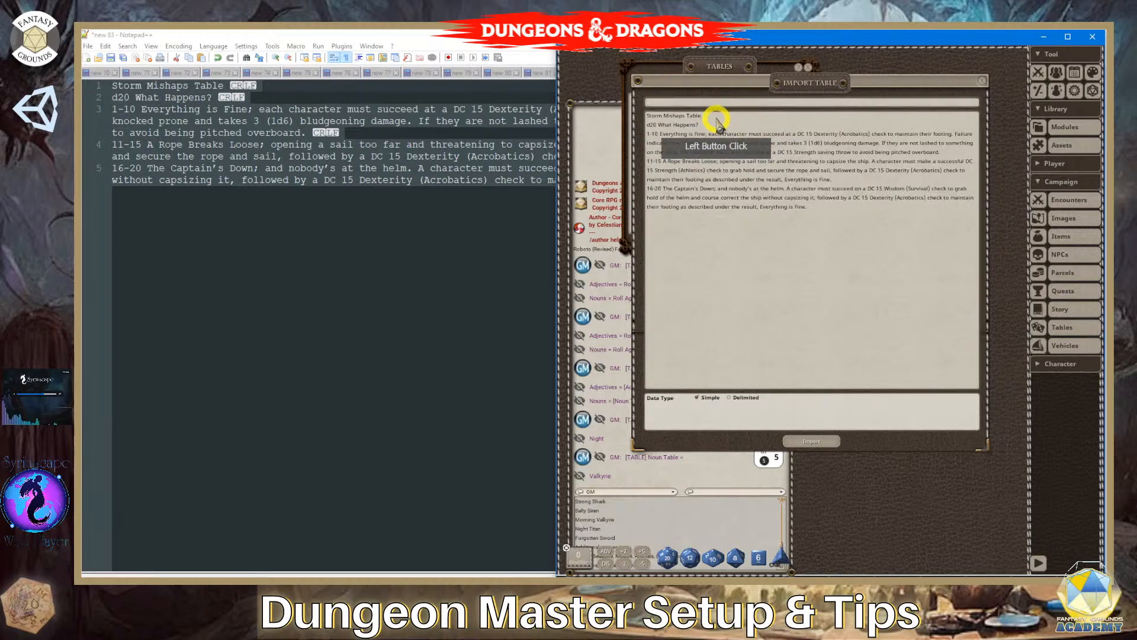
{"action": "left_click_drag", "start_coordinate": [715, 116], "coordinate": [691, 117]}
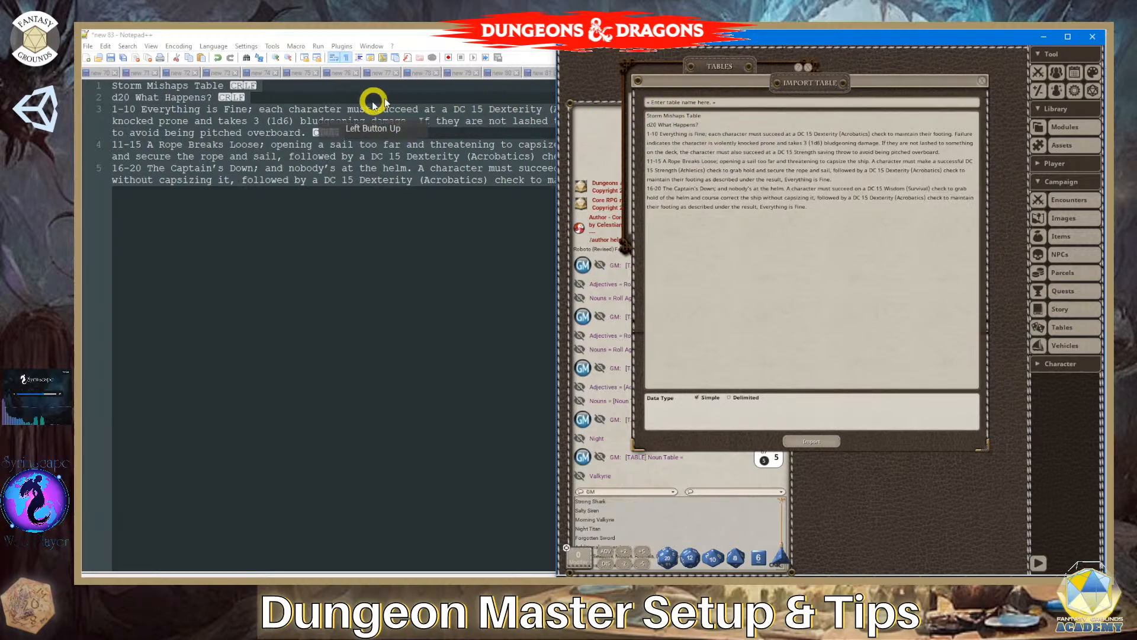
- Copy the title "Storm Mishaps Table" from Notepad++ and paste it as the table name in the Fantasy Grounds import
{"action": "left_click", "coordinate": [289, 90]}
{"action": "left_click_drag", "start_coordinate": [219, 89], "coordinate": [107, 89]}
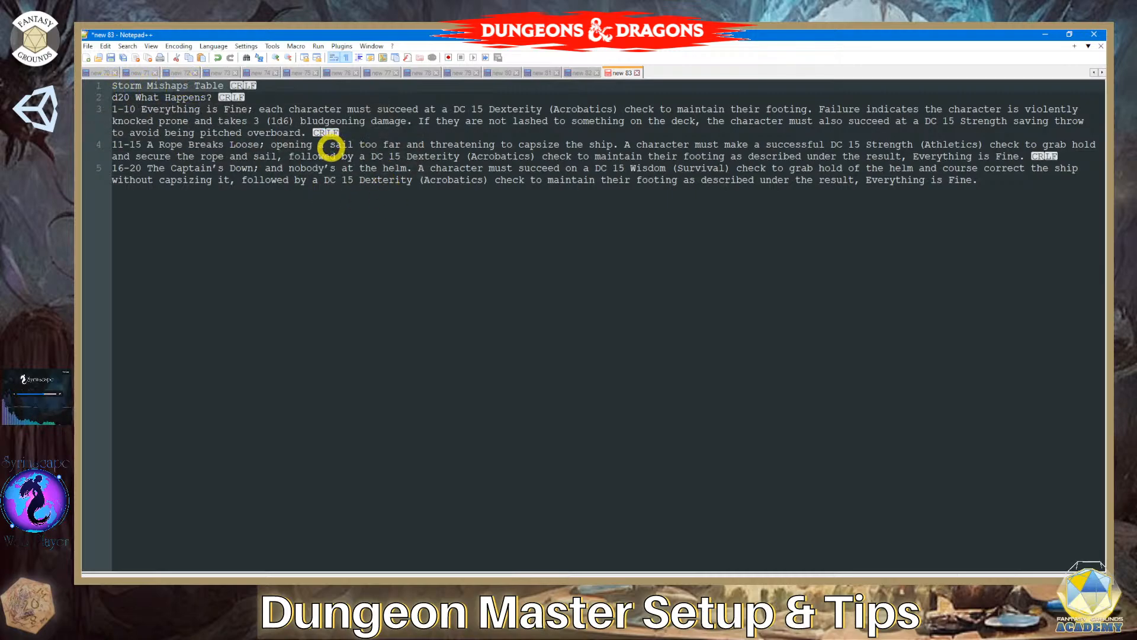
{"action": "key", "text": "alt+Tab"}
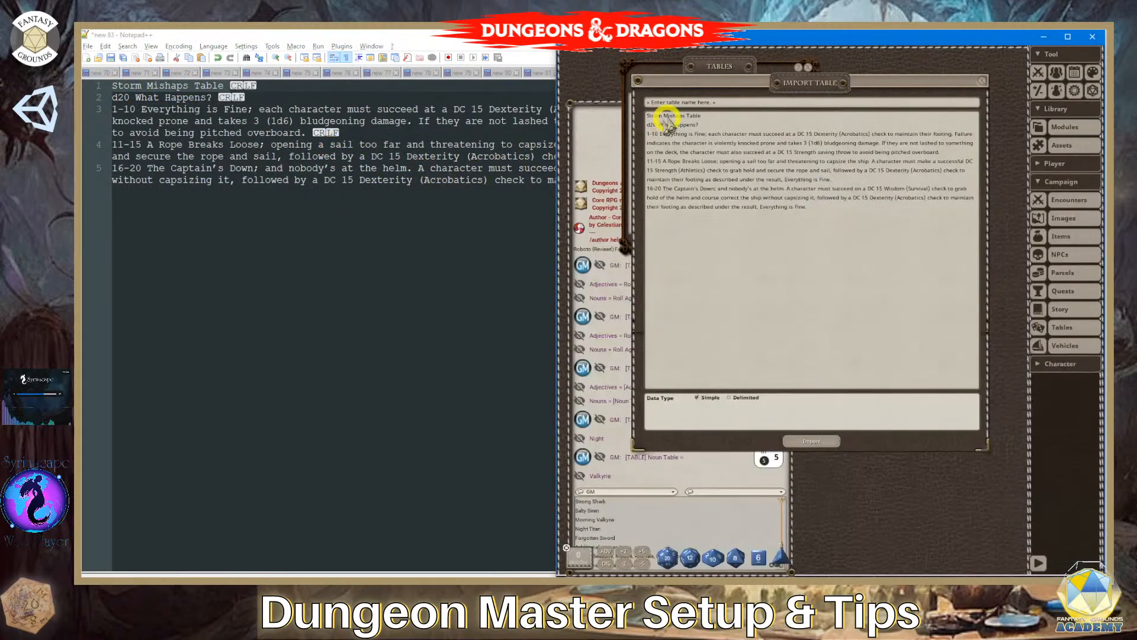
{"action": "left_click", "coordinate": [724, 104]}
{"action": "key", "text": "ctrl+v"}
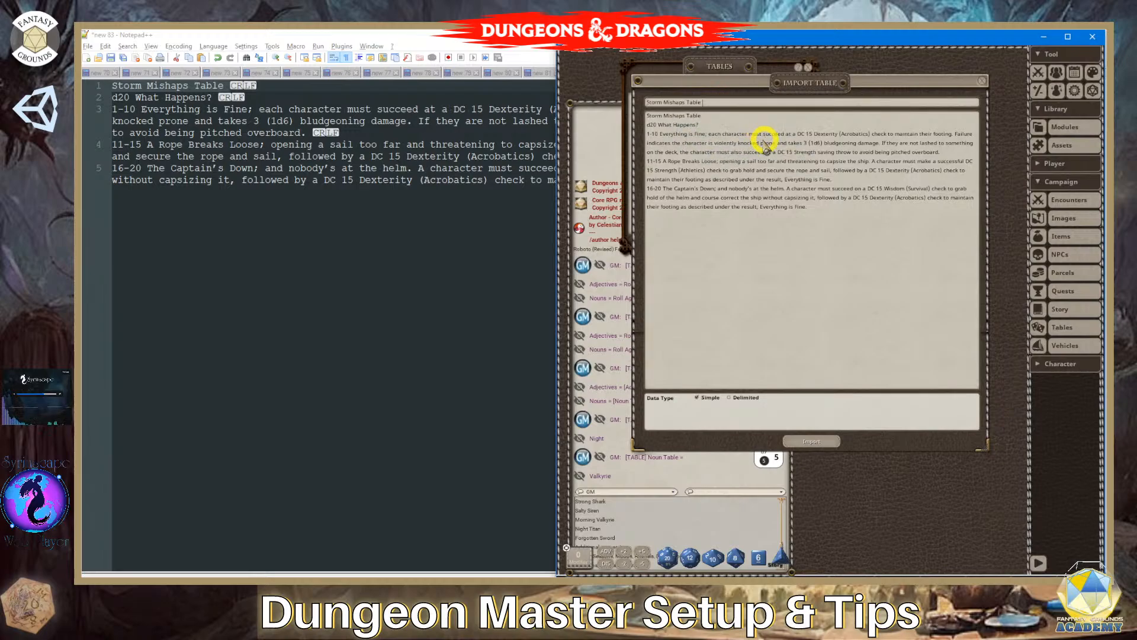
- Remove the "Storm Mishaps Table" title line from the import's table data so it starts at "d20 What Happens?"
{"action": "left_click", "coordinate": [709, 117]}
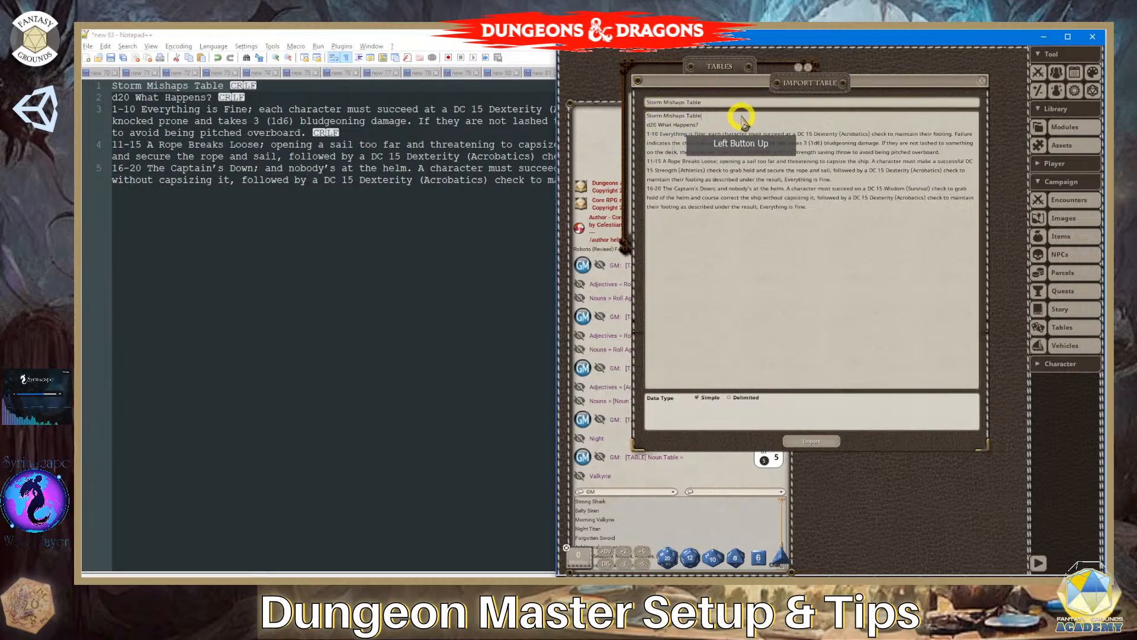
{"action": "key", "text": "BackSpace"}
{"action": "key", "text": "BackSpace"}
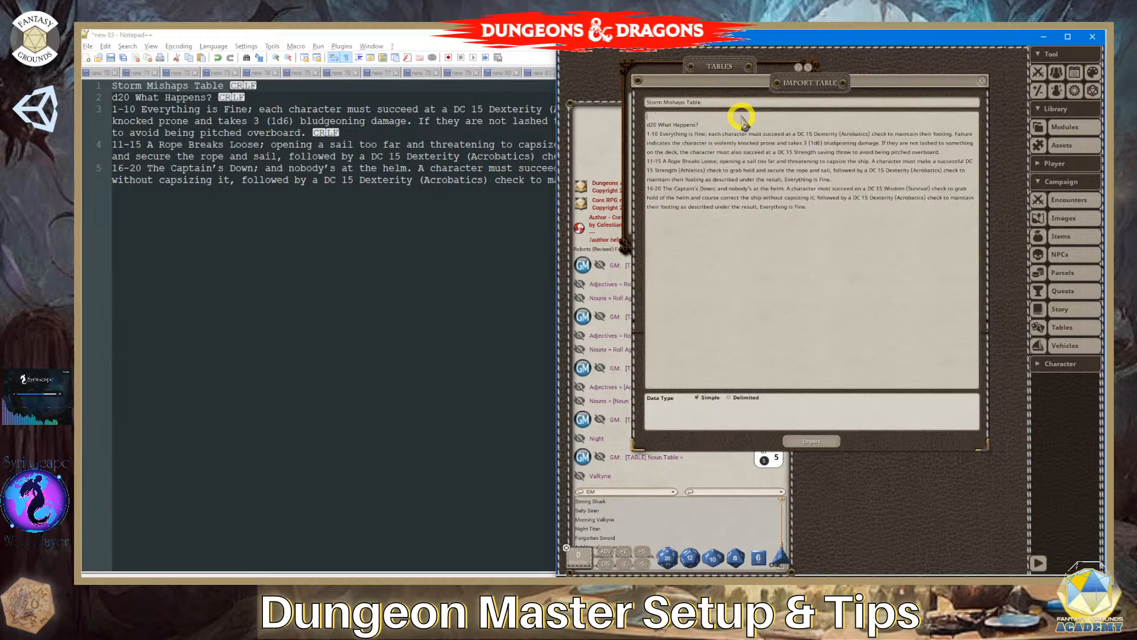
{"action": "left_click", "coordinate": [651, 125]}
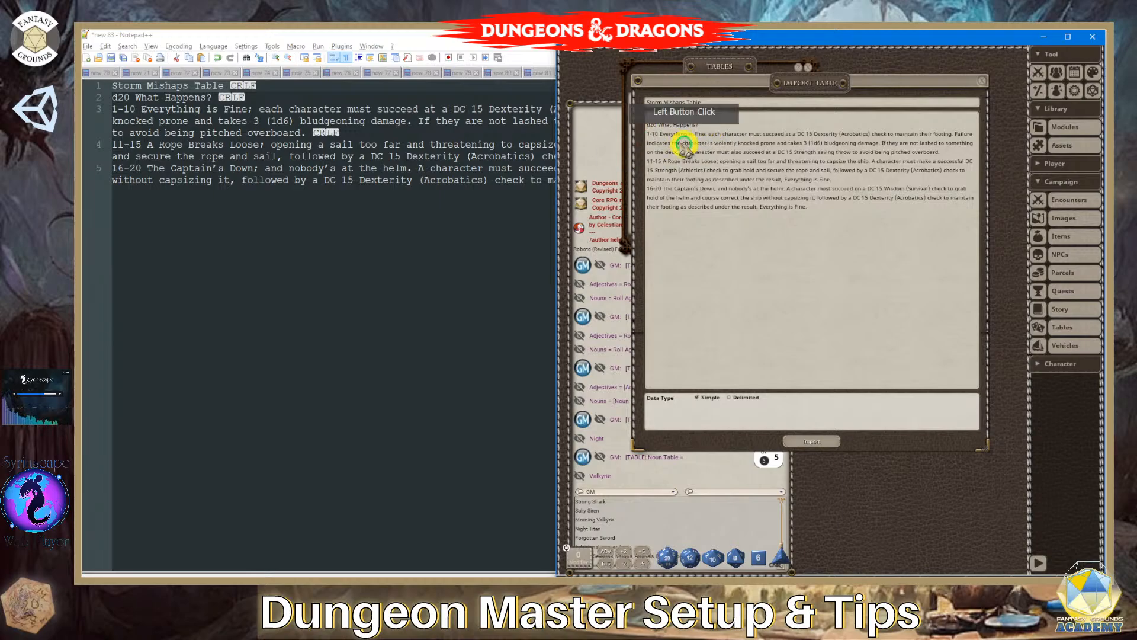
{"action": "key", "text": "BackSpace"}
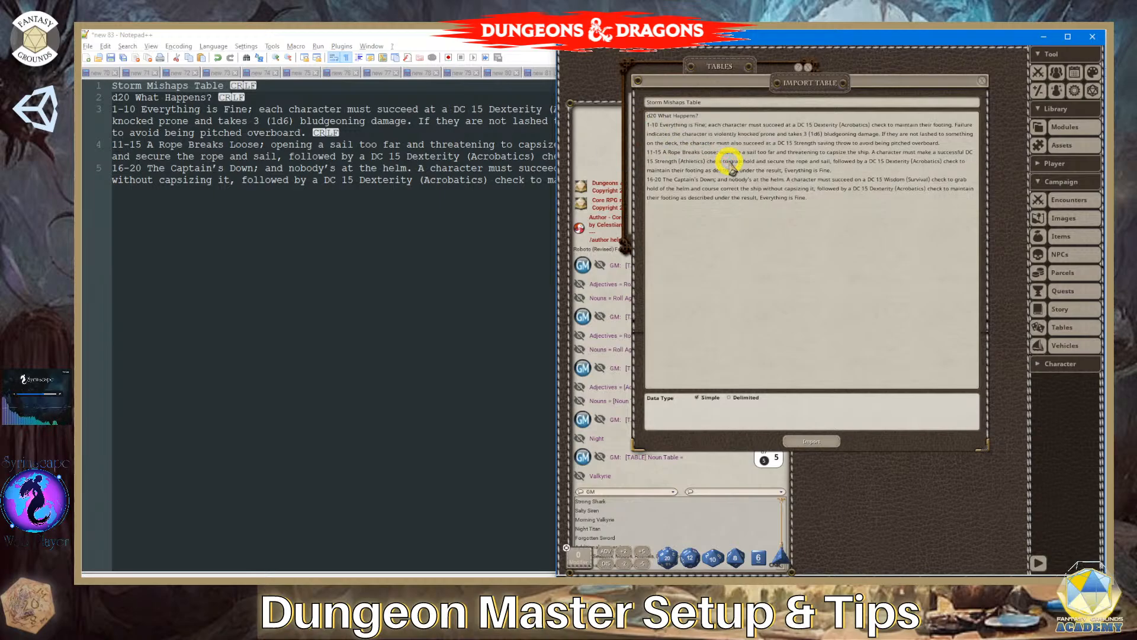
- Import the Storm Mishaps Table, enlarge its window to show every row, and open its column label for editing
{"action": "left_click", "coordinate": [767, 269]}
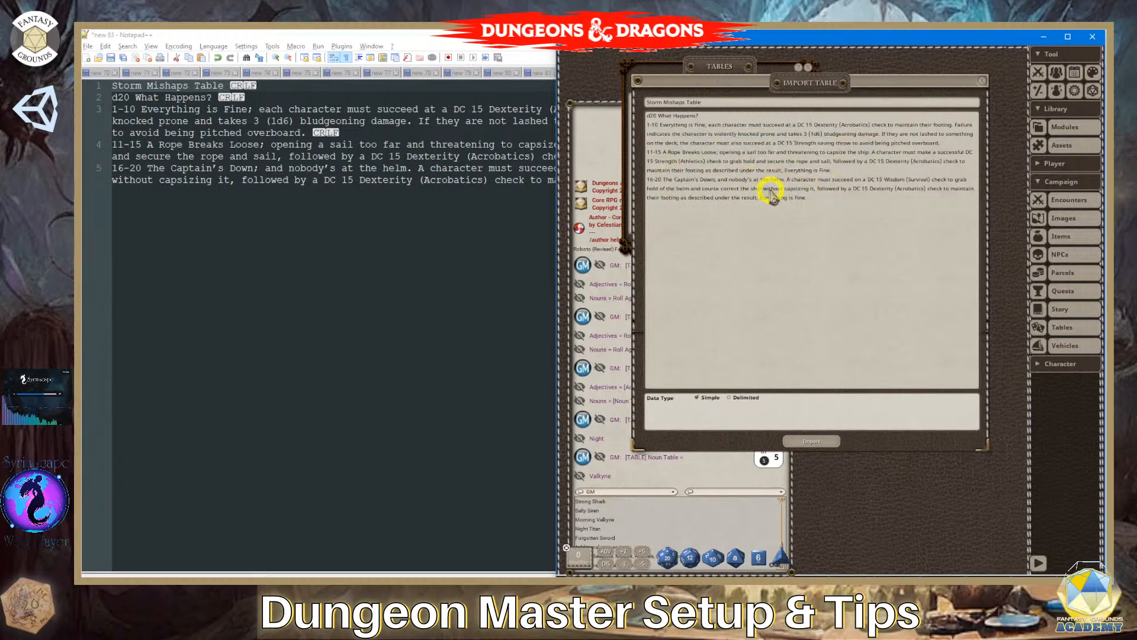
{"action": "left_click", "coordinate": [809, 442]}
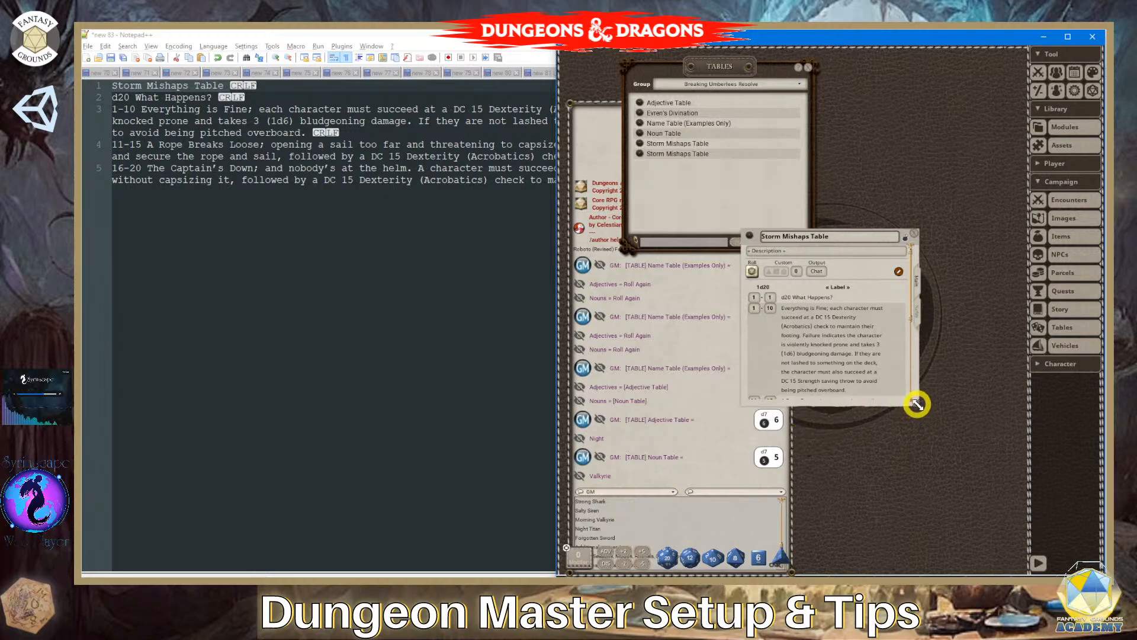
{"action": "left_click_drag", "start_coordinate": [916, 404], "coordinate": [1005, 553]}
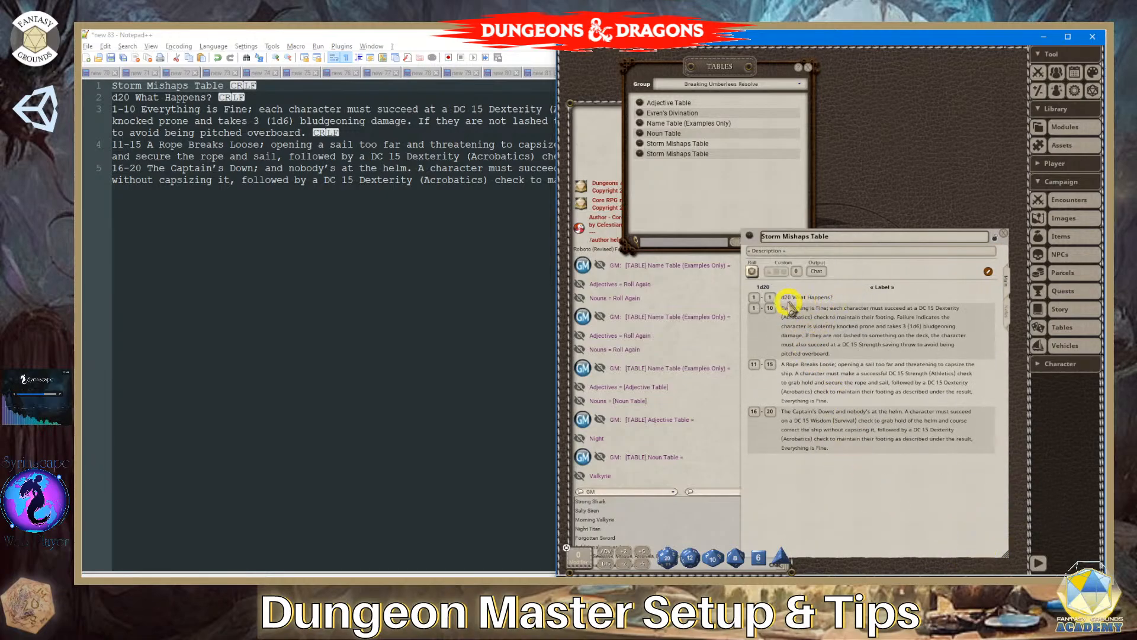
{"action": "left_click", "coordinate": [883, 286]}
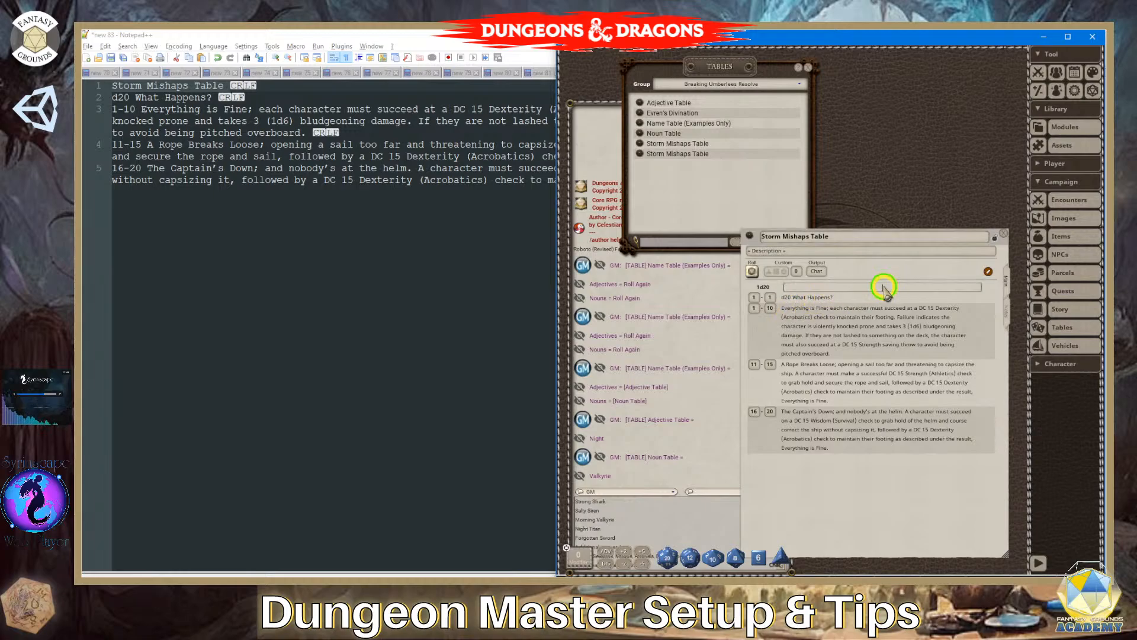
- Close and delete the newly imported Storm Mishaps Table, and check the contents of the remaining table of that name
{"action": "left_click", "coordinate": [1006, 237]}
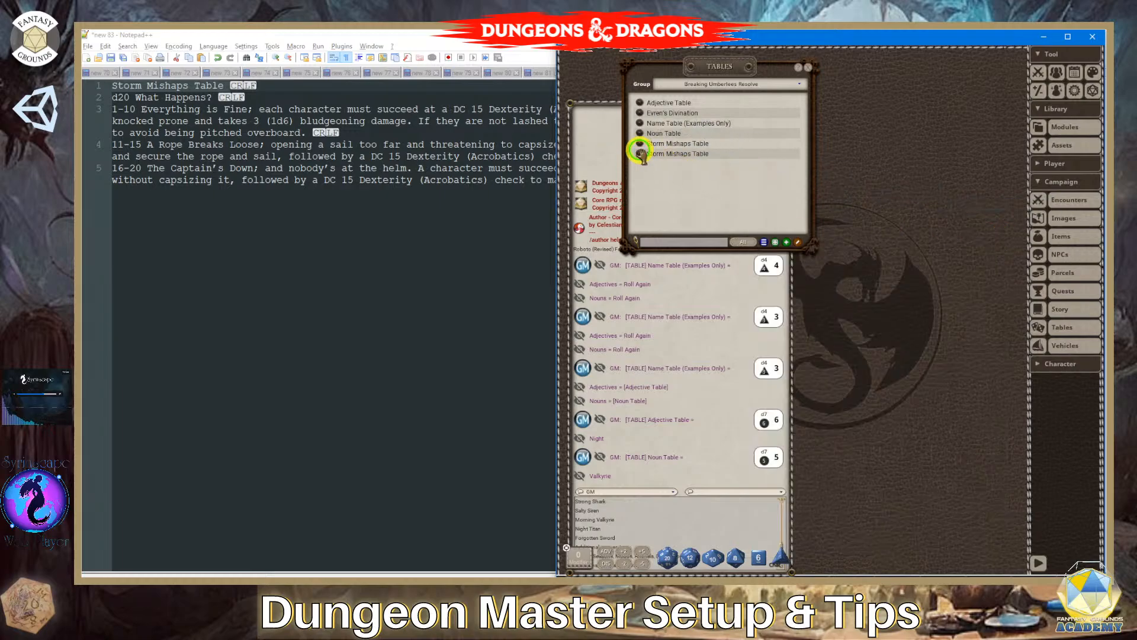
{"action": "left_click", "coordinate": [640, 153]}
{"action": "left_click", "coordinate": [1014, 225]}
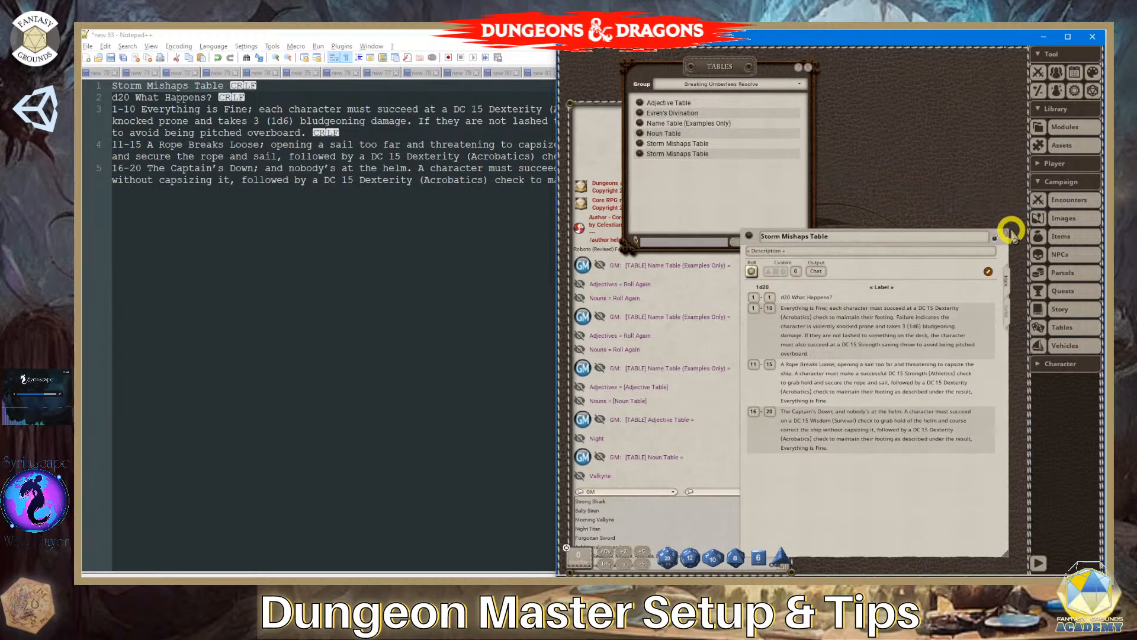
{"action": "left_click", "coordinate": [1005, 233]}
{"action": "right_click", "coordinate": [642, 144]}
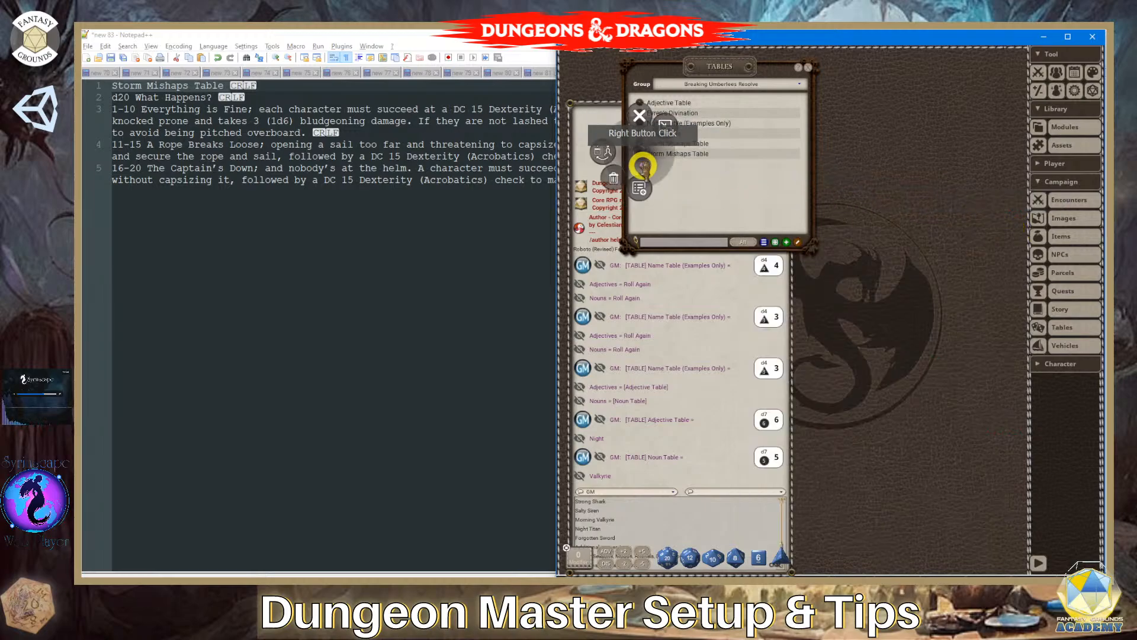
{"action": "left_click", "coordinate": [613, 178]}
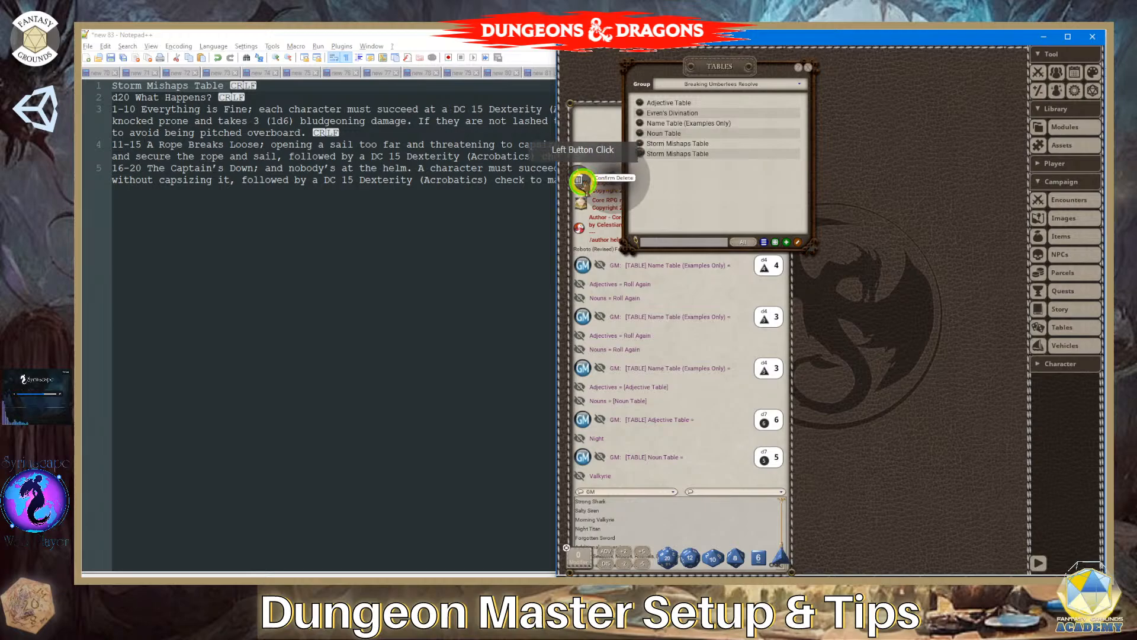
{"action": "left_click", "coordinate": [583, 181]}
{"action": "left_click", "coordinate": [649, 148]}
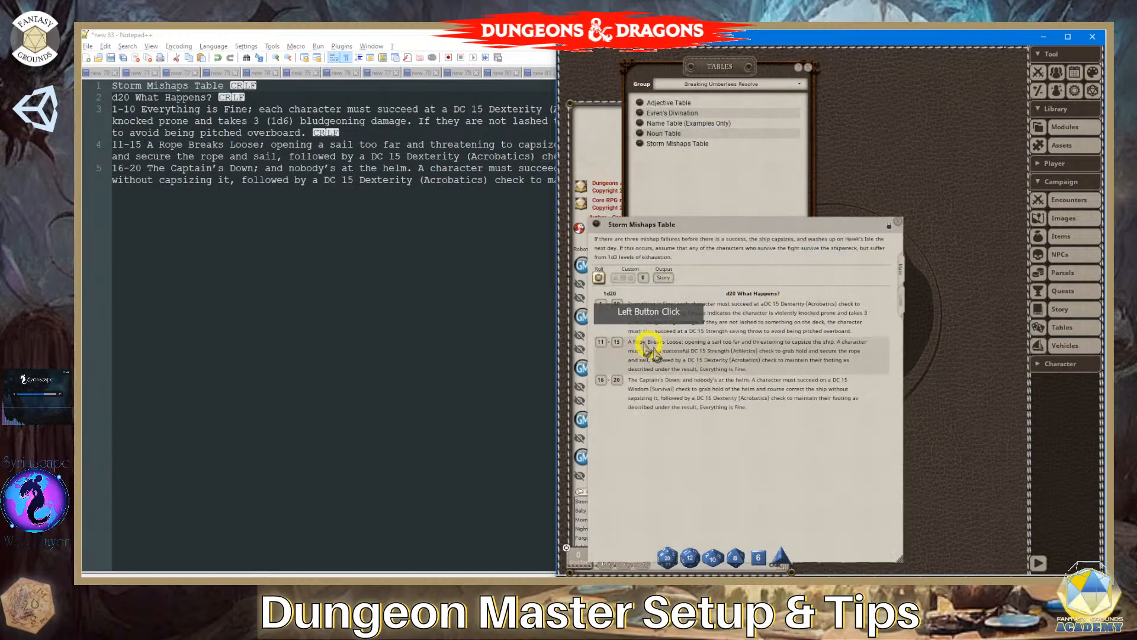
{"action": "left_click", "coordinate": [898, 222]}
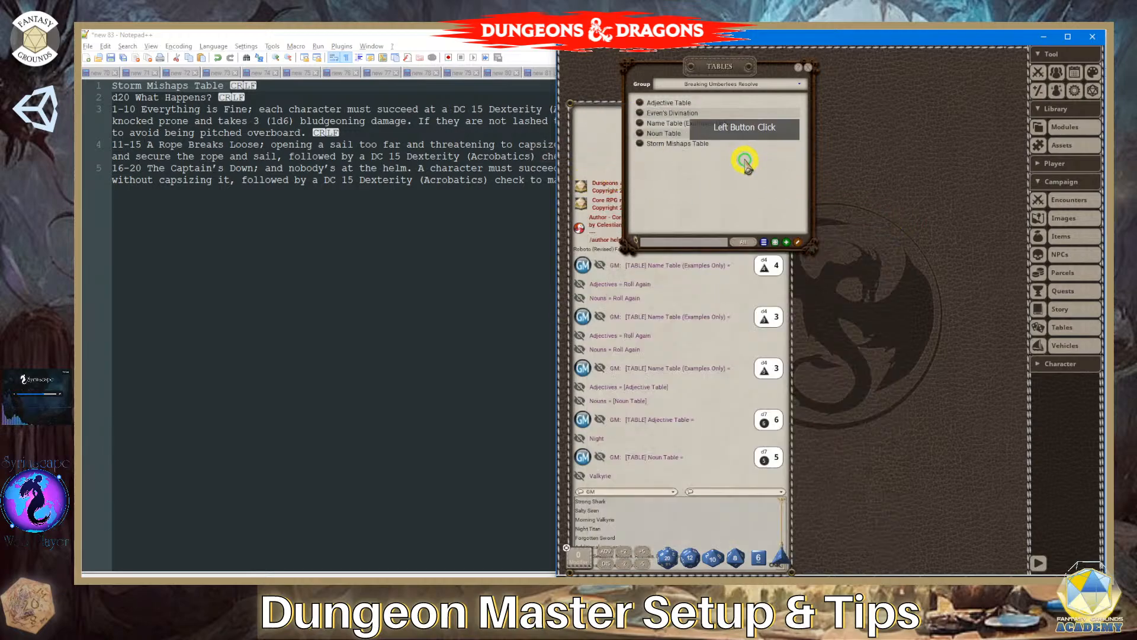
- Start a new table import named "Storm Mishaps Table" and leave its table data empty
{"action": "left_click", "coordinate": [764, 242]}
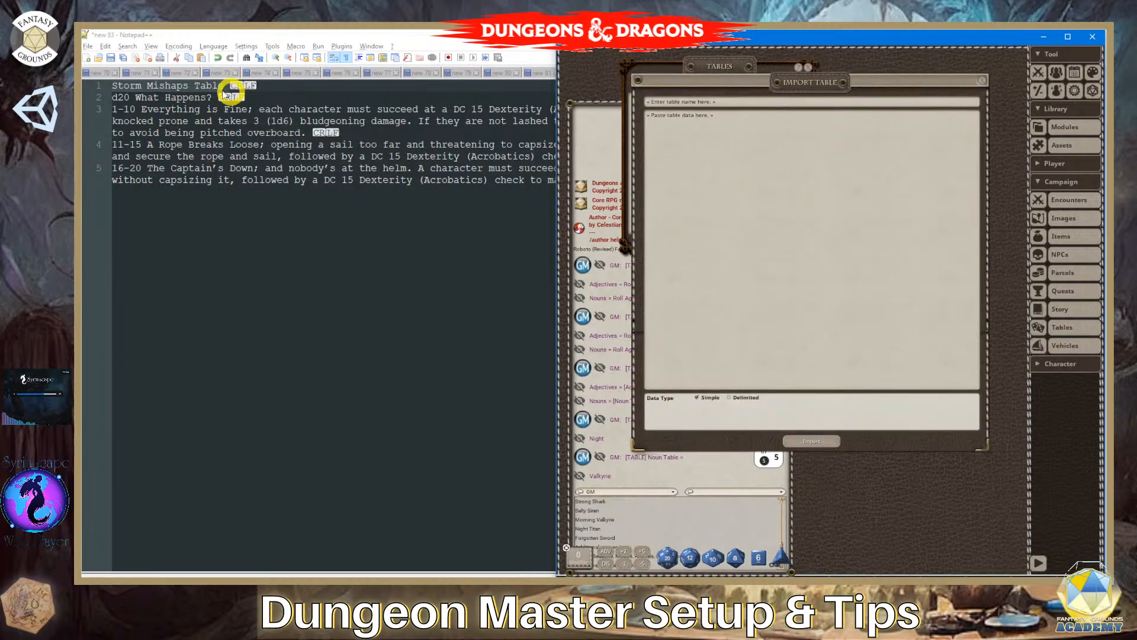
{"action": "left_click", "coordinate": [710, 119]}
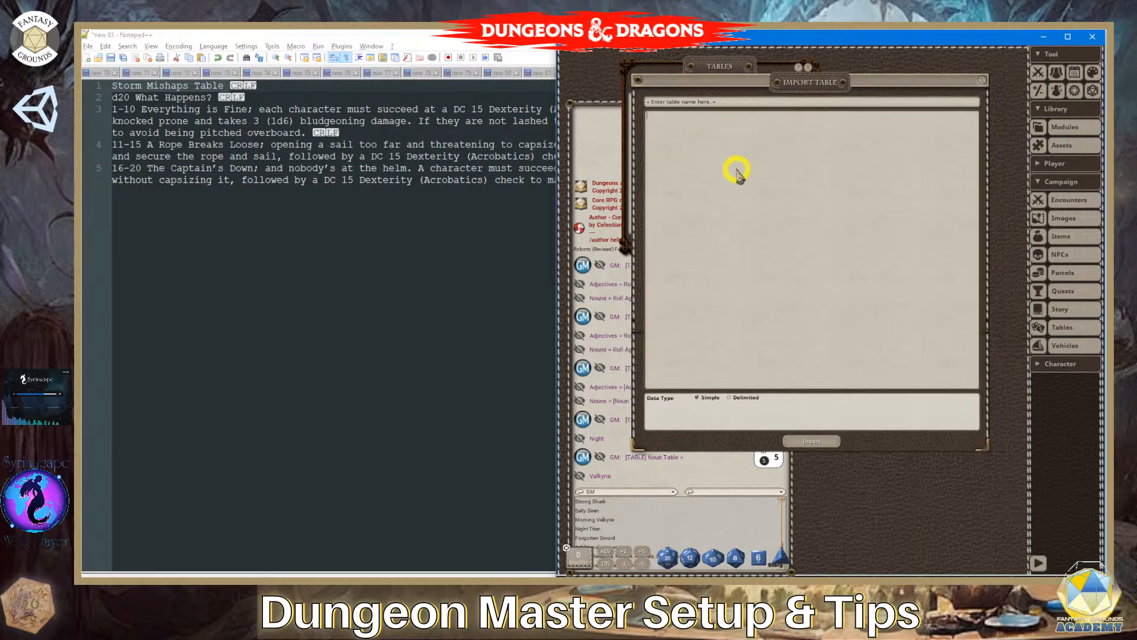
{"action": "key", "text": "ctrl+v"}
{"action": "left_click", "coordinate": [724, 104]}
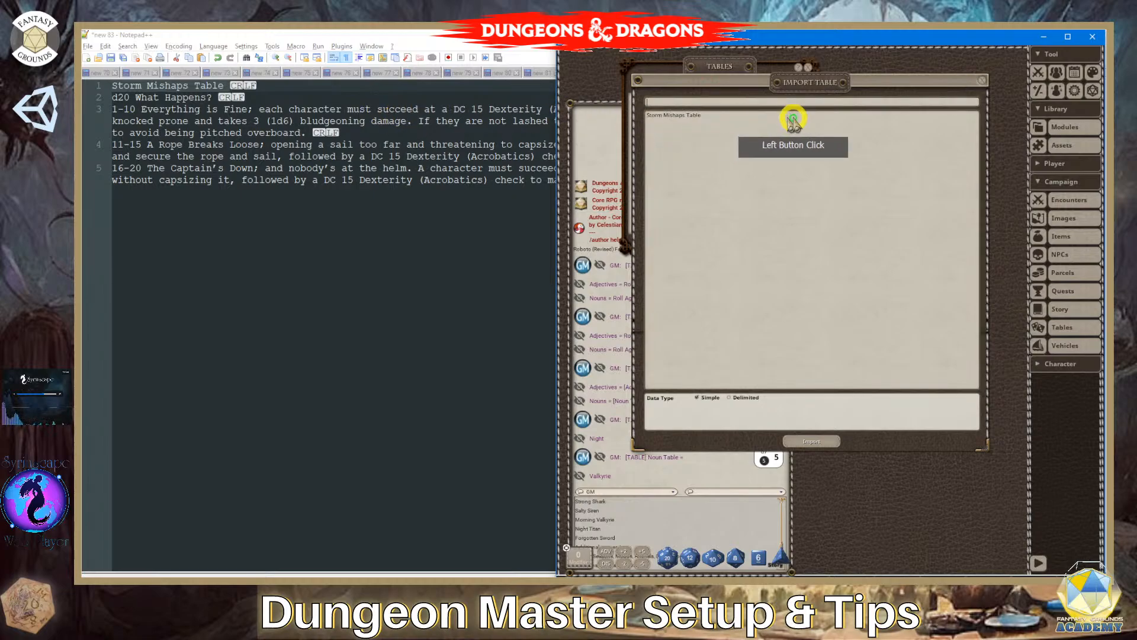
{"action": "key", "text": "ctrl+v"}
{"action": "left_click", "coordinate": [611, 118]}
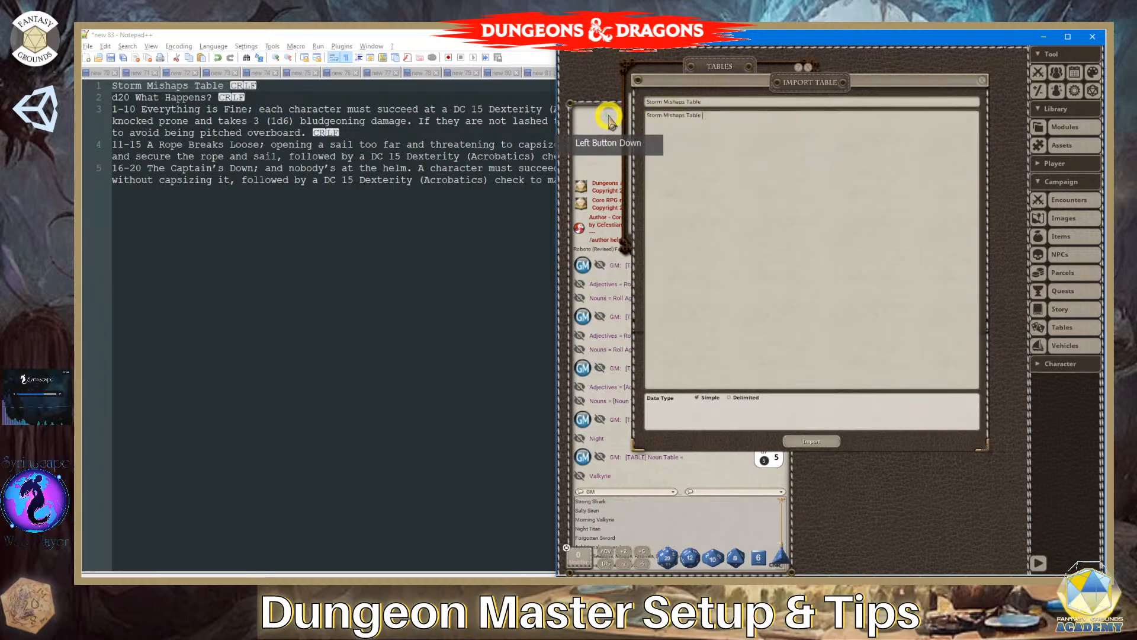
{"action": "key", "text": "BackSpace"}
{"action": "key", "text": "BackSpace"}
{"action": "key", "text": "BackSpace"}
{"action": "key", "text": "BackSpace"}
{"action": "key", "text": "BackSpace"}
{"action": "key", "text": "BackSpace"}
{"action": "key", "text": "BackSpace"}
{"action": "key", "text": "BackSpace"}
{"action": "key", "text": "BackSpace"}
{"action": "key", "text": "BackSpace"}
{"action": "key", "text": "BackSpace"}
{"action": "key", "text": "BackSpace"}
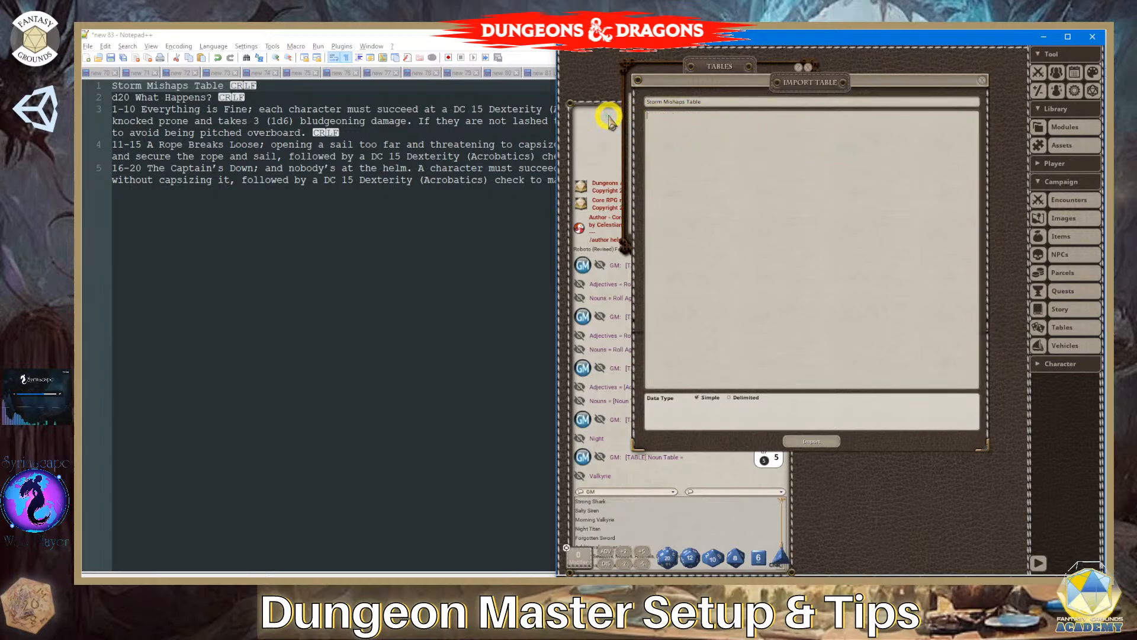
- Copy only the 1-10, 11-15 and 16-20 lines from Notepad++ into the Fantasy Grounds import's table data and import the table
{"action": "left_click", "coordinate": [465, 39]}
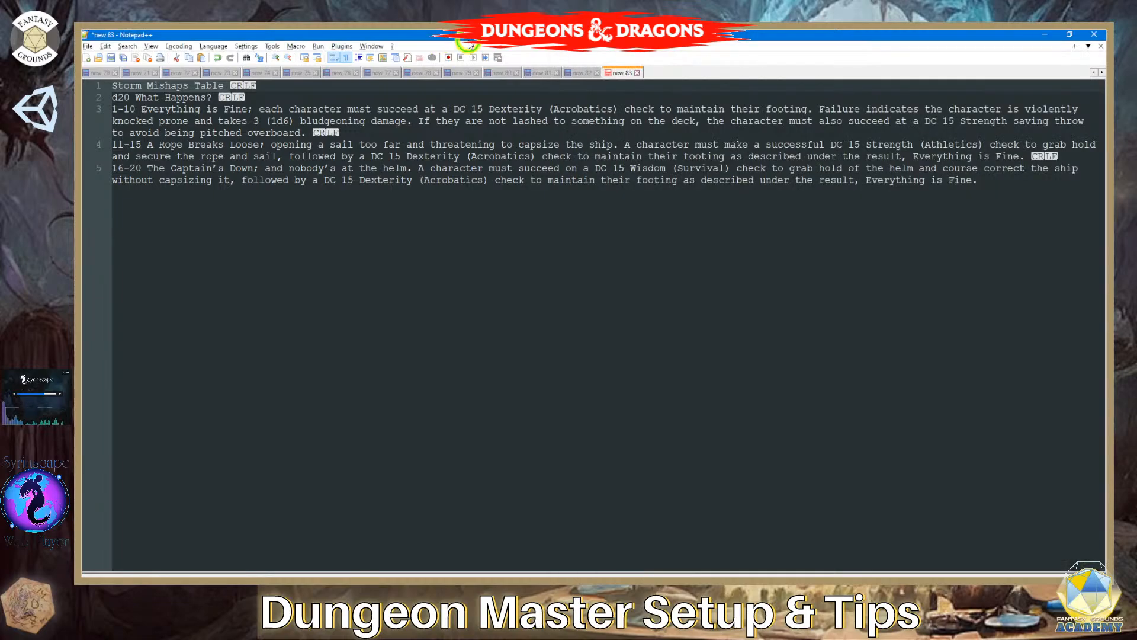
{"action": "left_click", "coordinate": [206, 136]}
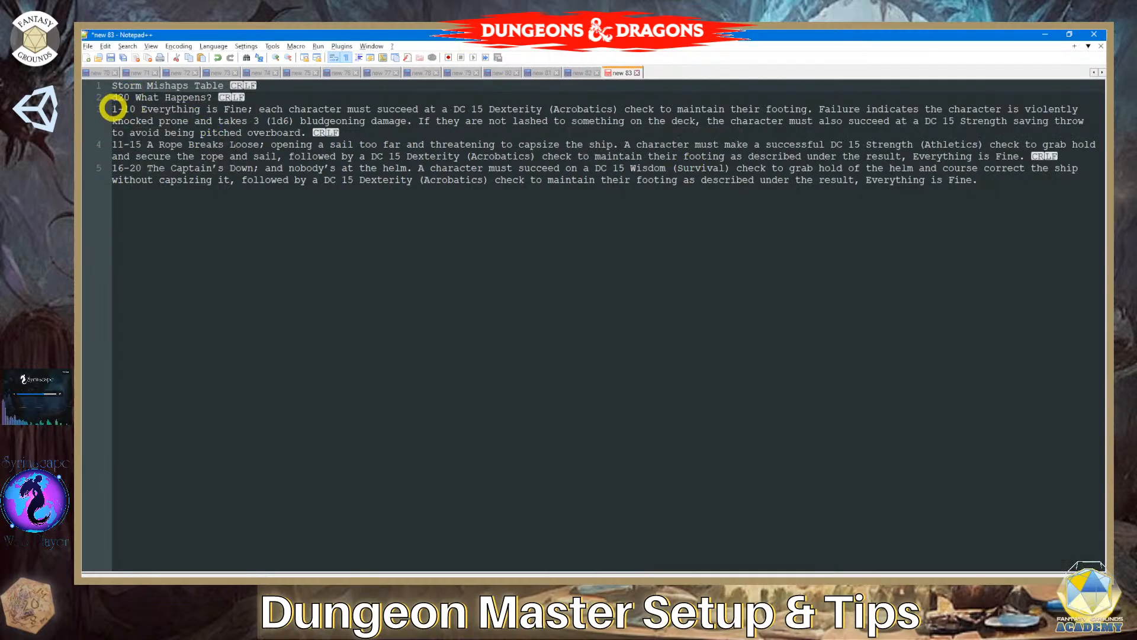
{"action": "left_click_drag", "start_coordinate": [113, 108], "coordinate": [993, 176]}
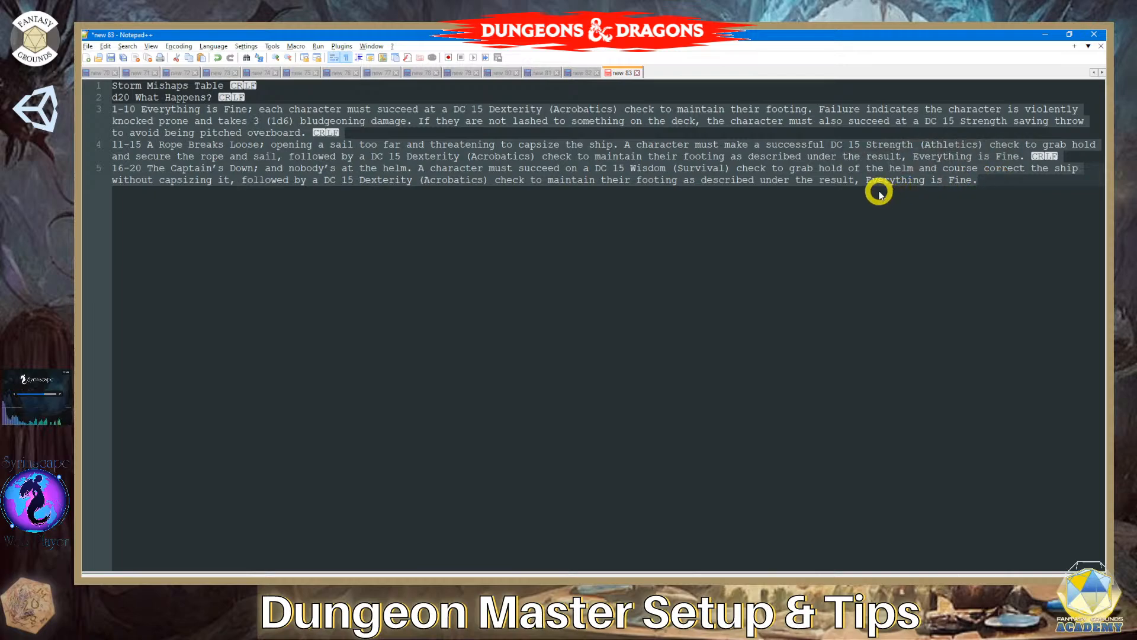
{"action": "key", "text": "alt+Tab"}
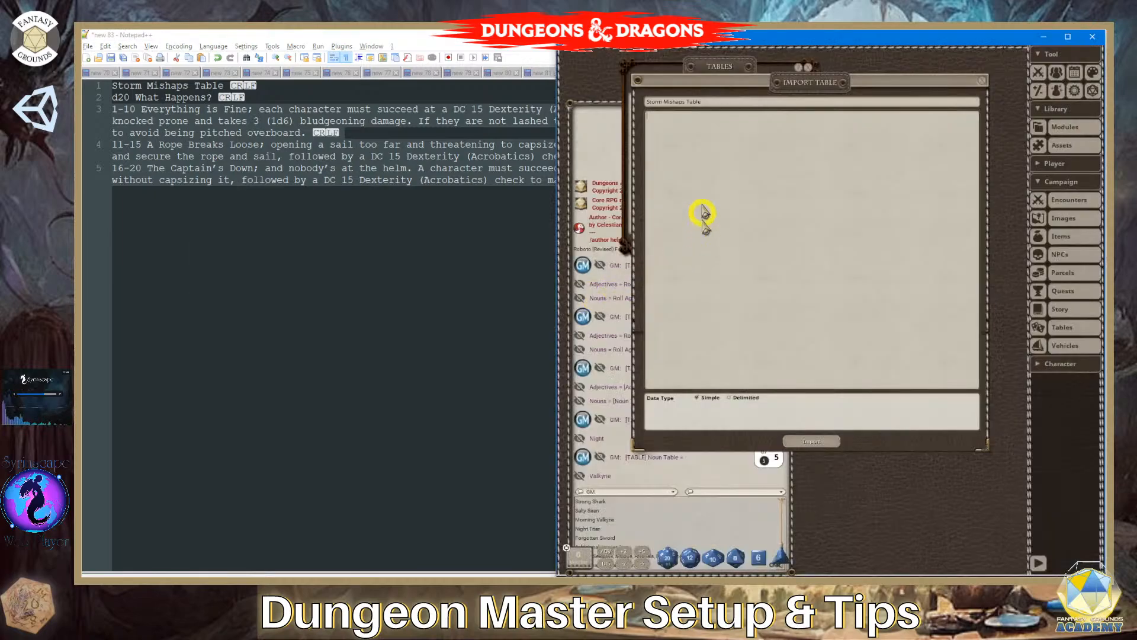
{"action": "left_click", "coordinate": [855, 165]}
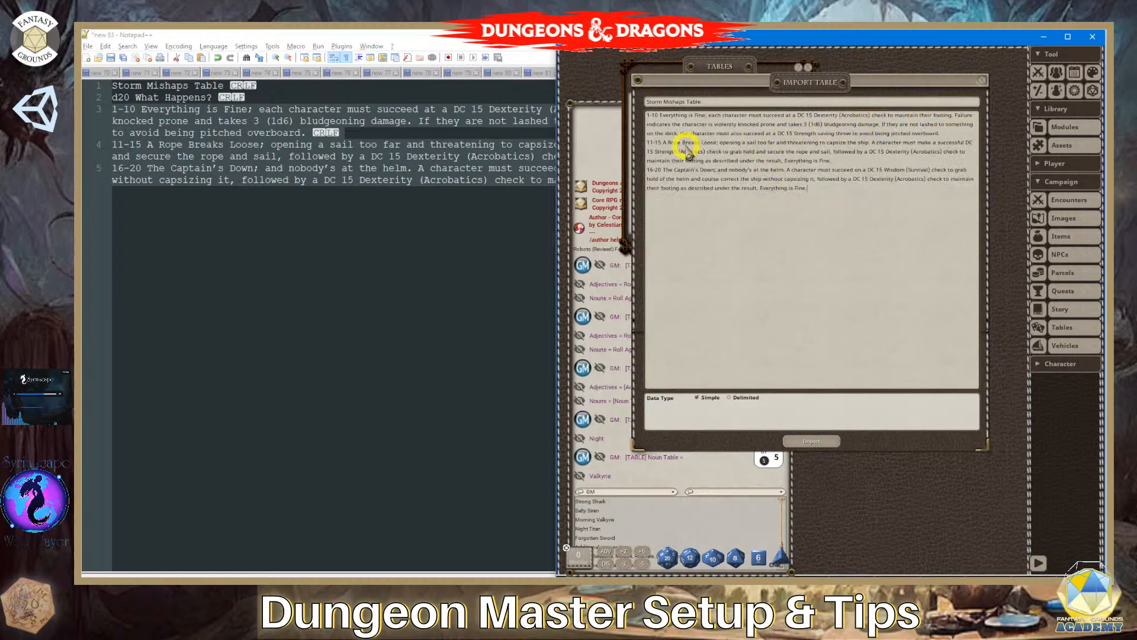
{"action": "left_click", "coordinate": [814, 440]}
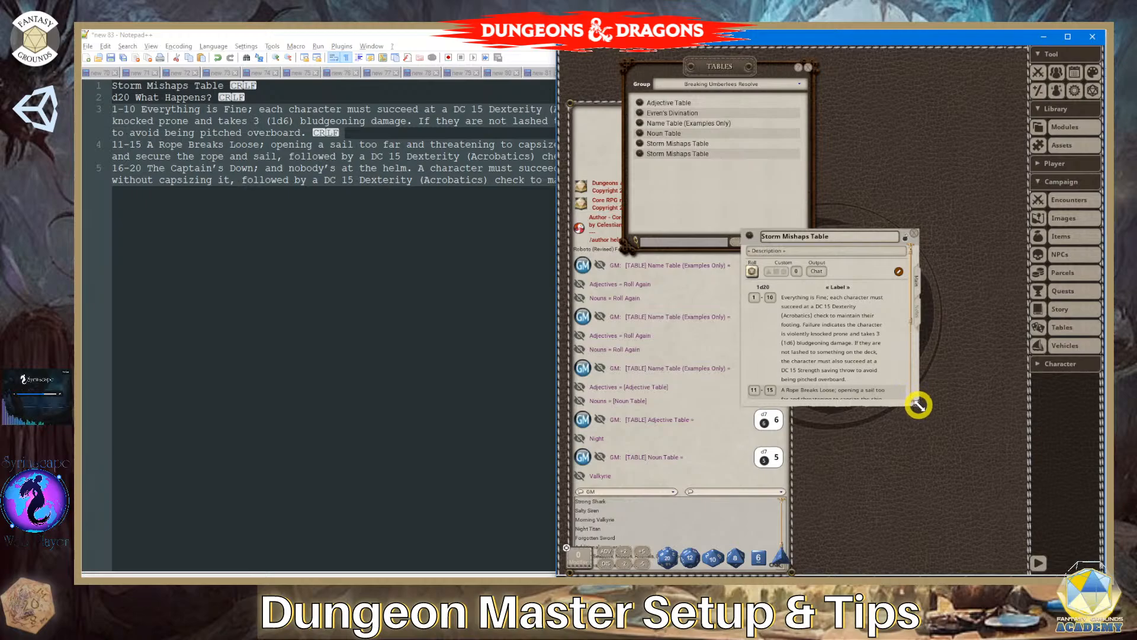
- Enlarge the newly imported Storm Mishaps Table window and label its result column "d20 What Happens?"
{"action": "left_click_drag", "start_coordinate": [913, 401], "coordinate": [1064, 559]}
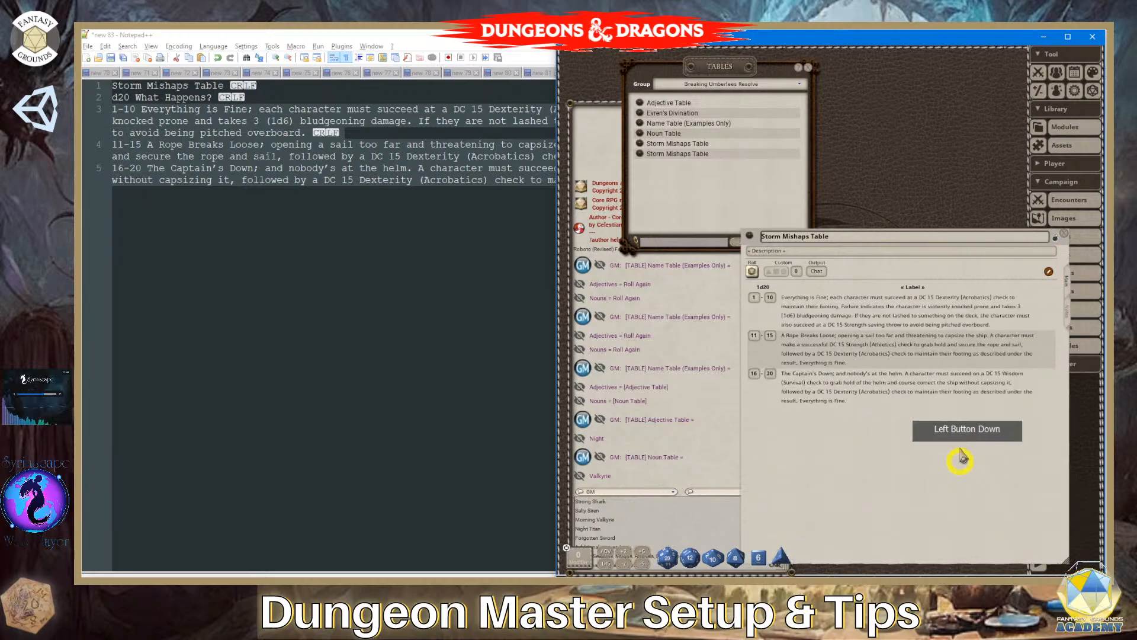
{"action": "left_click", "coordinate": [915, 288]}
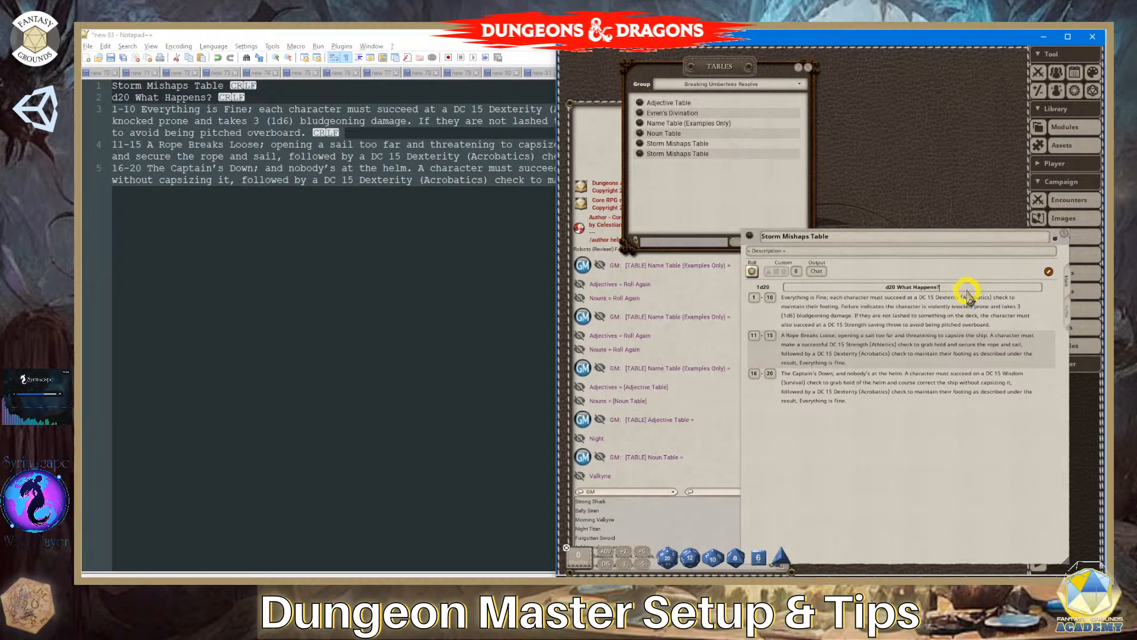
{"action": "left_click", "coordinate": [918, 325]}
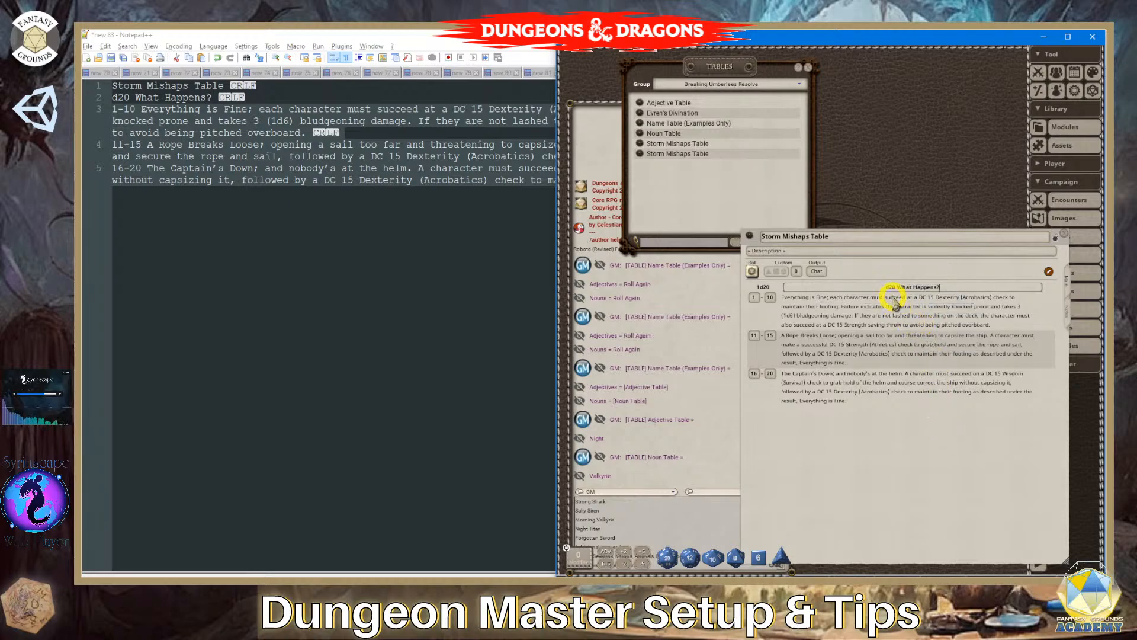
{"action": "left_click", "coordinate": [856, 241]}
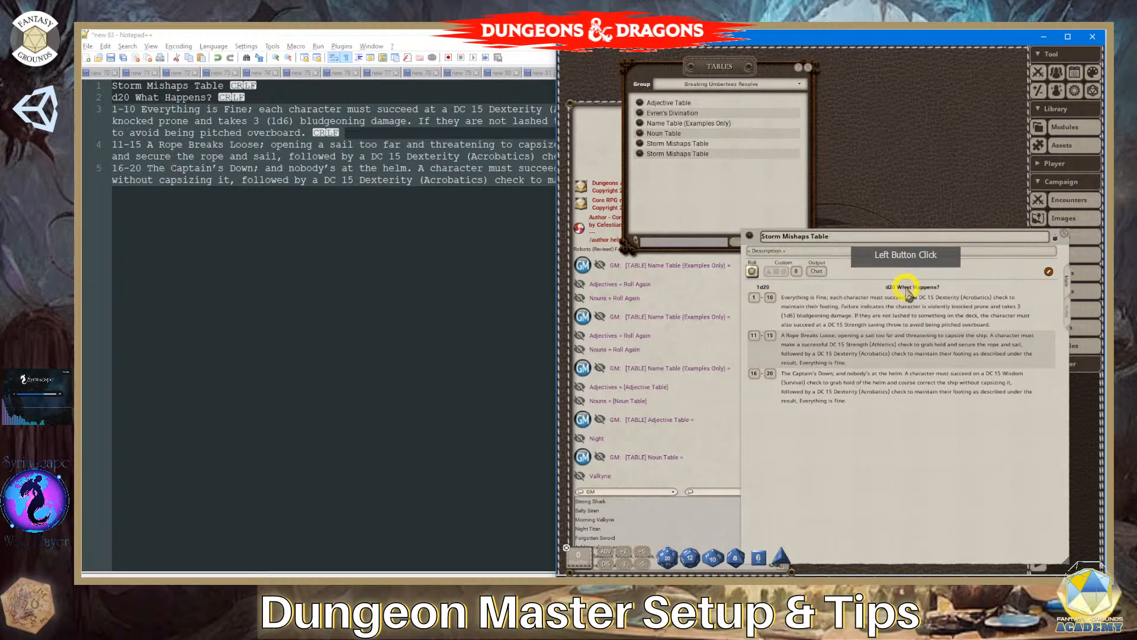
{"action": "left_click", "coordinate": [955, 288]}
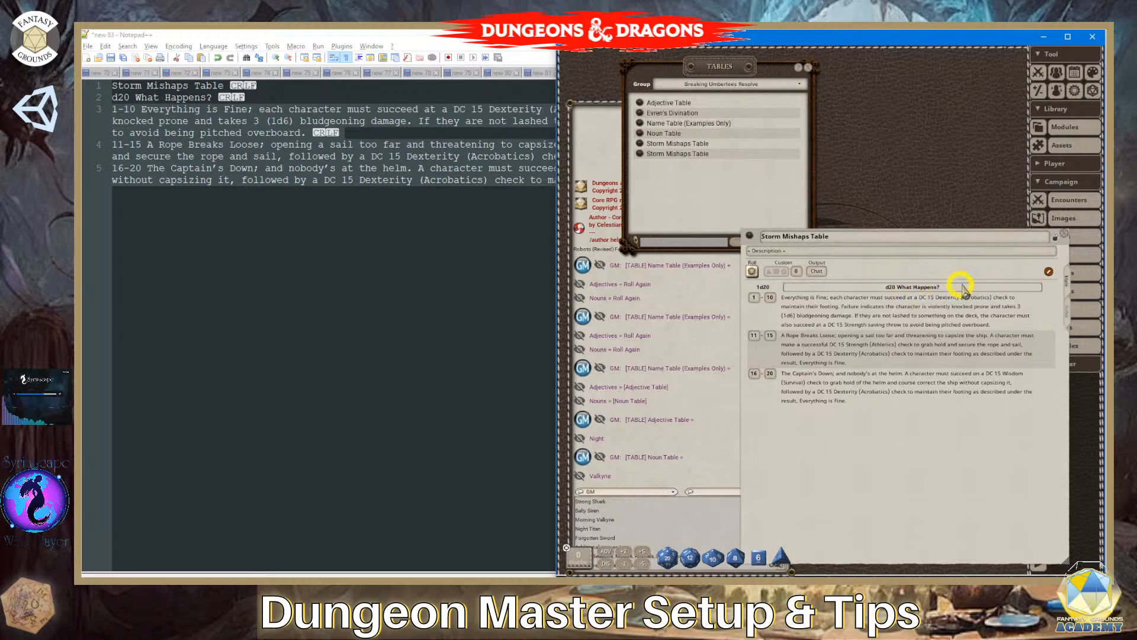
{"action": "scroll", "coordinate": [1059, 238], "scroll_direction": "down", "scroll_amount": 1}
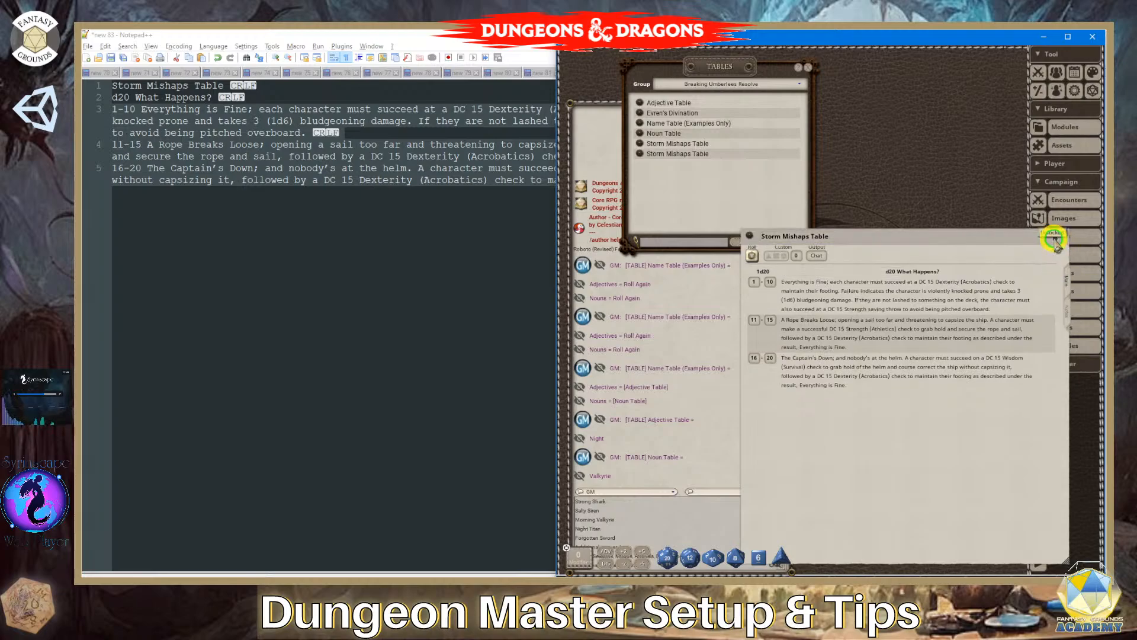
- Close the Storm Mishaps Table window and delete the second table of that name from the Breaking Umberlees Resolve group
{"action": "left_click", "coordinate": [1059, 237]}
{"action": "left_click", "coordinate": [638, 156]}
{"action": "right_click", "coordinate": [638, 155]}
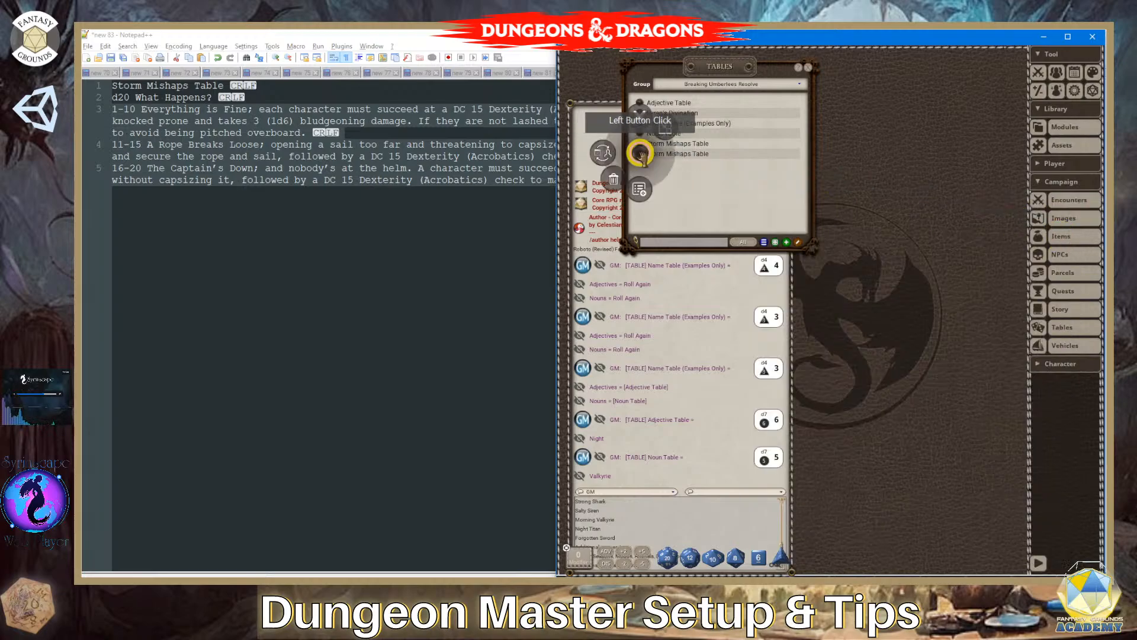
{"action": "left_click", "coordinate": [585, 187]}
{"action": "left_click", "coordinate": [585, 187]}
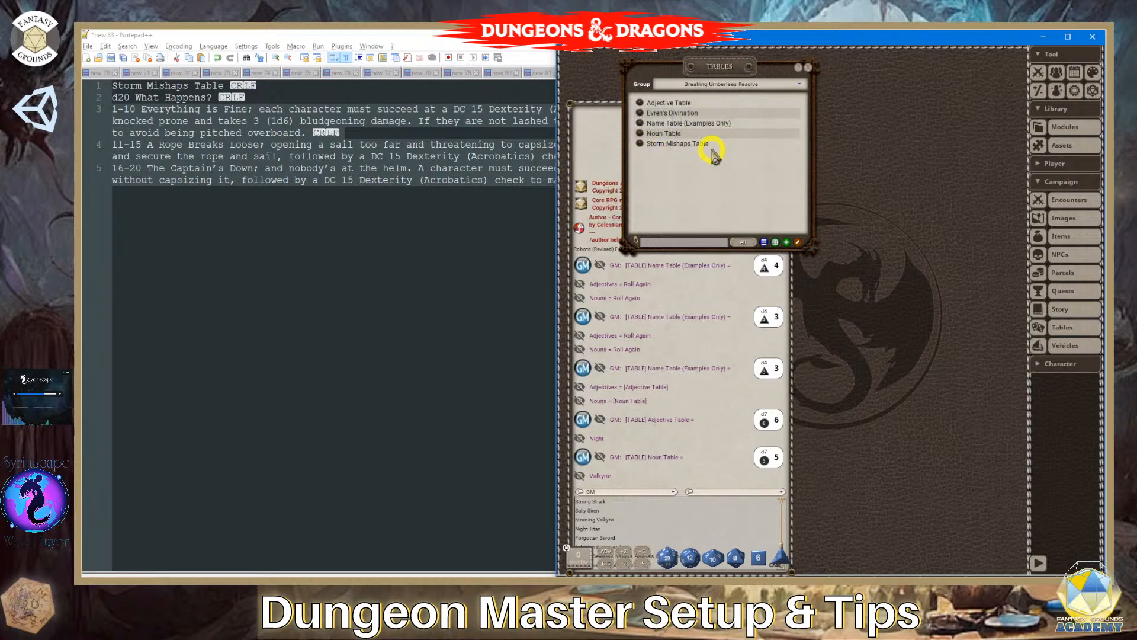
- Start a table import and set it to pipe-delimited data with column headers in the first row and table ranges in the first column
{"action": "left_click", "coordinate": [765, 242]}
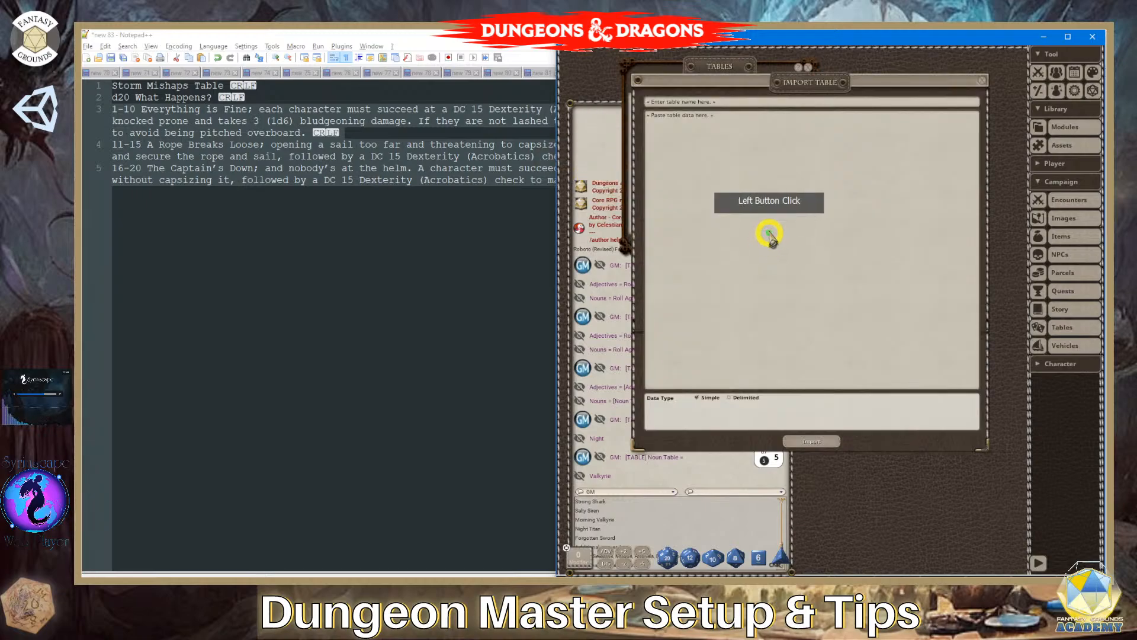
{"action": "left_click", "coordinate": [733, 397]}
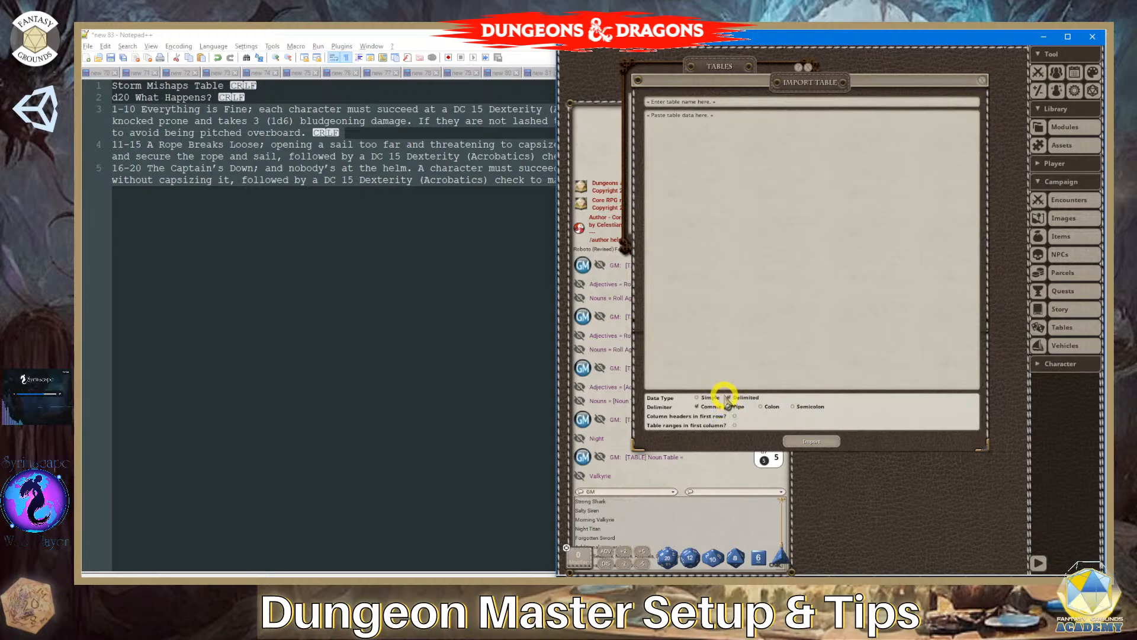
{"action": "left_click", "coordinate": [469, 143]}
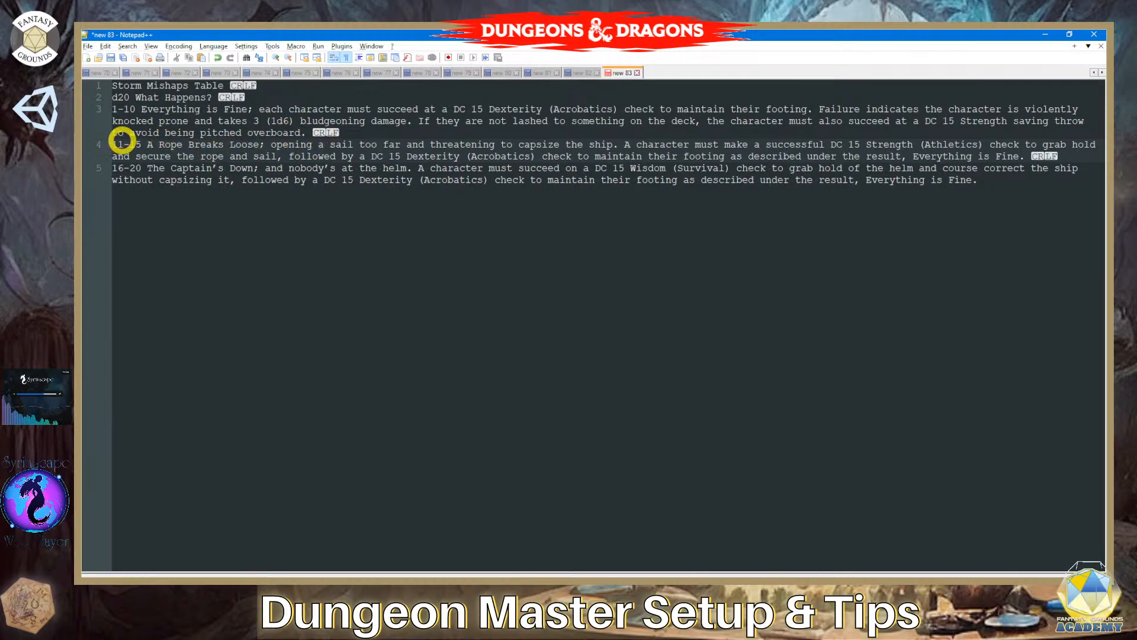
{"action": "left_click", "coordinate": [1045, 34]}
{"action": "left_click", "coordinate": [727, 143]}
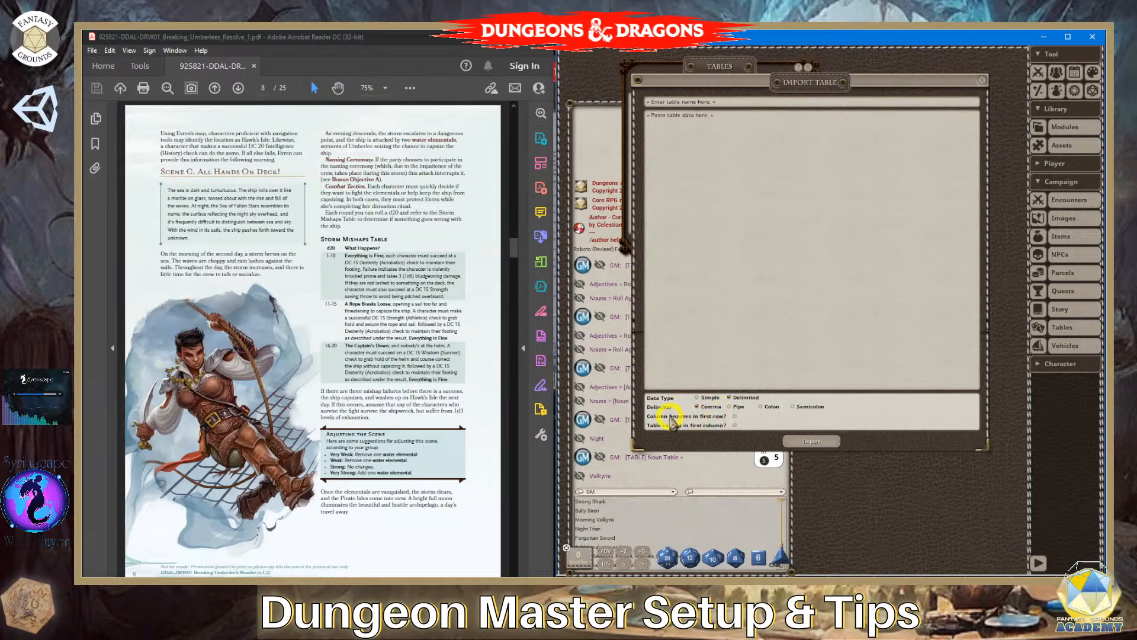
{"action": "left_click", "coordinate": [736, 416]}
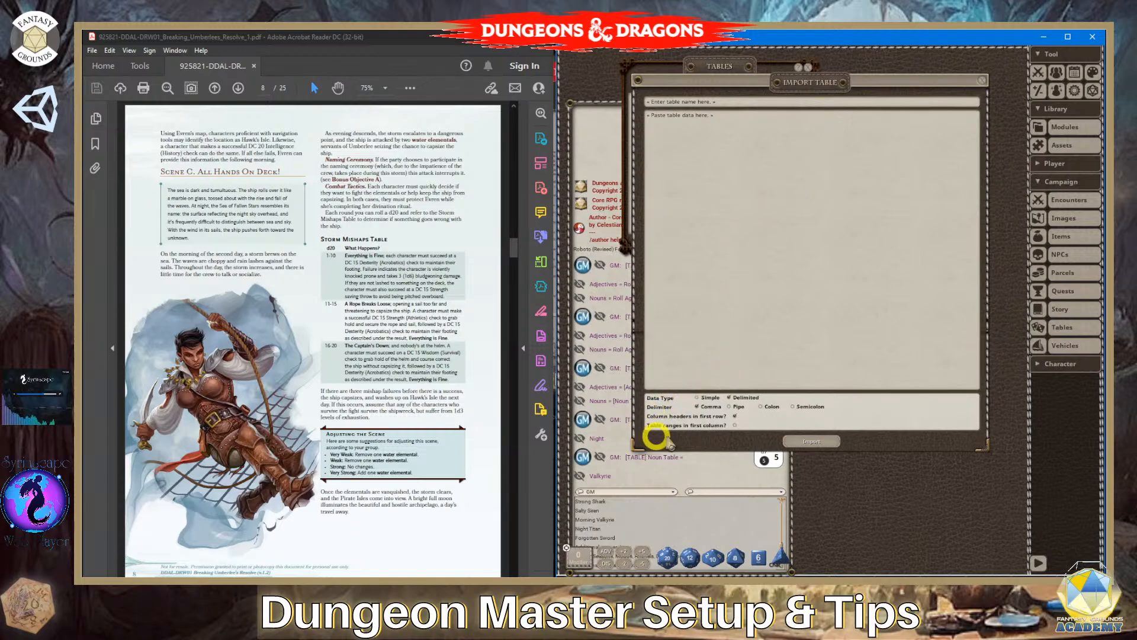
{"action": "left_click", "coordinate": [736, 426]}
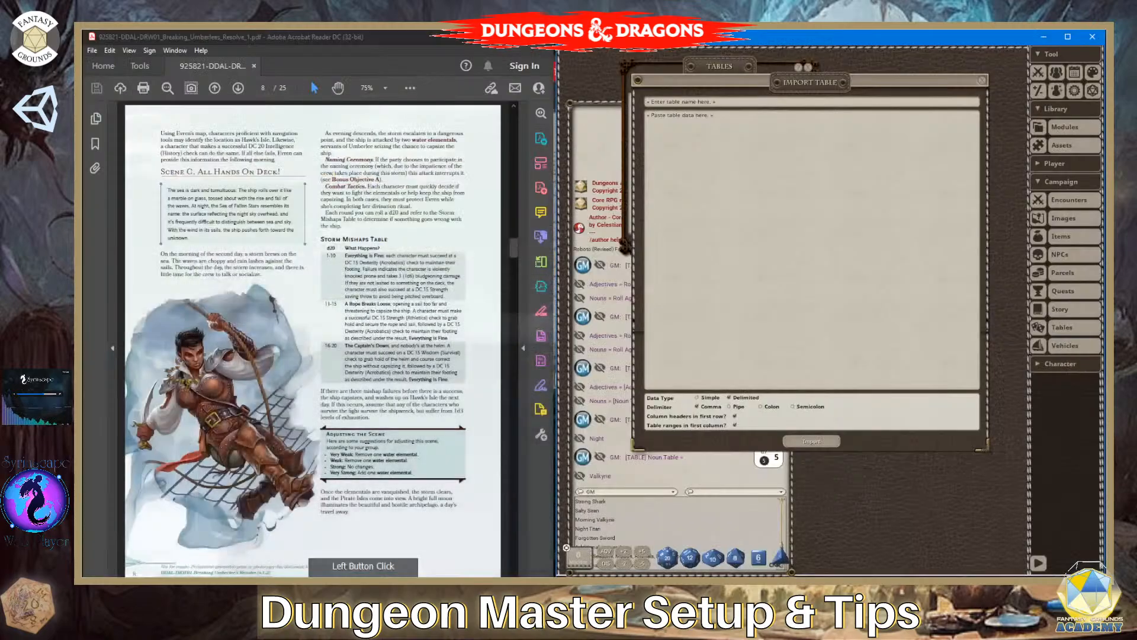
{"action": "left_click", "coordinate": [711, 406]}
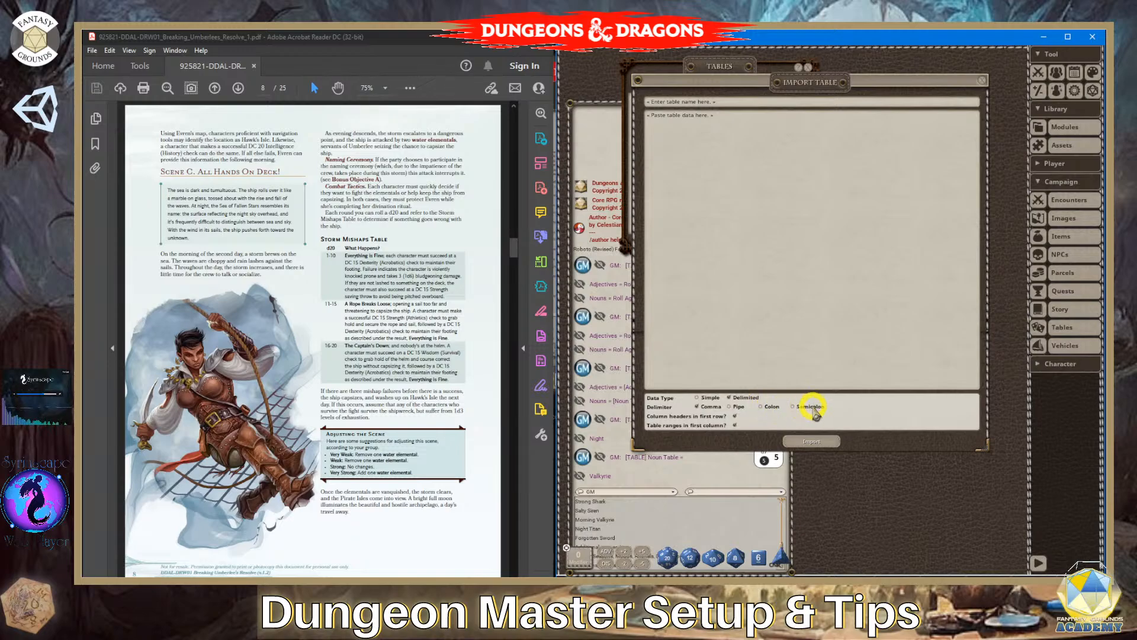
{"action": "left_click", "coordinate": [729, 406]}
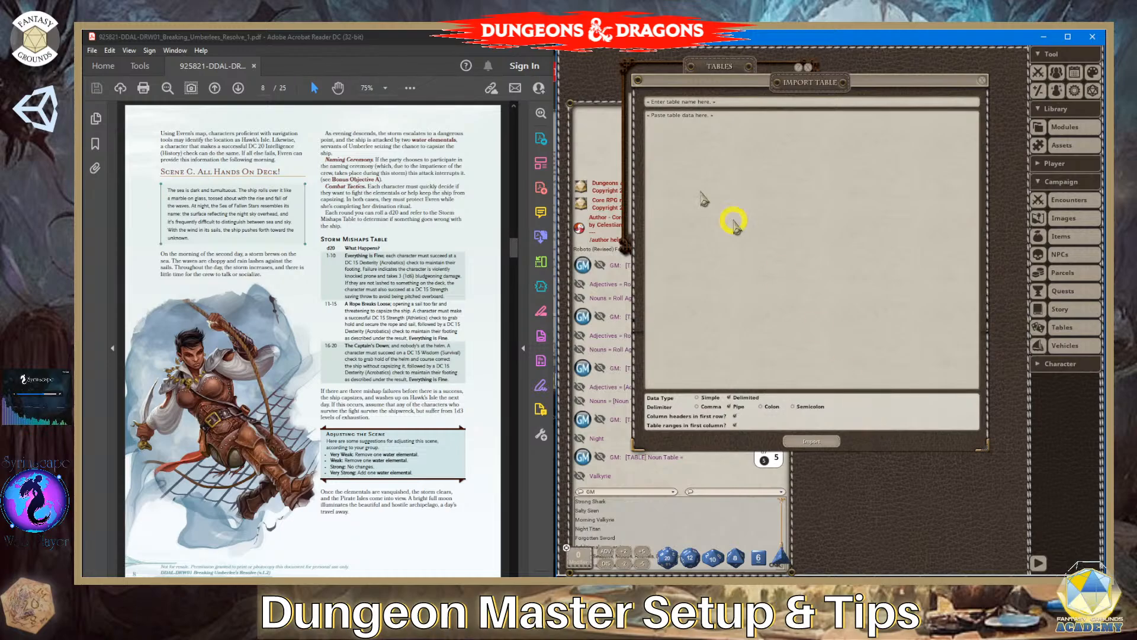
- Compare the PDF and Notepad++ table text with the Simple and Delimited data types, and close the import window without importing anything
{"action": "scroll", "coordinate": [389, 264], "scroll_direction": "up", "scroll_amount": 2}
{"action": "scroll", "coordinate": [394, 275], "scroll_direction": "down", "scroll_amount": 1}
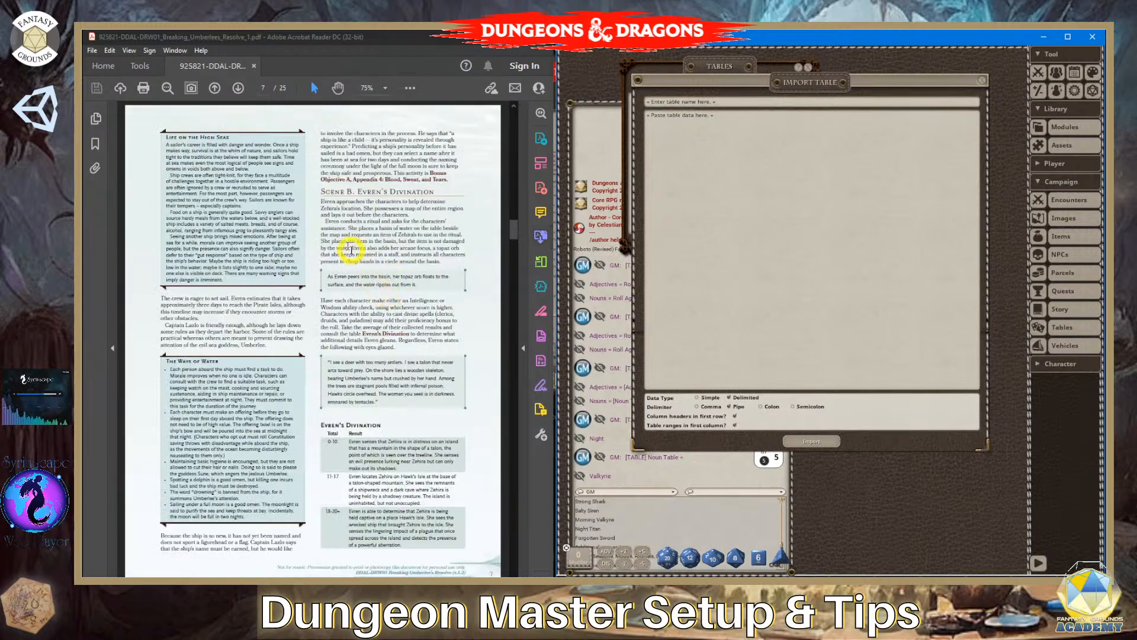
{"action": "scroll", "coordinate": [352, 249], "scroll_direction": "down", "scroll_amount": 1}
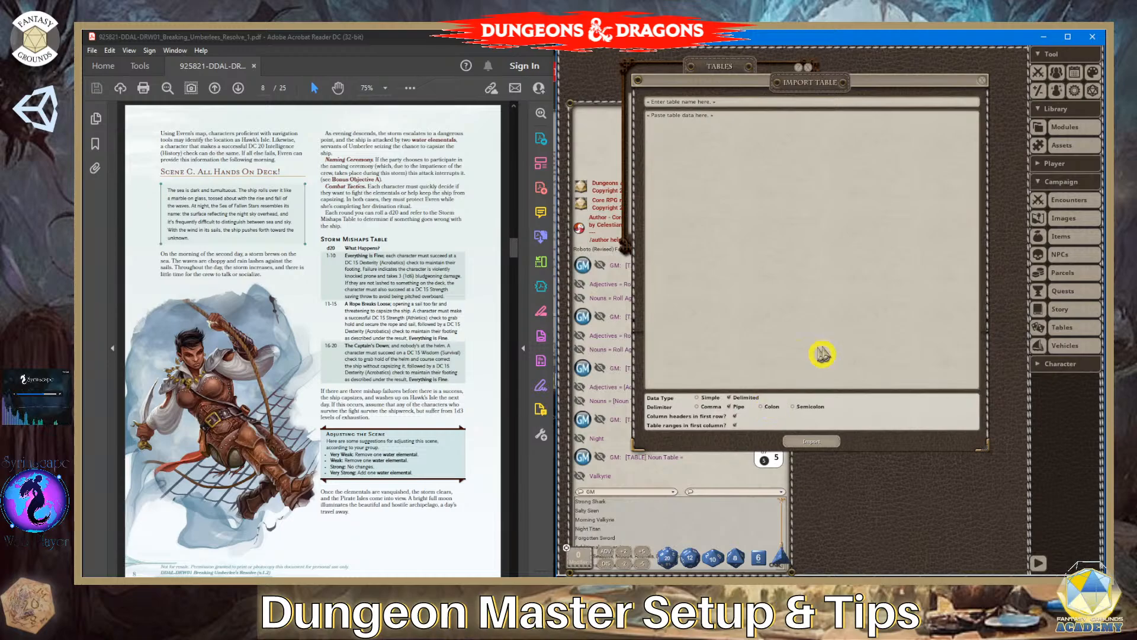
{"action": "left_click", "coordinate": [698, 398]}
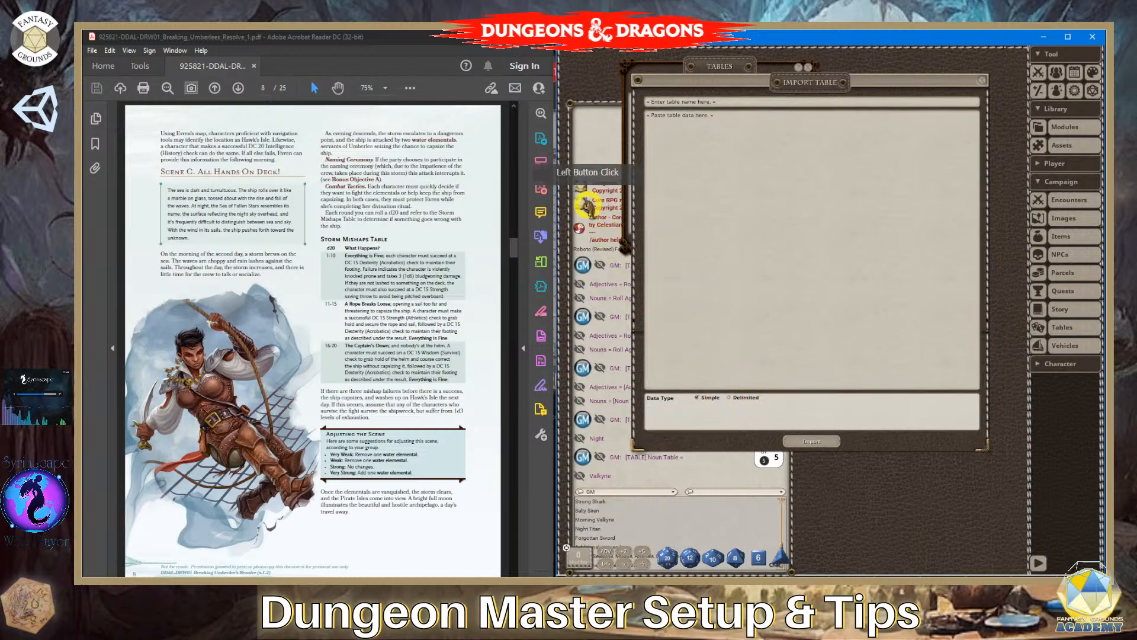
{"action": "left_click", "coordinate": [730, 398]}
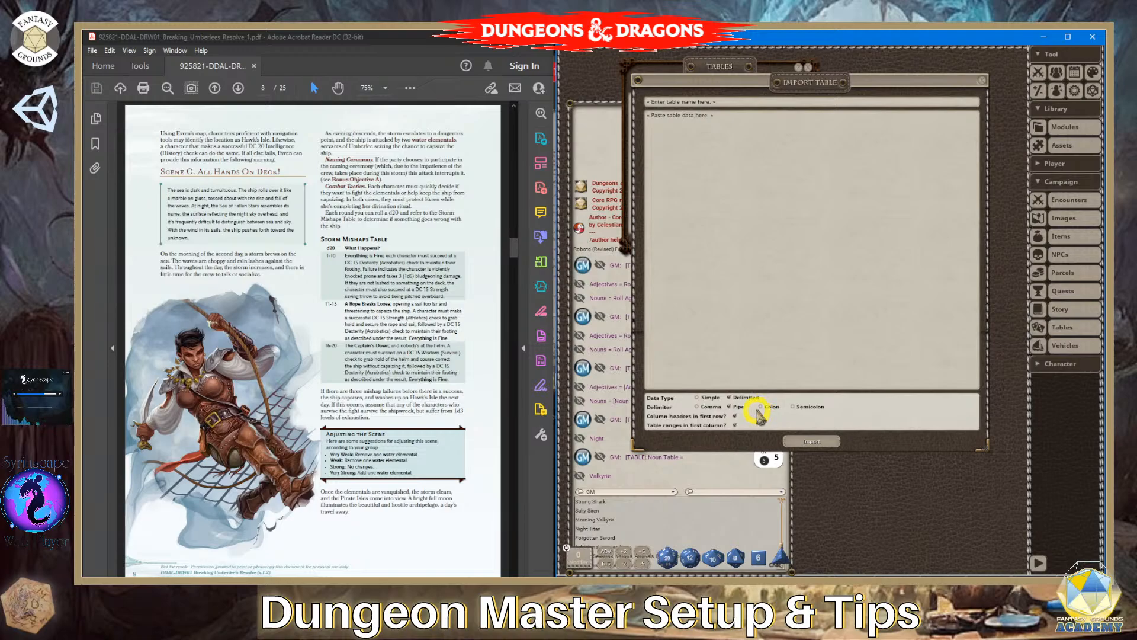
{"action": "left_click", "coordinate": [514, 582]}
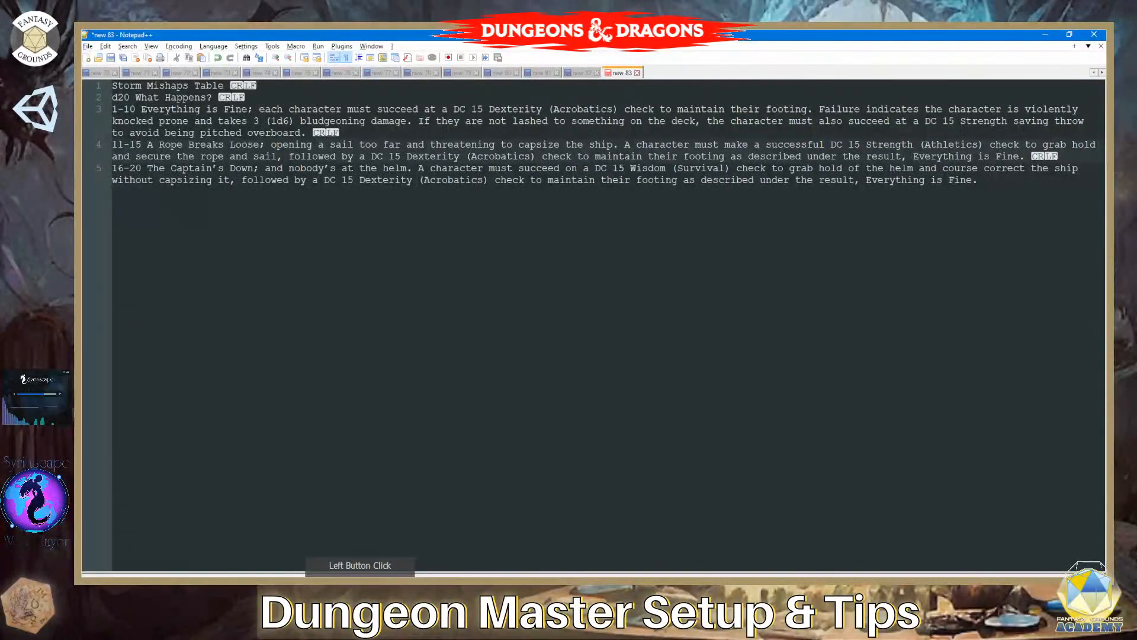
{"action": "left_click", "coordinate": [515, 582]}
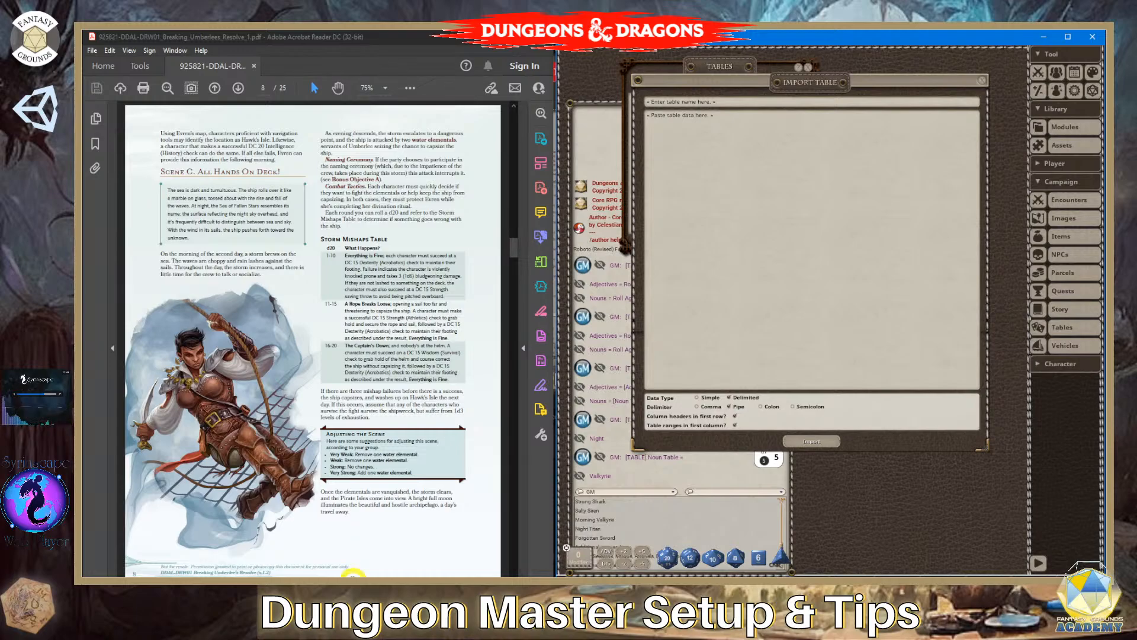
{"action": "left_click", "coordinate": [835, 386]}
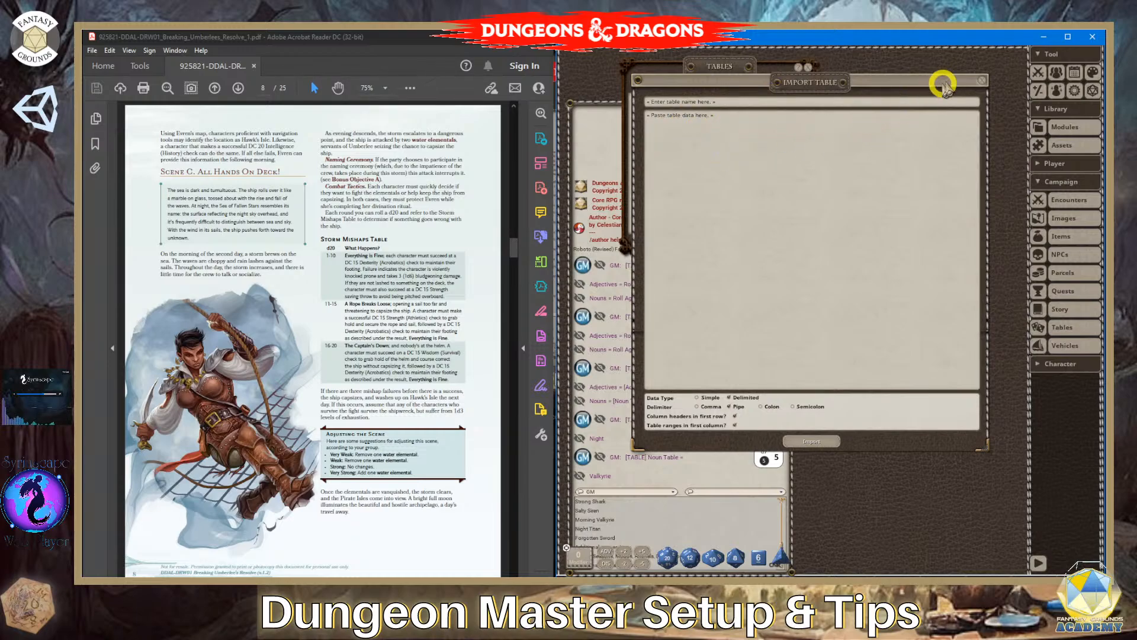
{"action": "left_click", "coordinate": [982, 80]}
- Open the story entry "21.00 Appendix 5: Smoke and Mirrors (Bonus Objective B)" and view its linked Name Table (Examples Only) beside the text
{"action": "left_click", "coordinate": [679, 144]}
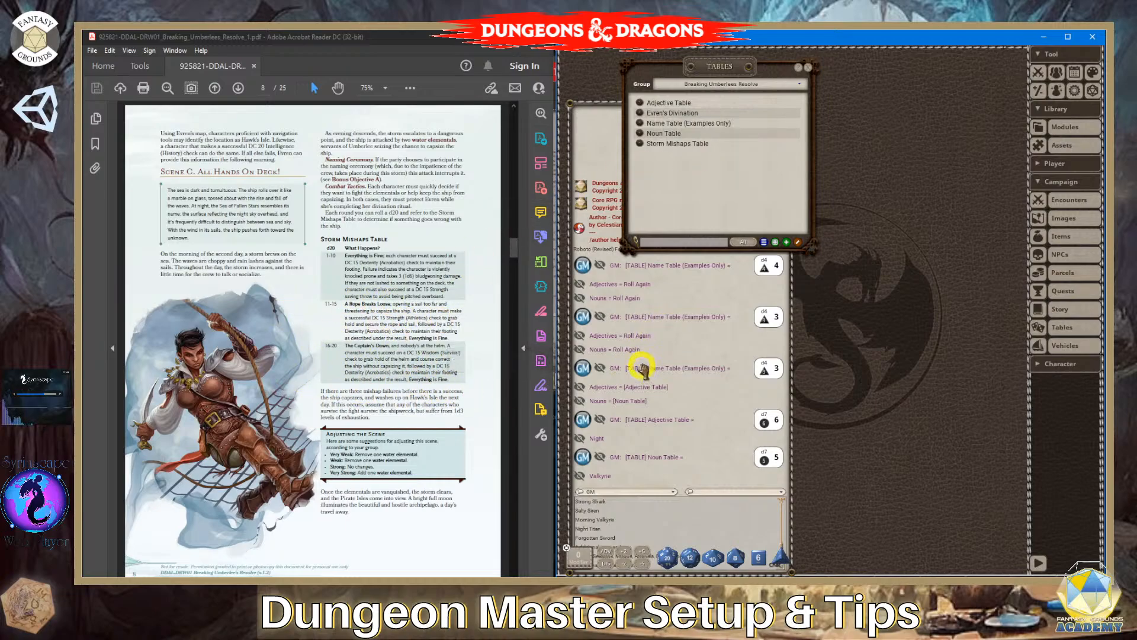
{"action": "left_click_drag", "start_coordinate": [804, 95], "coordinate": [802, 117]}
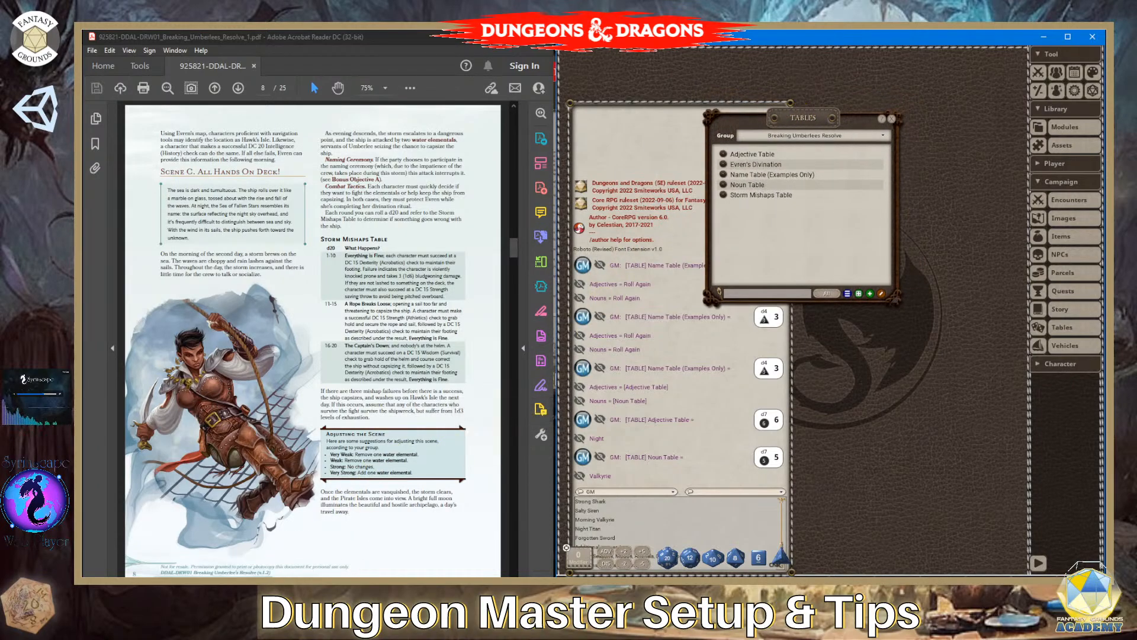
{"action": "left_click", "coordinate": [255, 592]}
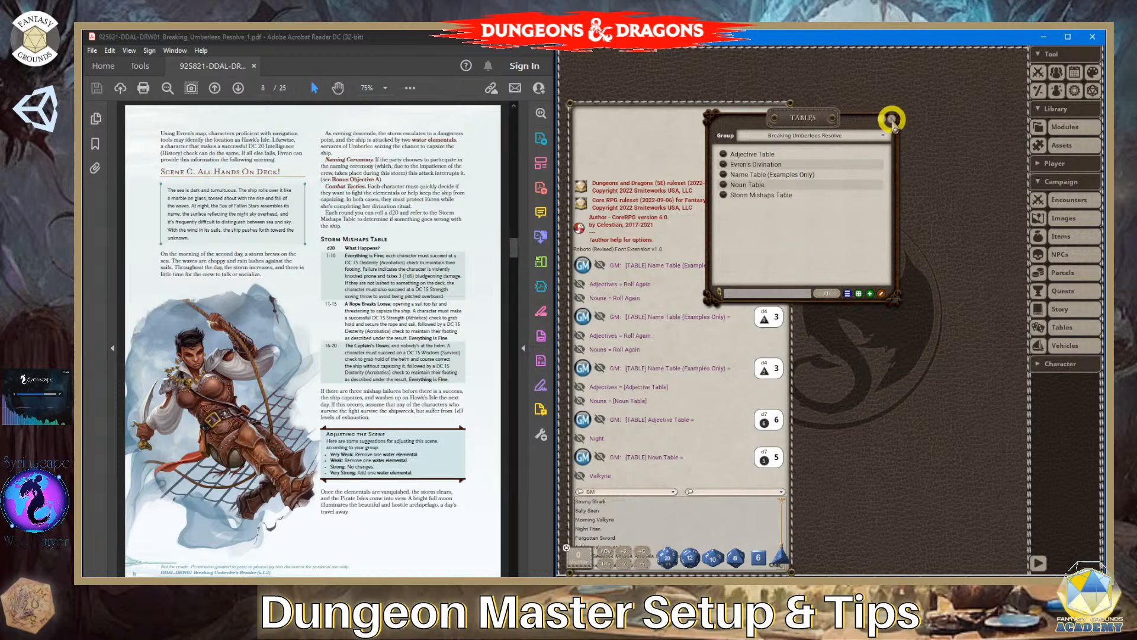
{"action": "left_click", "coordinate": [1048, 310]}
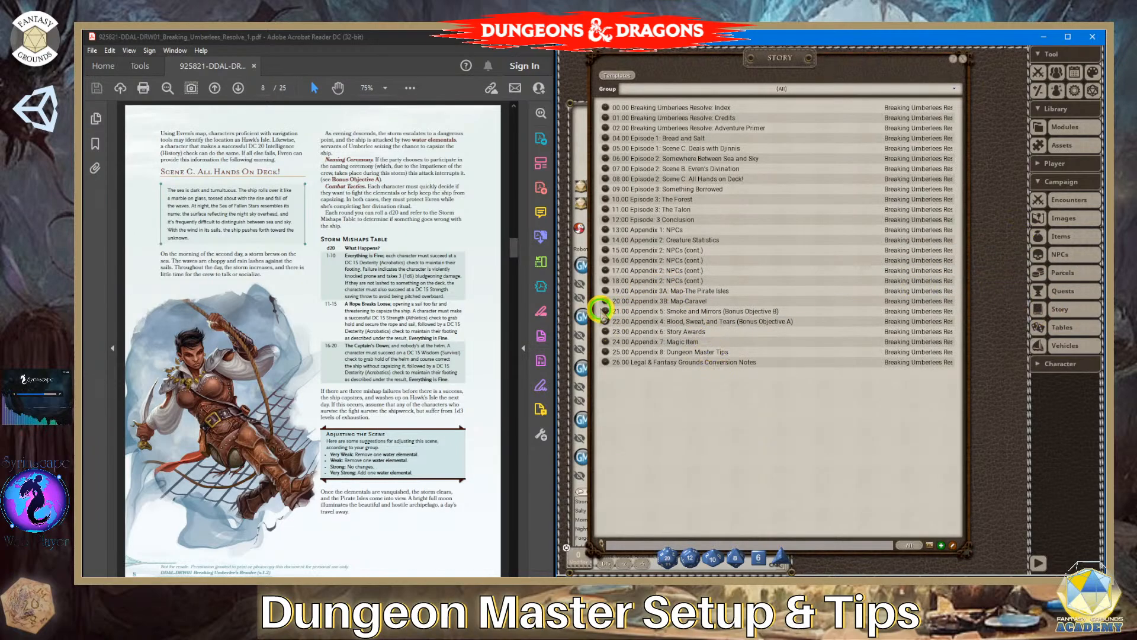
{"action": "left_click", "coordinate": [604, 310]}
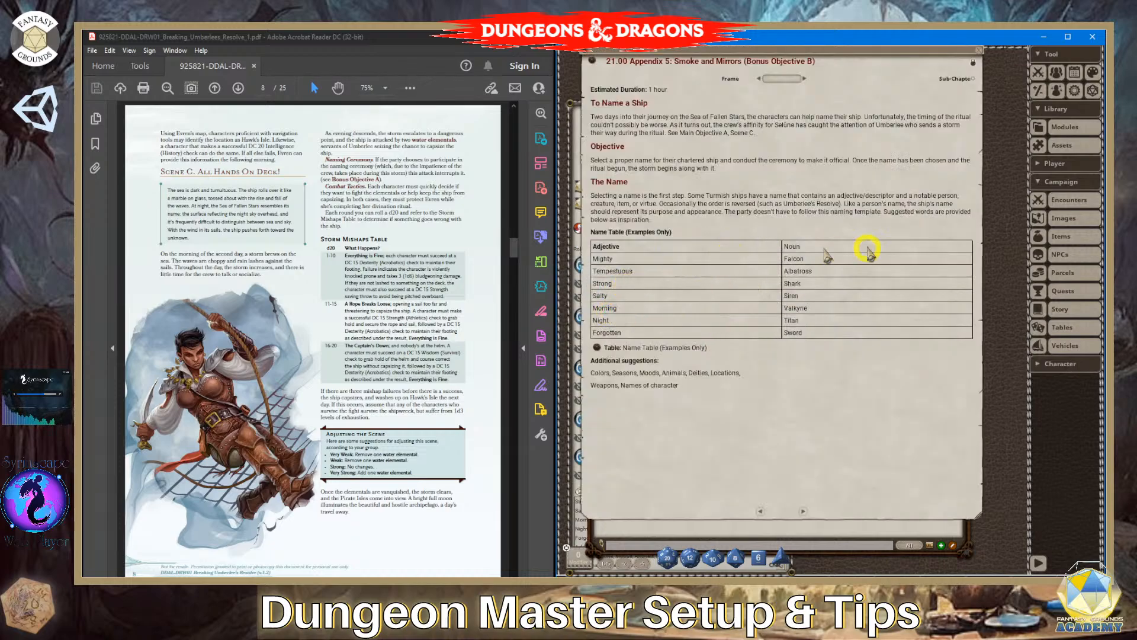
{"action": "left_click", "coordinate": [594, 344]}
{"action": "left_click", "coordinate": [690, 98]}
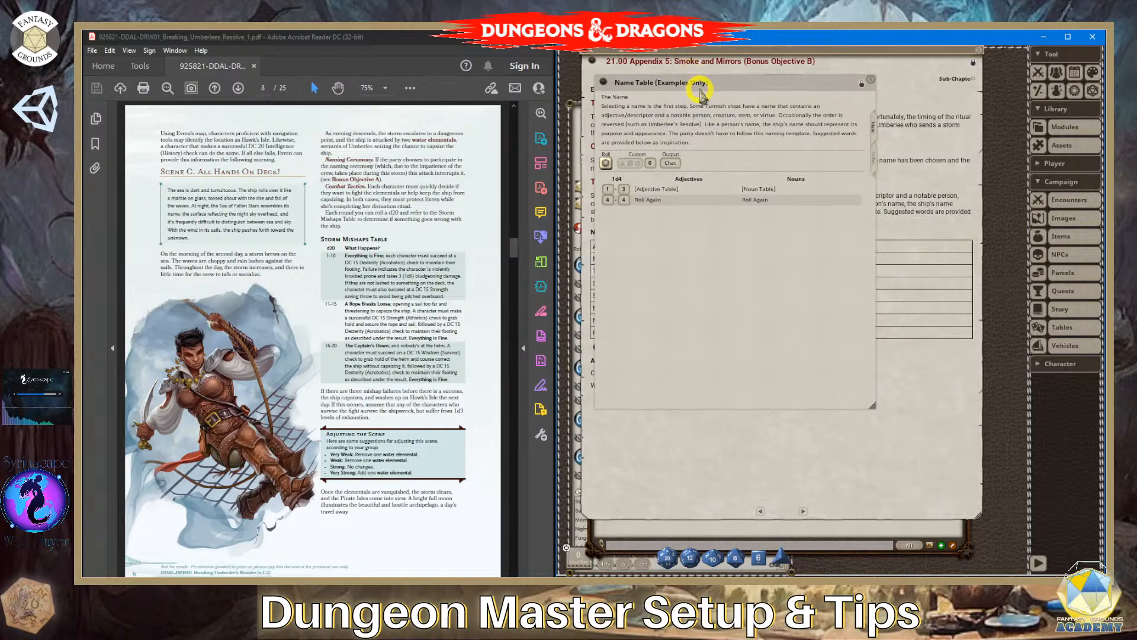
{"action": "left_click_drag", "start_coordinate": [698, 89], "coordinate": [757, 342]}
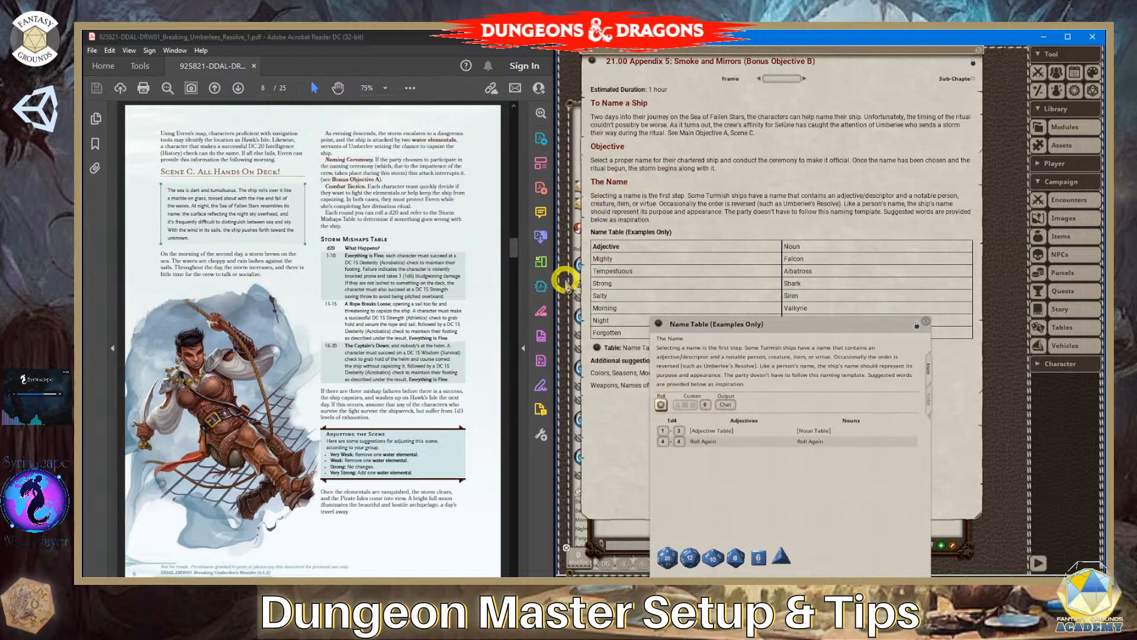
{"action": "left_click_drag", "start_coordinate": [791, 324], "coordinate": [787, 113]}
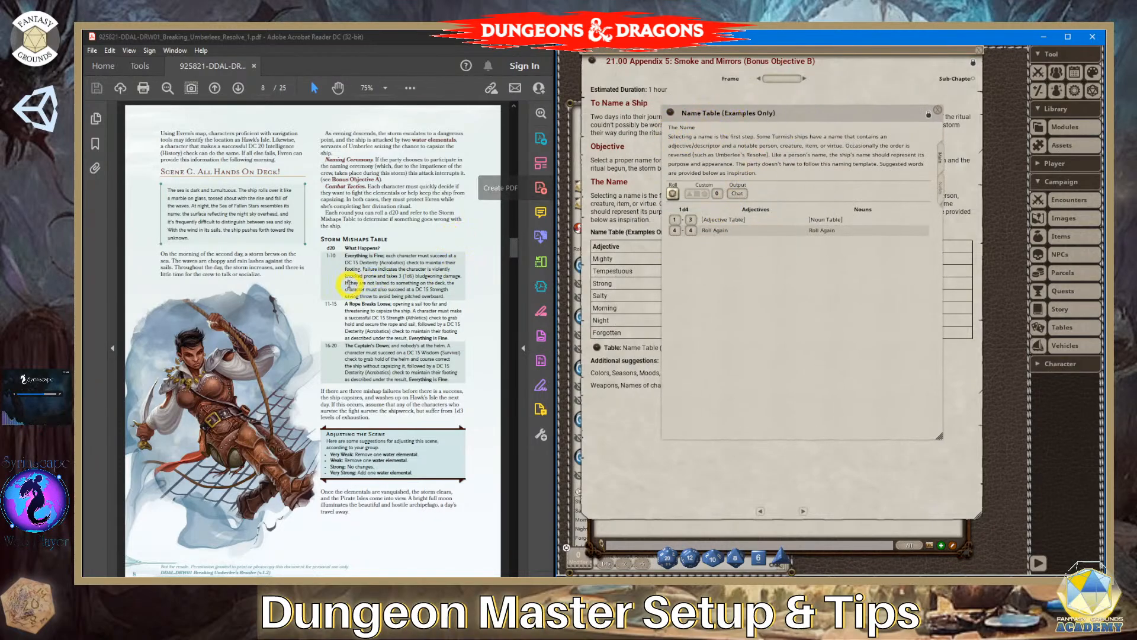
- Browse the PDF's neighbouring episode pages, and close the Name Table, Appendix 5 entry, story list and table list
{"action": "scroll", "coordinate": [363, 288], "scroll_direction": "down", "scroll_amount": 1}
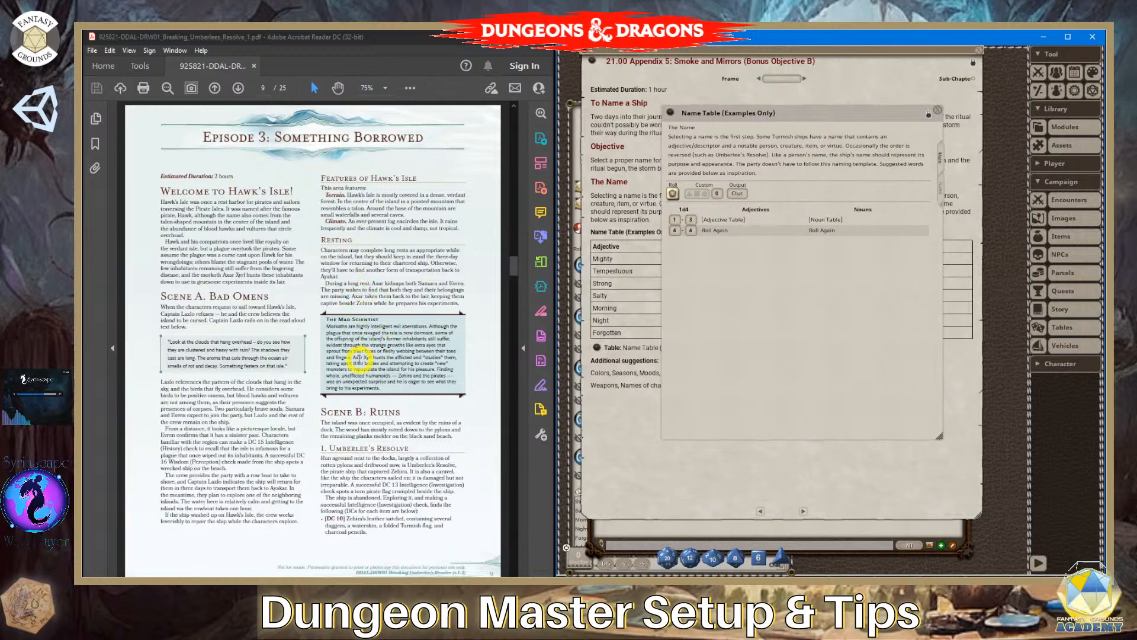
{"action": "scroll", "coordinate": [358, 358], "scroll_direction": "up", "scroll_amount": 3}
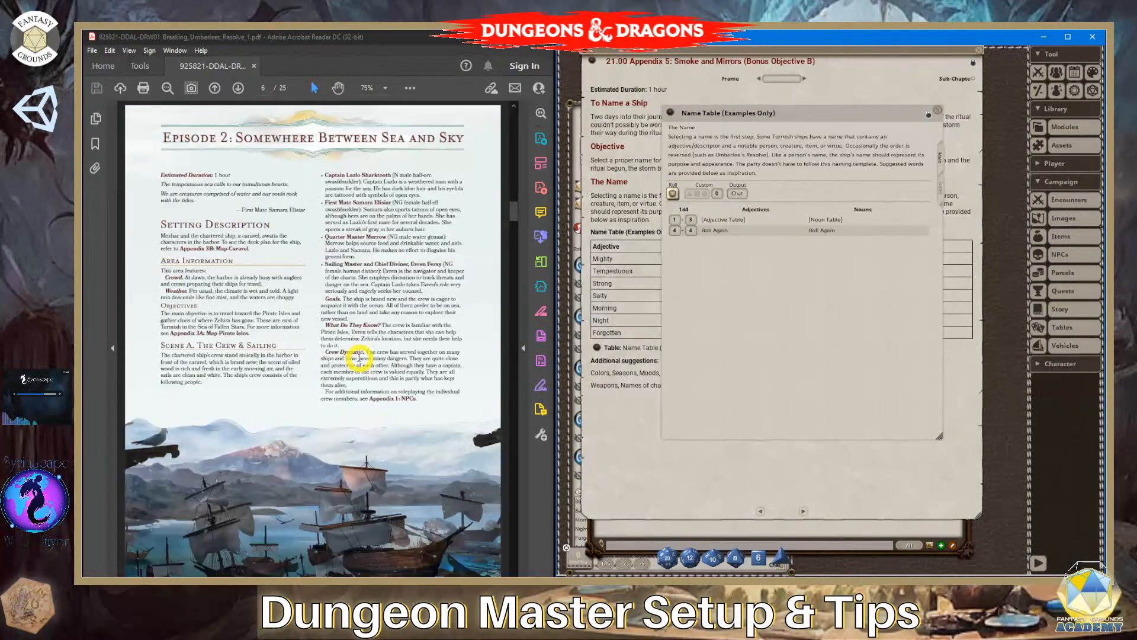
{"action": "left_click", "coordinate": [938, 110]}
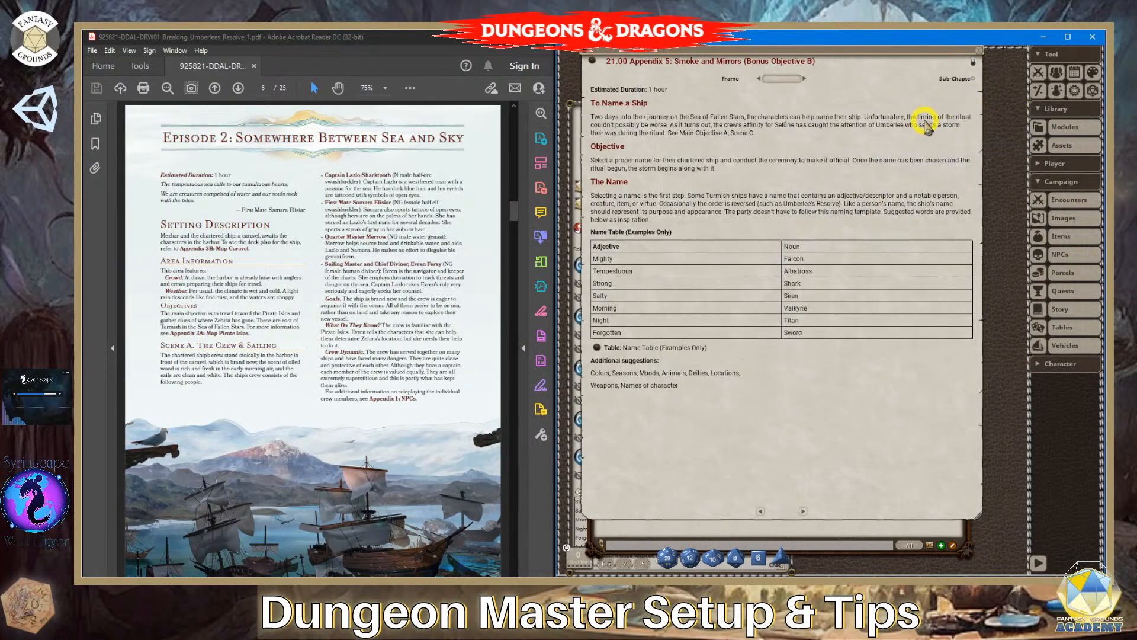
{"action": "left_click", "coordinate": [978, 51]}
{"action": "left_click", "coordinate": [969, 60]}
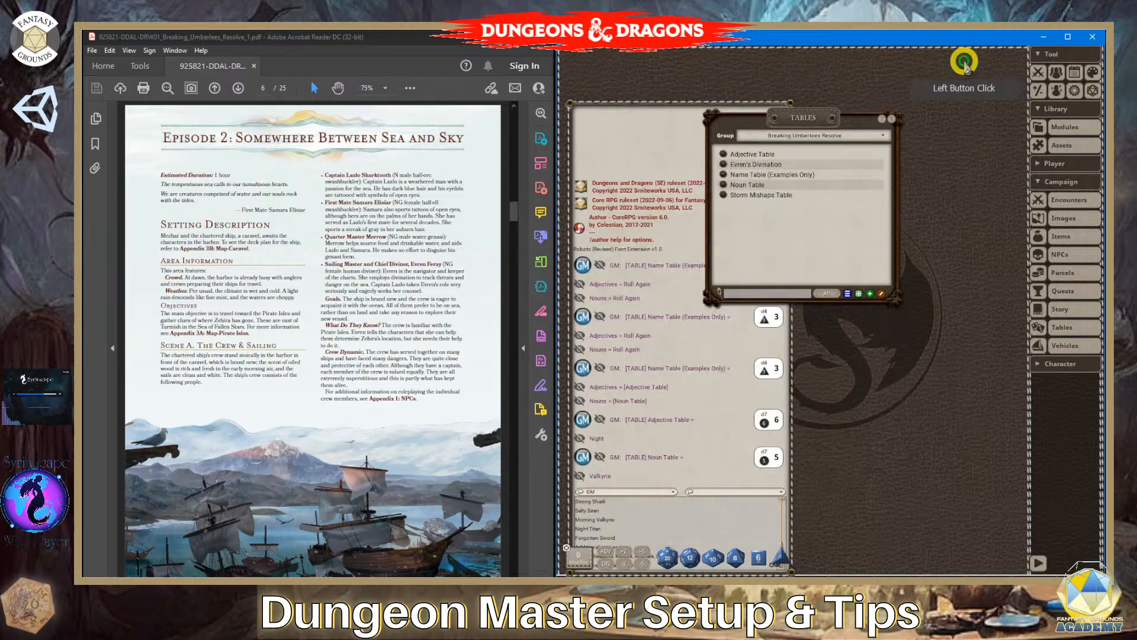
{"action": "left_click", "coordinate": [895, 119]}
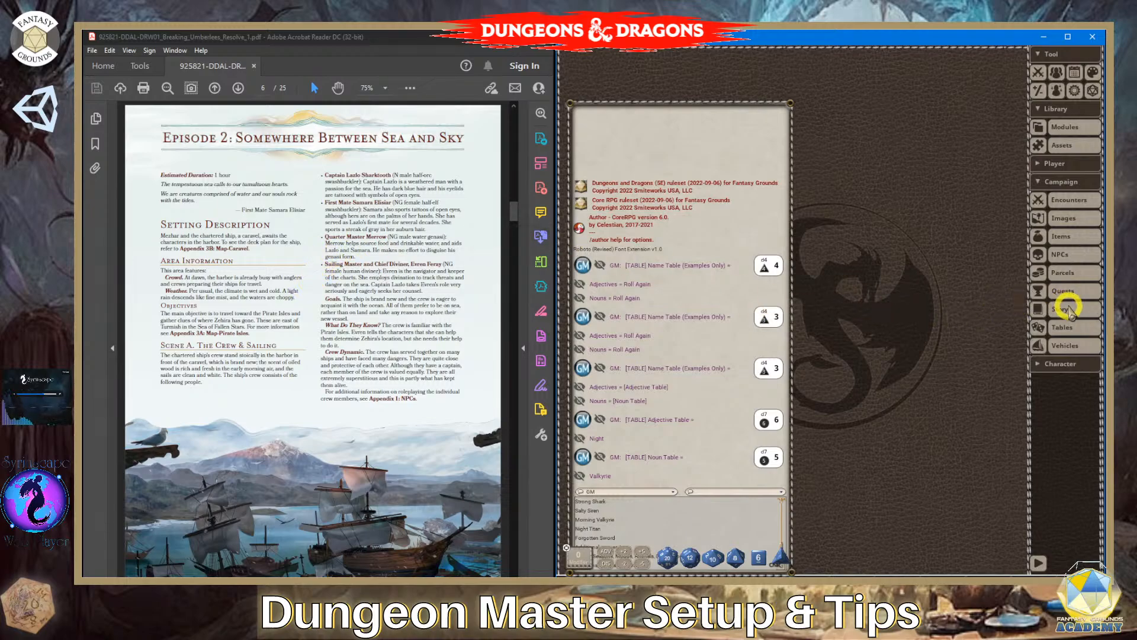
- Reopen the list of tables, lengthen its window and place it beside the chat
{"action": "left_click", "coordinate": [1059, 332]}
{"action": "left_click_drag", "start_coordinate": [820, 155], "coordinate": [887, 113]}
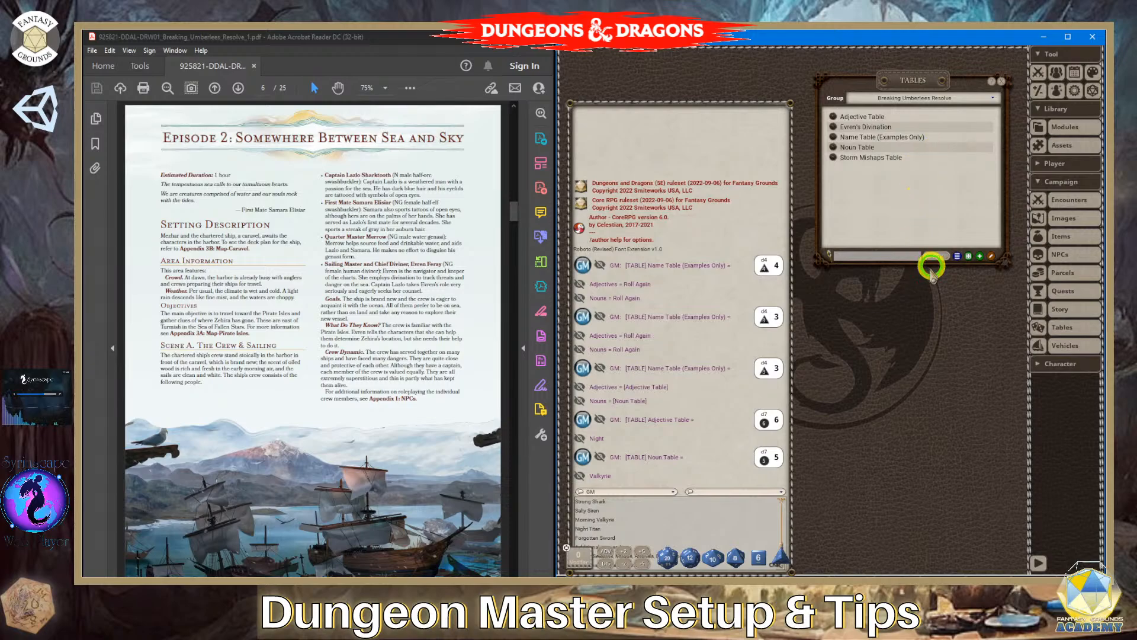
{"action": "left_click_drag", "start_coordinate": [931, 268], "coordinate": [927, 434]}
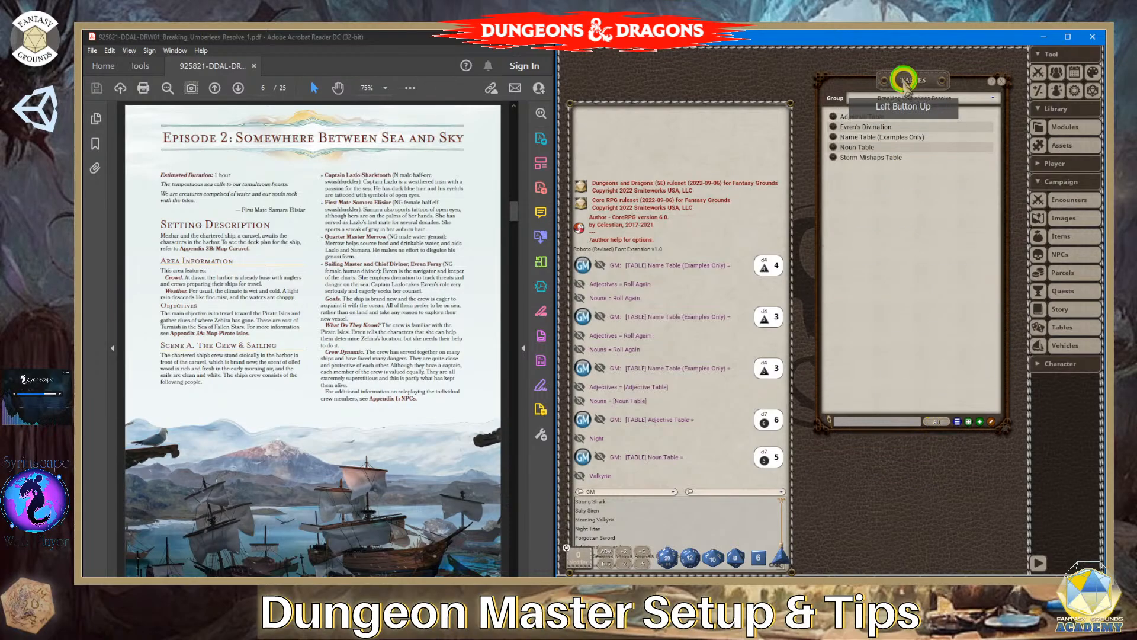
{"action": "left_click_drag", "start_coordinate": [904, 81], "coordinate": [892, 107]}
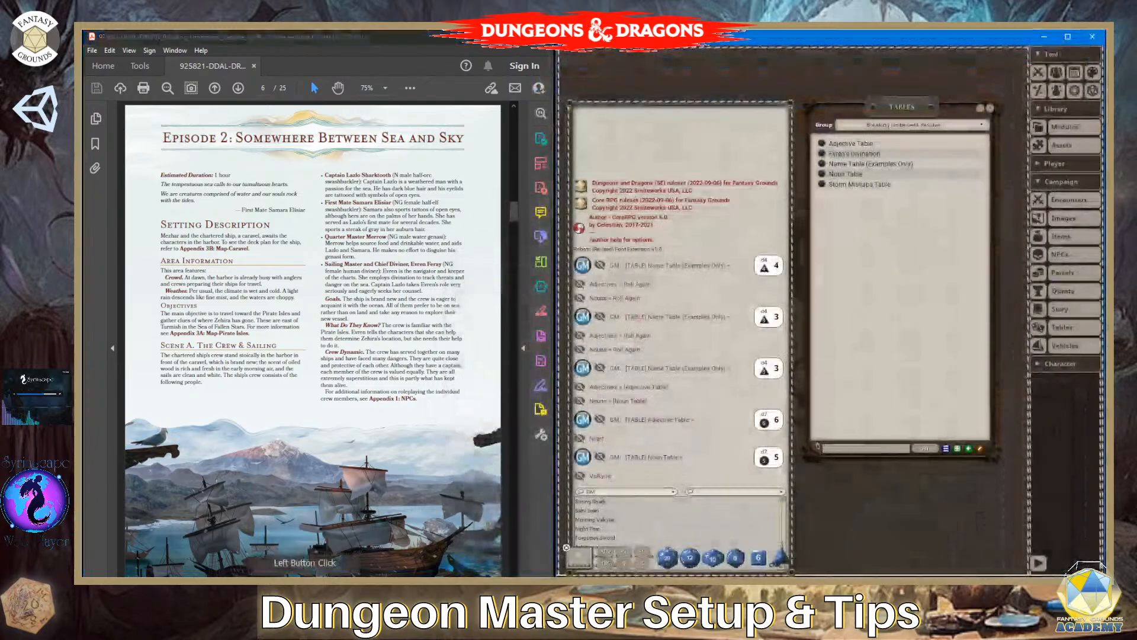
{"action": "left_click", "coordinate": [544, 506]}
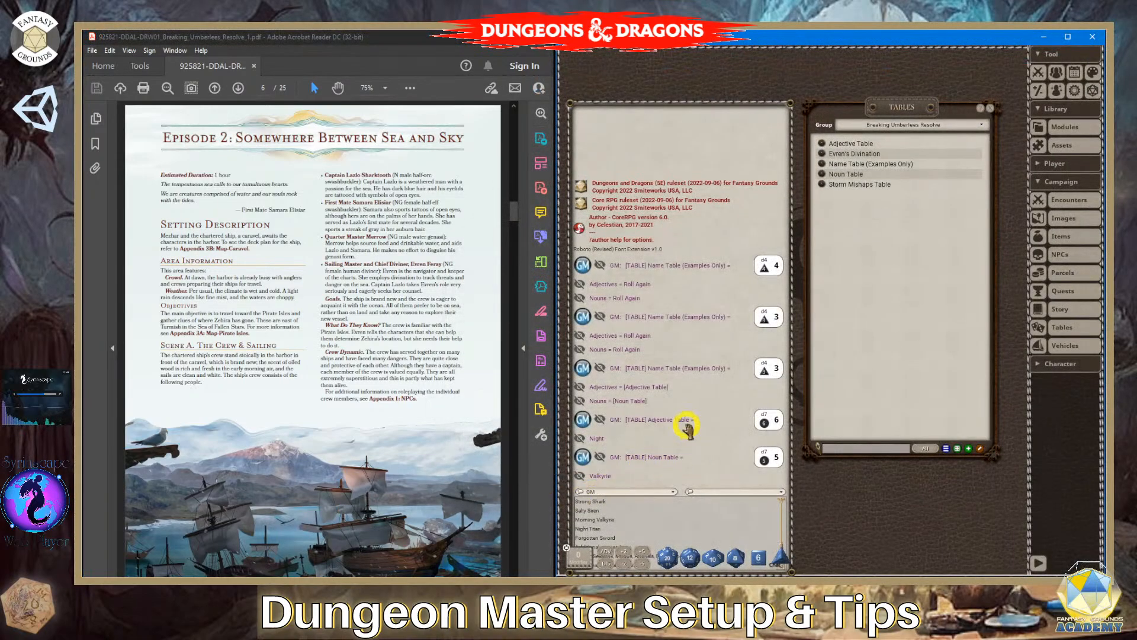